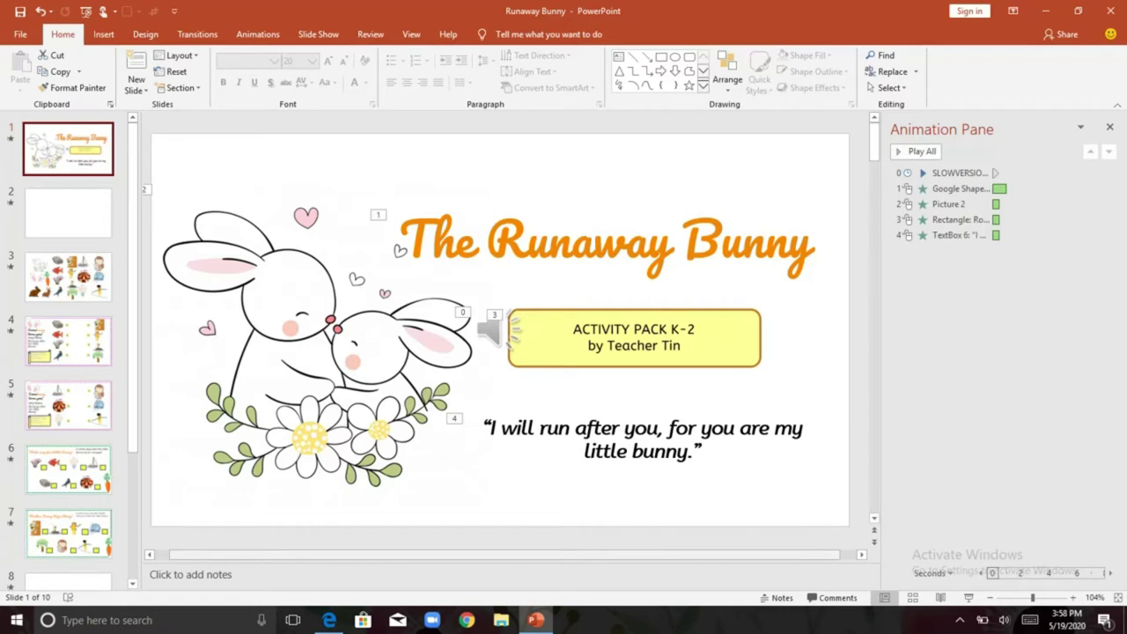
Go to the still-blank slide 2 of the Runaway Bunny deck.
click(80, 221)
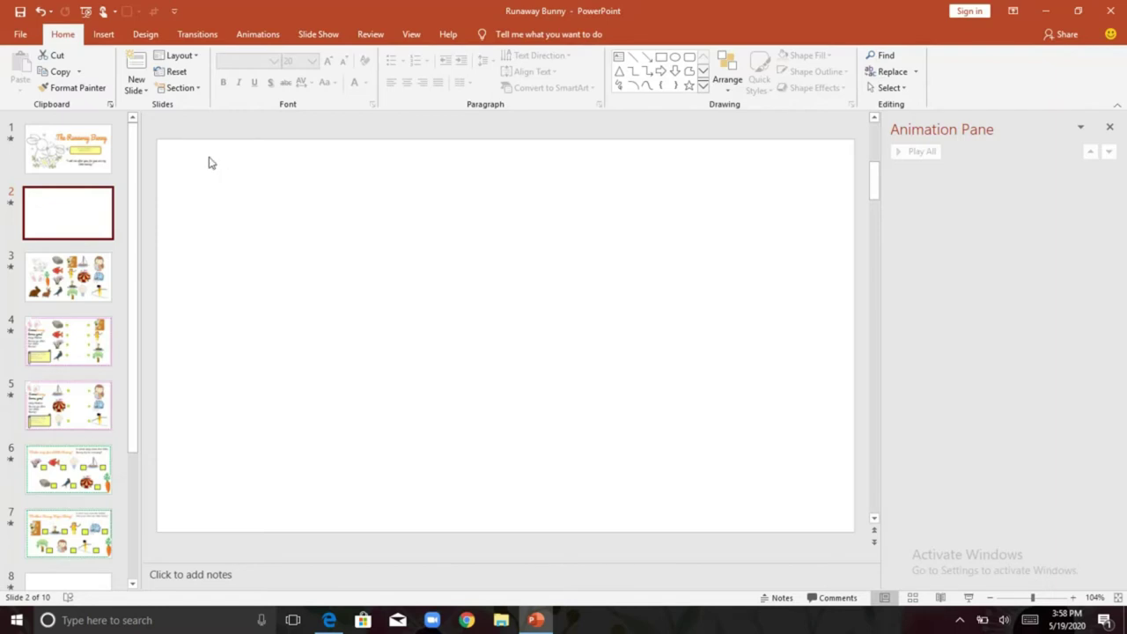
Try yellow, then blue, as slide 2's background colour in Format Background.
click(153, 37)
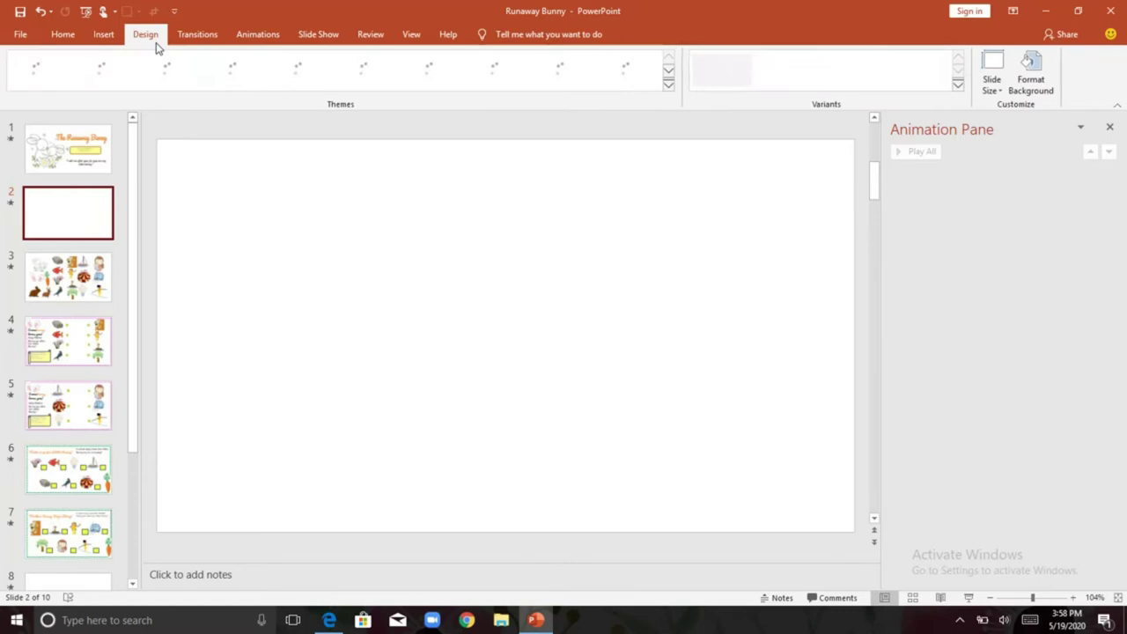
click(1029, 84)
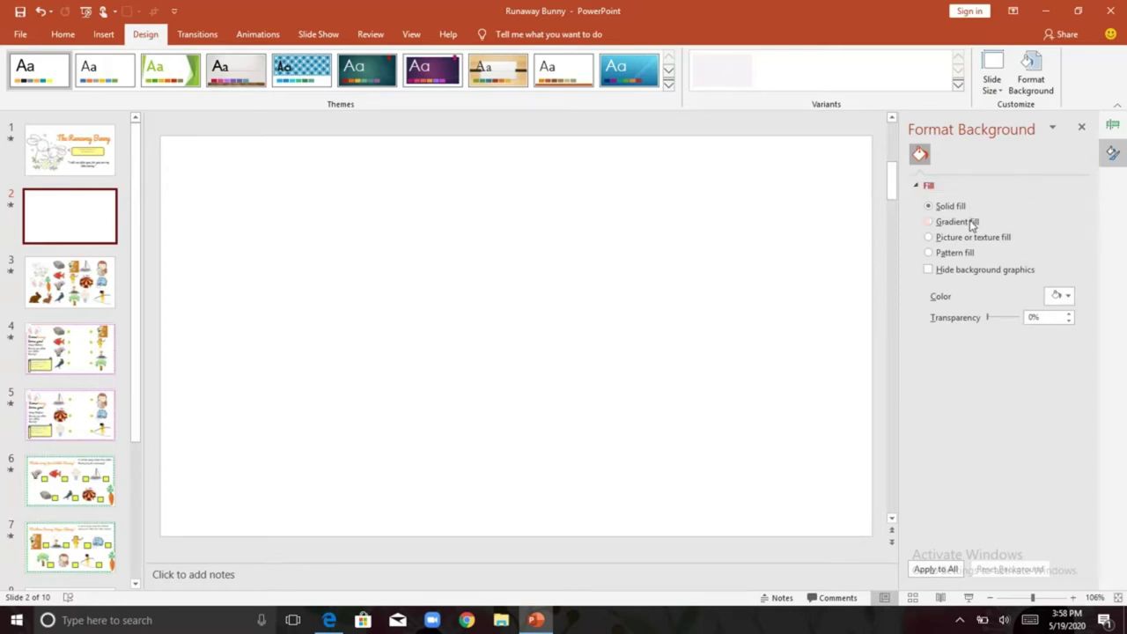
click(1059, 298)
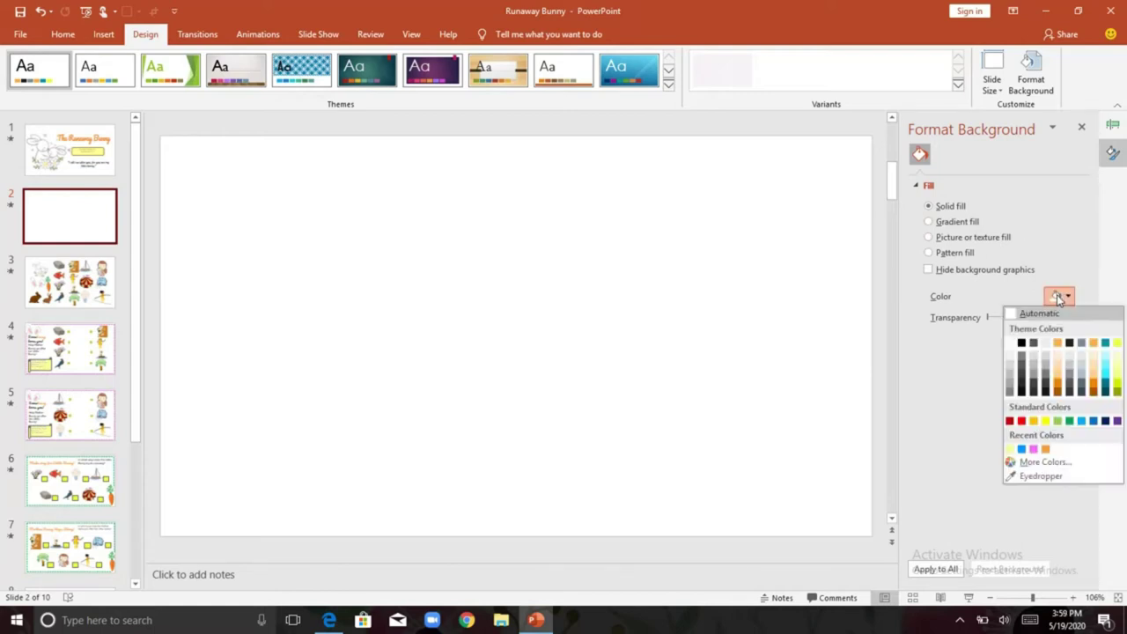
click(1121, 349)
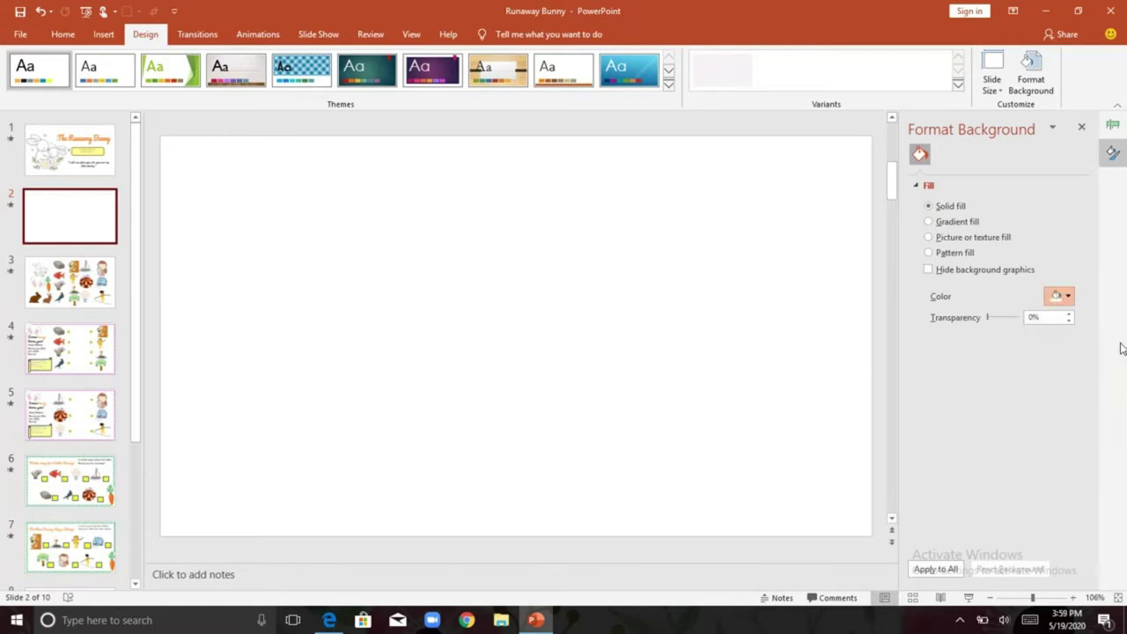
click(1068, 298)
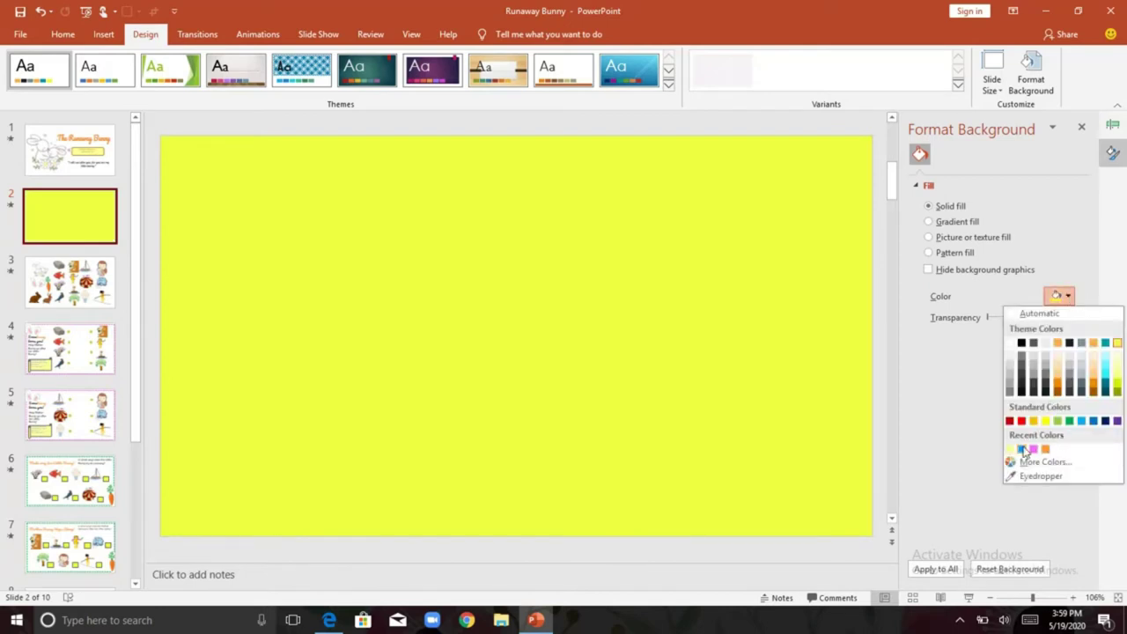
click(1023, 449)
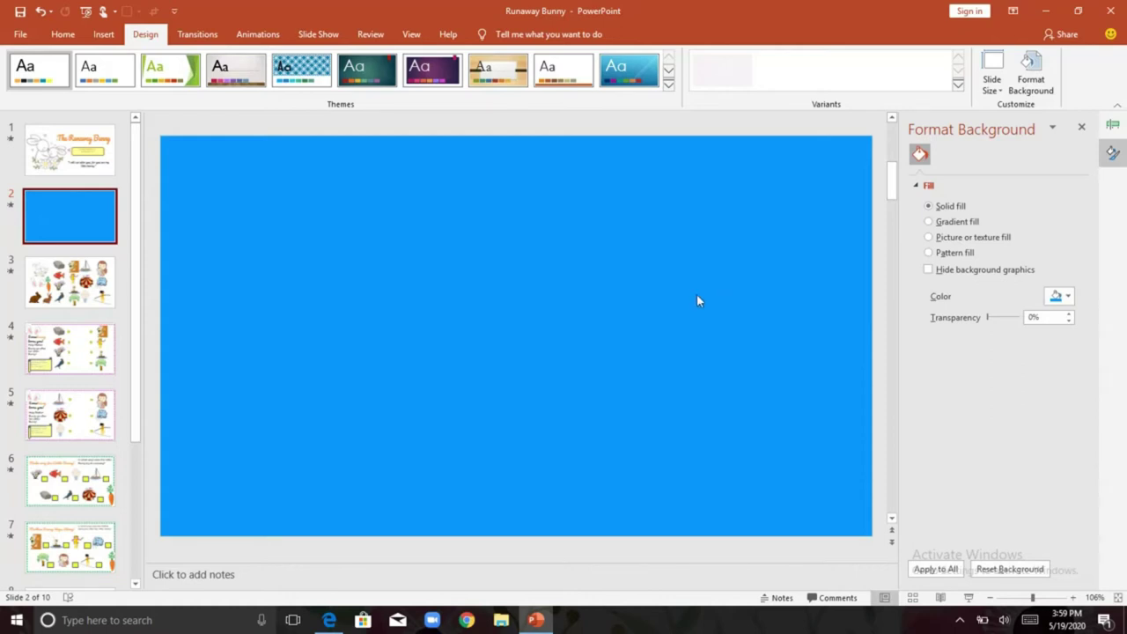
Reset slide 2's background to plain white and bring up slide 3's clip-art.
click(1065, 298)
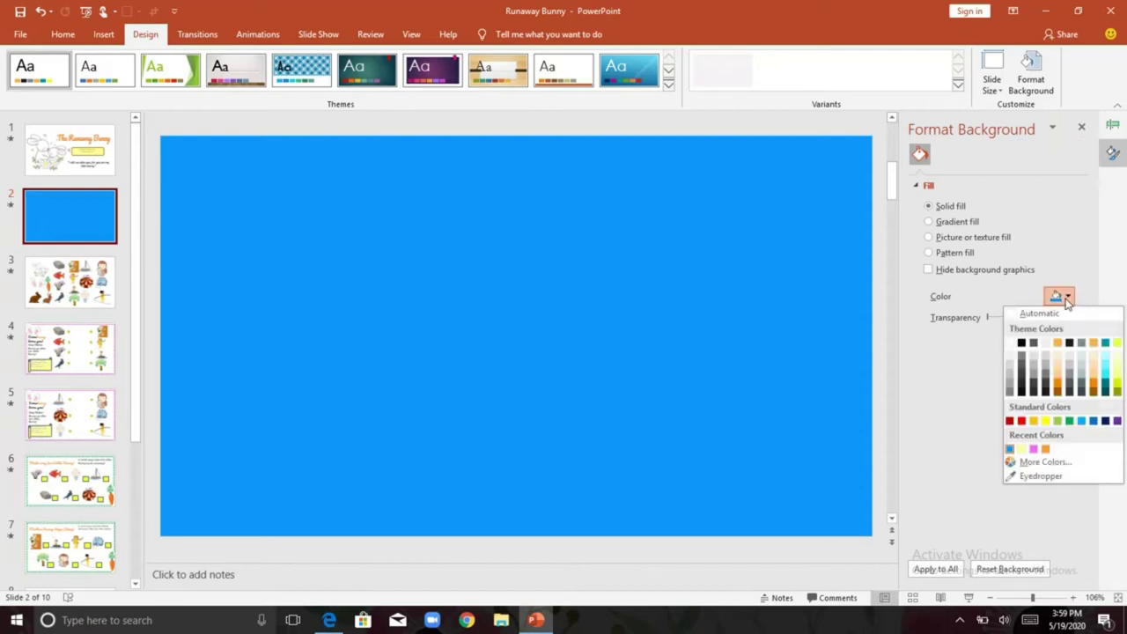
click(1039, 313)
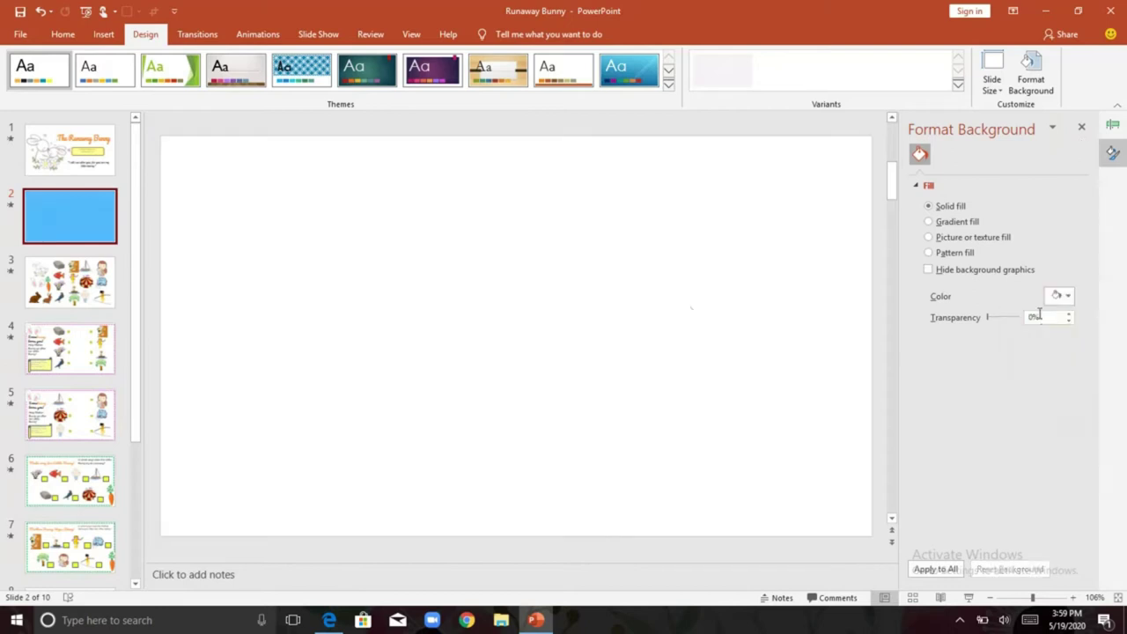
click(74, 162)
click(70, 282)
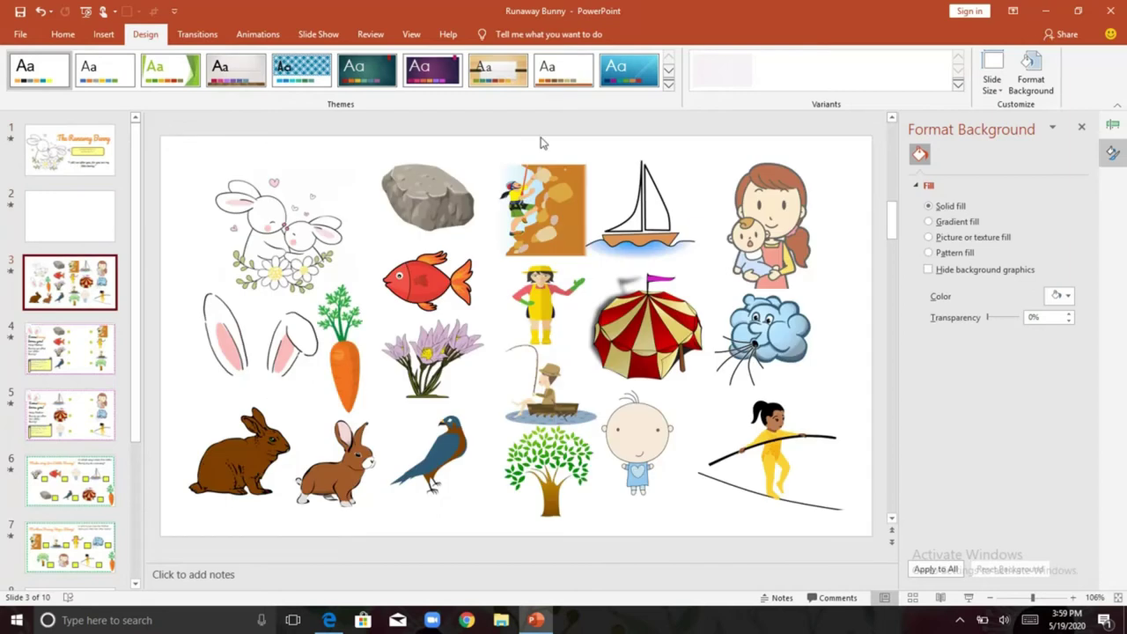
click(1041, 9)
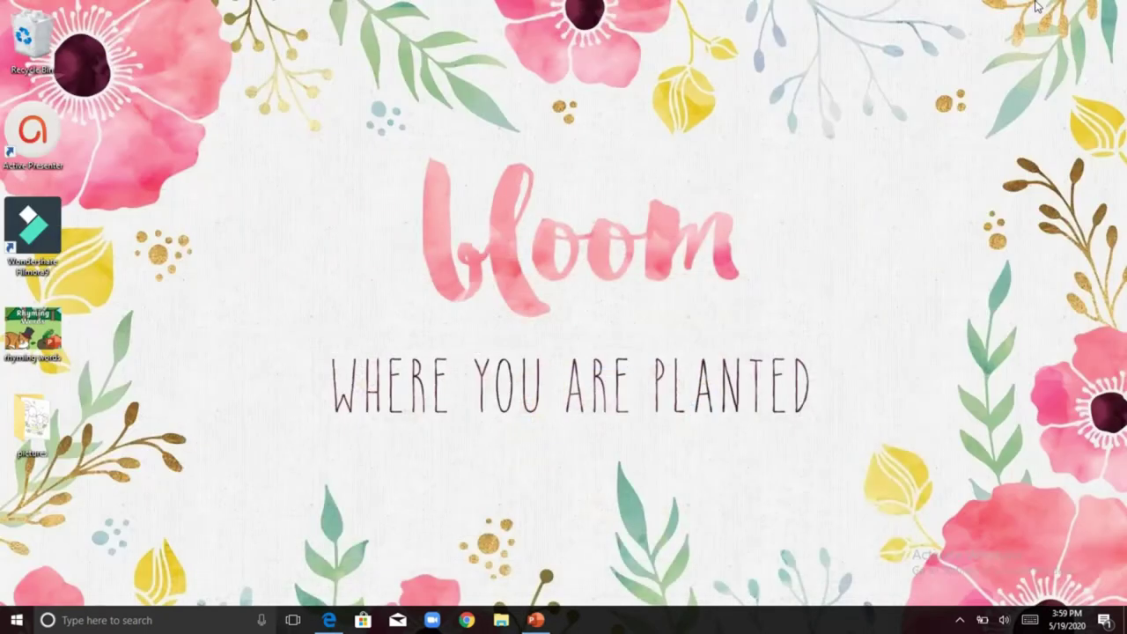
click(51, 415)
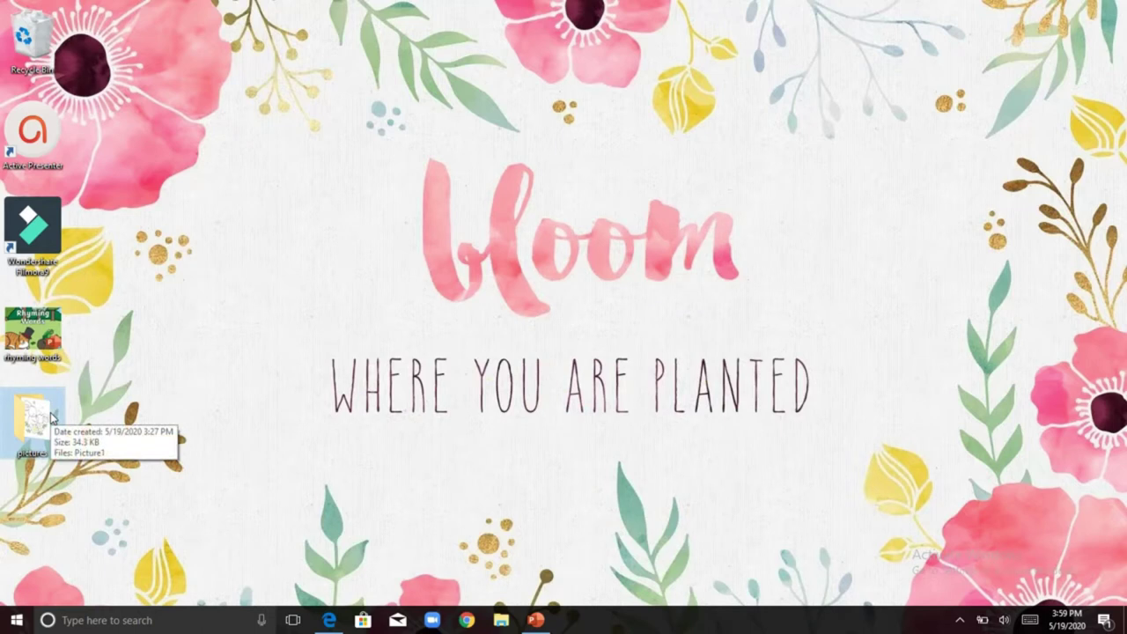
click(535, 620)
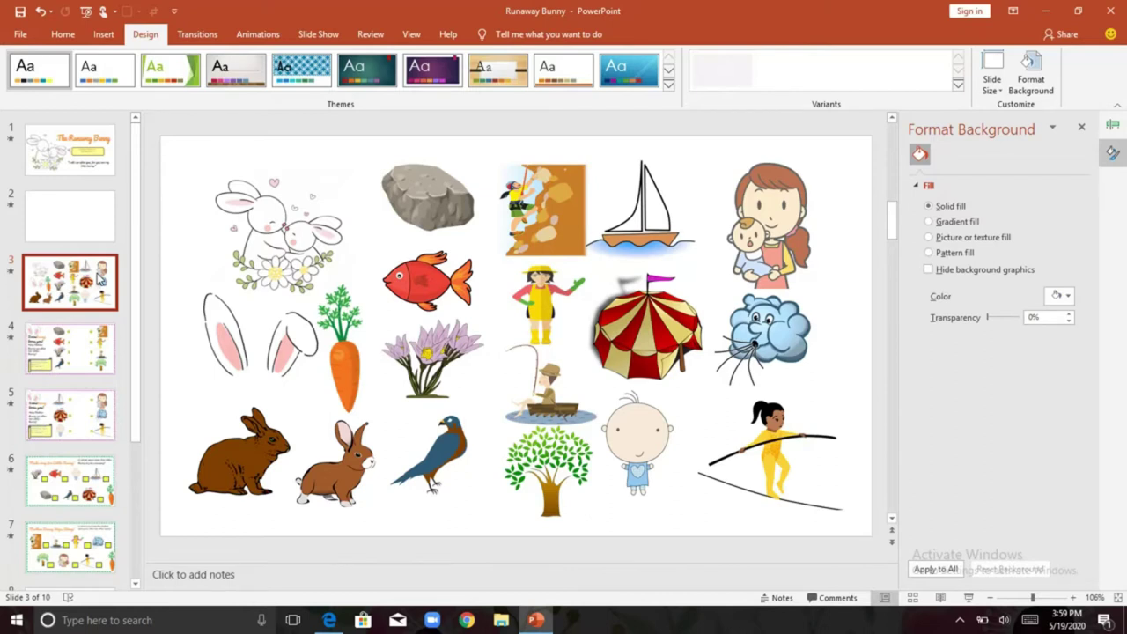
click(105, 34)
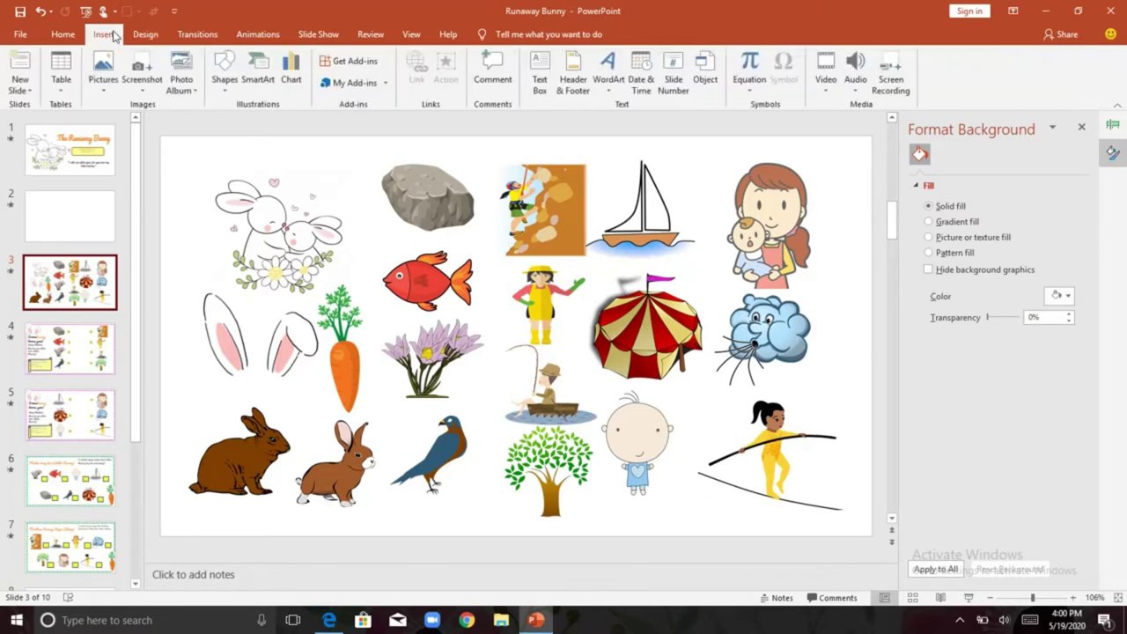
click(103, 91)
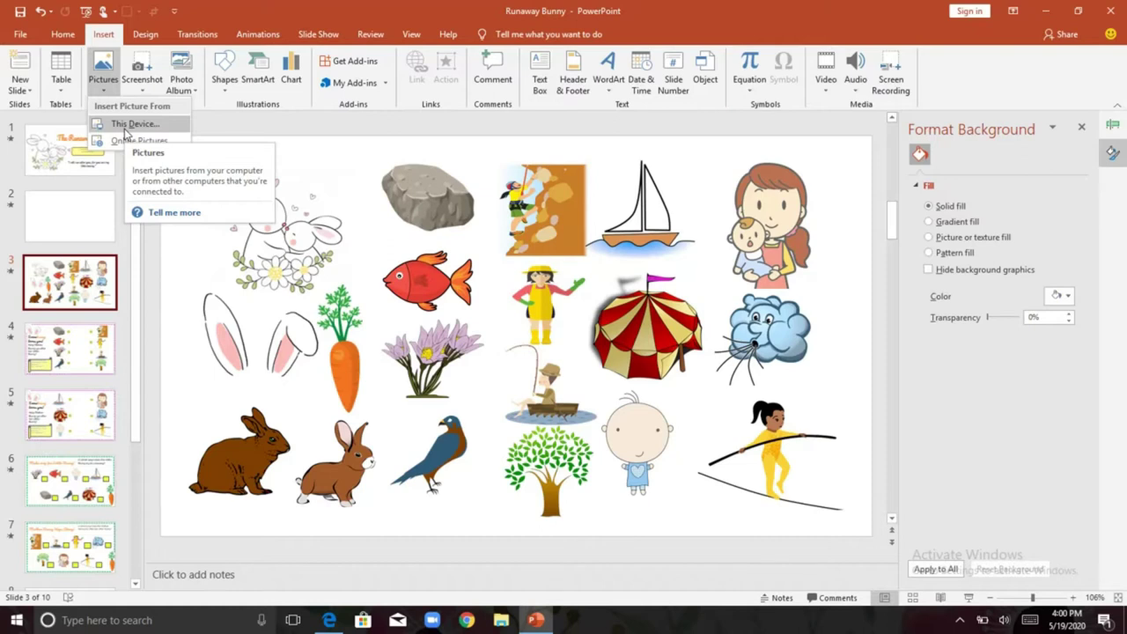
click(126, 125)
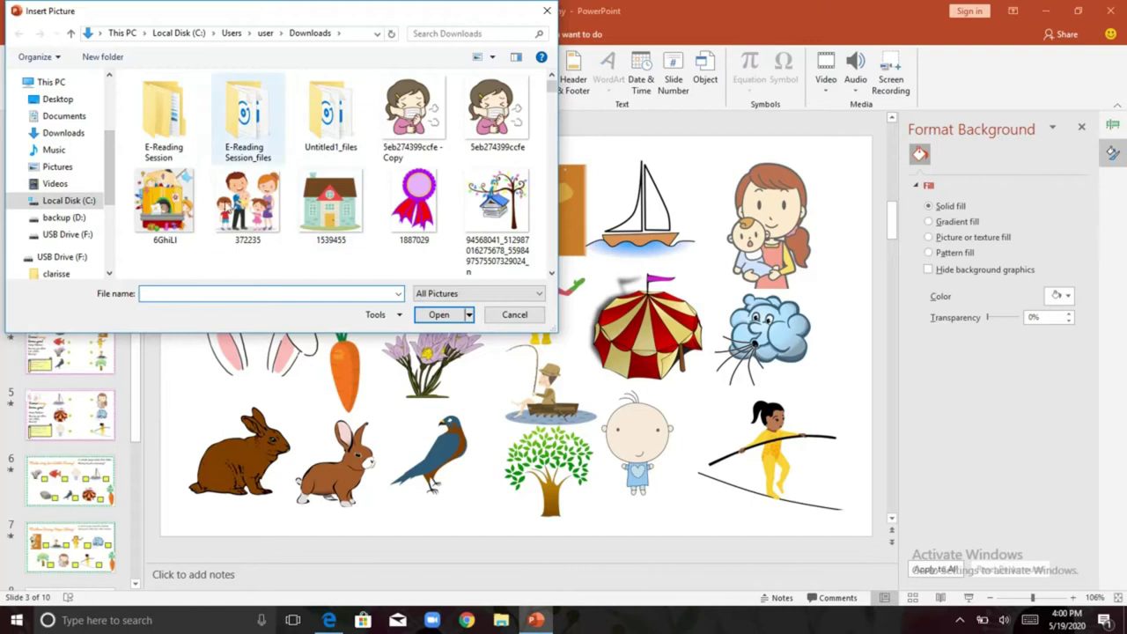
click(405, 129)
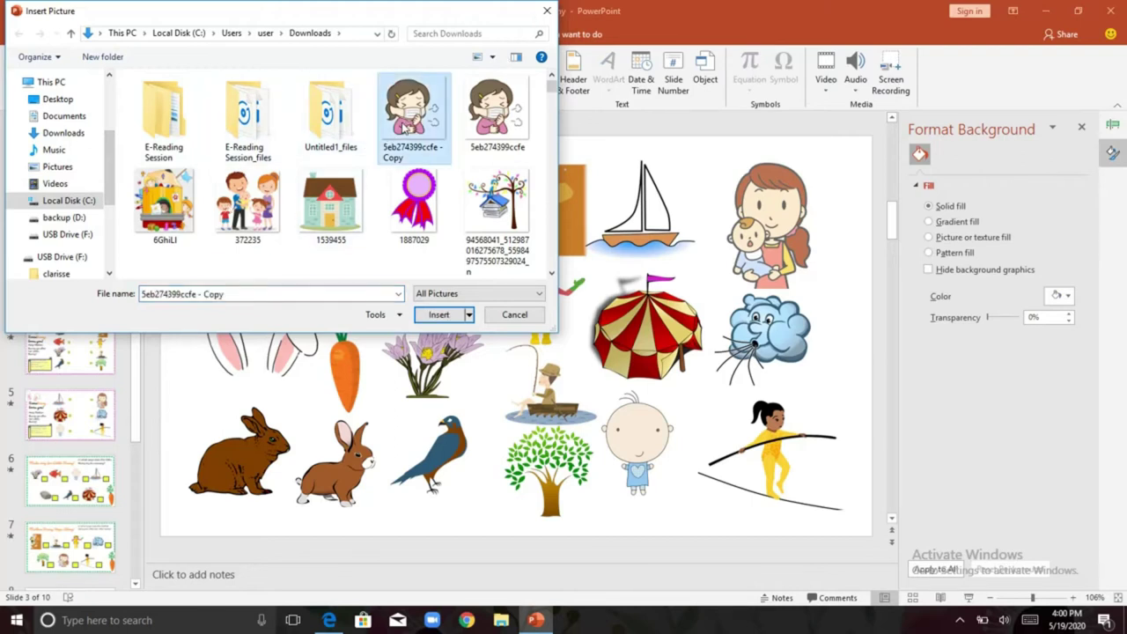
click(432, 317)
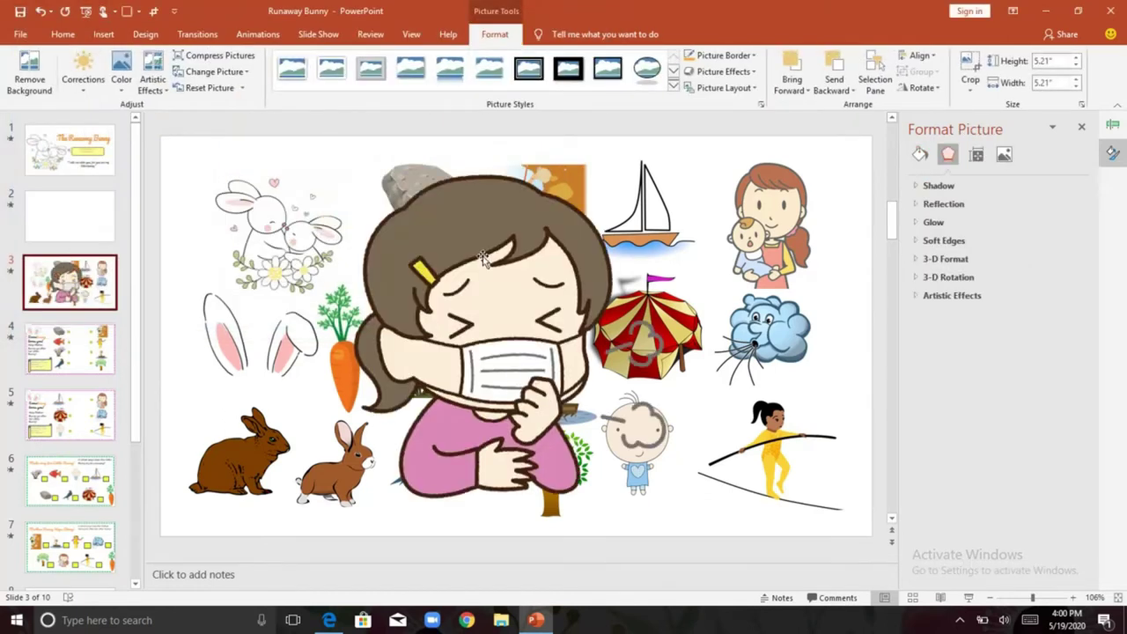
key(Delete)
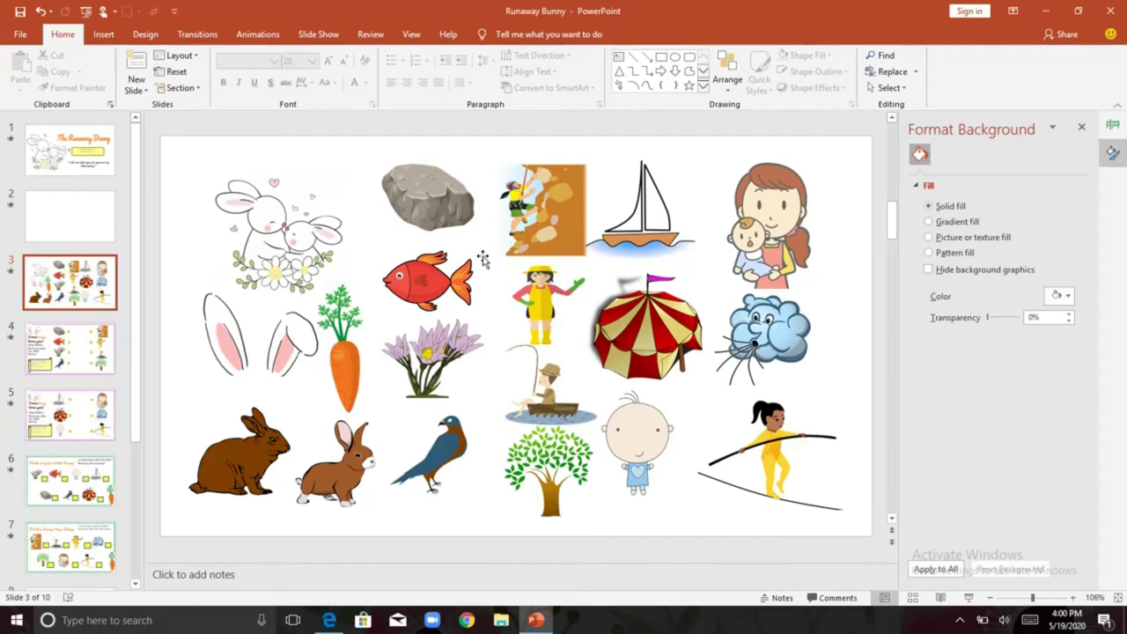
Play The Runaway Bunny title slide as a full-screen show, then exit with Esc.
click(101, 156)
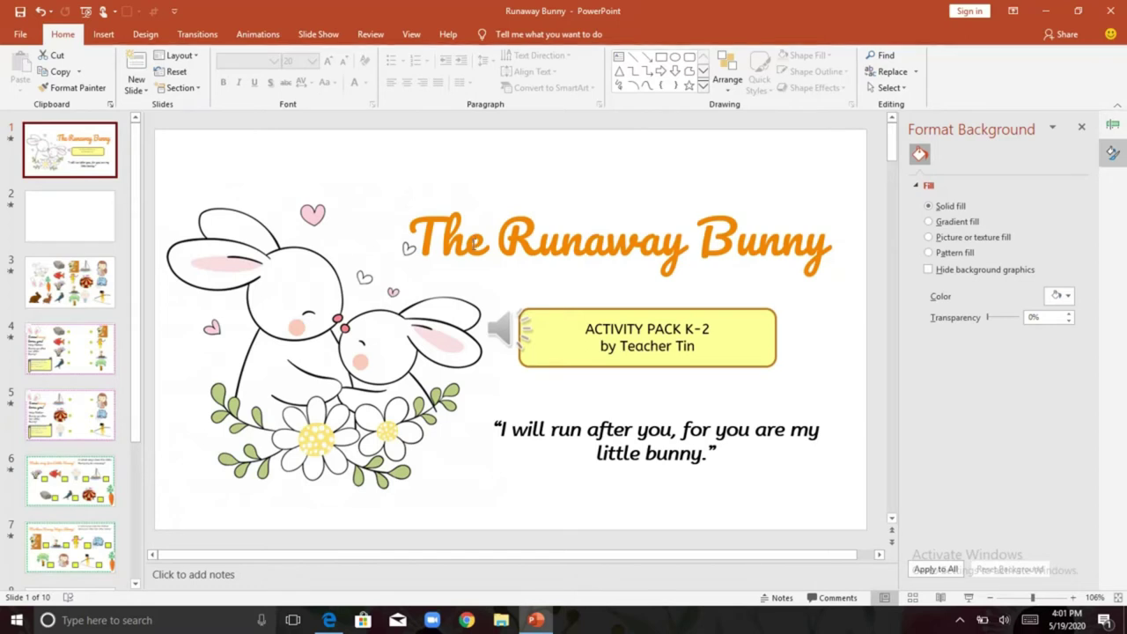
click(465, 240)
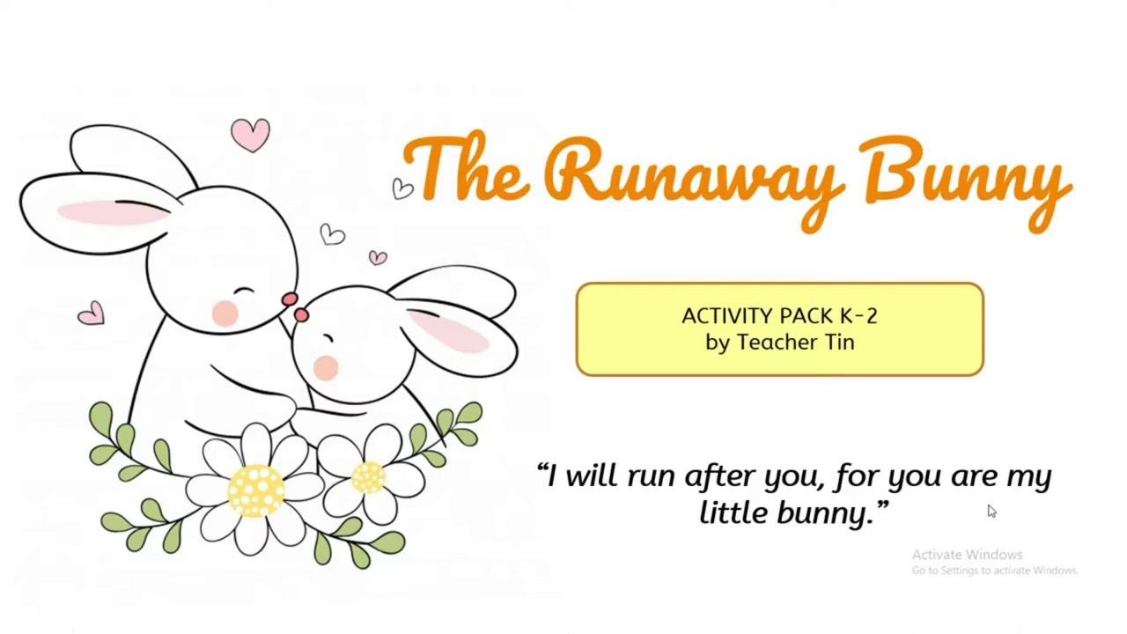
key(Escape)
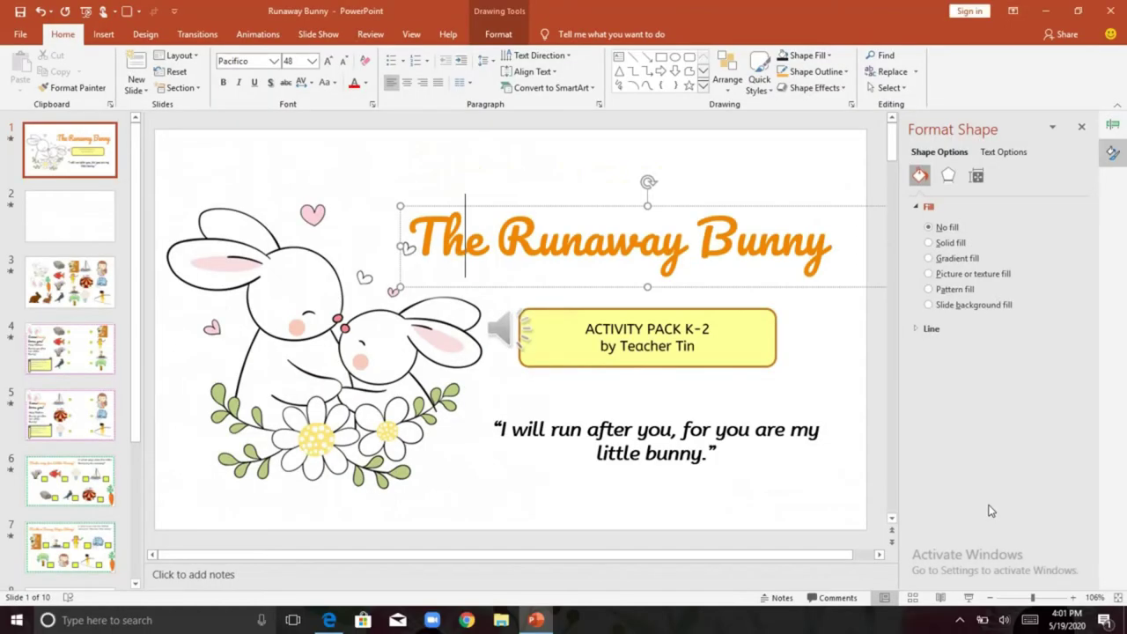
Copy the hugging-bunnies picture from slide 3's clip-art grid.
click(102, 221)
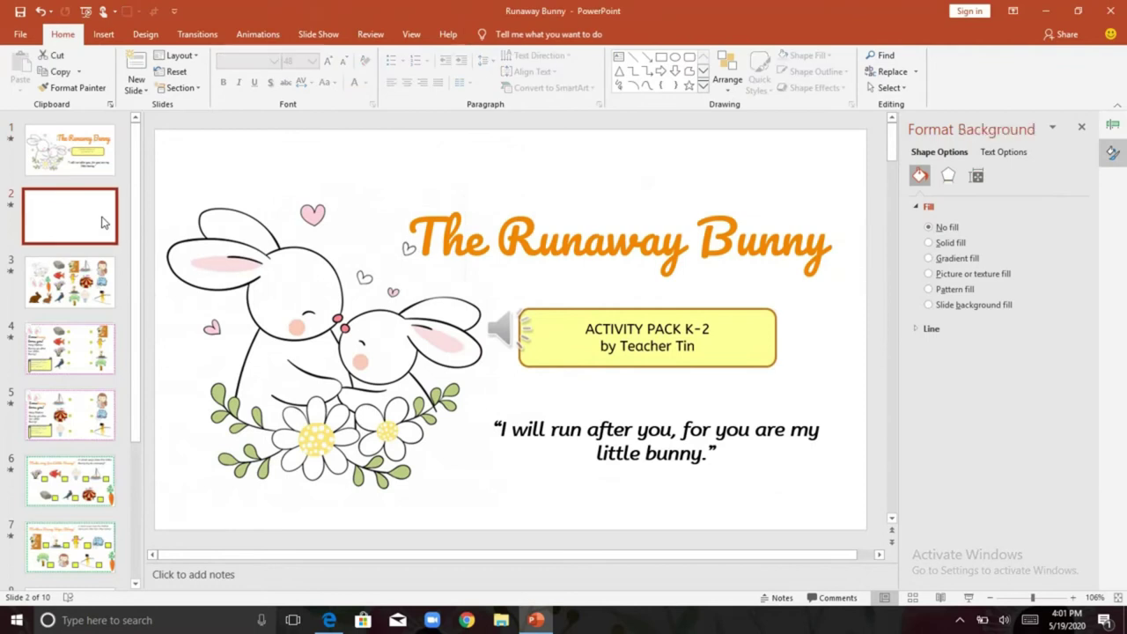
click(75, 291)
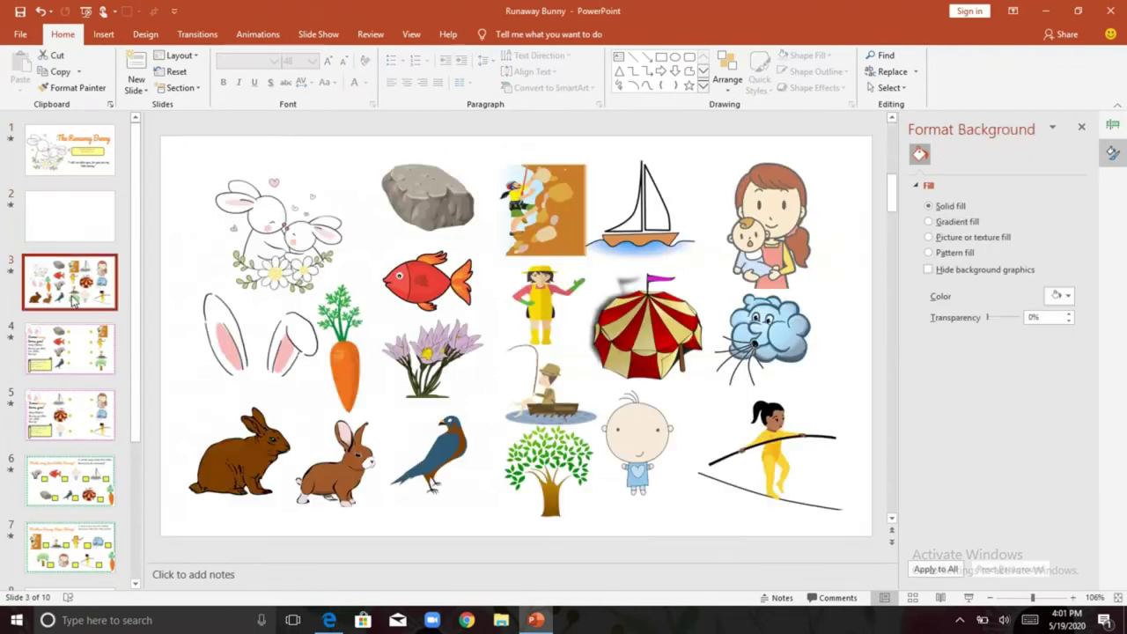
click(302, 226)
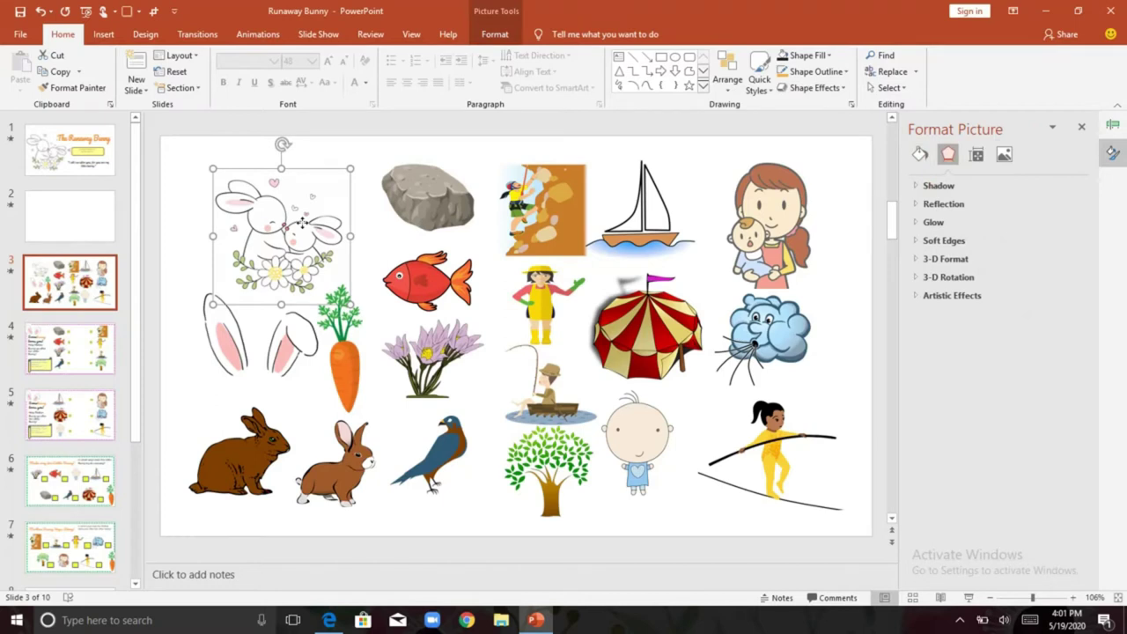
key(ctrl+c)
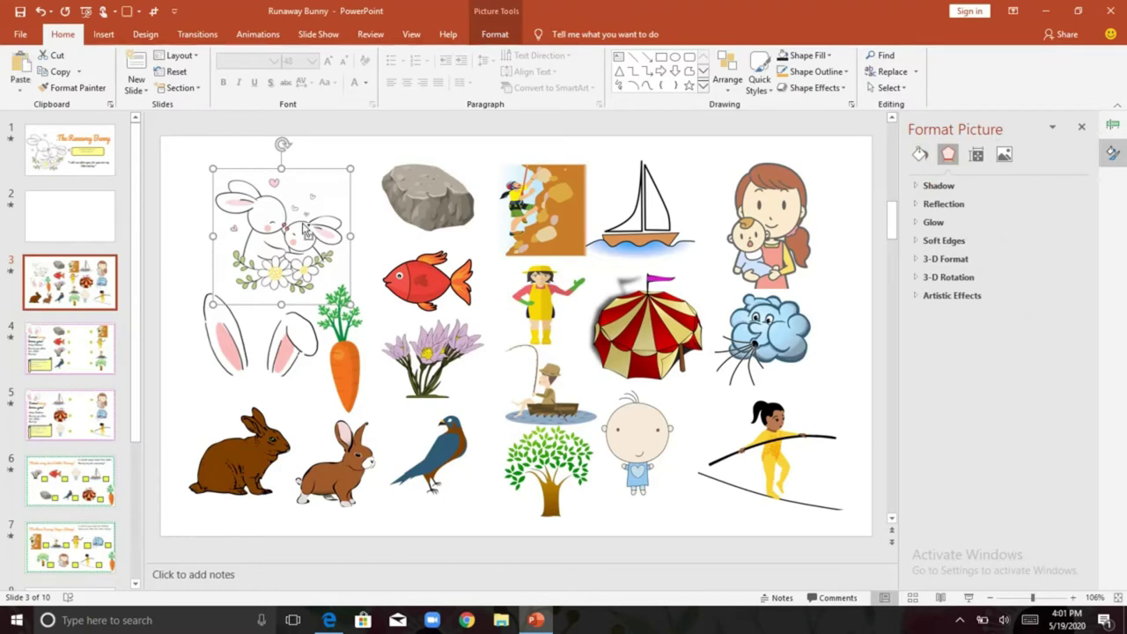
Paste the bunny picture onto slide 2, enlarge it and nudge it into place.
click(49, 217)
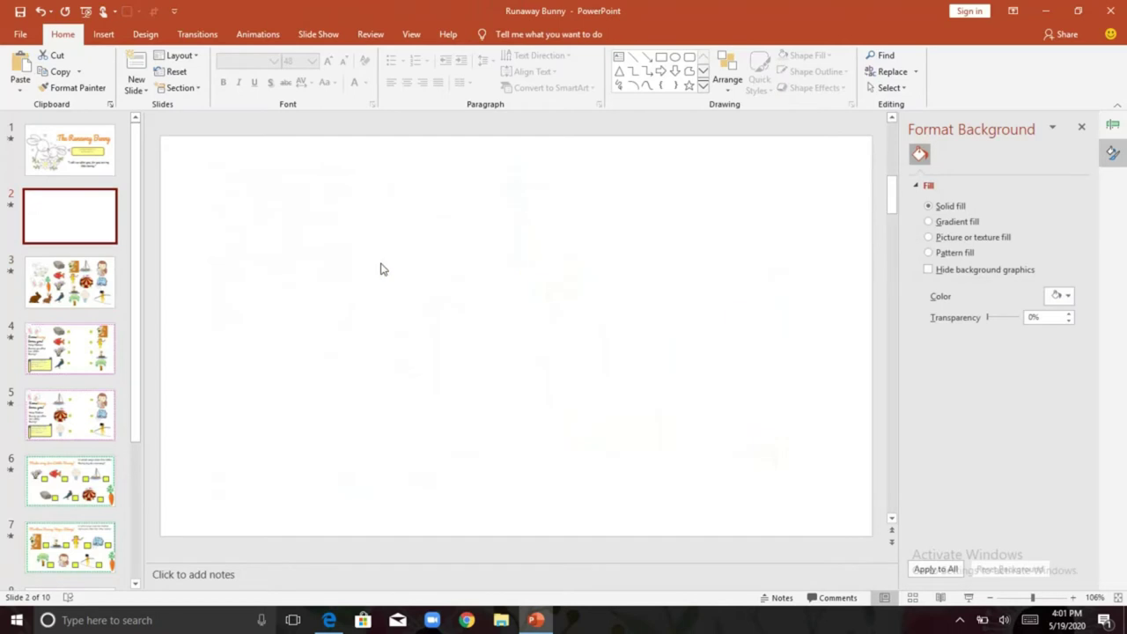
key(ctrl+v)
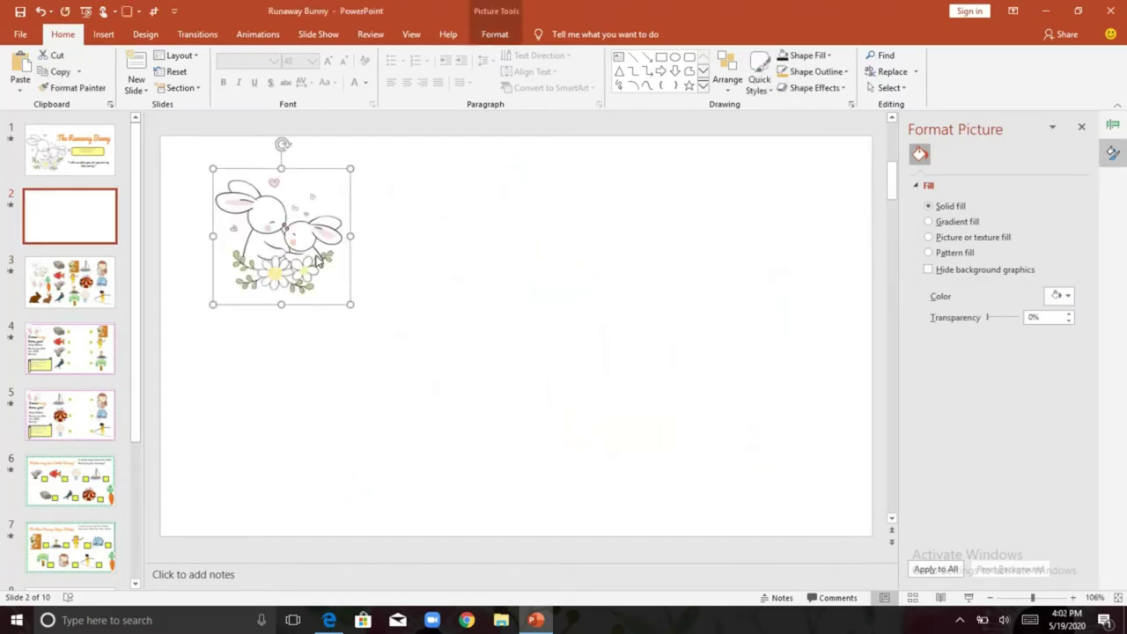
drag(348, 305, 544, 380)
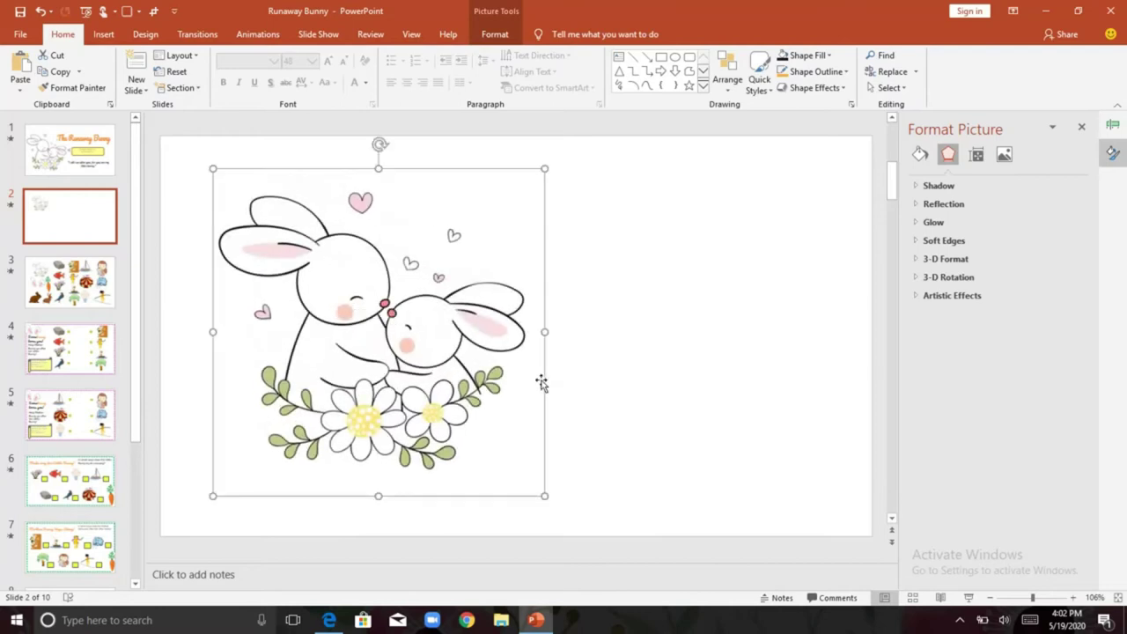
drag(471, 356, 453, 362)
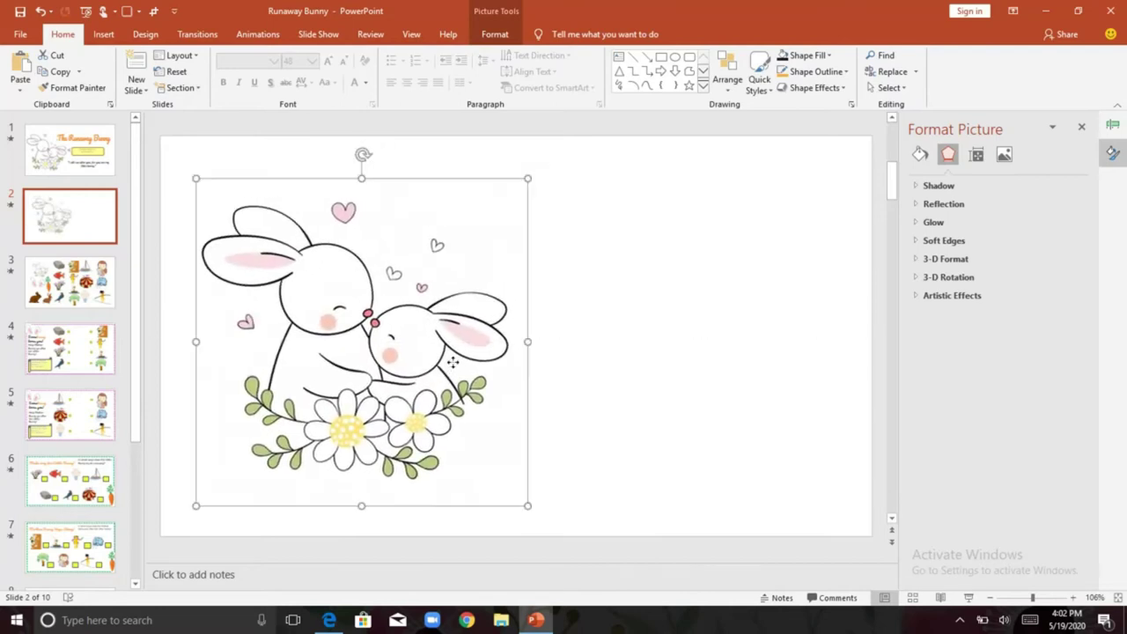
click(650, 230)
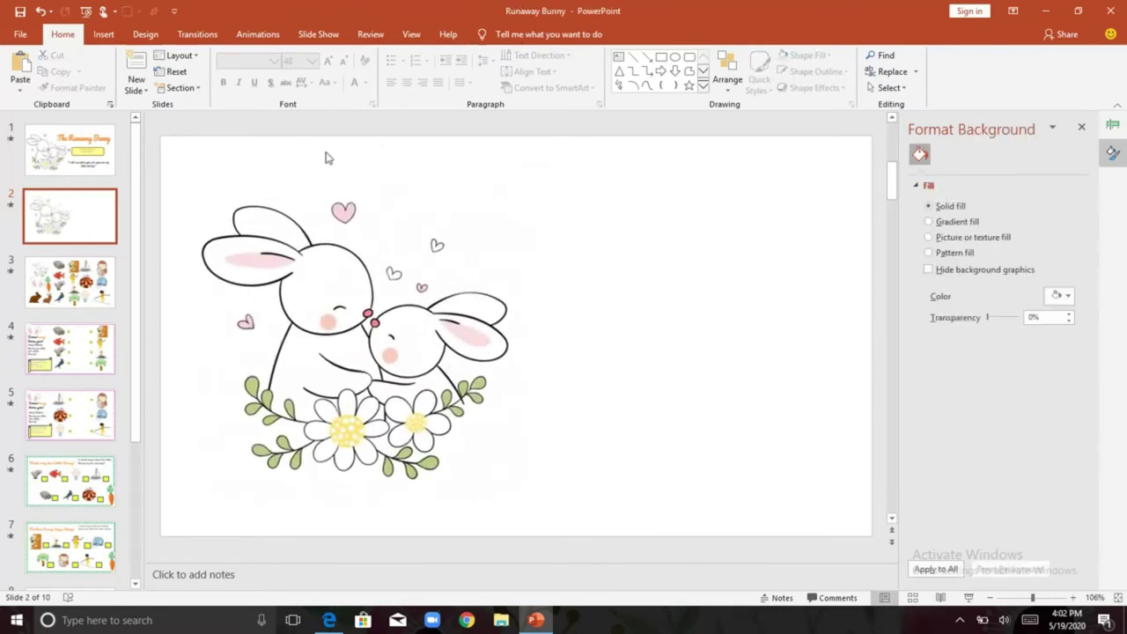
Check the fonts of slide 1's title, ACTIVITY PACK K-2 box and quote.
click(84, 143)
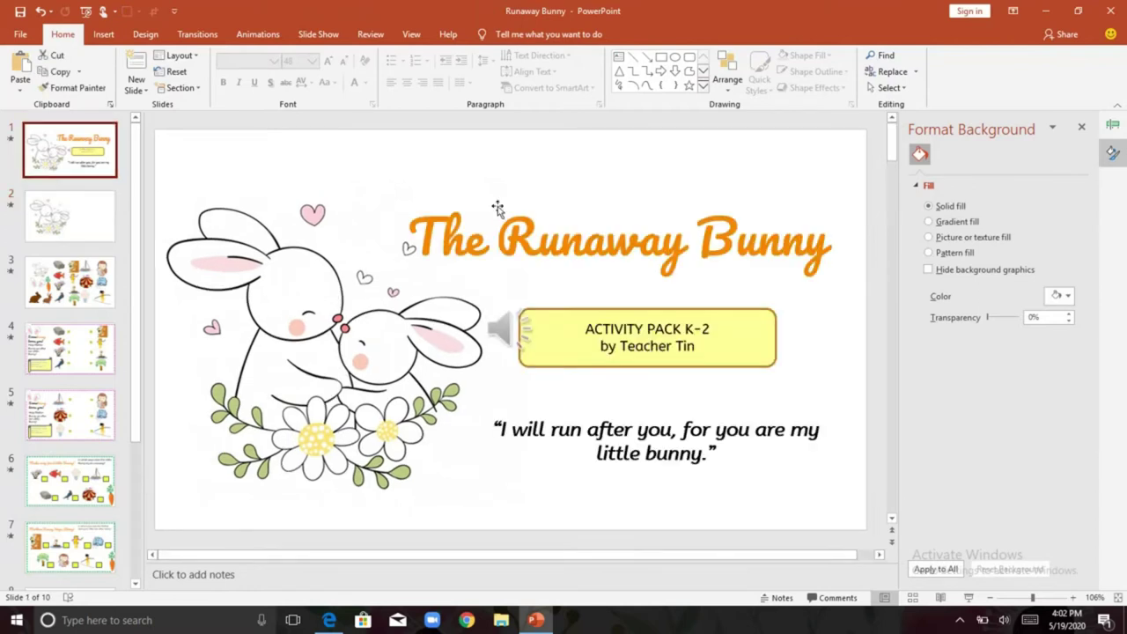
click(493, 232)
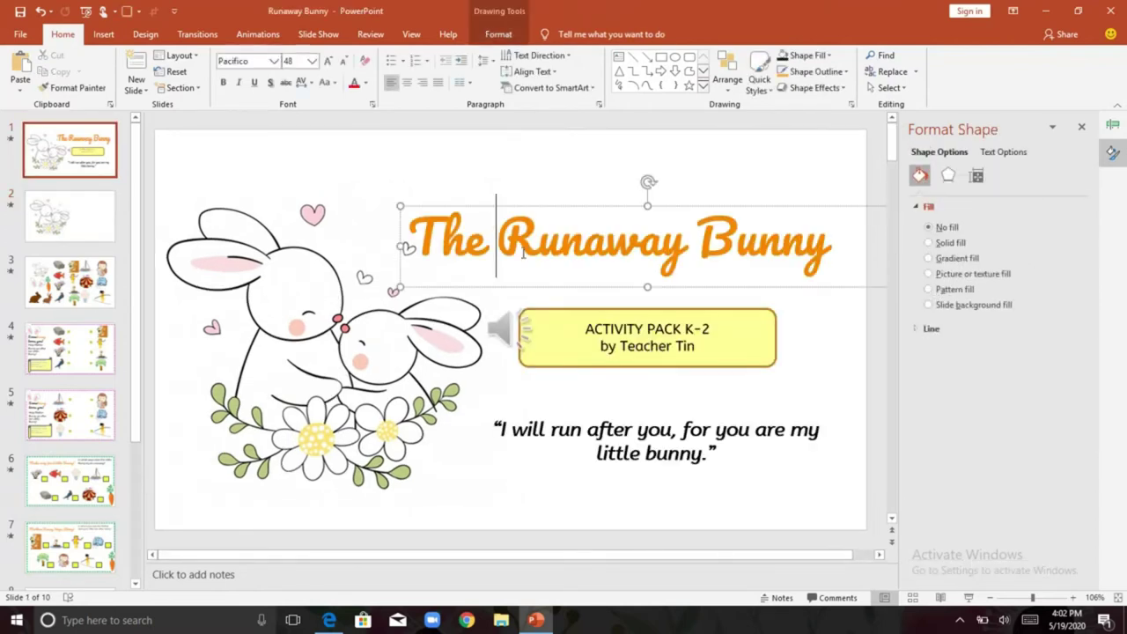
click(594, 345)
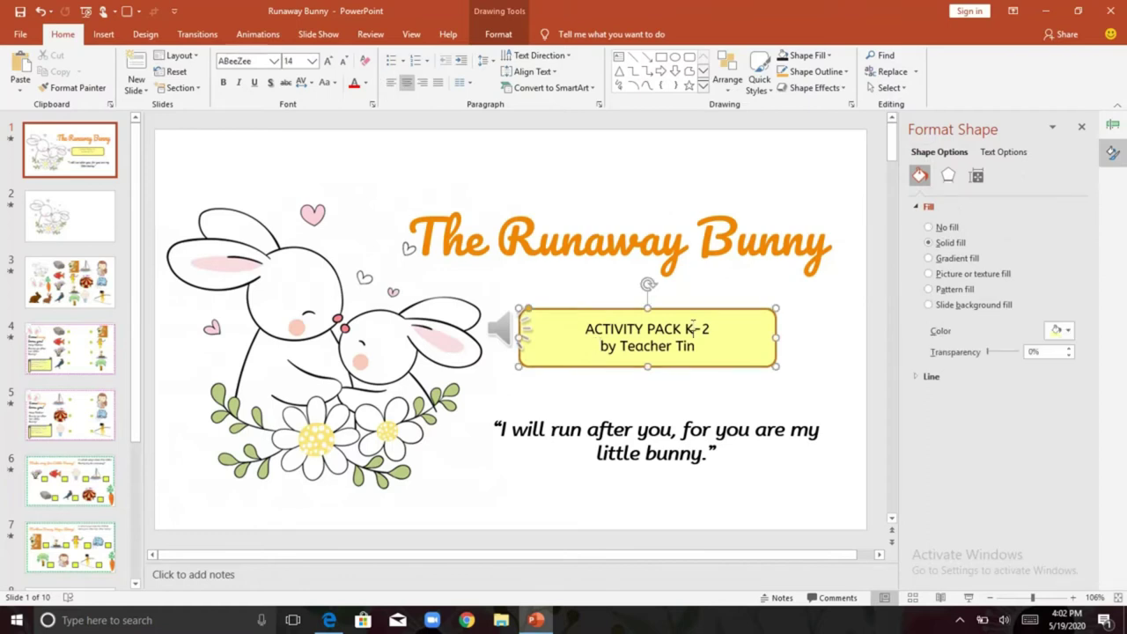
click(581, 444)
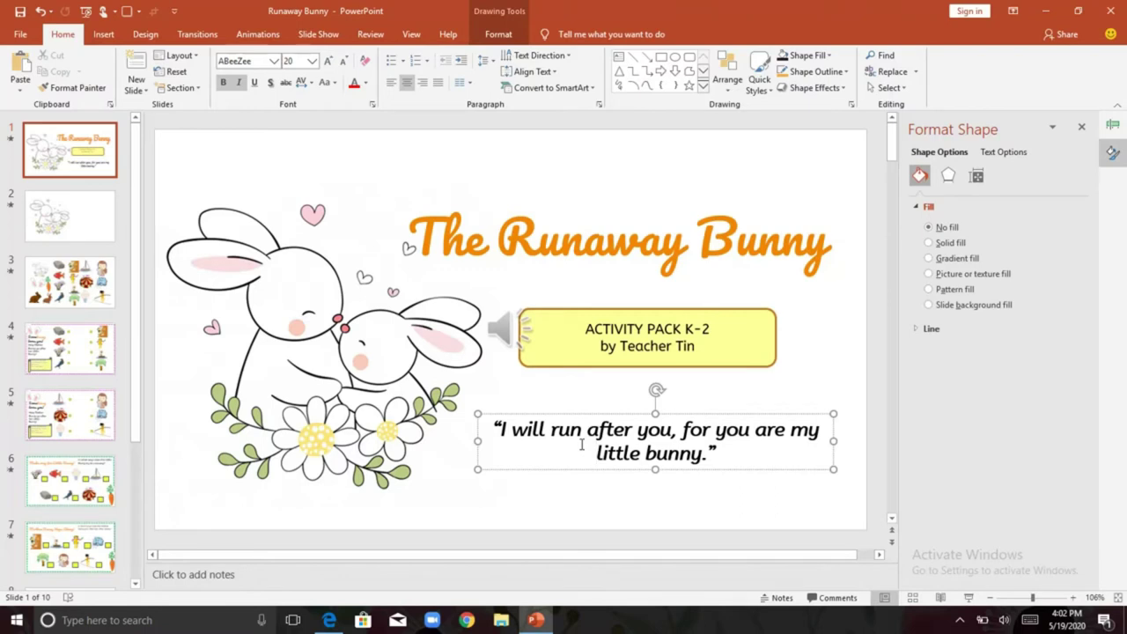
click(648, 346)
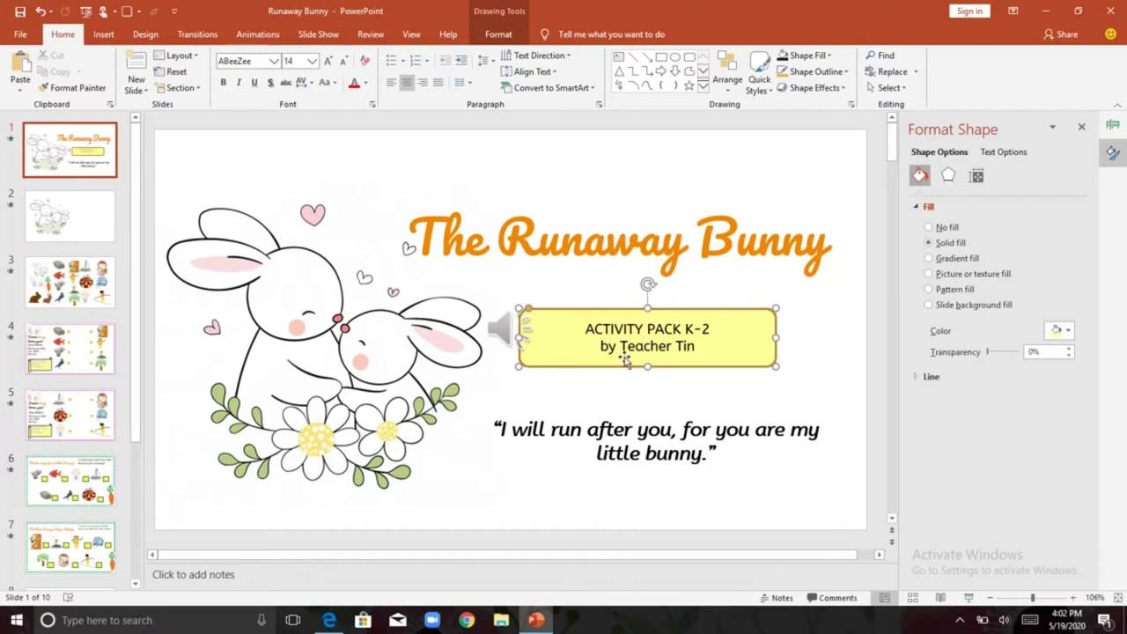
click(272, 64)
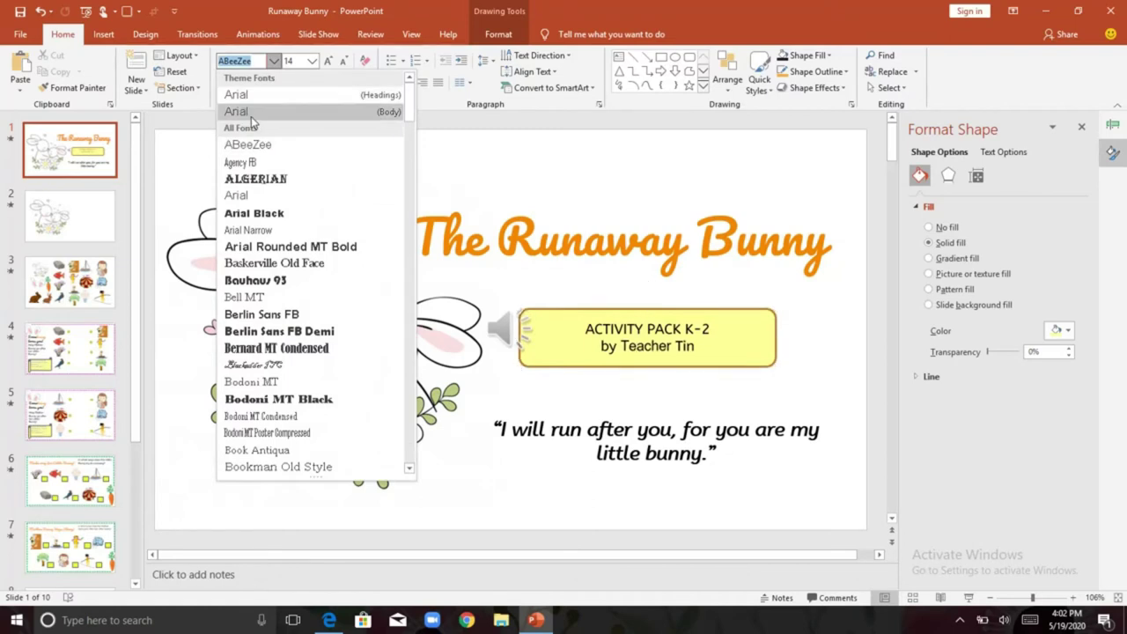
click(99, 231)
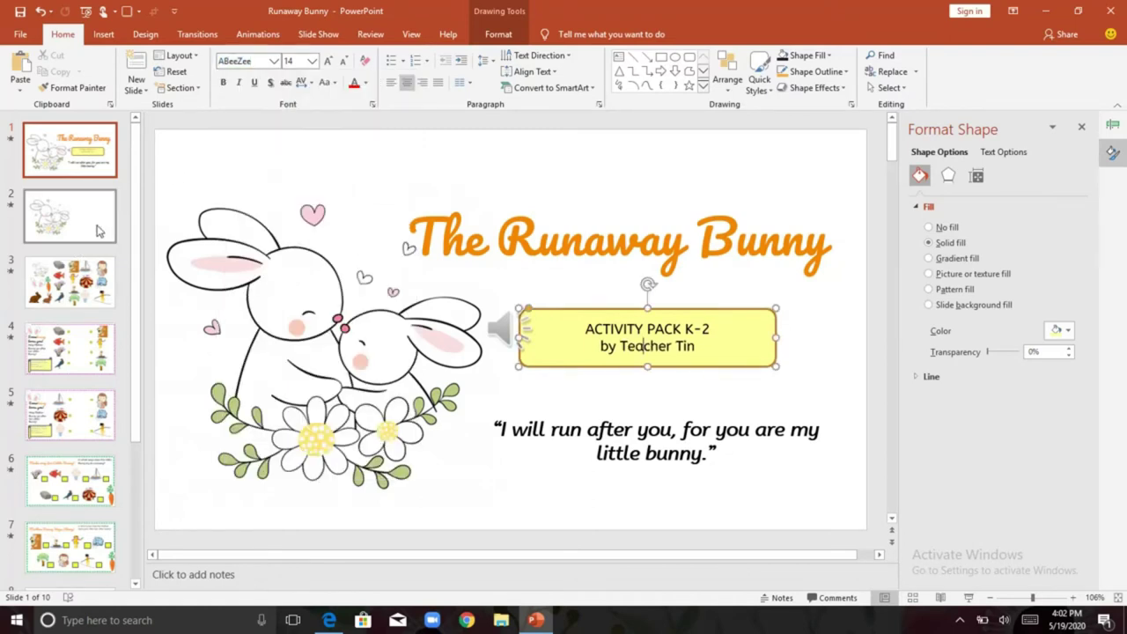
click(84, 156)
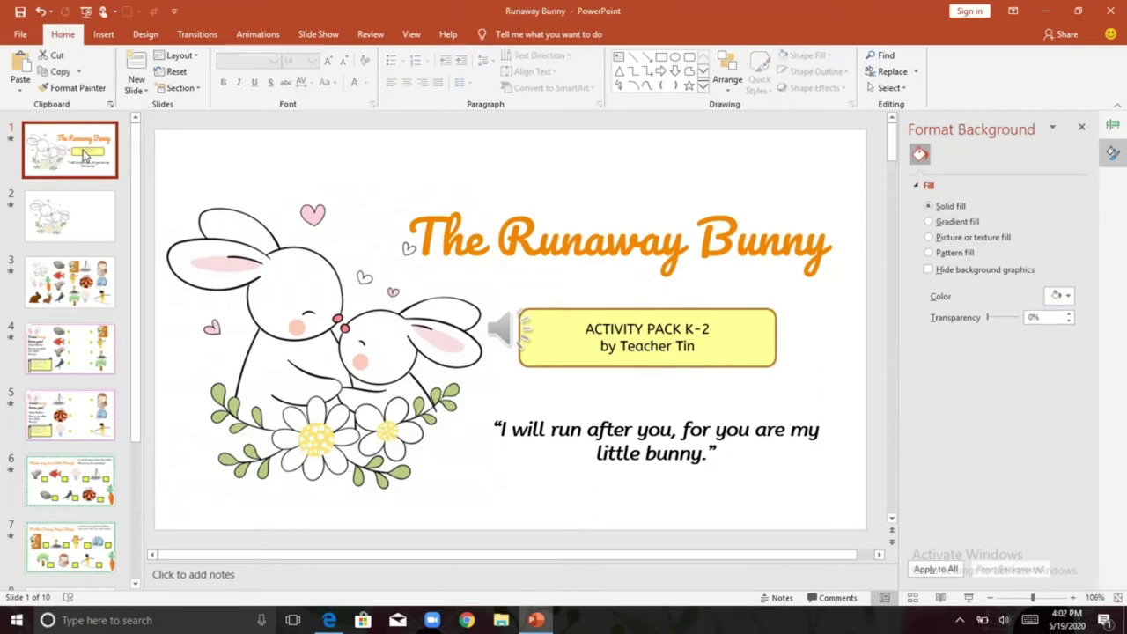
Shift slide 2's bunny picture slightly down and left.
click(75, 212)
click(378, 304)
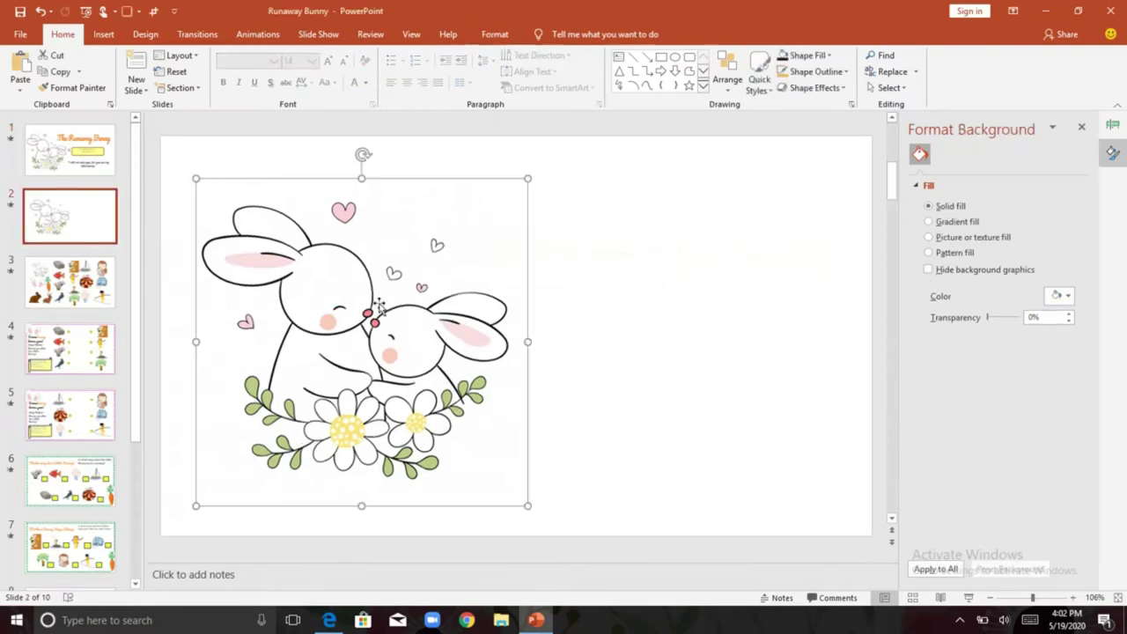
drag(379, 303, 374, 314)
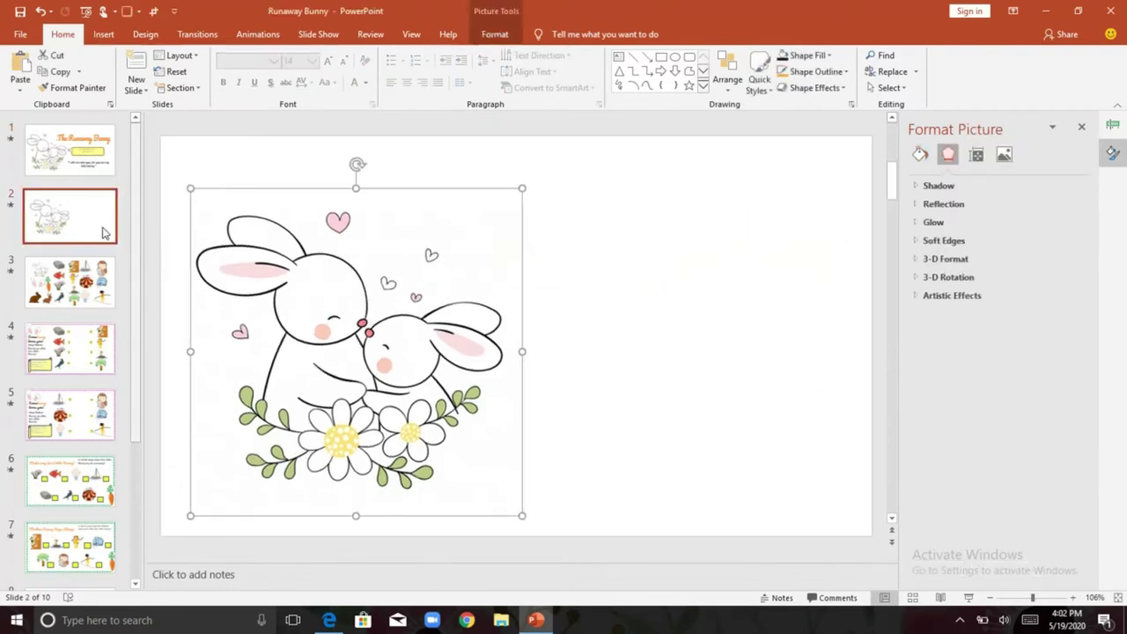
click(587, 251)
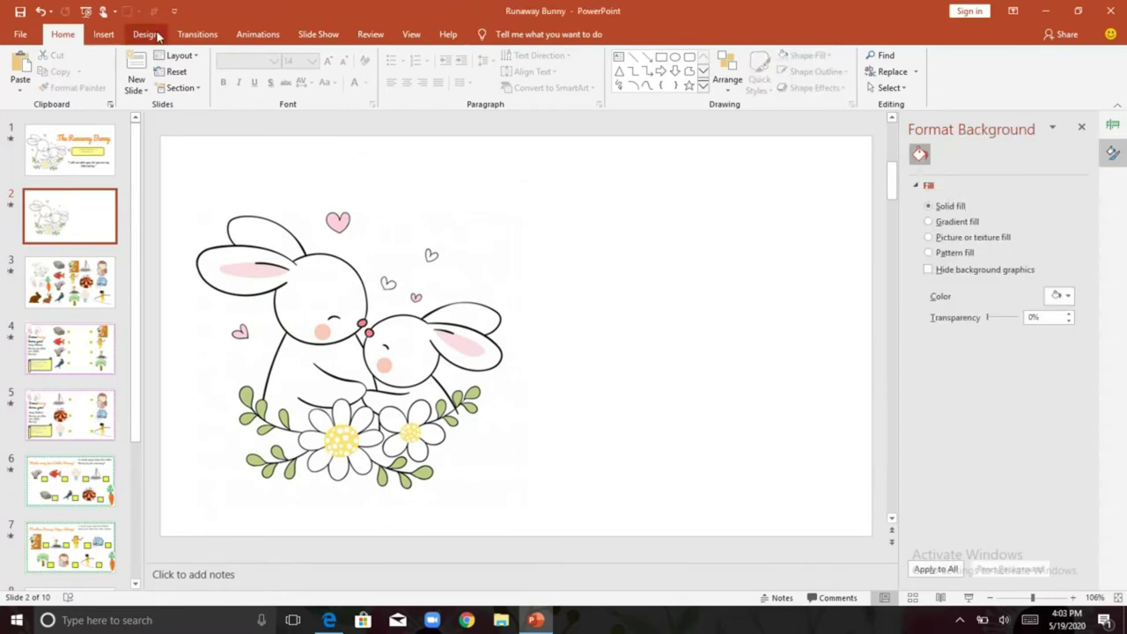
Draw a new text box near the top right of slide 2.
click(114, 34)
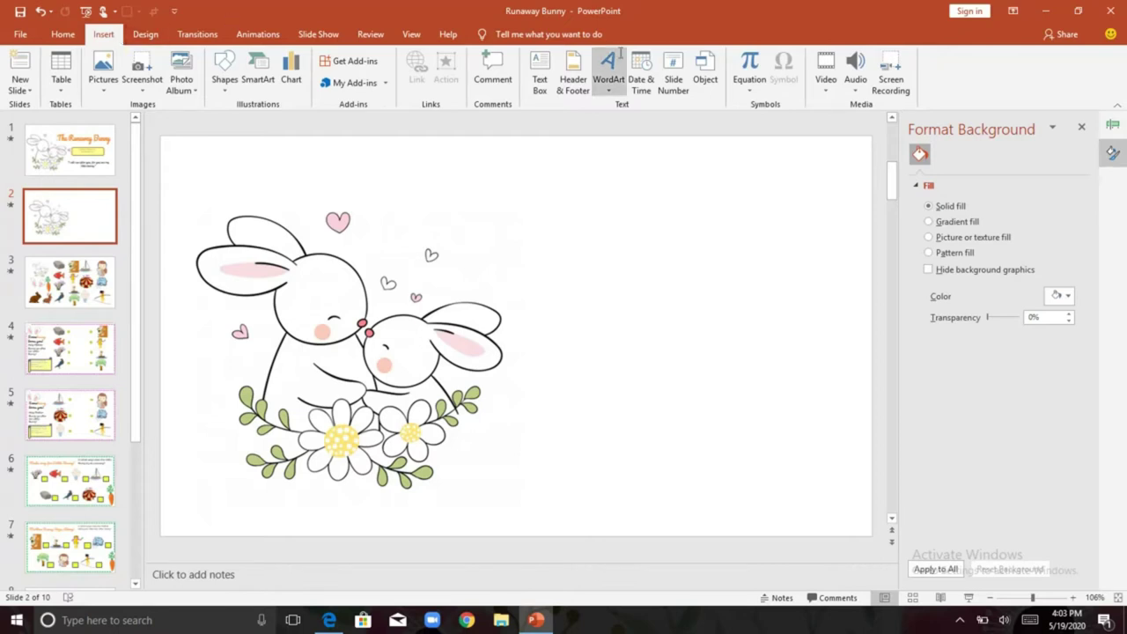
click(540, 78)
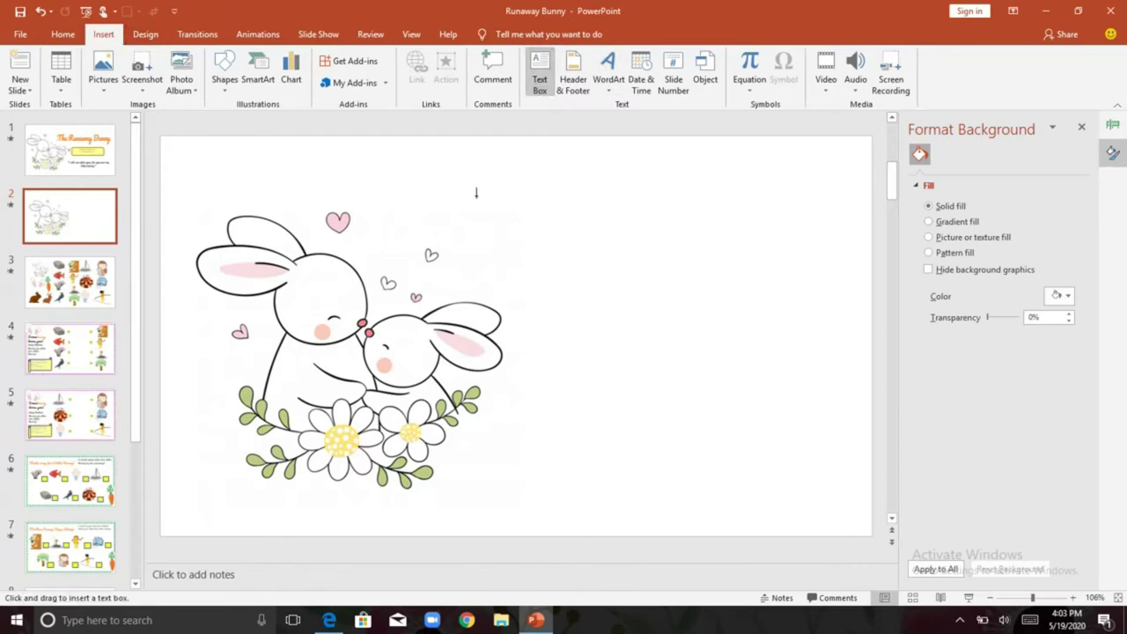
mouse_move(476, 192)
mouse_down()
mouse_move(692, 211)
mouse_move(872, 279)
mouse_move(845, 272)
mouse_move(843, 259)
mouse_move(792, 265)
mouse_up()
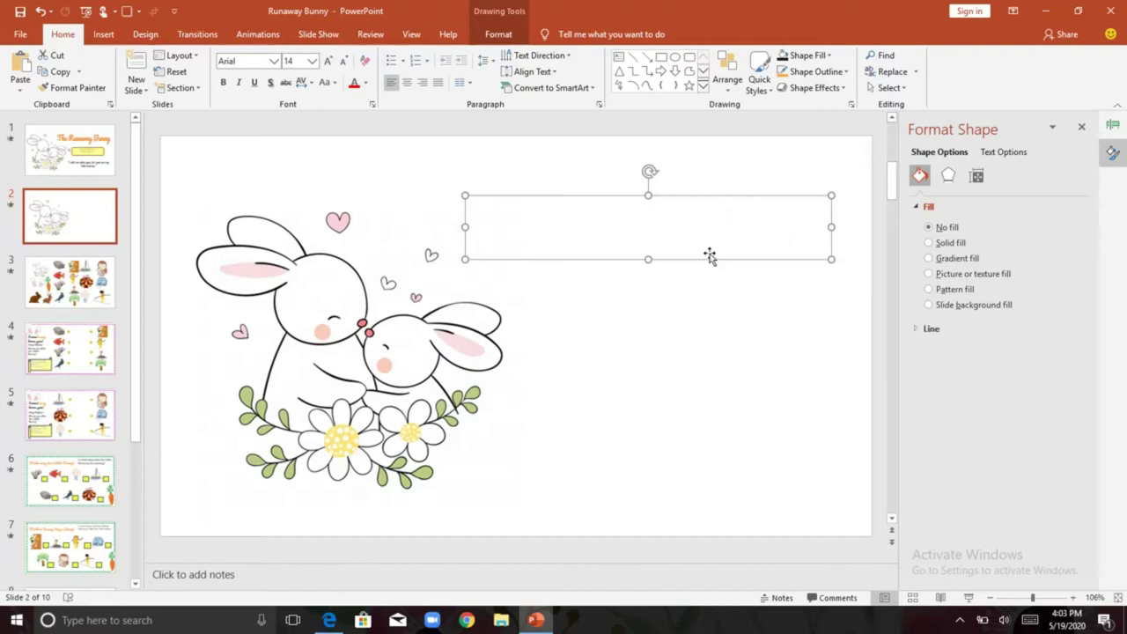
drag(705, 255, 703, 255)
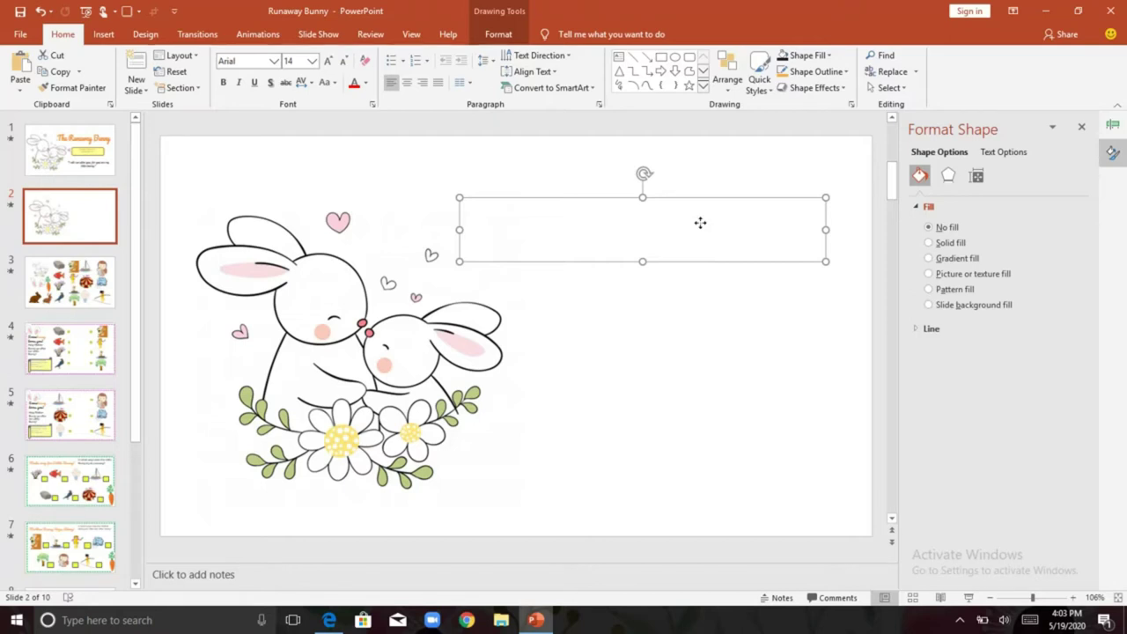
right_click(700, 222)
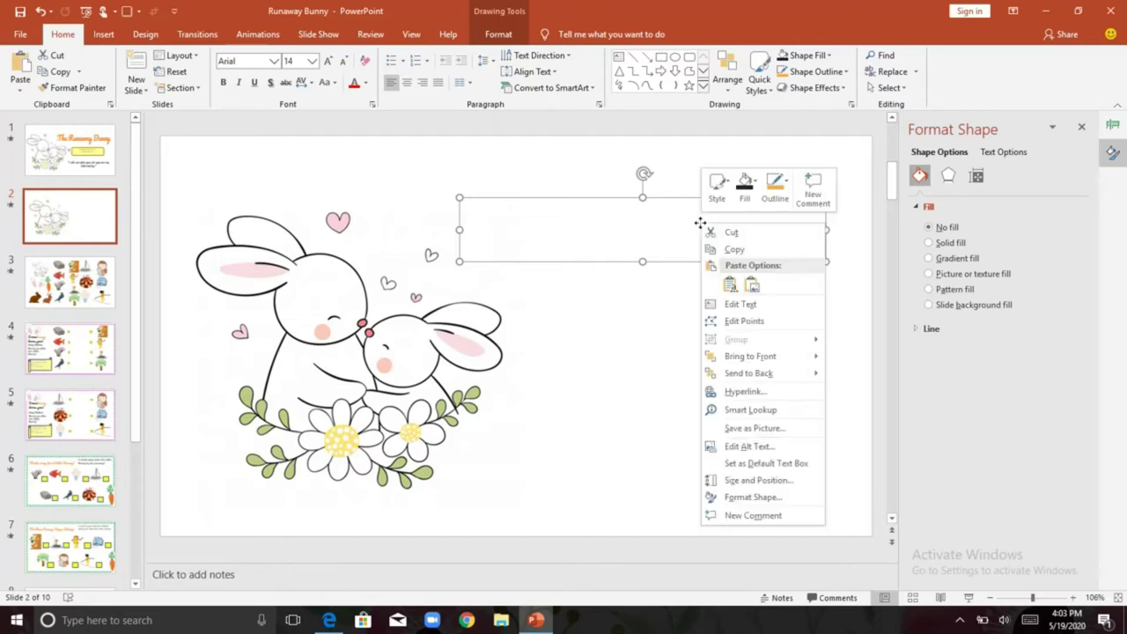
click(730, 308)
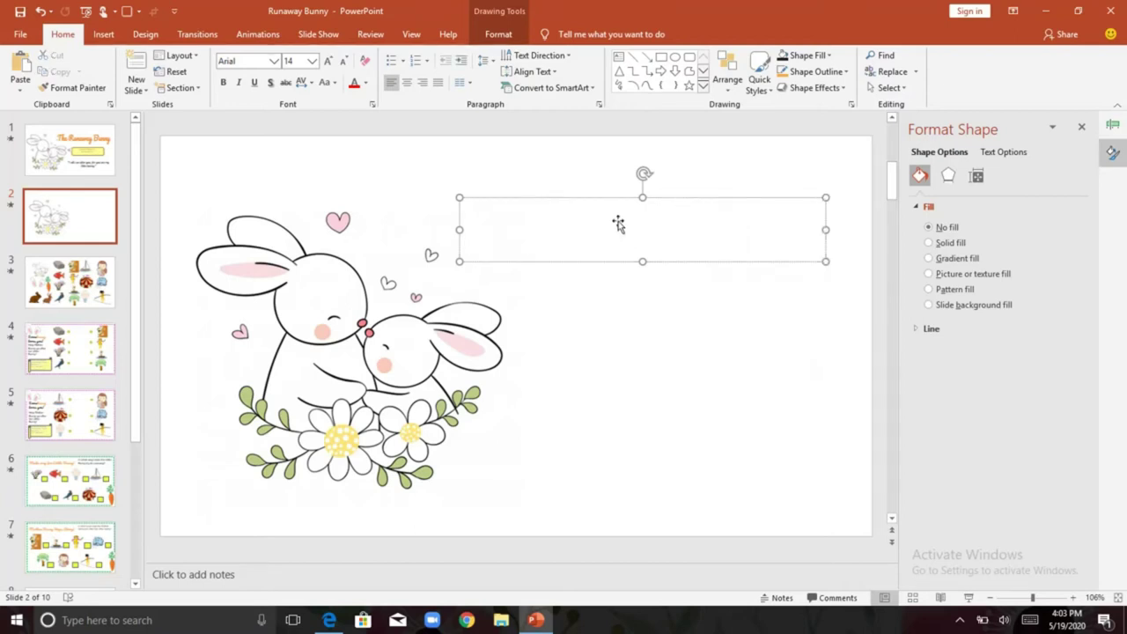
Type 'The Runaway Bunny' into the text box and select it.
text(The ER)
key(BackSpace)
key(BackSpace)
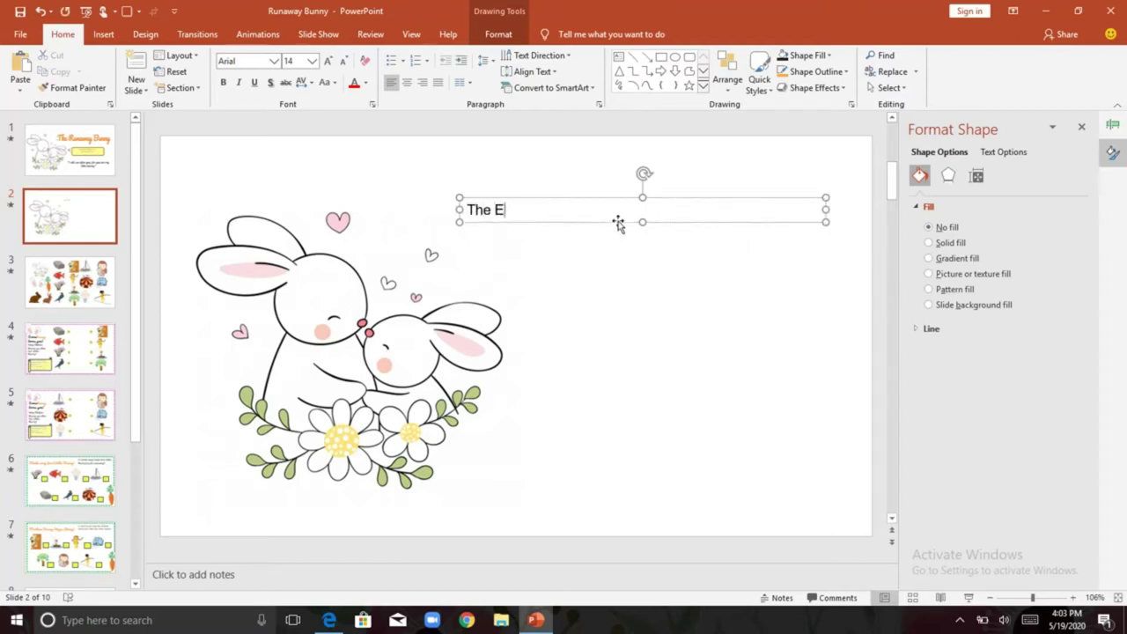
text(Runaway Bu)
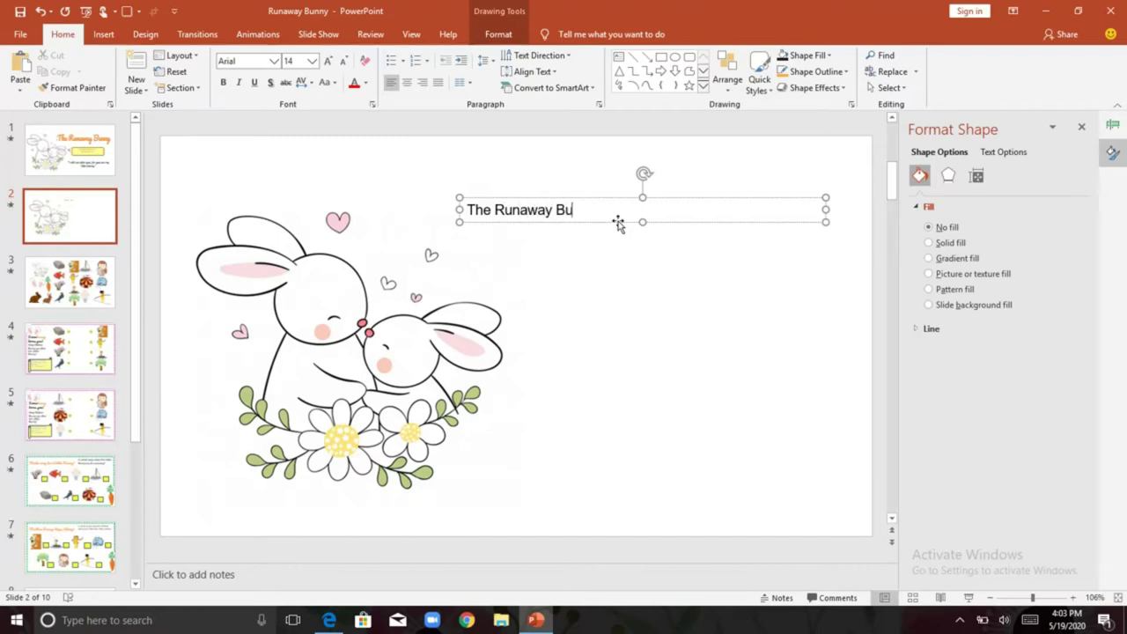
text(nnuy)
key(ctrl+a)
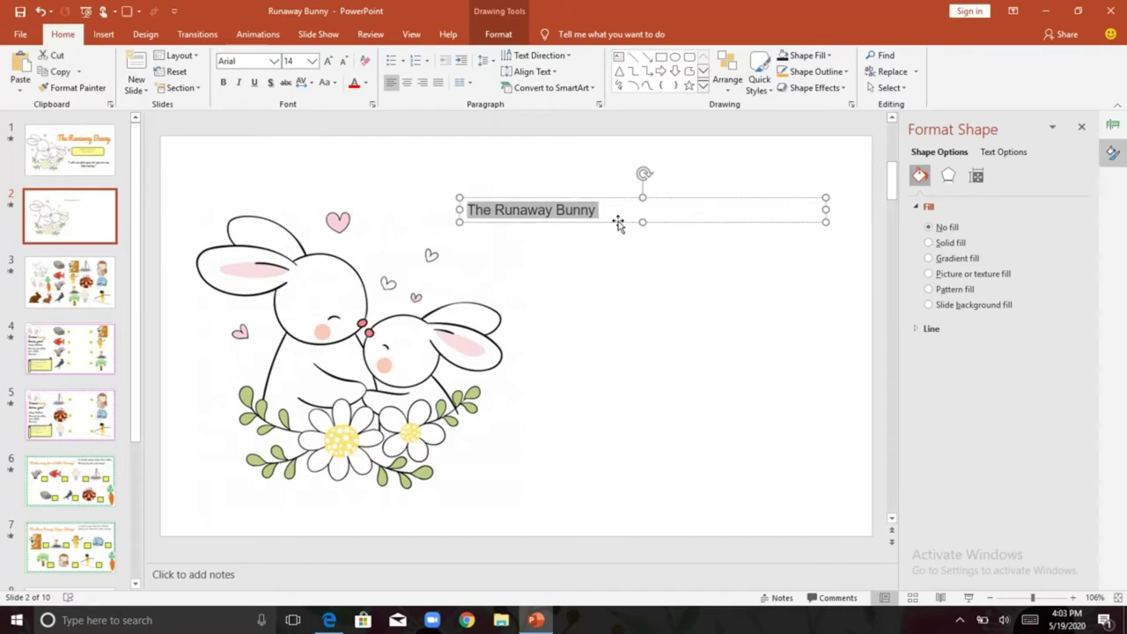
click(619, 225)
click(273, 61)
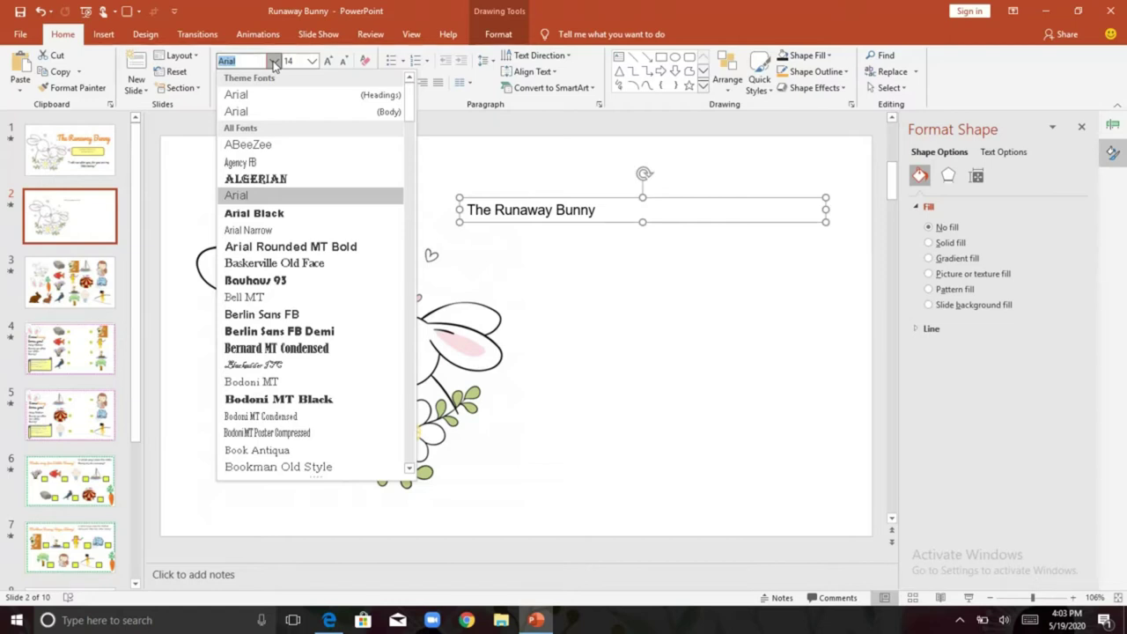
Set slide 2's title font to Pacifico at size 40.
text(Pacifico)
key(Return)
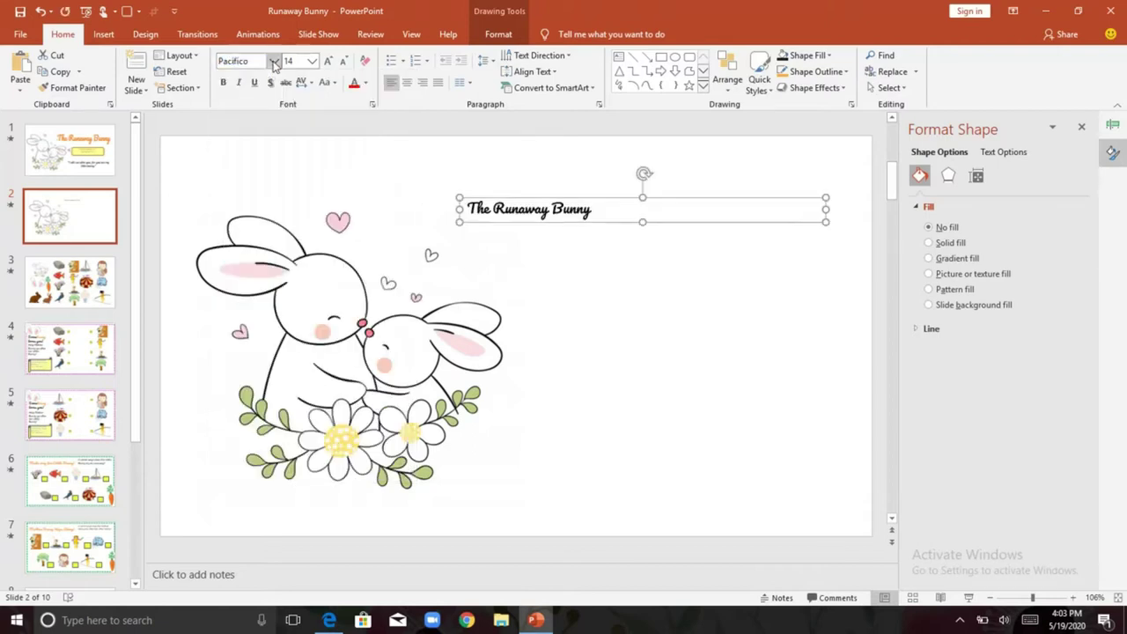
click(489, 209)
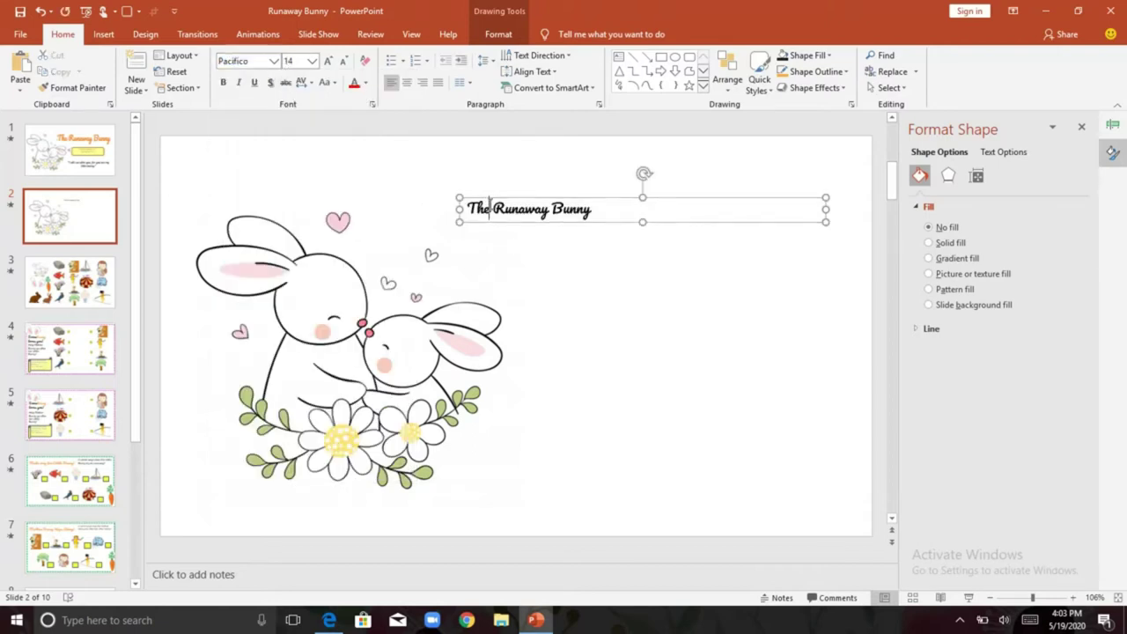
triple_click(489, 209)
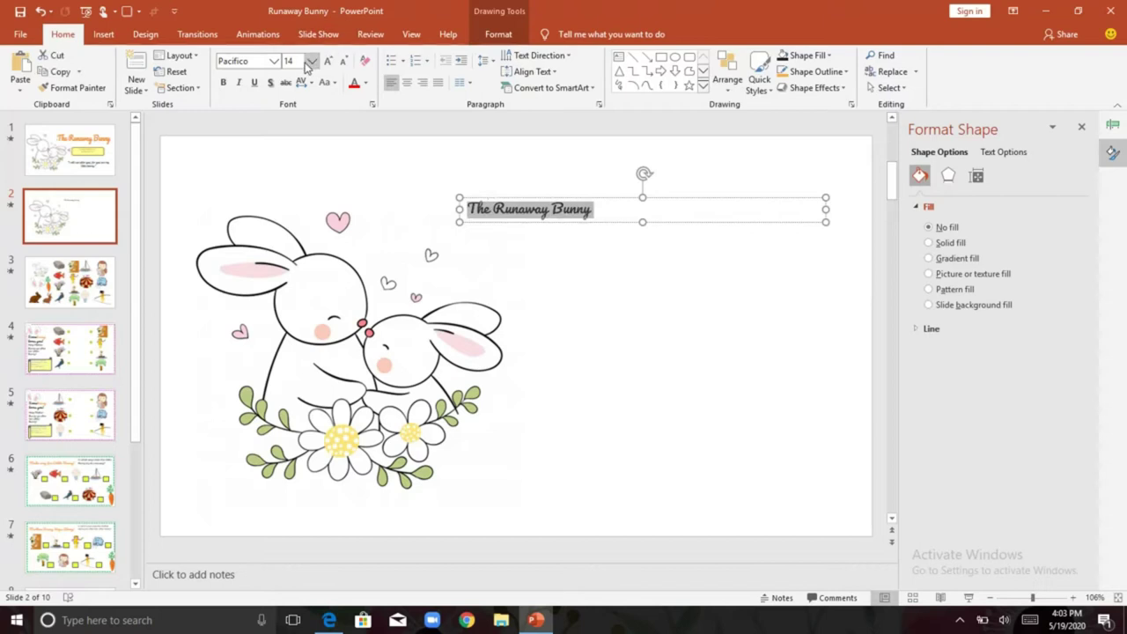
text(40)
key(Return)
Compare with slide 1's title, then enlarge slide 2's title to 48 pt.
click(69, 150)
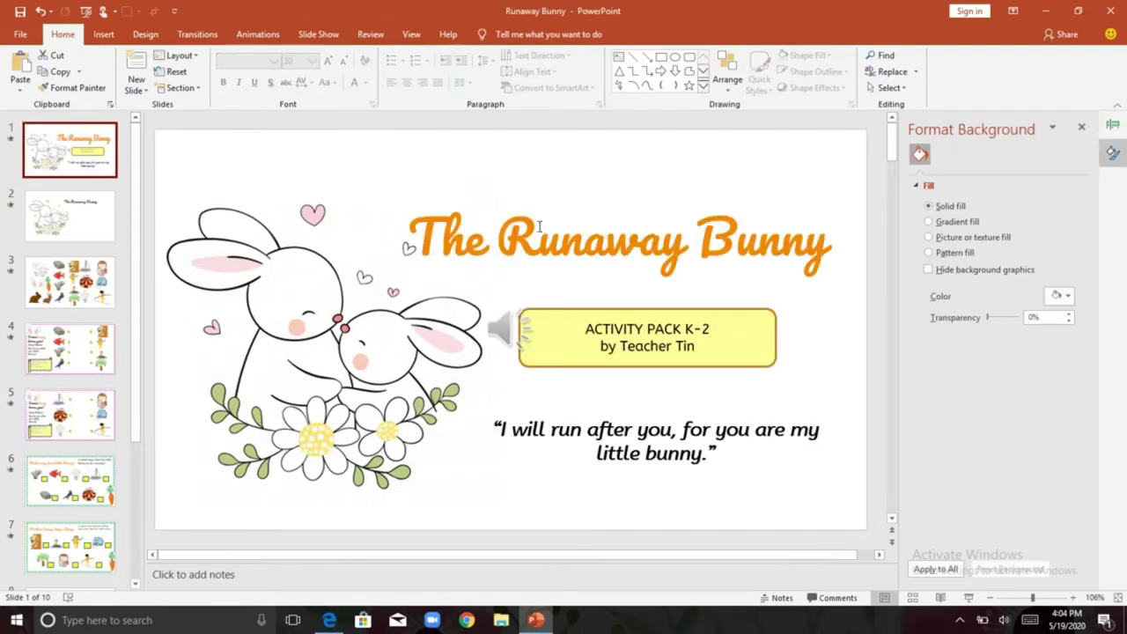
click(496, 242)
double_click(528, 242)
key(Page_Down)
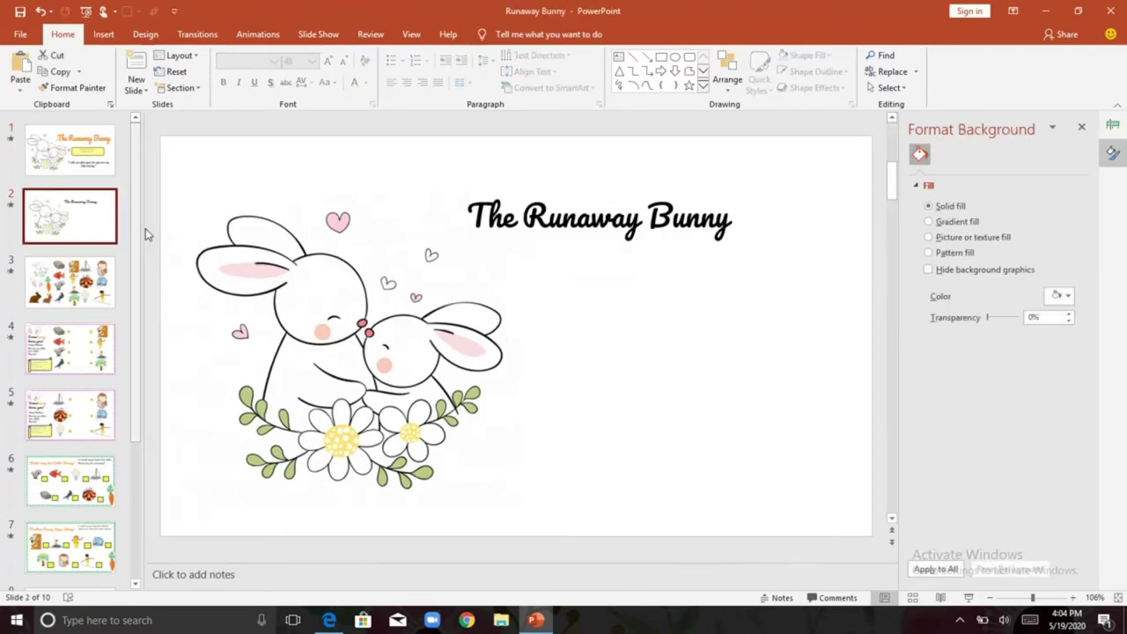
click(515, 244)
click(570, 228)
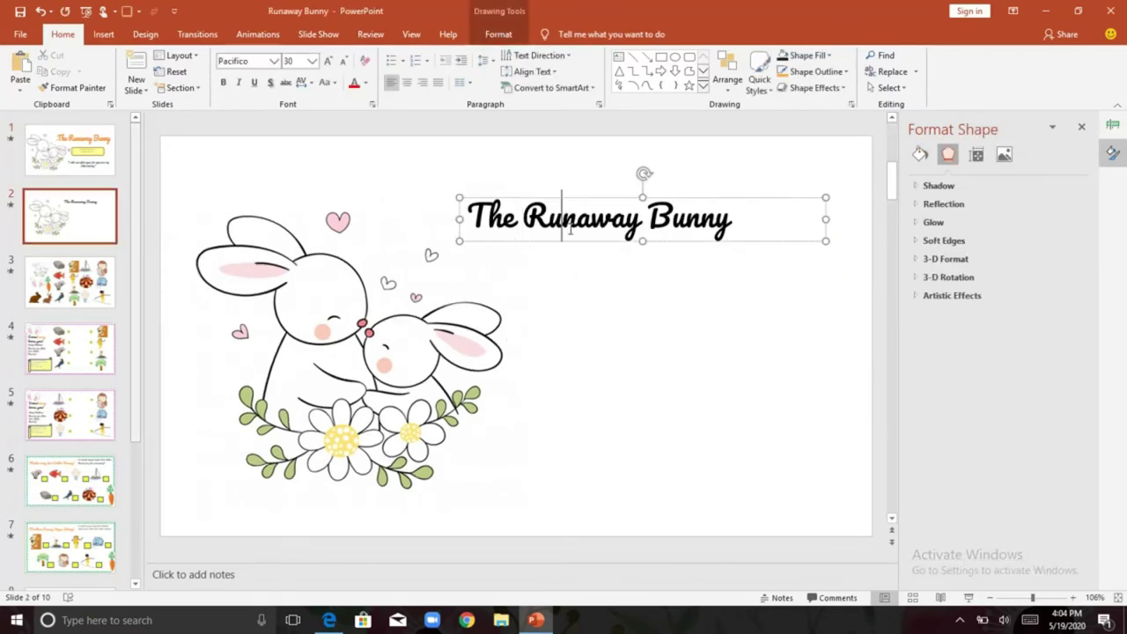
key(ctrl+a)
click(288, 61)
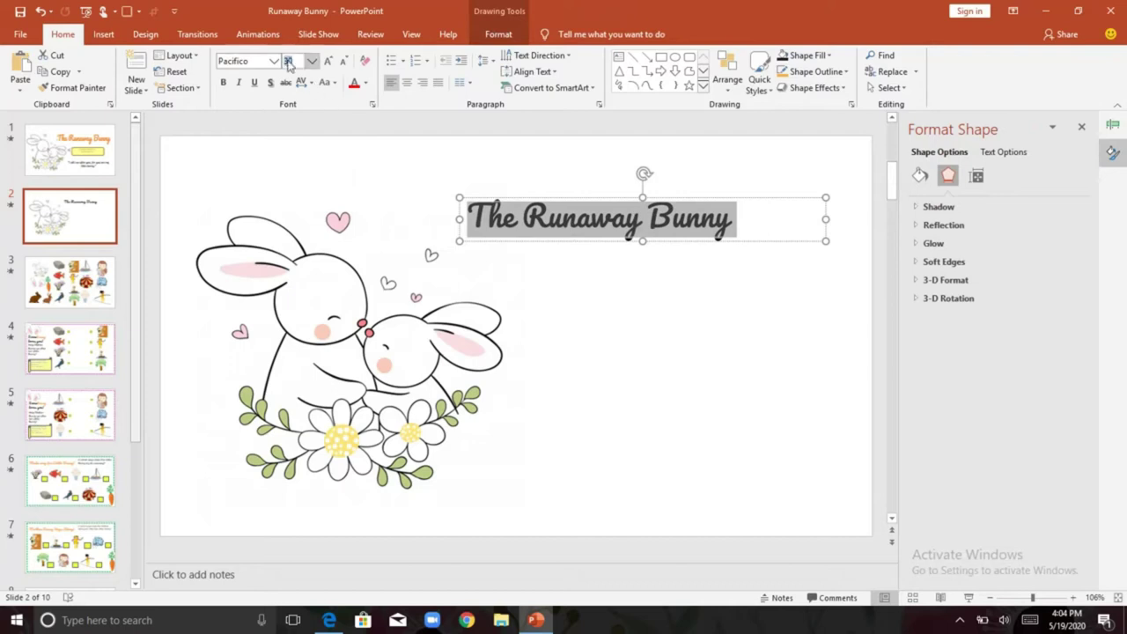
text(48)
key(Return)
Move the title box above the bunnies and colour the title dark orange.
drag(453, 257, 383, 246)
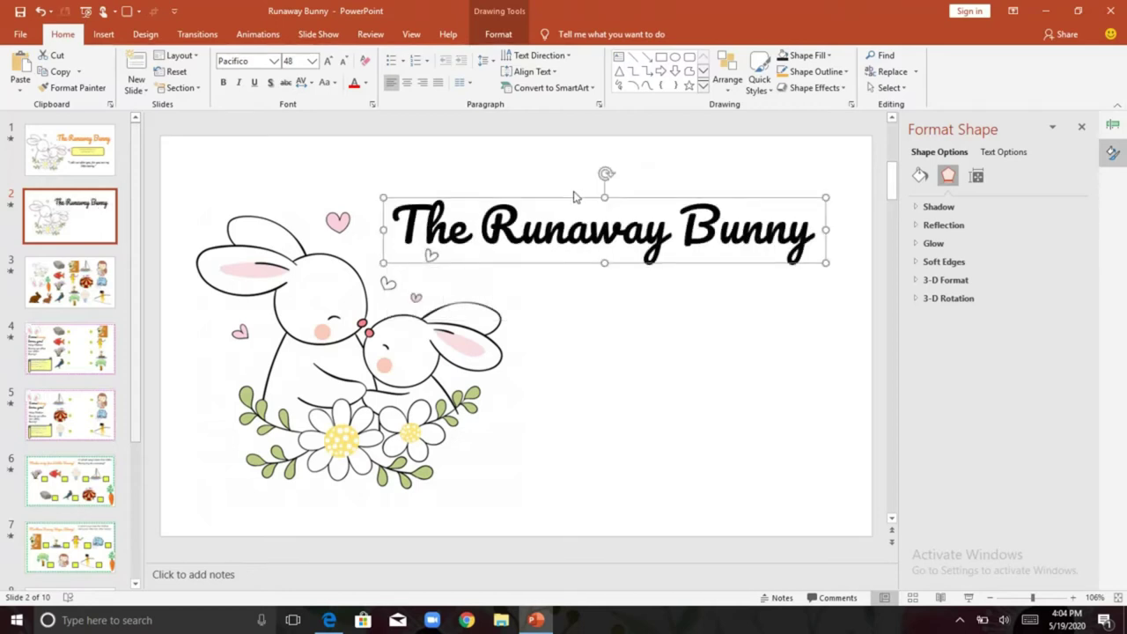
drag(572, 201, 575, 204)
click(573, 219)
key(ctrl+a)
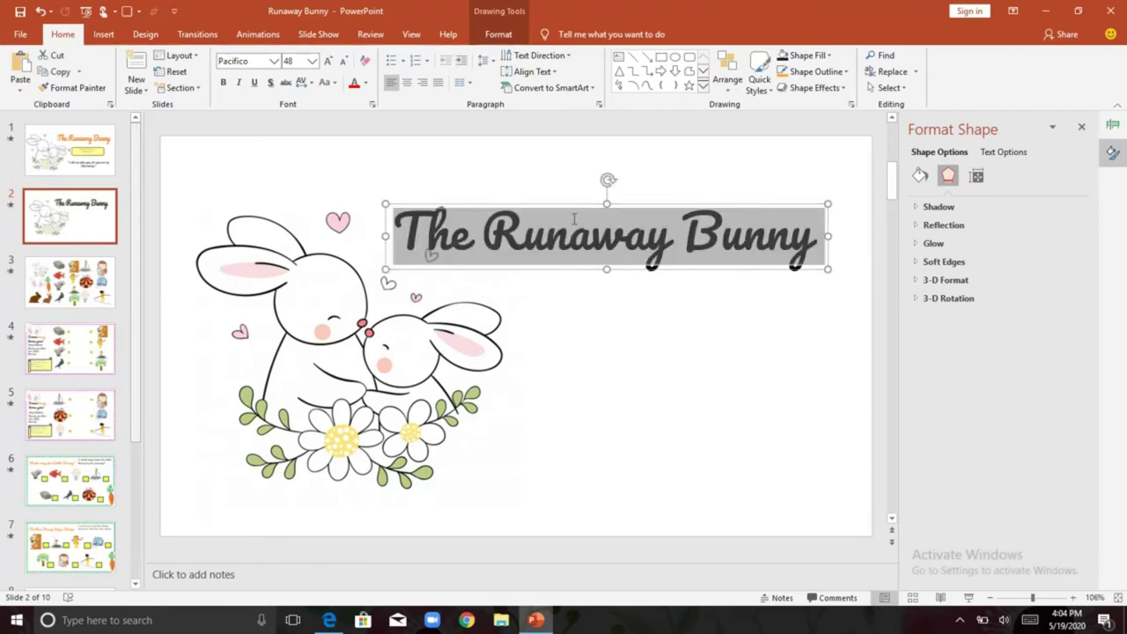
click(365, 83)
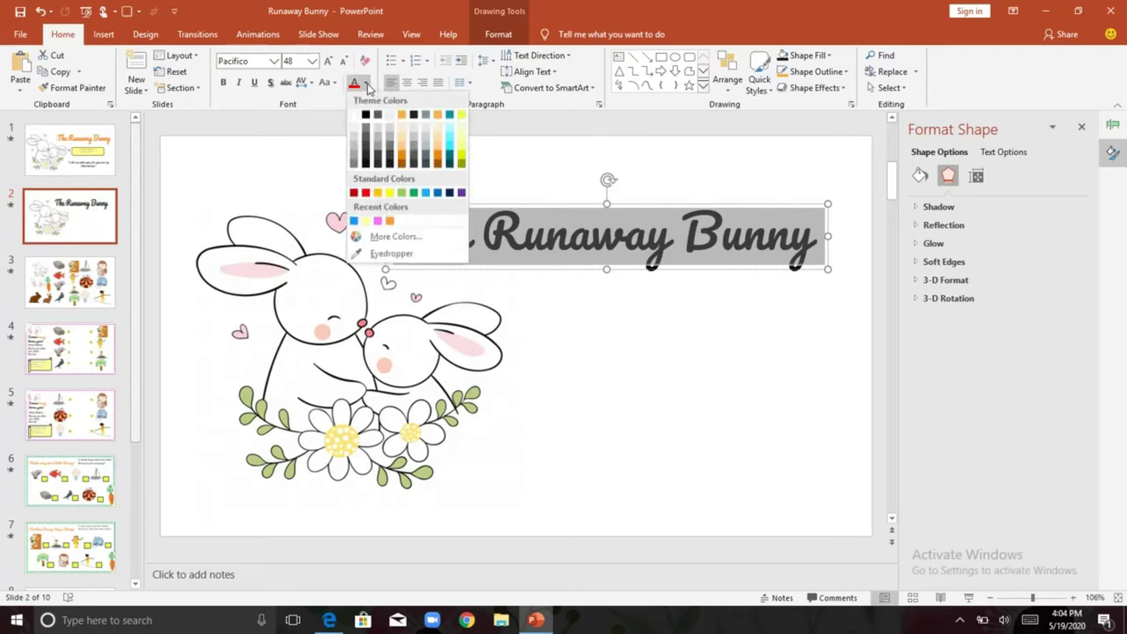
click(402, 158)
Draw a light yellow rounded rectangle, about 3.89 by 0.91 inches, under the title.
click(500, 278)
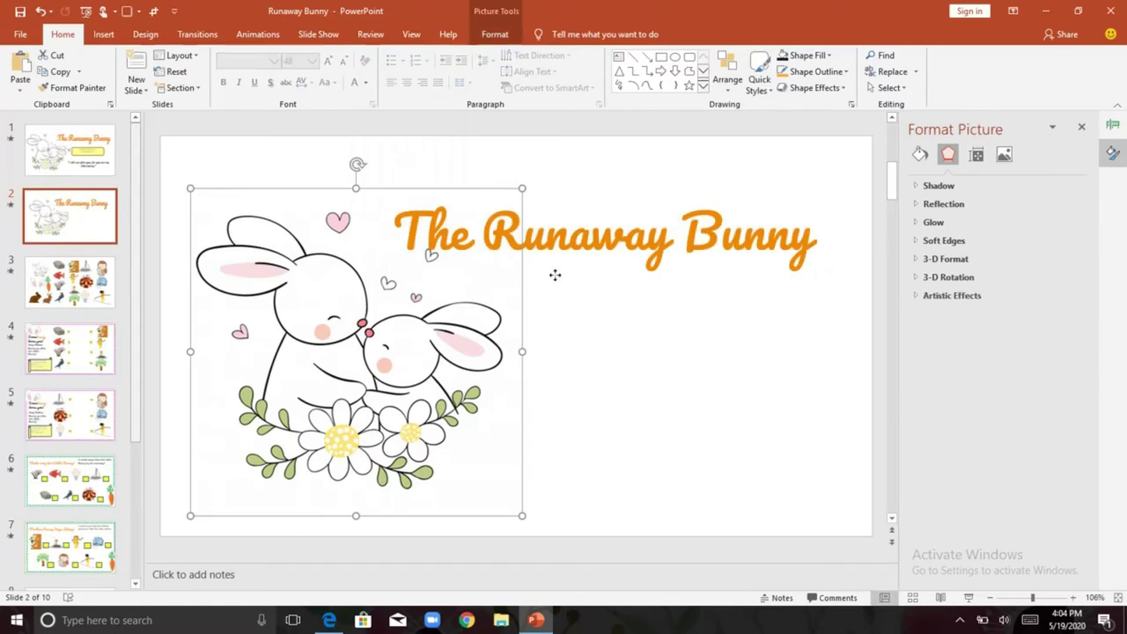
click(628, 327)
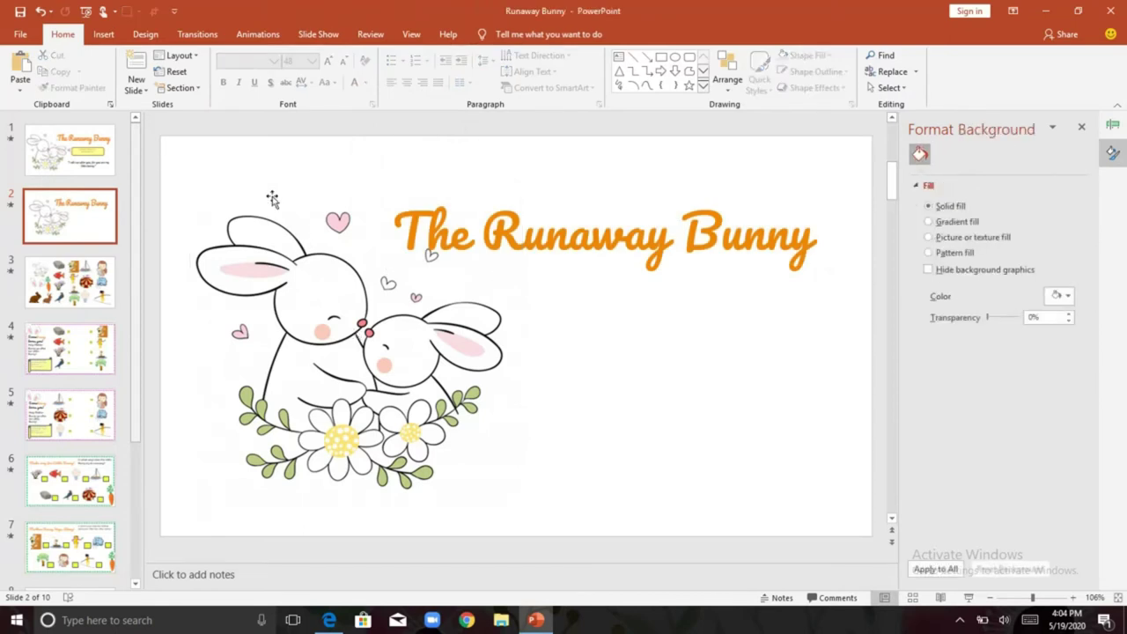
click(102, 35)
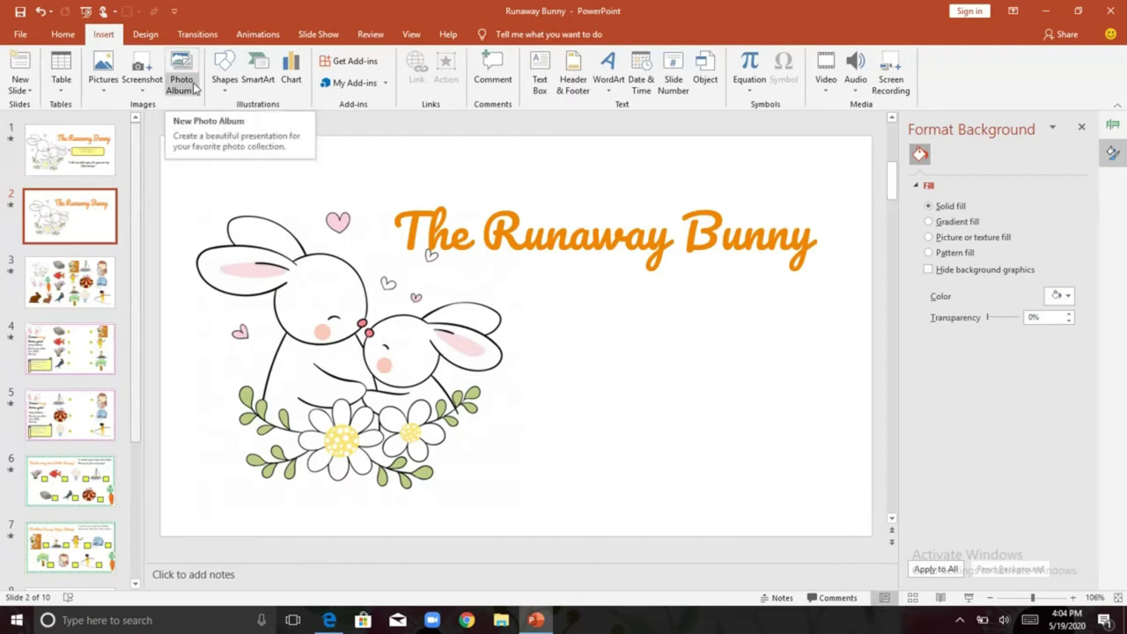
click(223, 81)
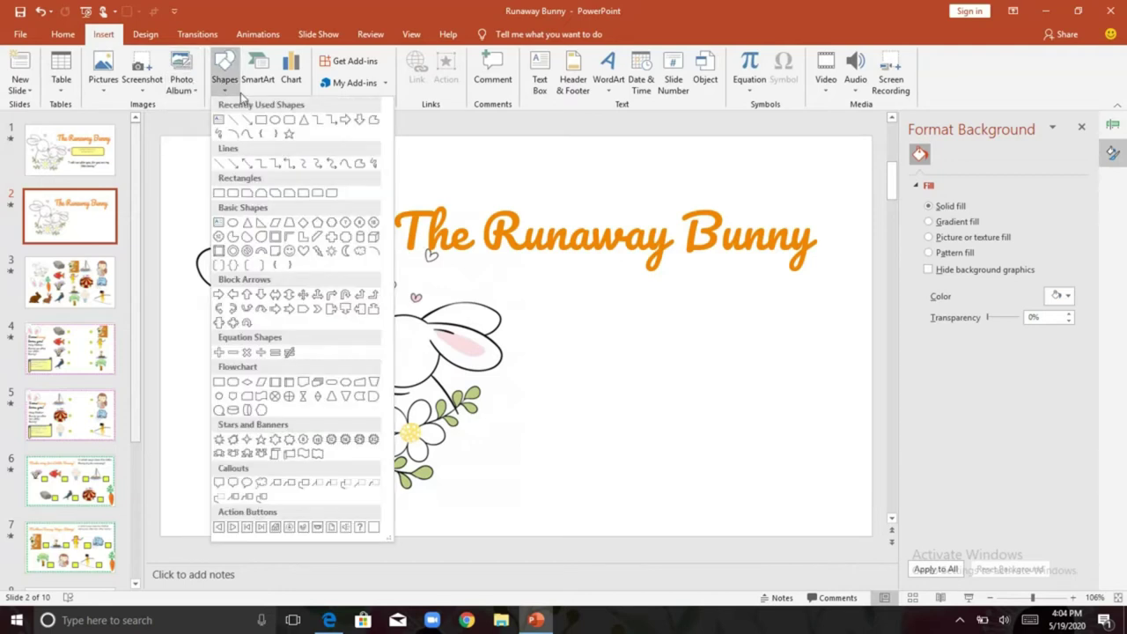
click(289, 133)
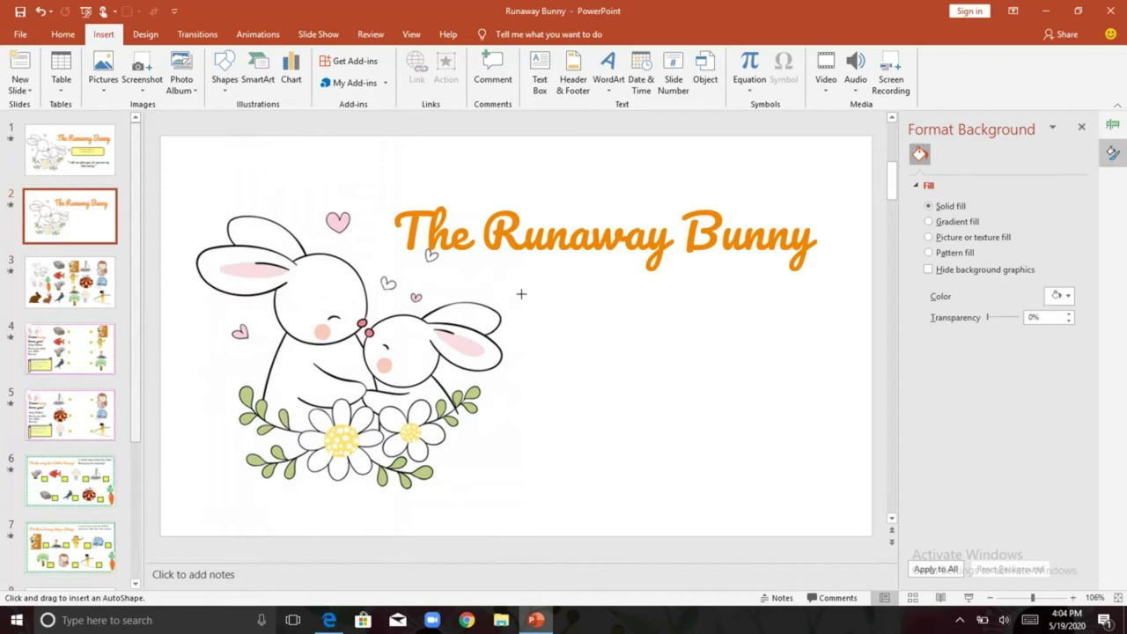
mouse_move(525, 283)
mouse_down()
mouse_move(657, 321)
mouse_move(828, 319)
mouse_move(820, 348)
mouse_up()
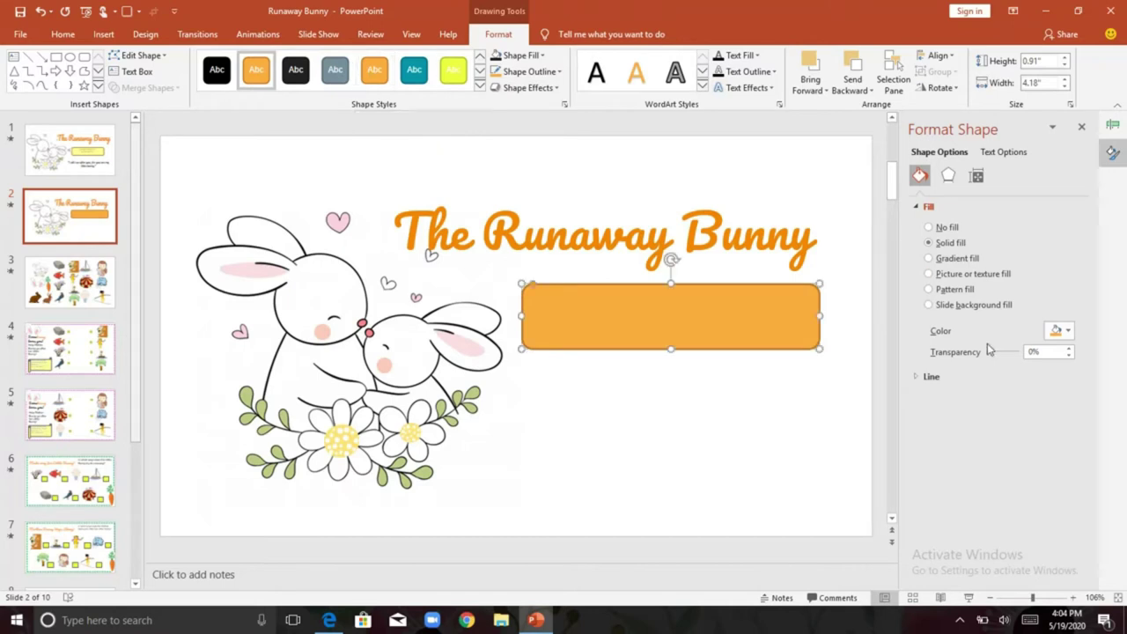
click(1059, 335)
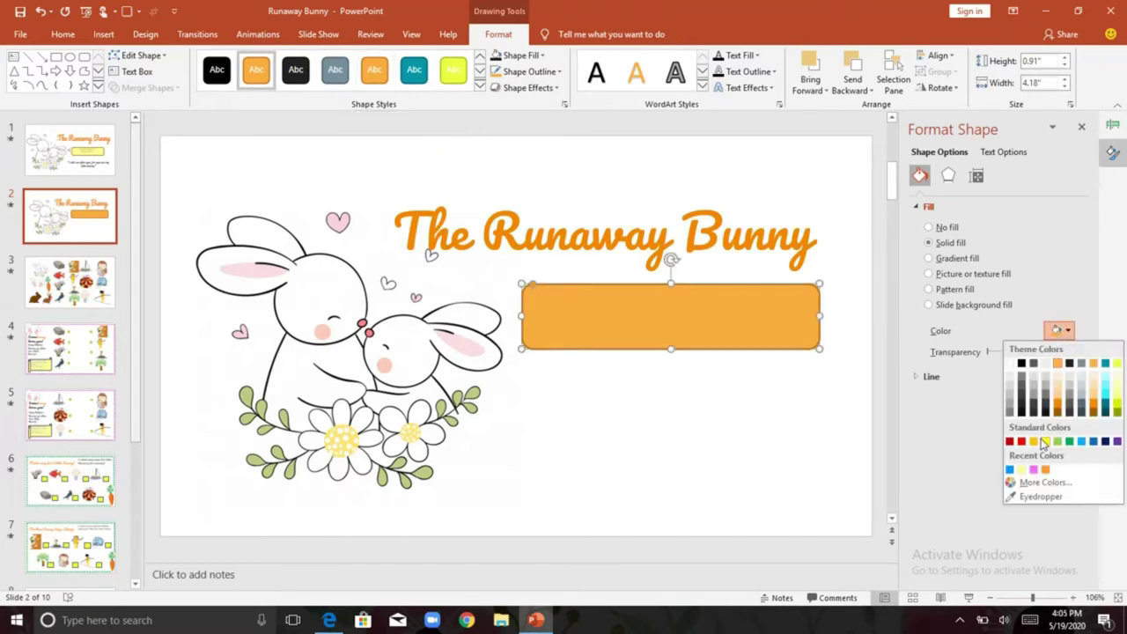
click(1020, 472)
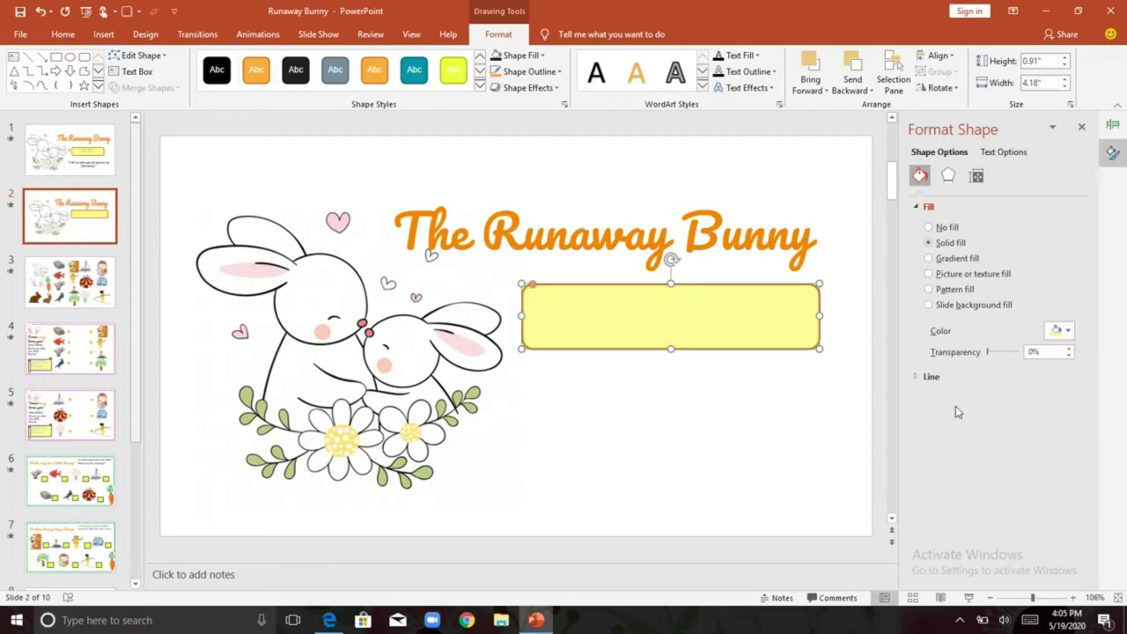
drag(523, 348, 555, 360)
Type 'Activity Book' and a second author byline line into the yellow box.
right_click(573, 357)
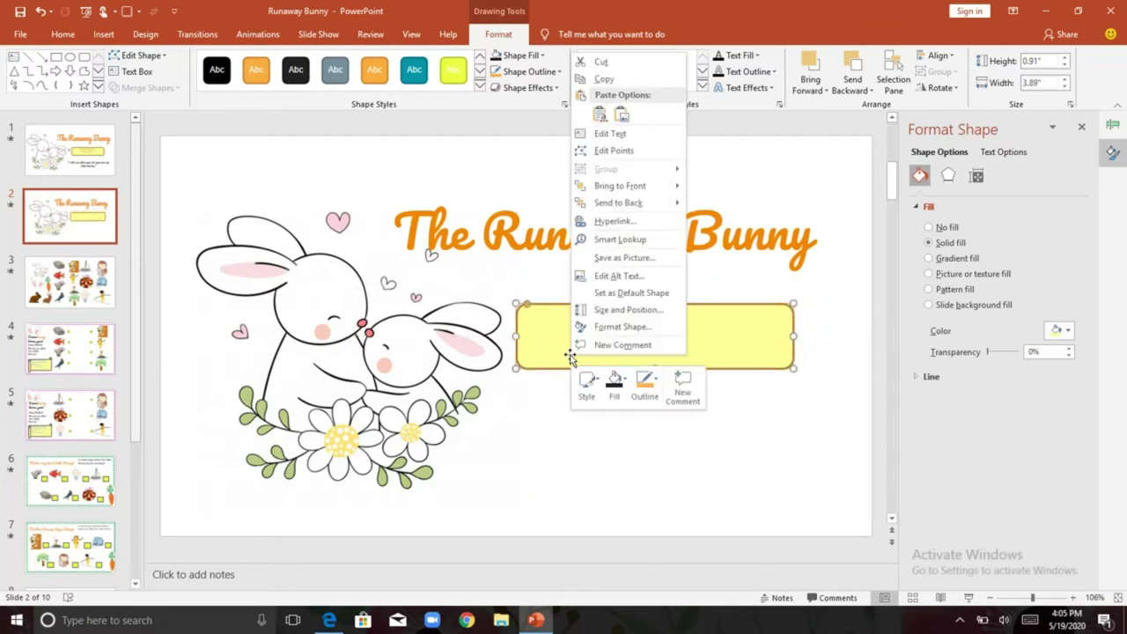
click(635, 136)
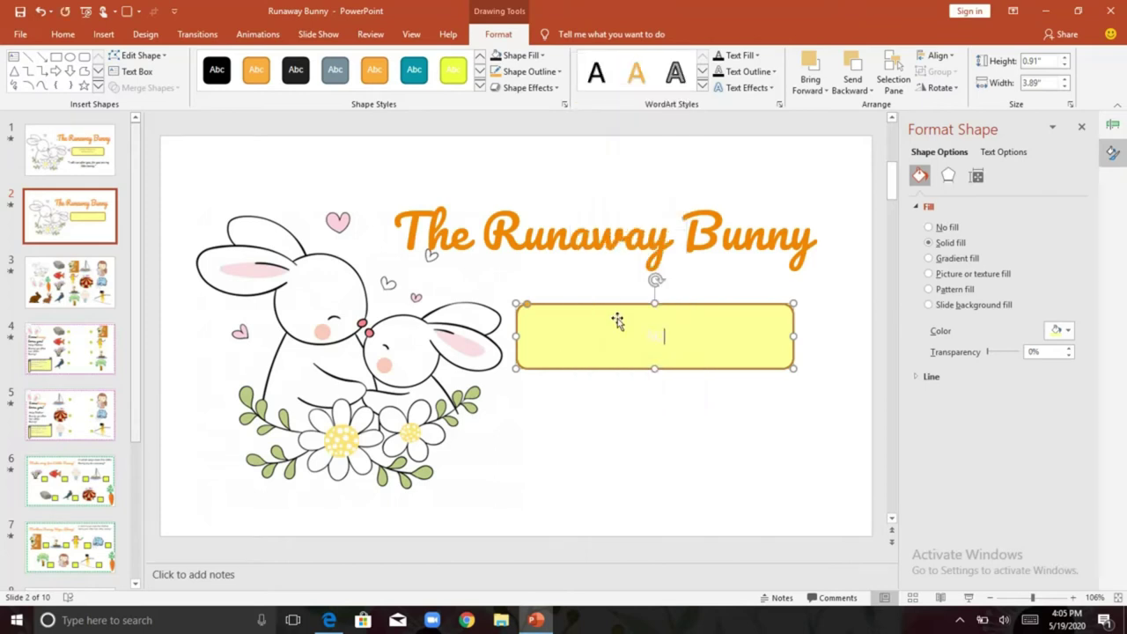
text(Activity Book)
key(Return)
text(By Teamwo)
Make all the yellow box's caption text black.
key(ctrl+a)
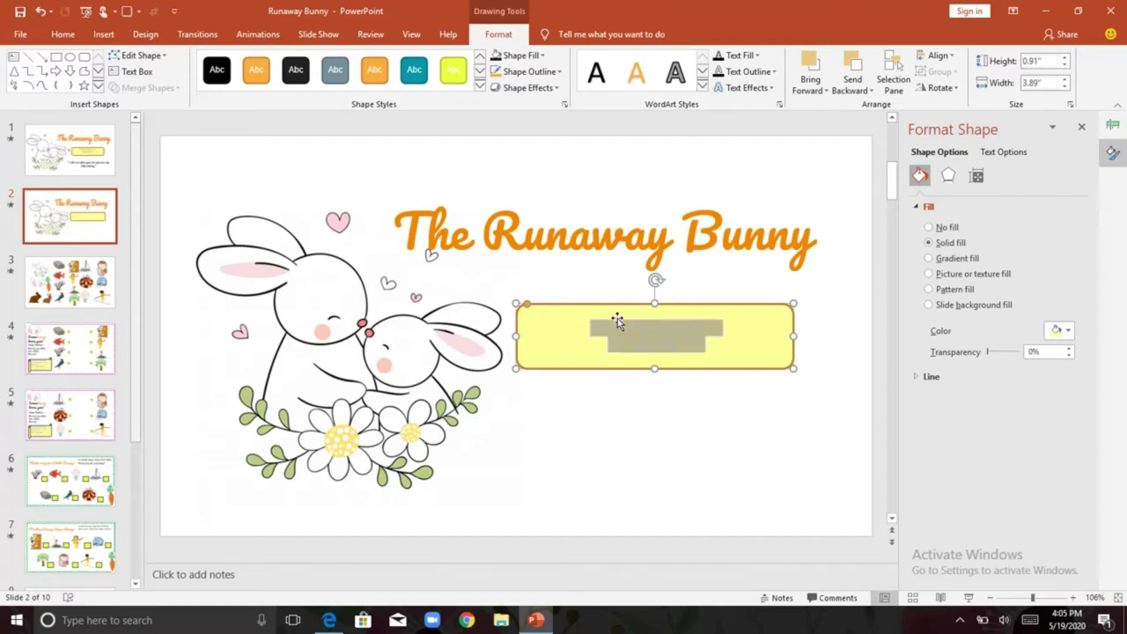
click(68, 40)
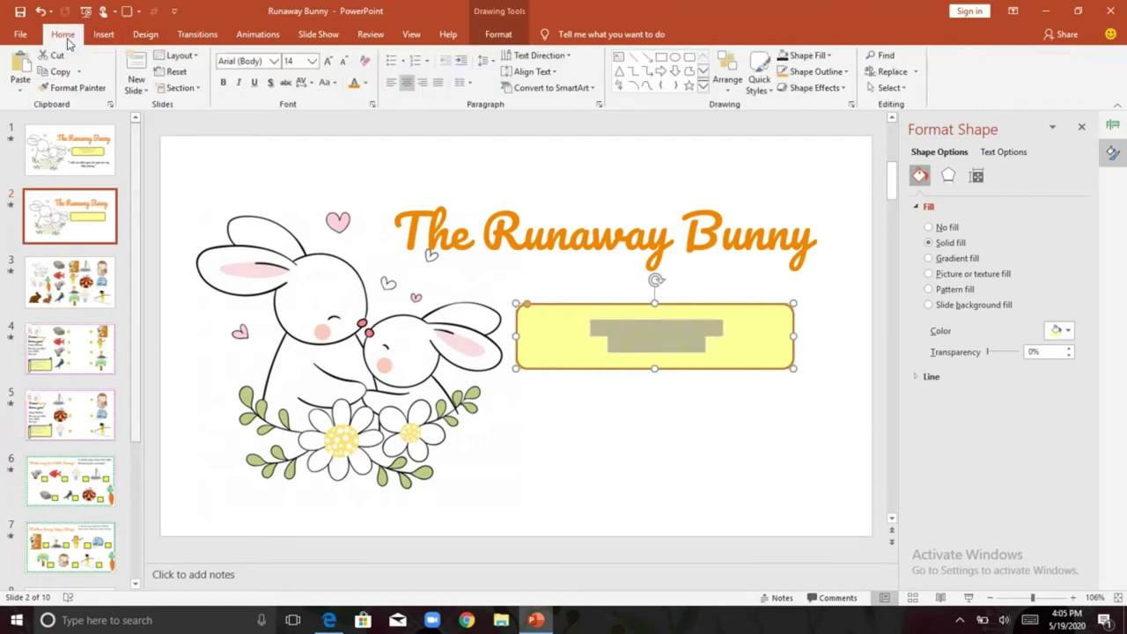
click(368, 83)
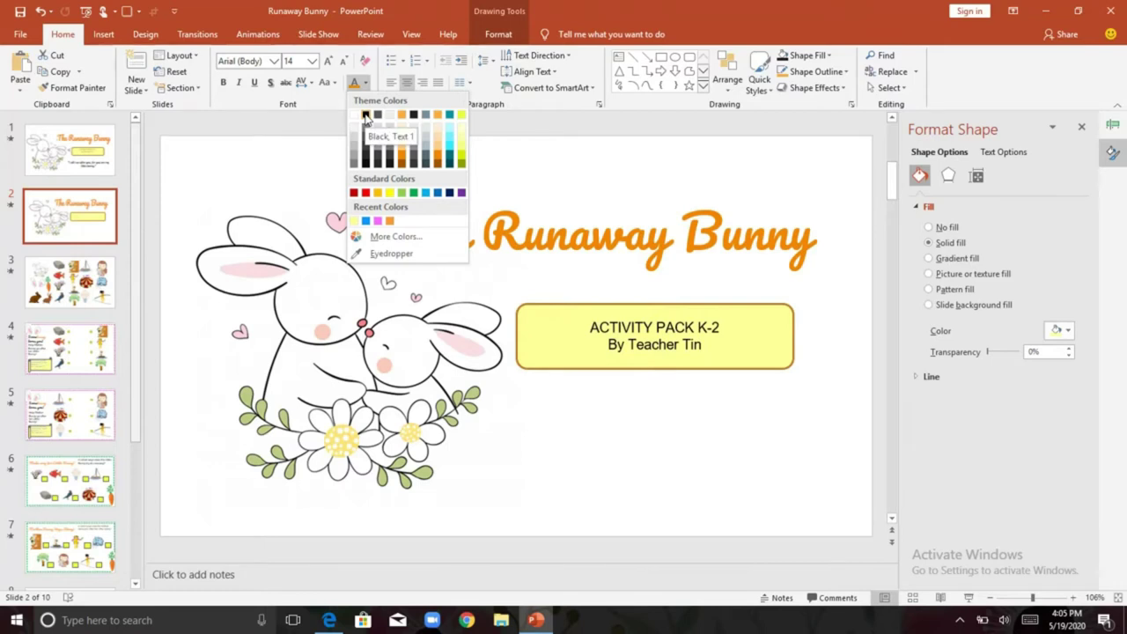
click(365, 116)
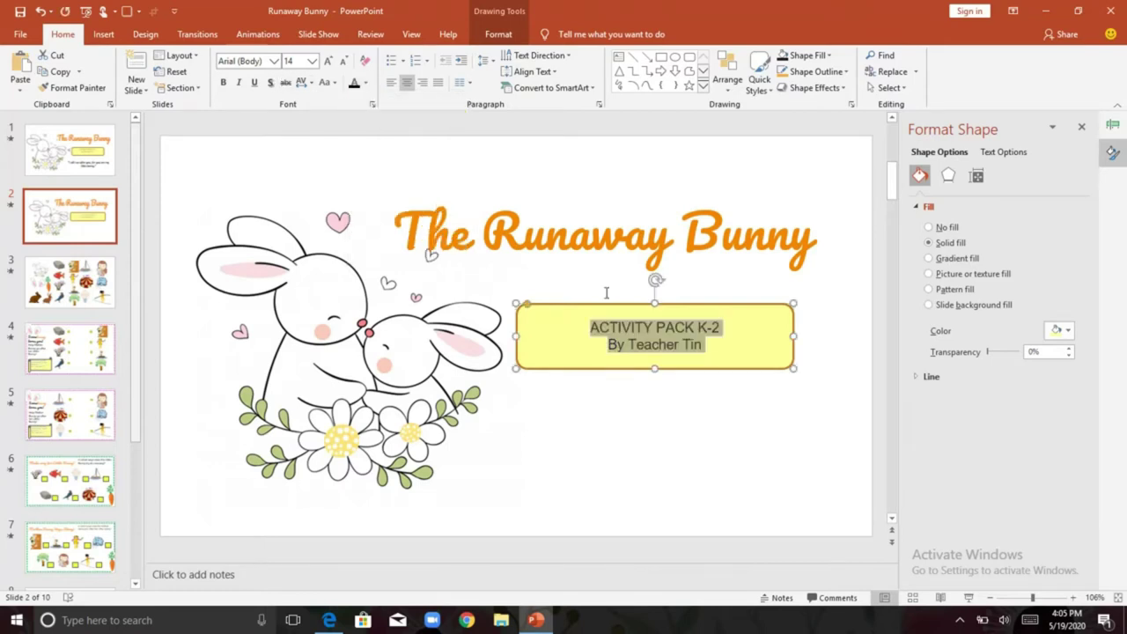
click(655, 355)
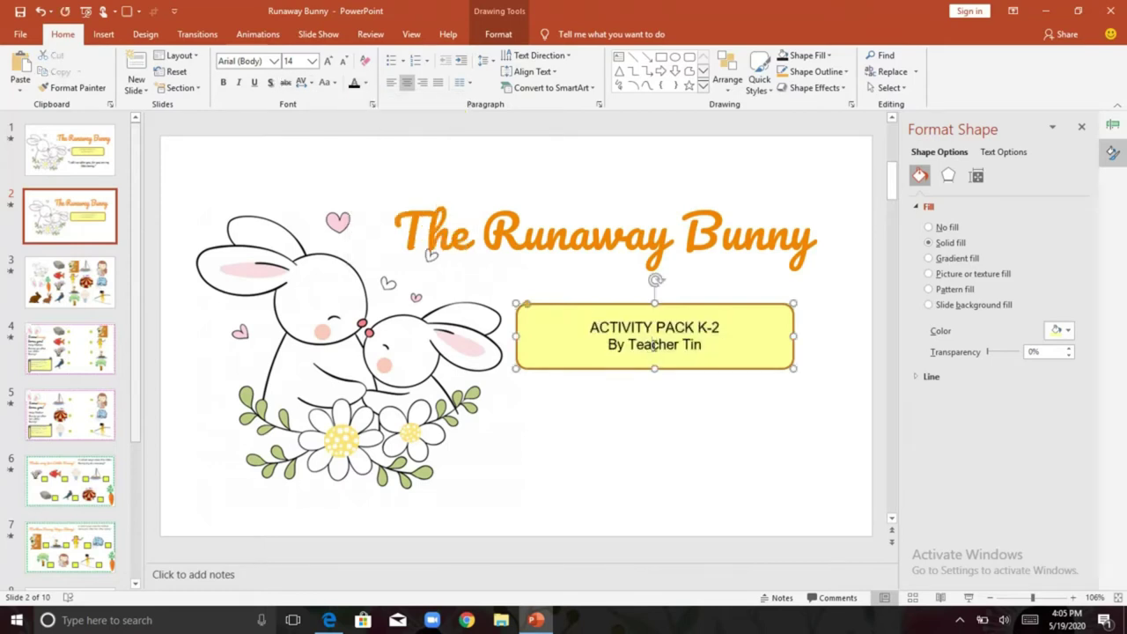
drag(653, 346, 645, 346)
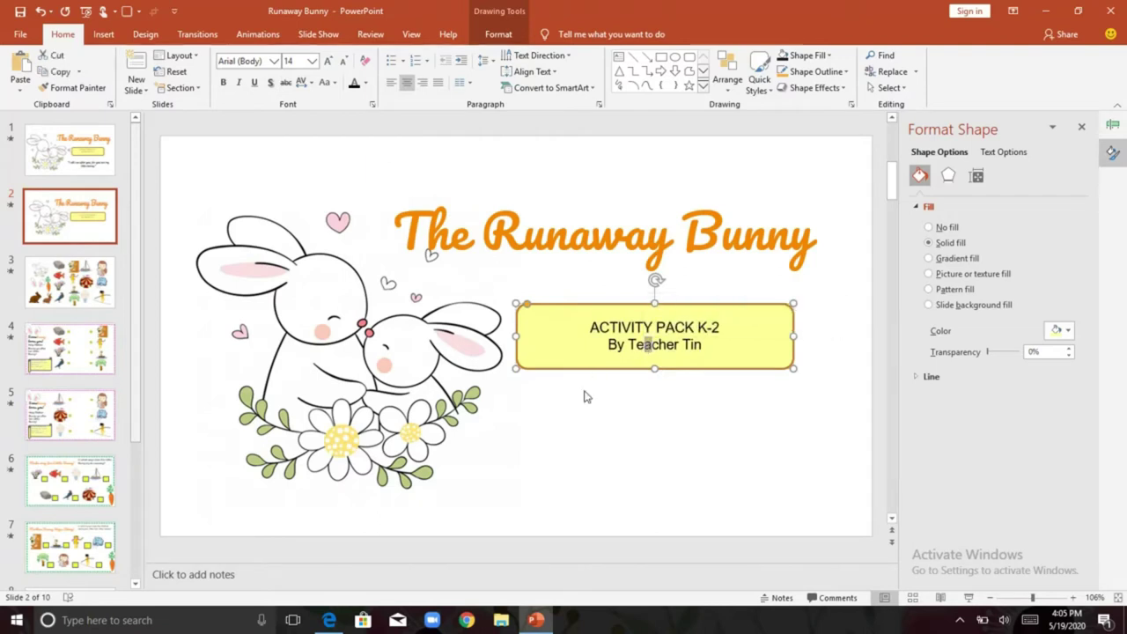
click(707, 347)
Set the yellow box caption to ABeeZee font at size 20.
key(ctrl+a)
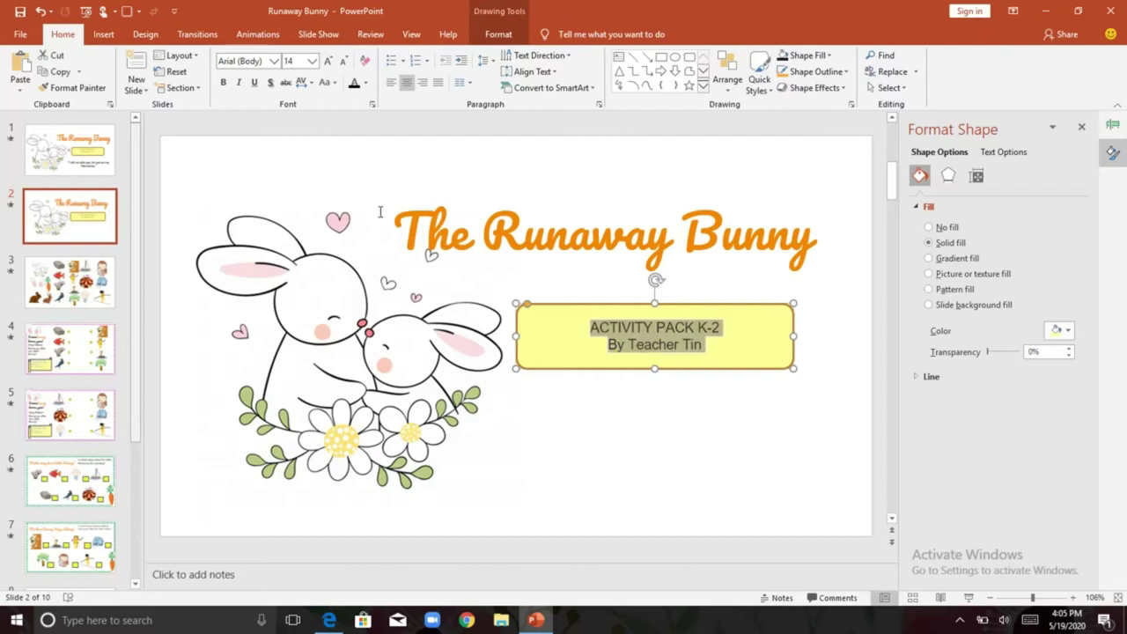
click(257, 61)
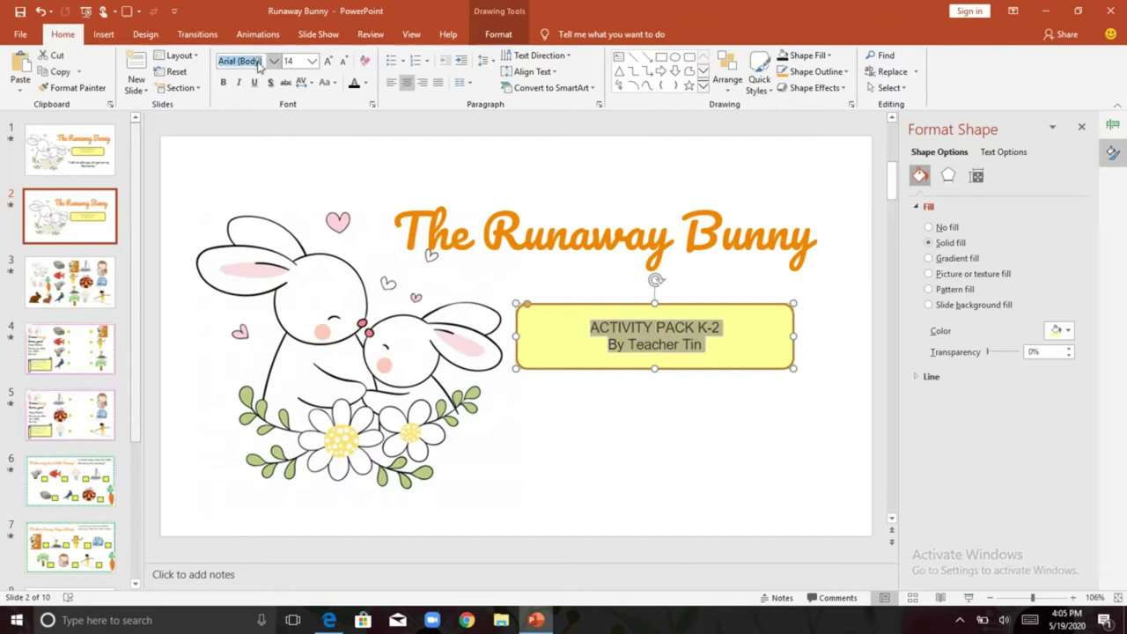
text(ab)
key(Return)
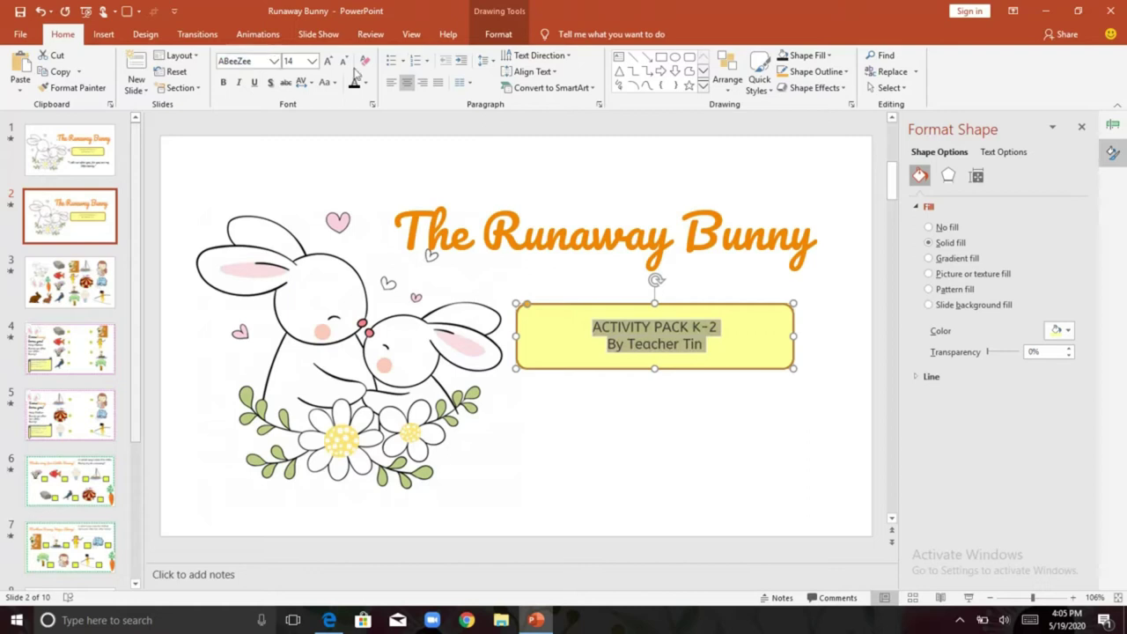
click(298, 61)
text(20)
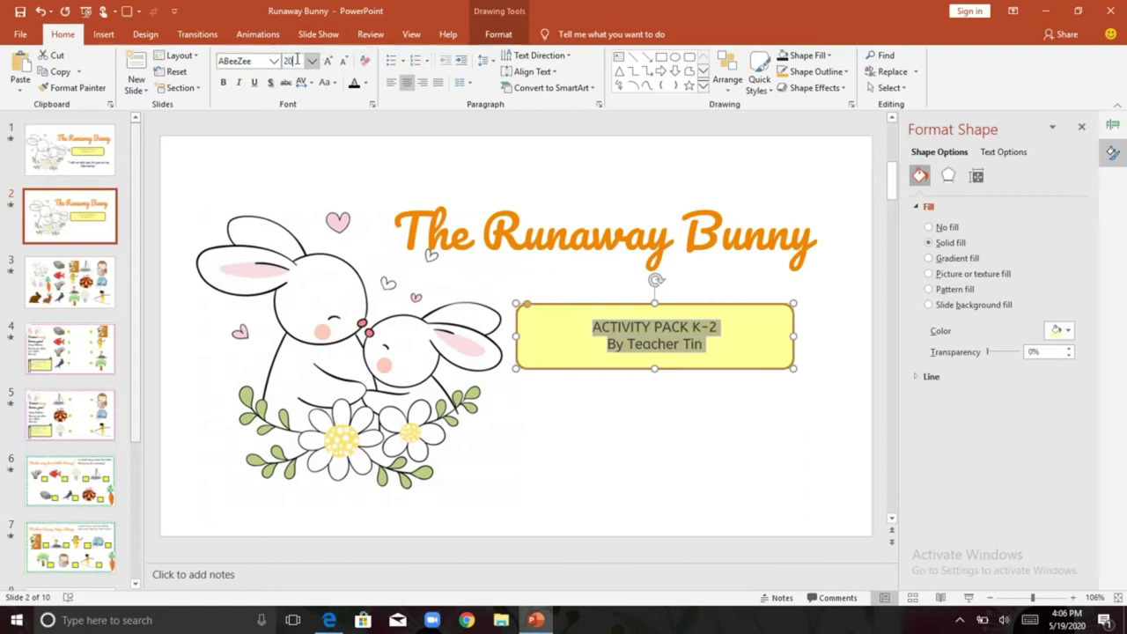
key(Return)
Compare against slide 1's caption box and quote fonts, then return to slide 2.
click(71, 150)
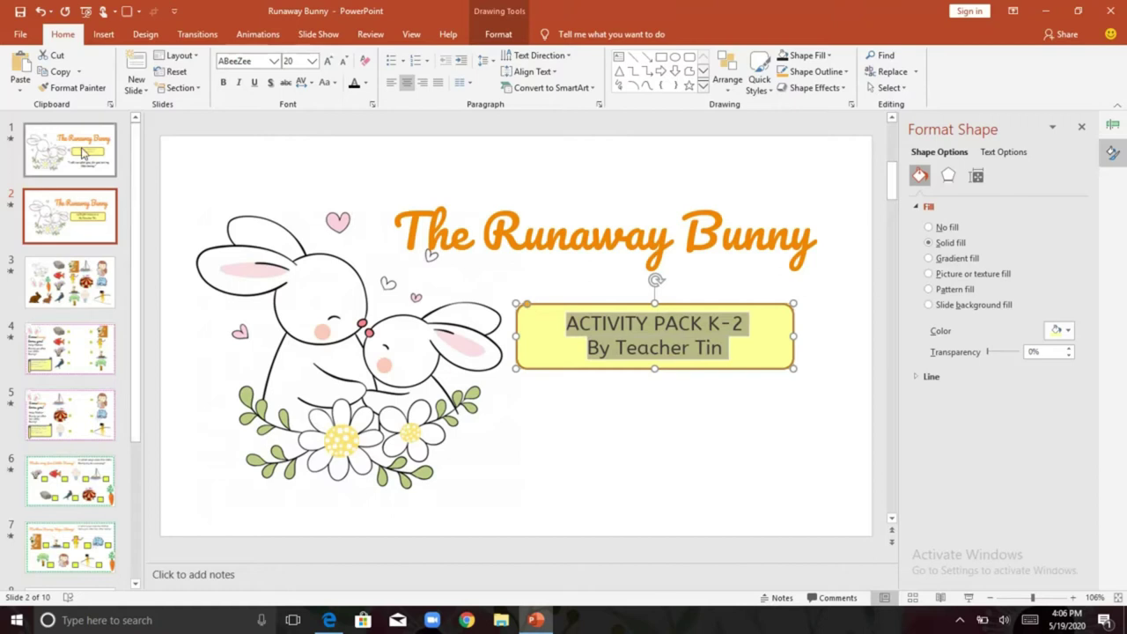
click(653, 335)
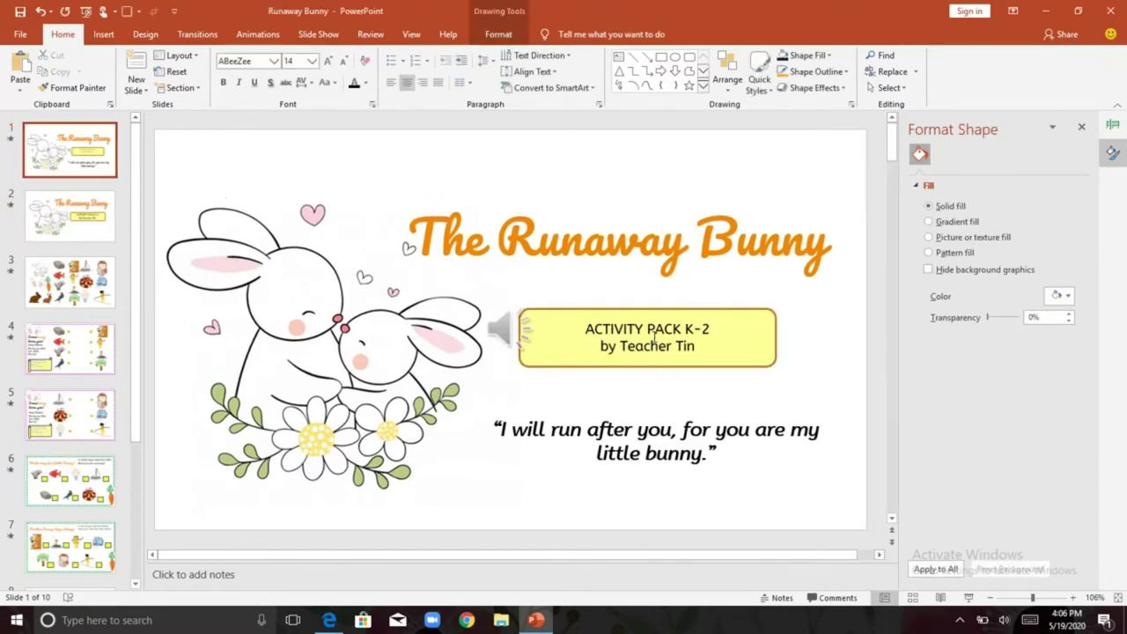
click(70, 216)
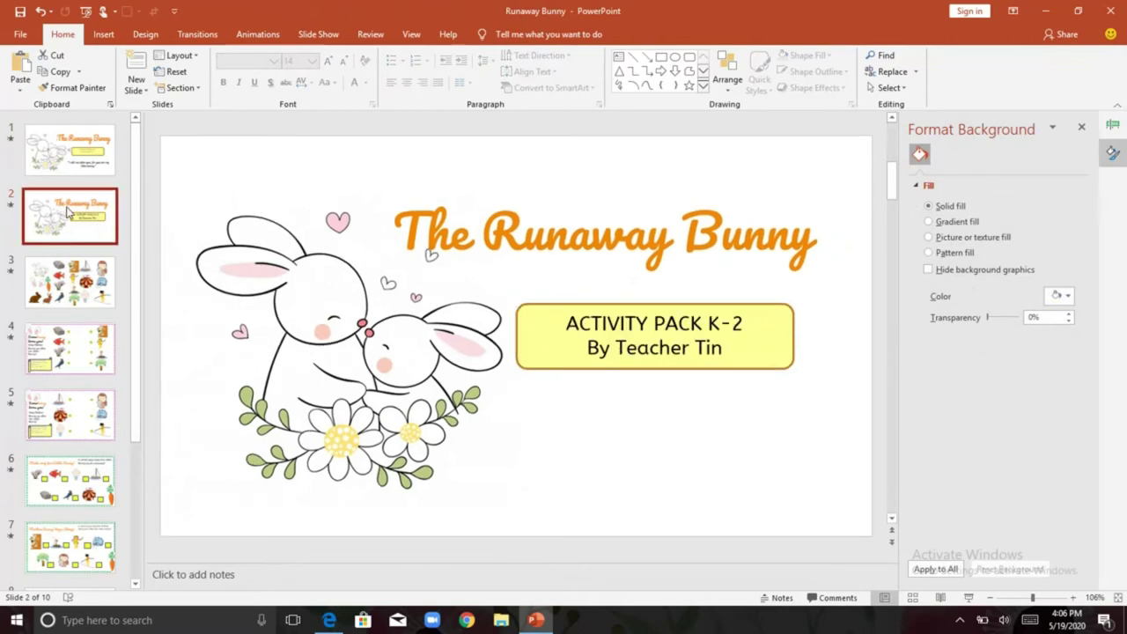
click(88, 154)
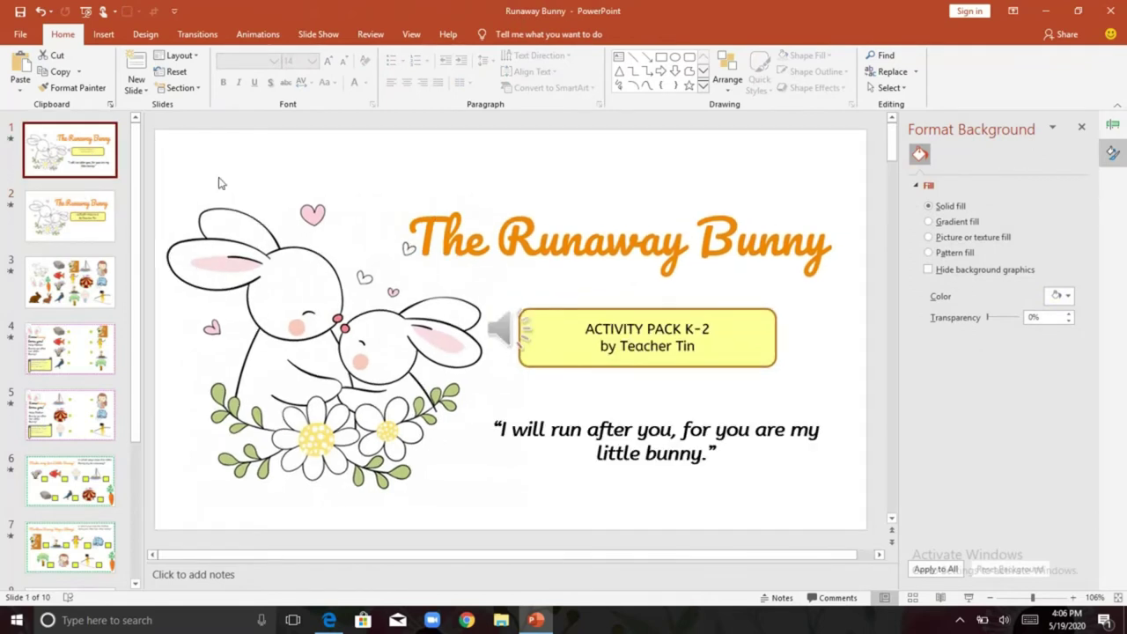
click(526, 430)
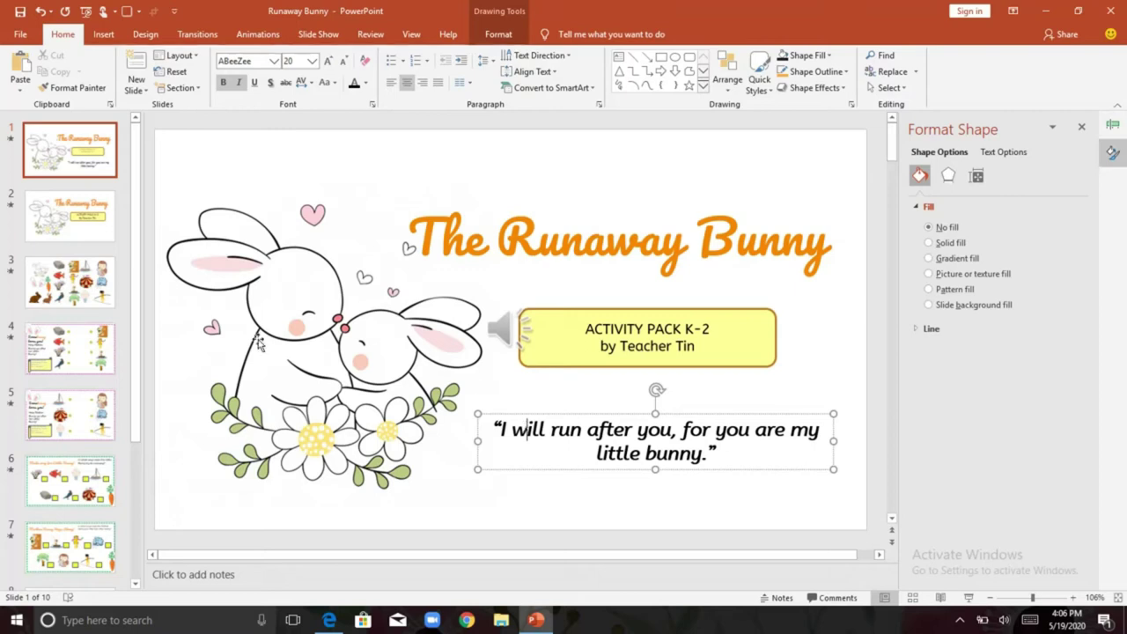
click(47, 222)
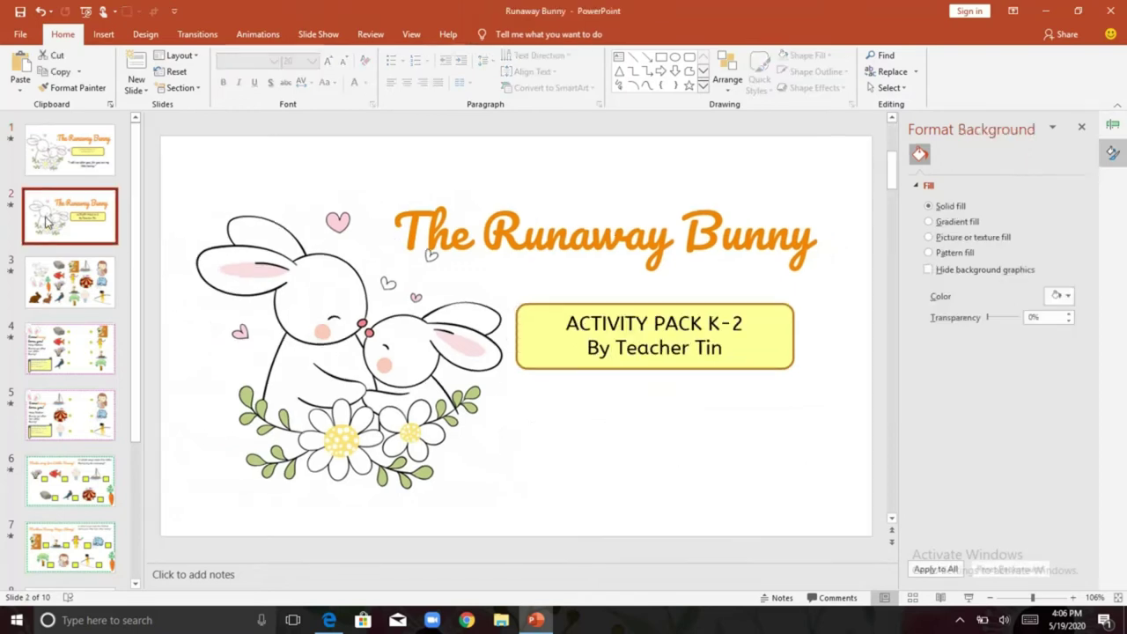
click(511, 416)
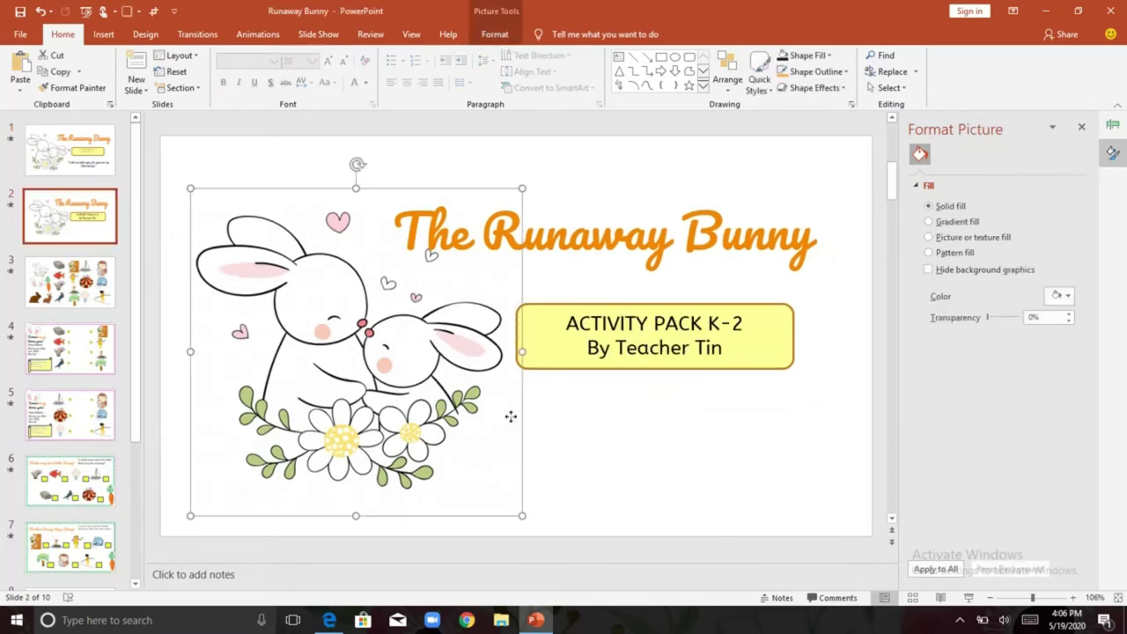
Draw a text box below the yellow caption box on slide 2 and begin the quote.
click(574, 435)
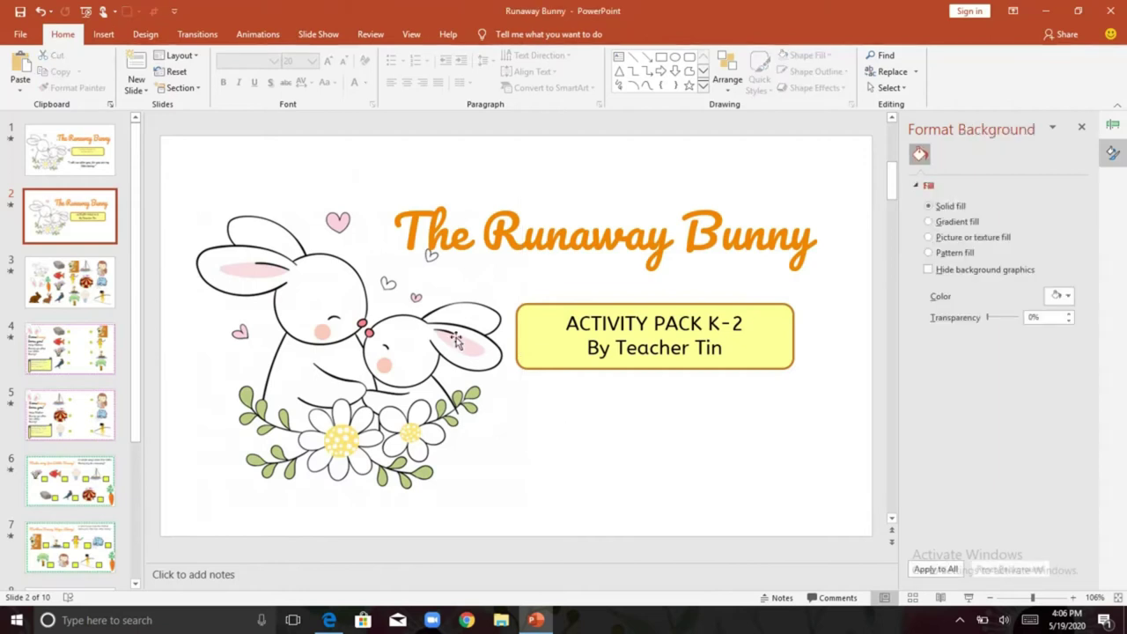
click(104, 36)
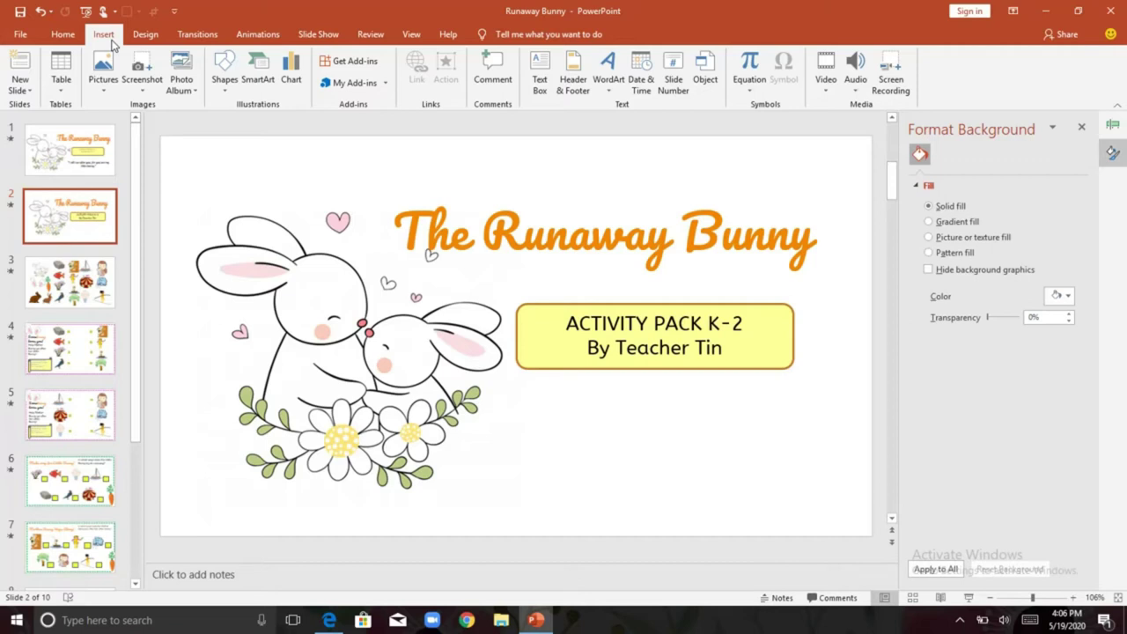
click(539, 82)
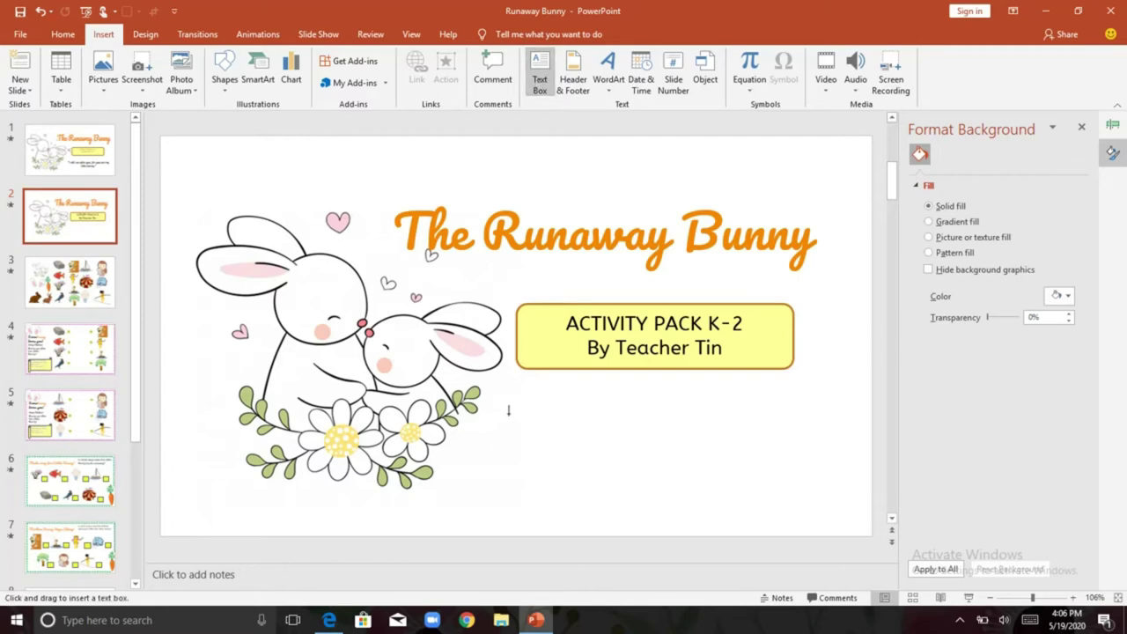
mouse_move(501, 414)
mouse_down()
mouse_move(858, 461)
mouse_move(844, 486)
mouse_up()
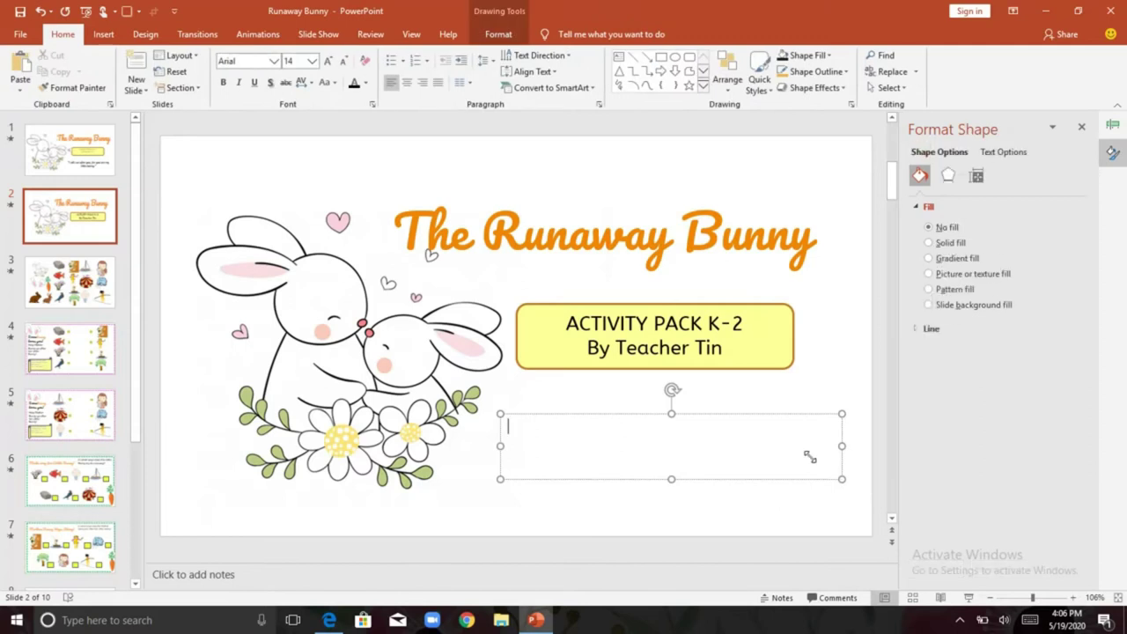
text("If)
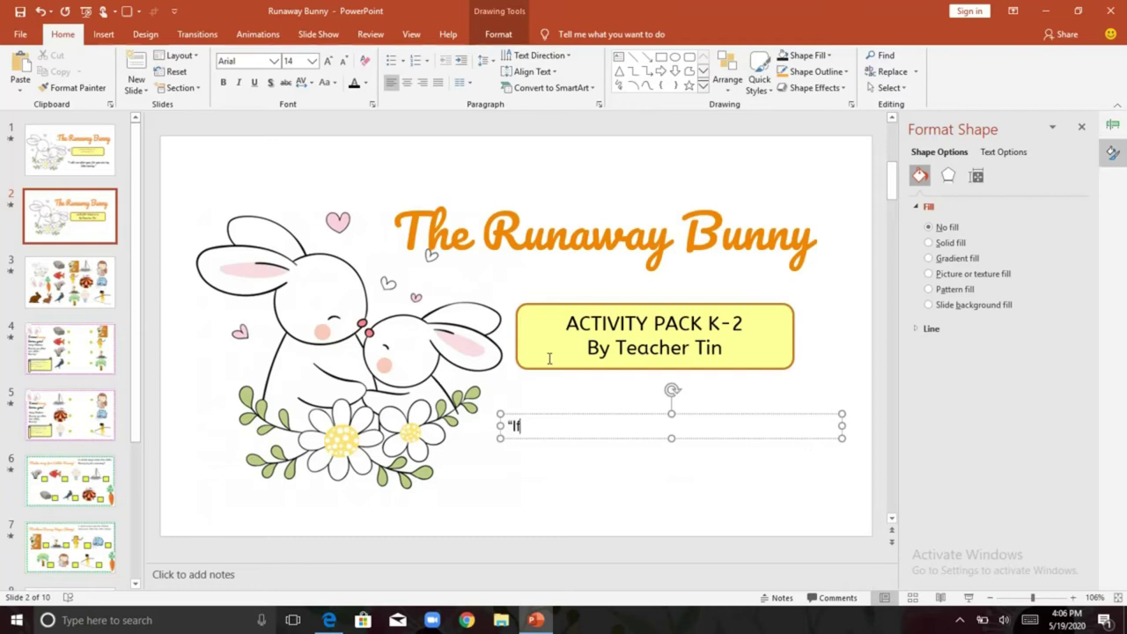
Finish the quote as “I will run after you, for you are my little bunny.” and select it.
click(85, 173)
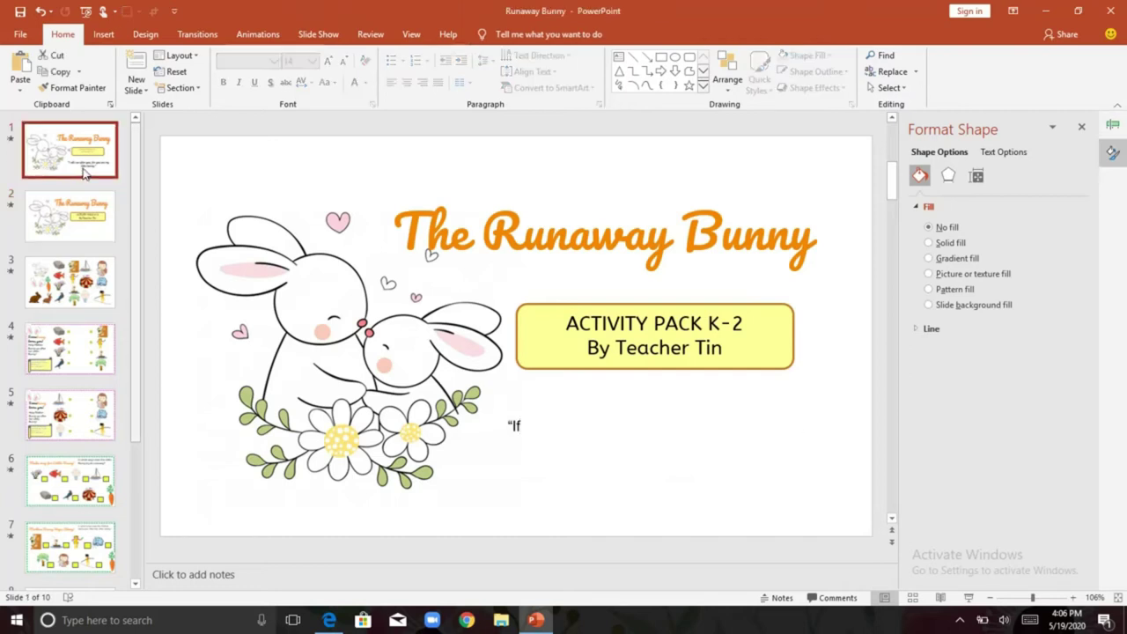
click(84, 216)
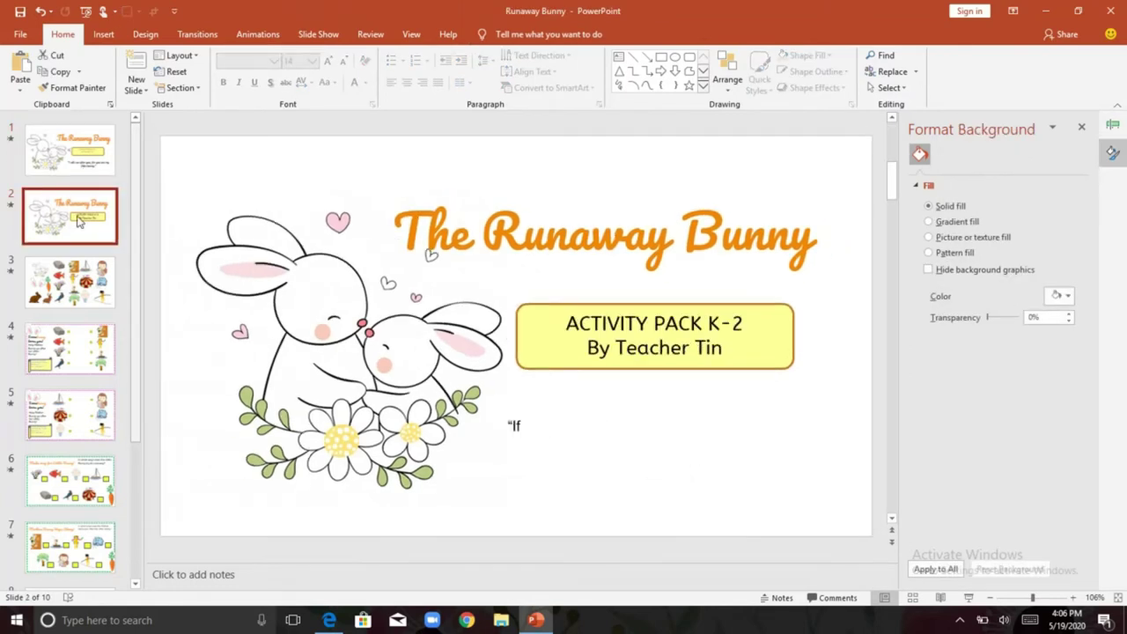
click(517, 425)
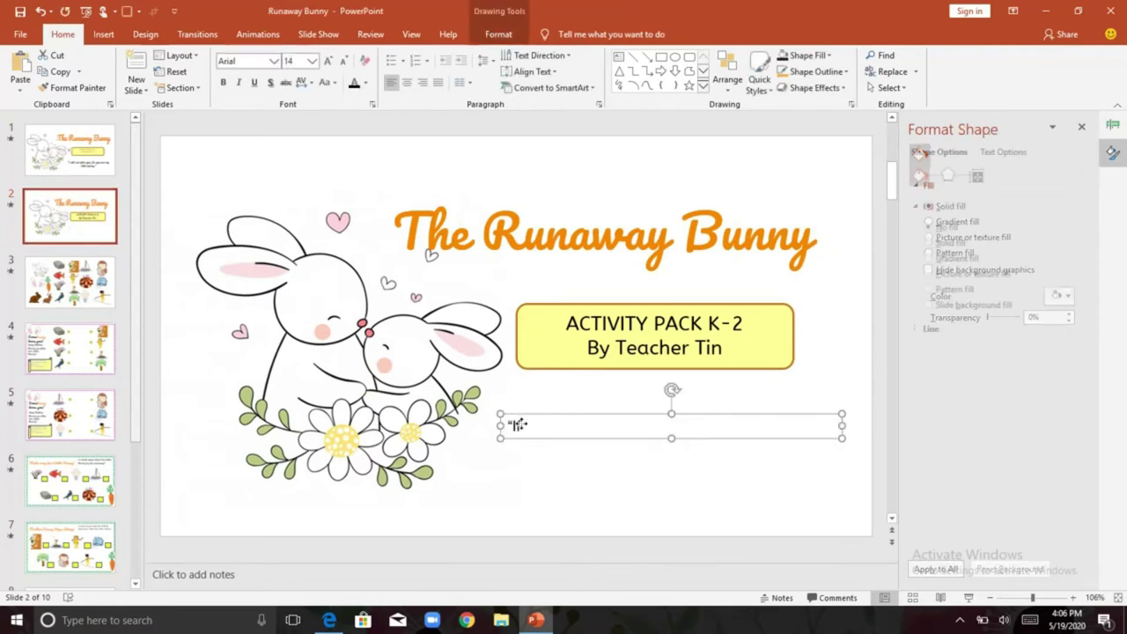
click(520, 426)
text(will)
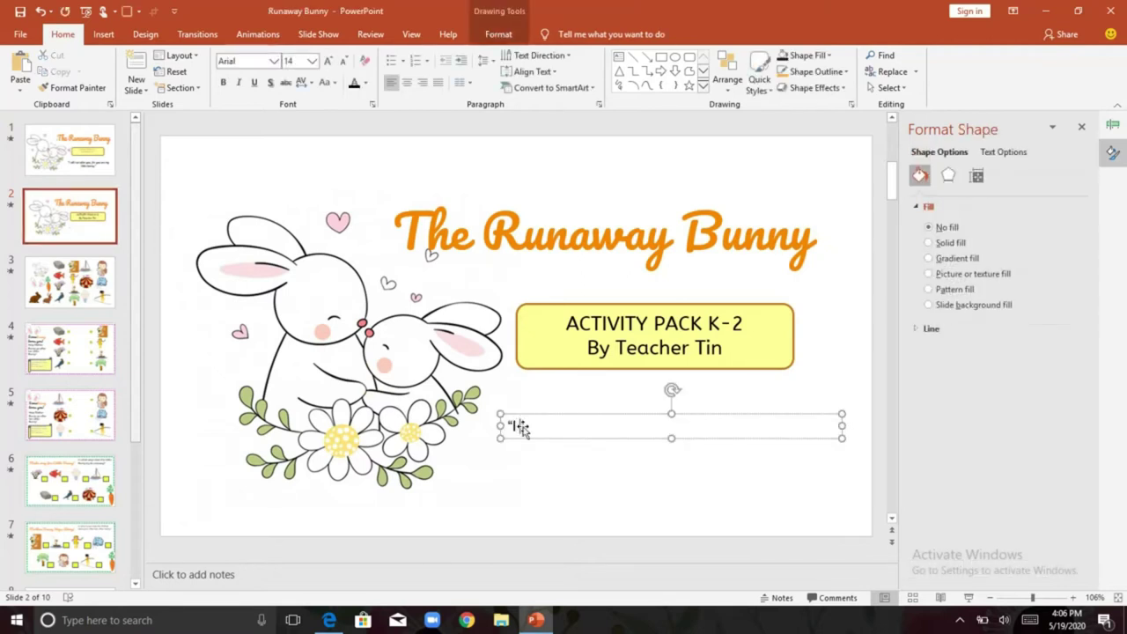
text( run after yiu)
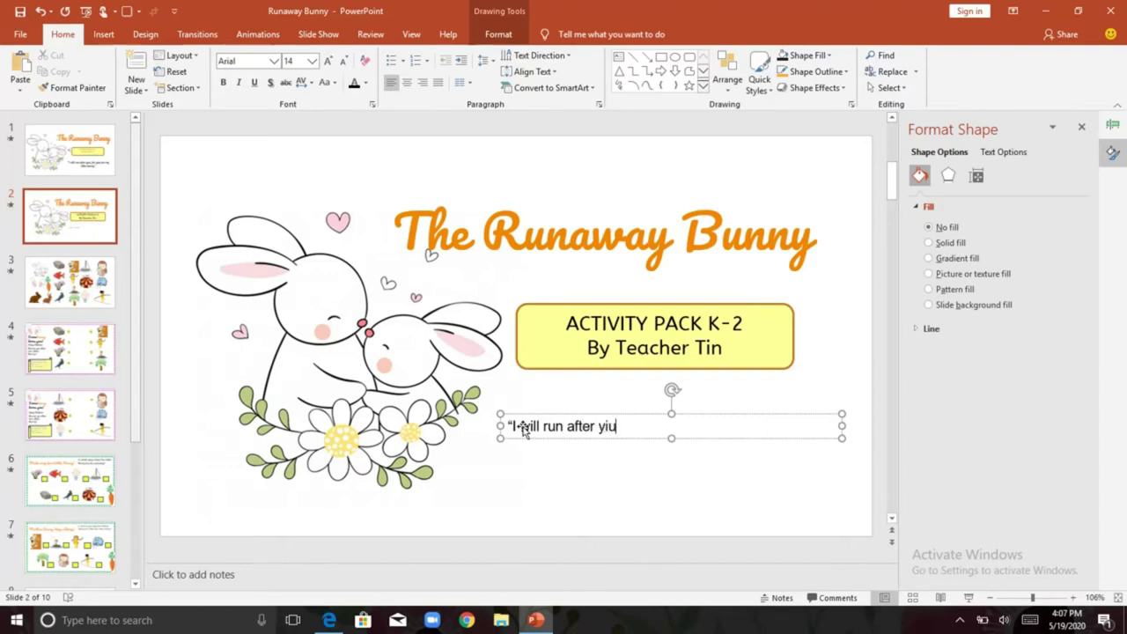
text(, for you are)
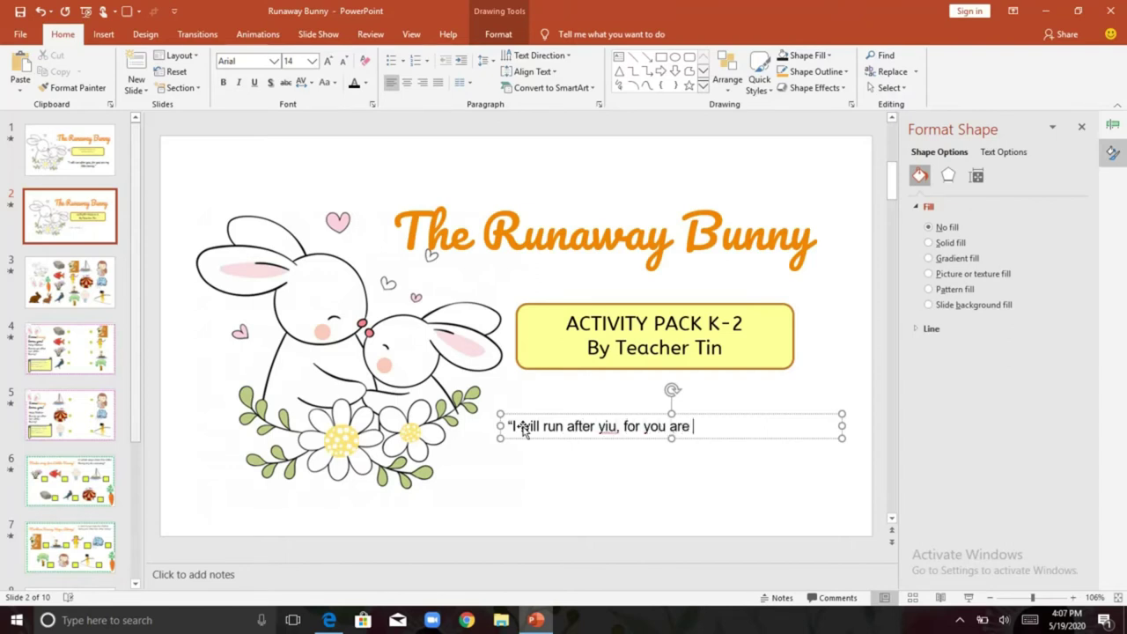
key(BackSpace)
key(BackSpace)
key(BackSpace)
key(BackSpace)
key(BackSpace)
key(BackSpace)
key(BackSpace)
key(BackSpace)
key(BackSpace)
key(BackSpace)
key(BackSpace)
key(BackSpace)
key(BackSpace)
key(BackSpace)
key(BackSpace)
key(BackSpace)
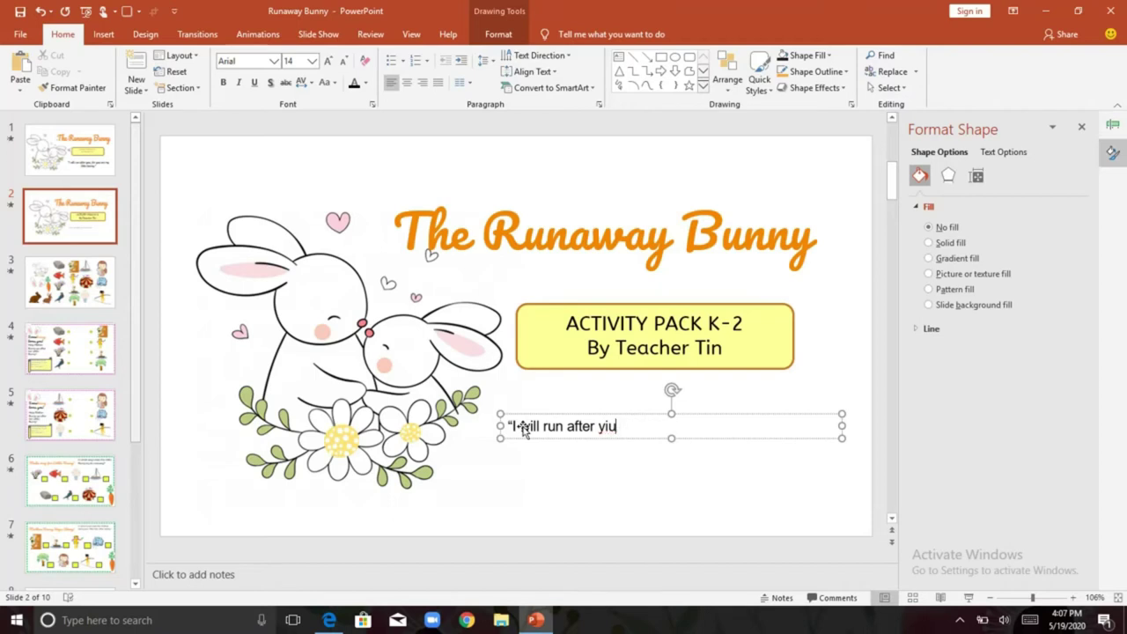
text(ou, for you are my littl)
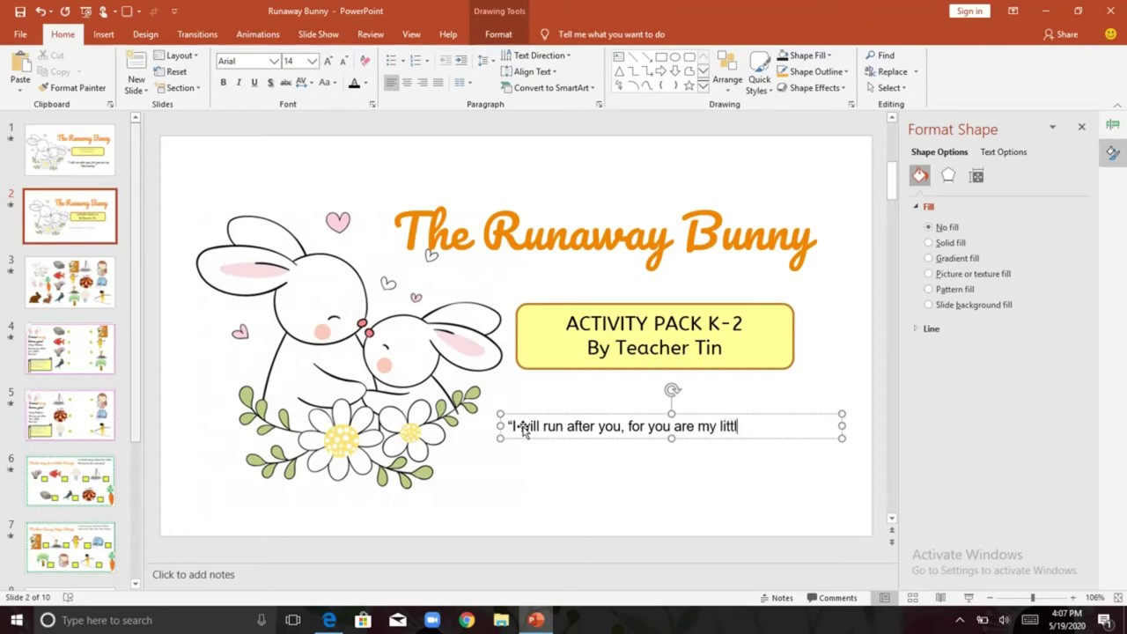
text(e bunny)
text(.")
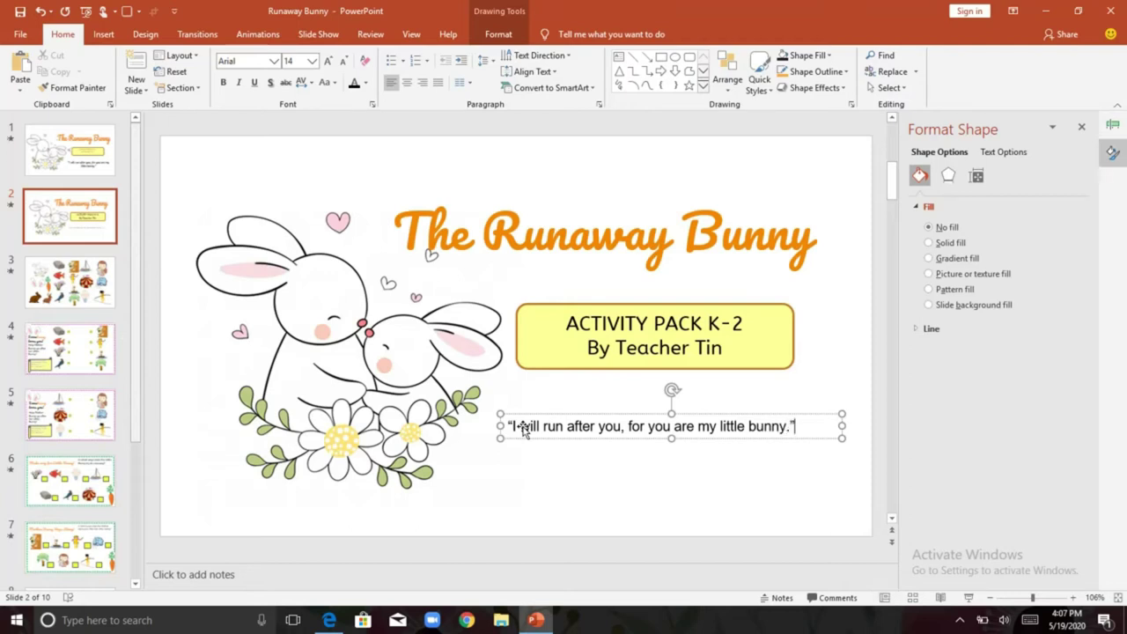
key(ctrl+a)
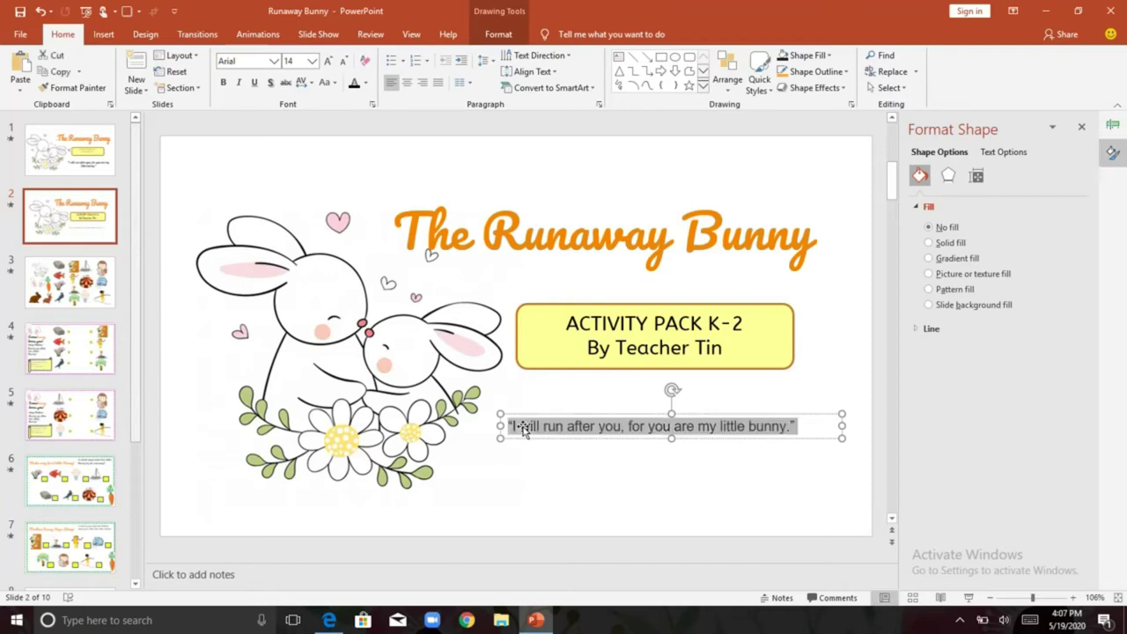
Make the quote italic in ABeeZee at size 20.
click(241, 84)
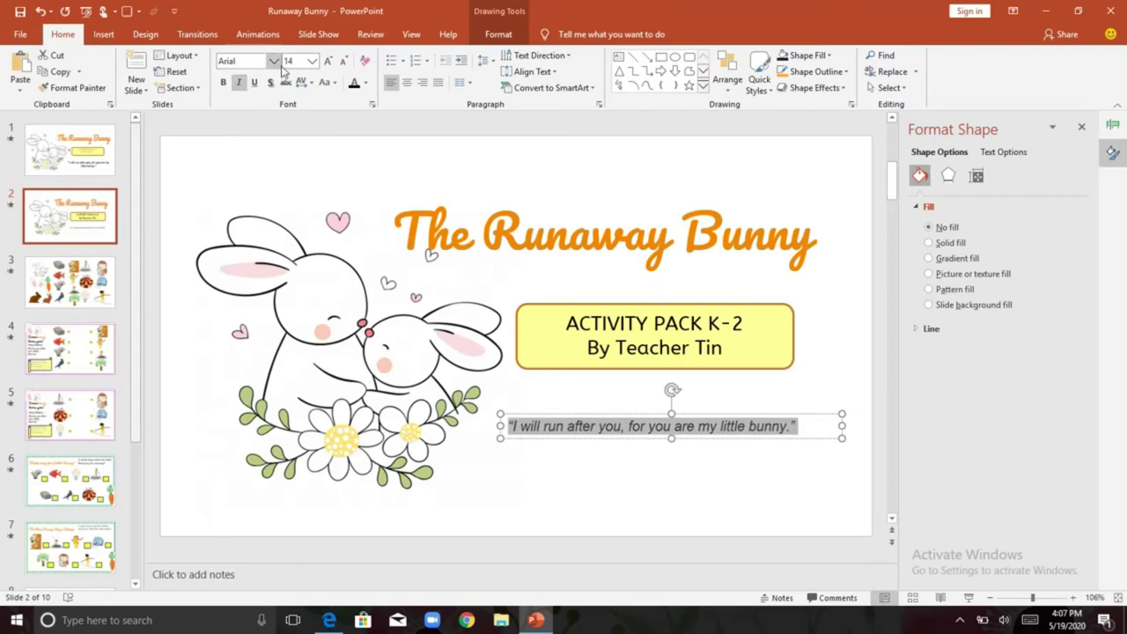
click(274, 61)
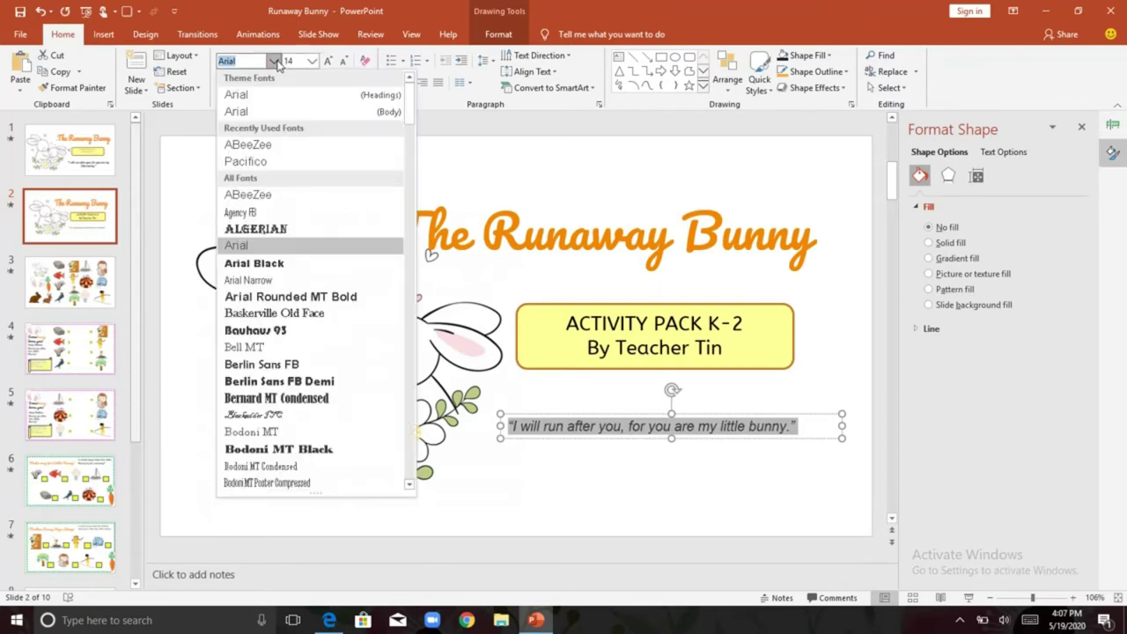
click(269, 145)
click(303, 61)
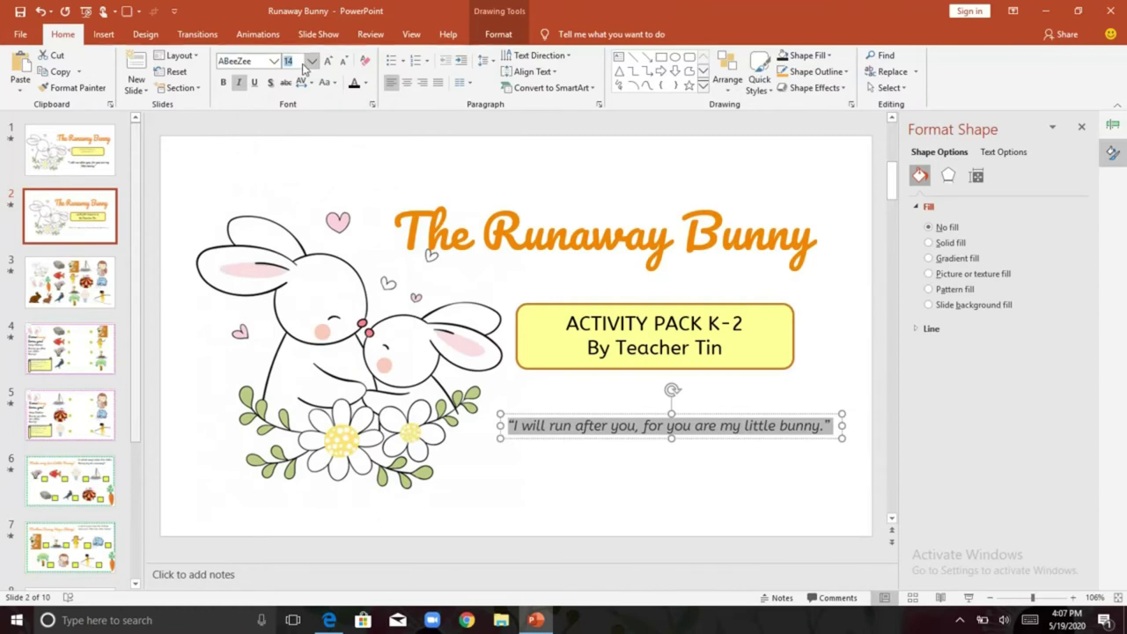
text(20)
key(Return)
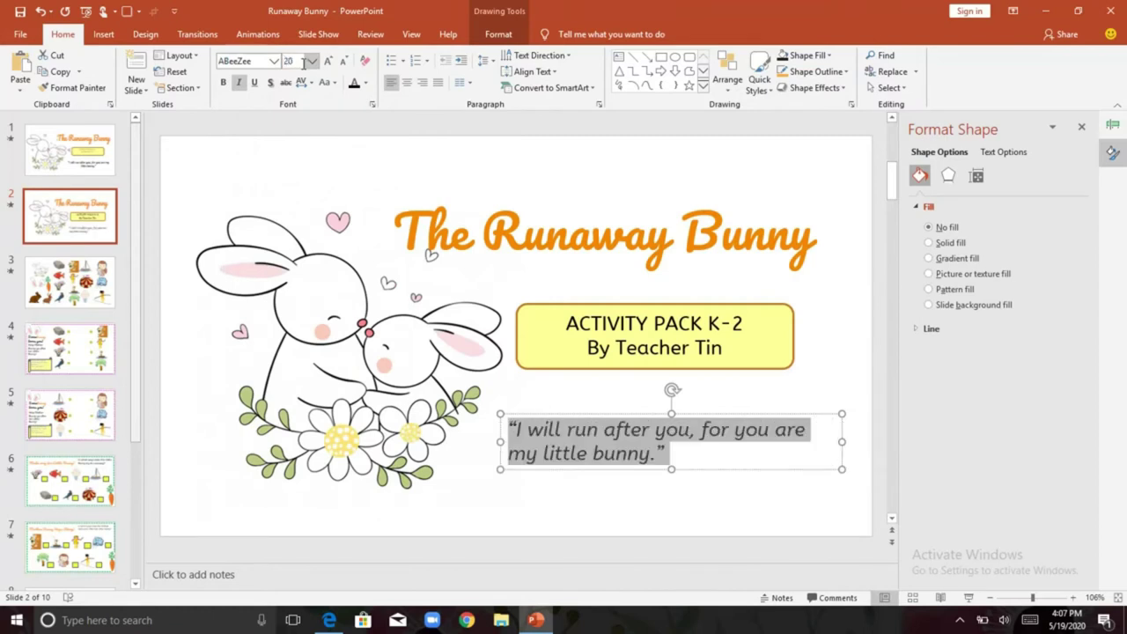
Restore the accidentally deleted quote, centre its text, and move on to slide 4.
key(Delete)
key(ctrl+z)
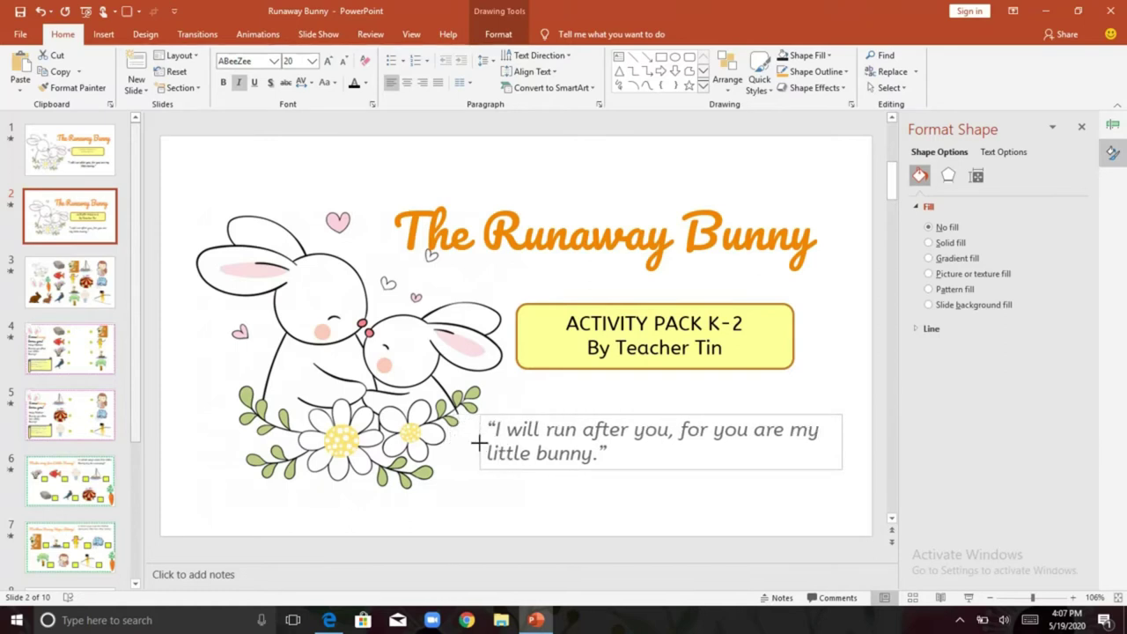
click(476, 442)
drag(627, 449, 487, 426)
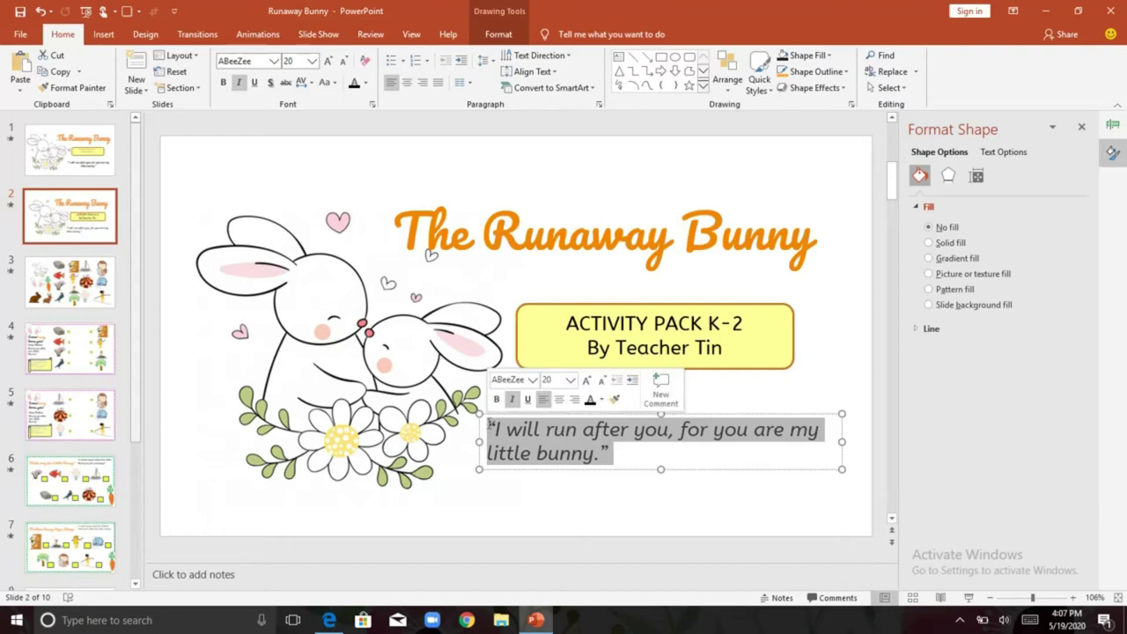
click(407, 84)
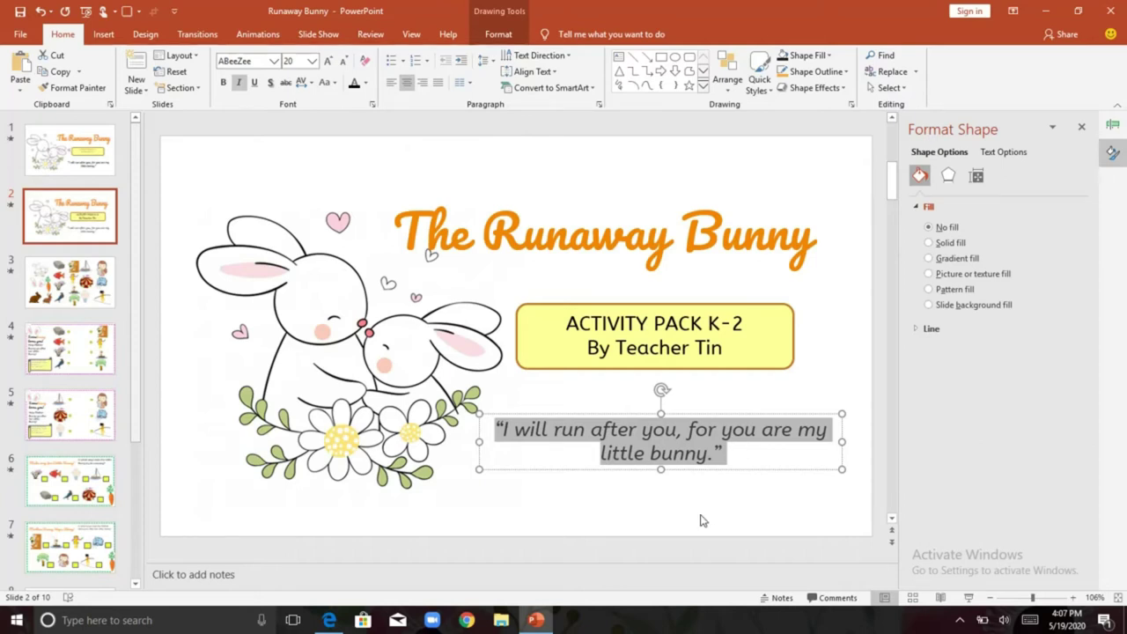
click(88, 359)
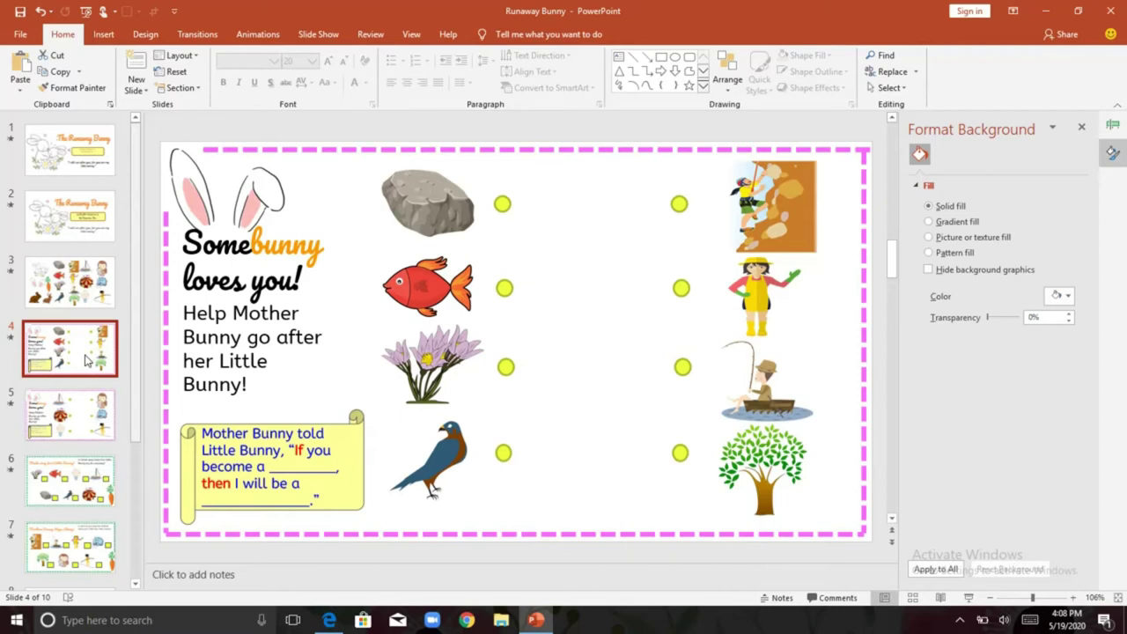
Select the yellow scroll caption box on slide 4.
click(252, 432)
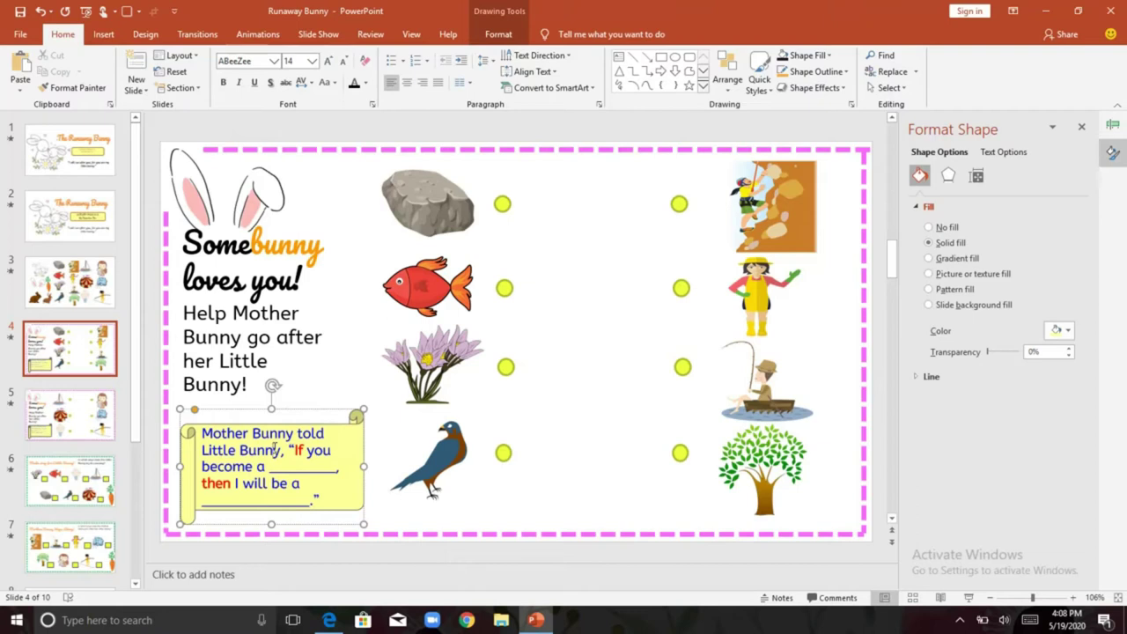
Insert a blank slide after slide 3, ahead of the Somebunny activity slide.
click(302, 251)
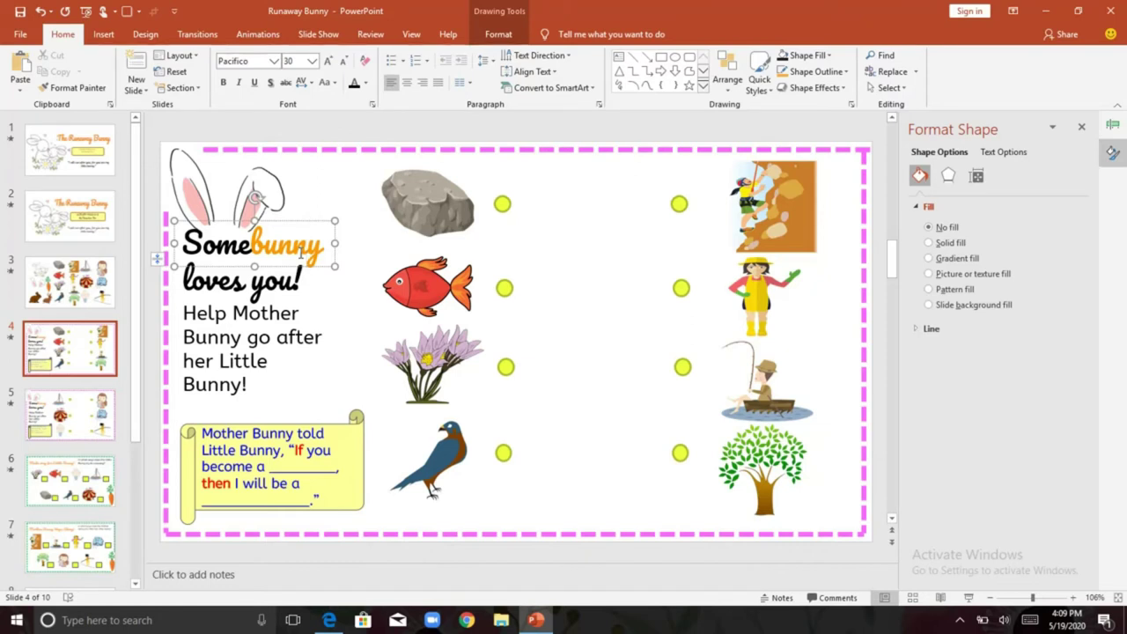
click(293, 247)
click(72, 316)
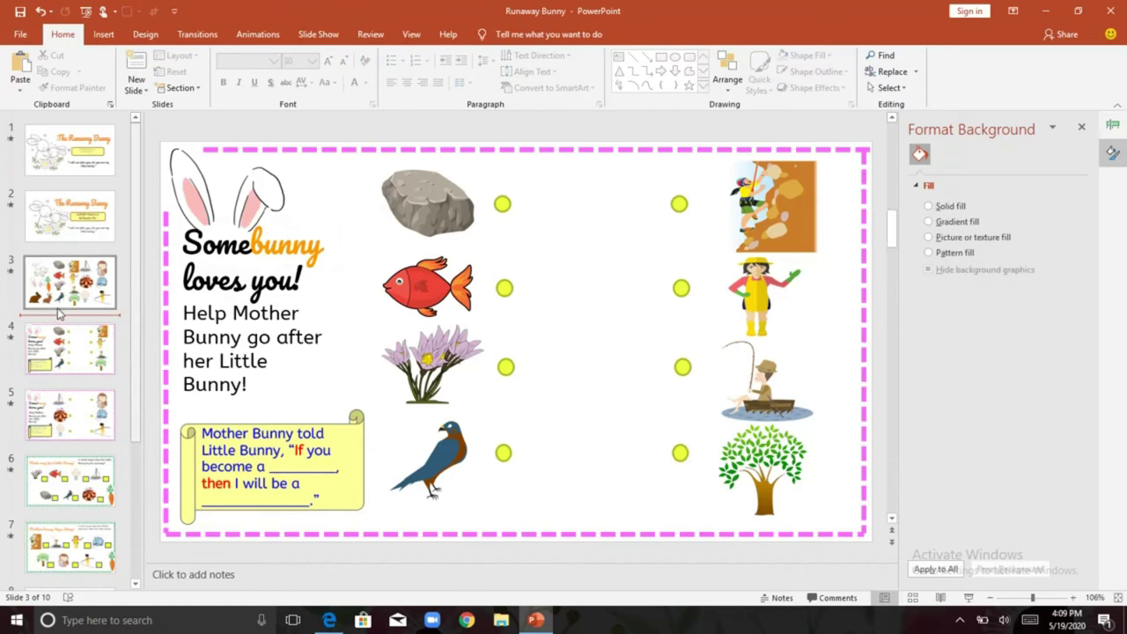
click(136, 60)
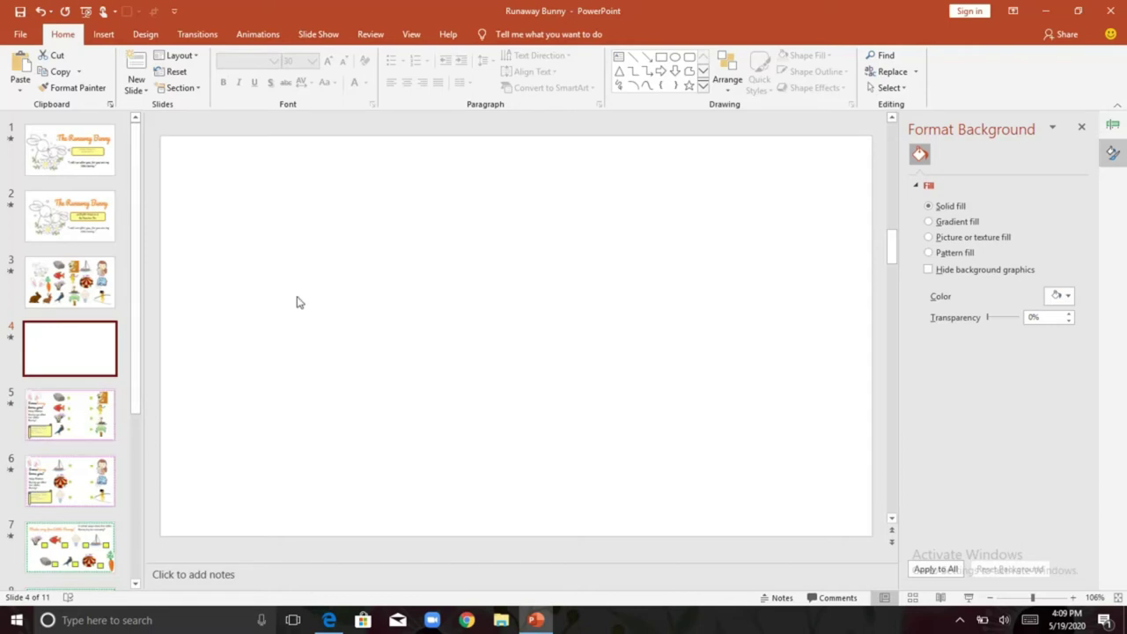
Copy the bunny-ears picture from clipart slide 3 into the top-left corner of slide 4.
click(71, 281)
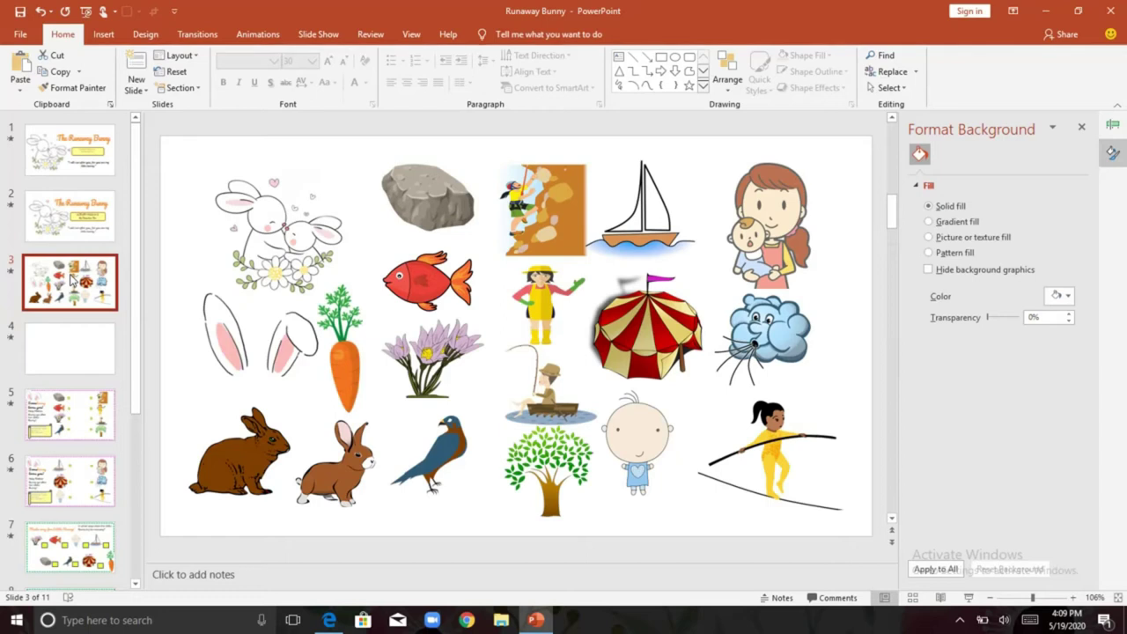
click(265, 388)
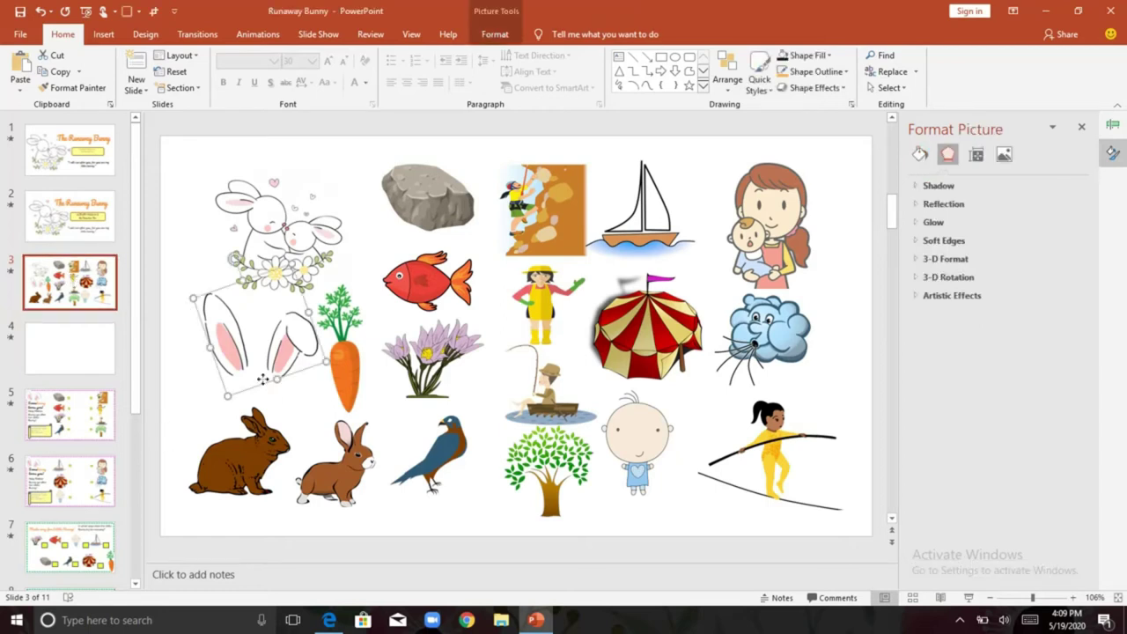
click(70, 342)
click(267, 173)
key(ctrl+v)
drag(299, 367, 244, 151)
drag(255, 201, 228, 152)
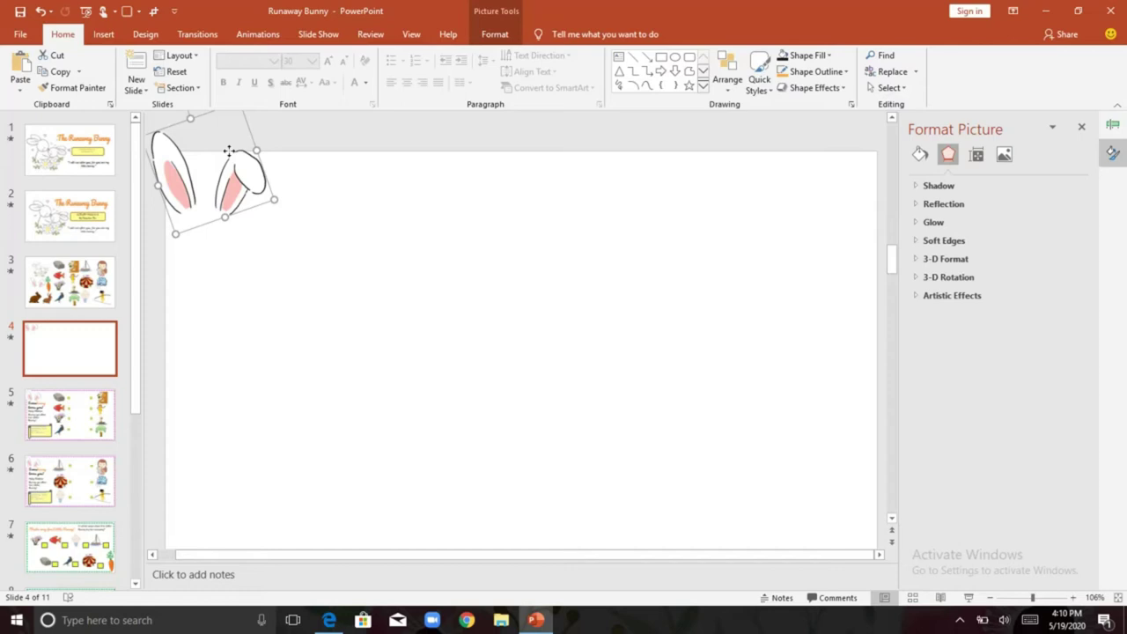
drag(228, 152, 250, 180)
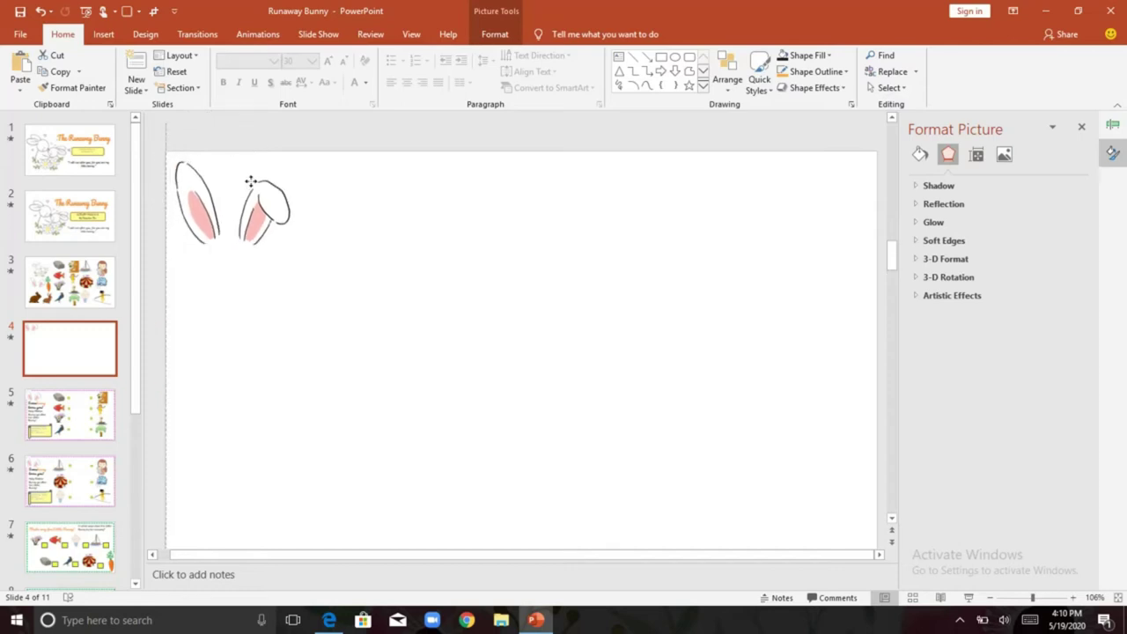
scroll(250, 181, up, 2)
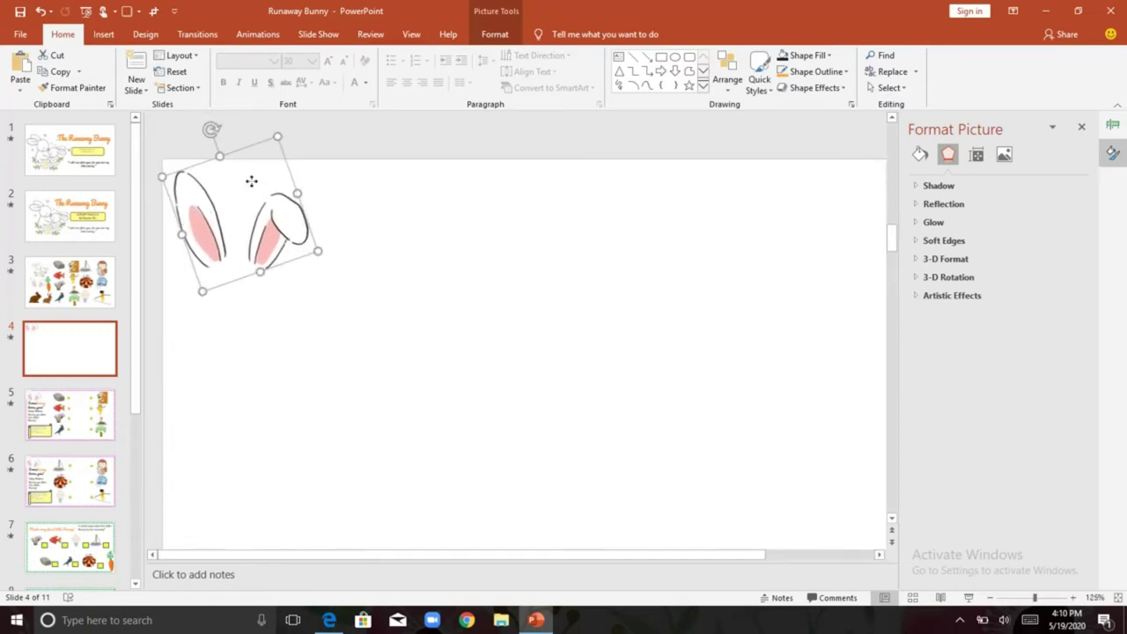
click(336, 203)
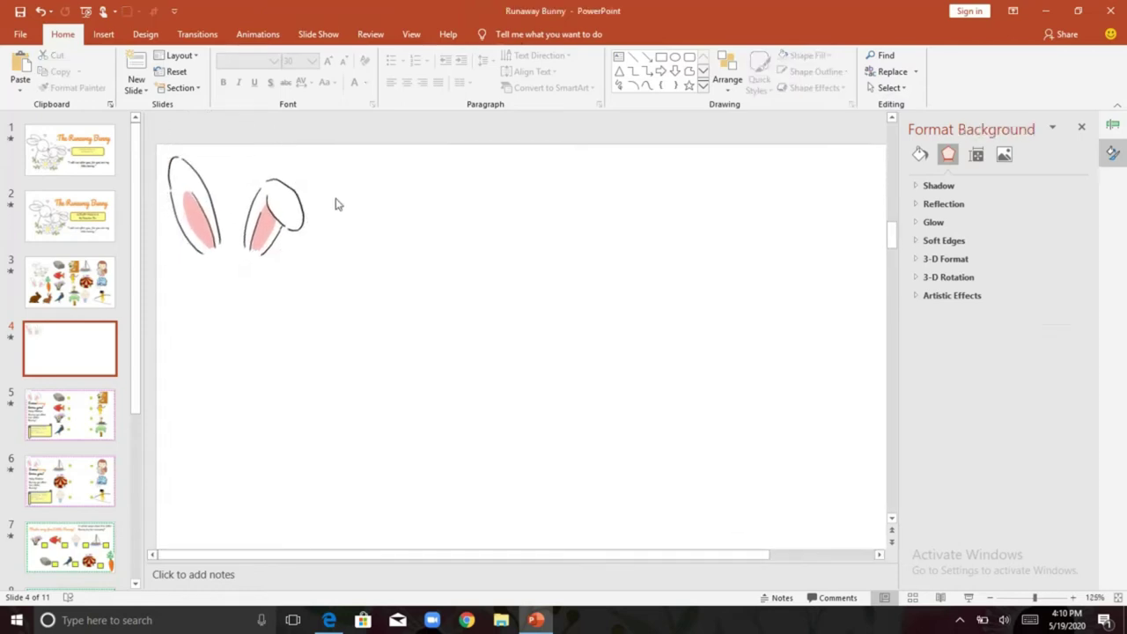
Draw a level straight line across the full top edge of slide 4.
click(103, 35)
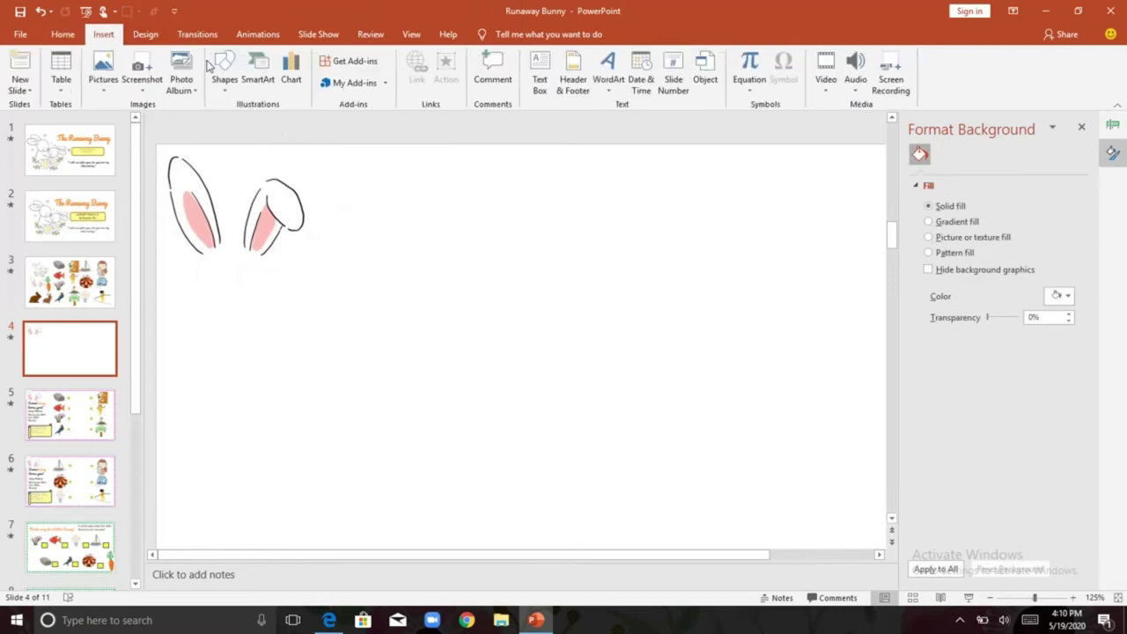
click(230, 83)
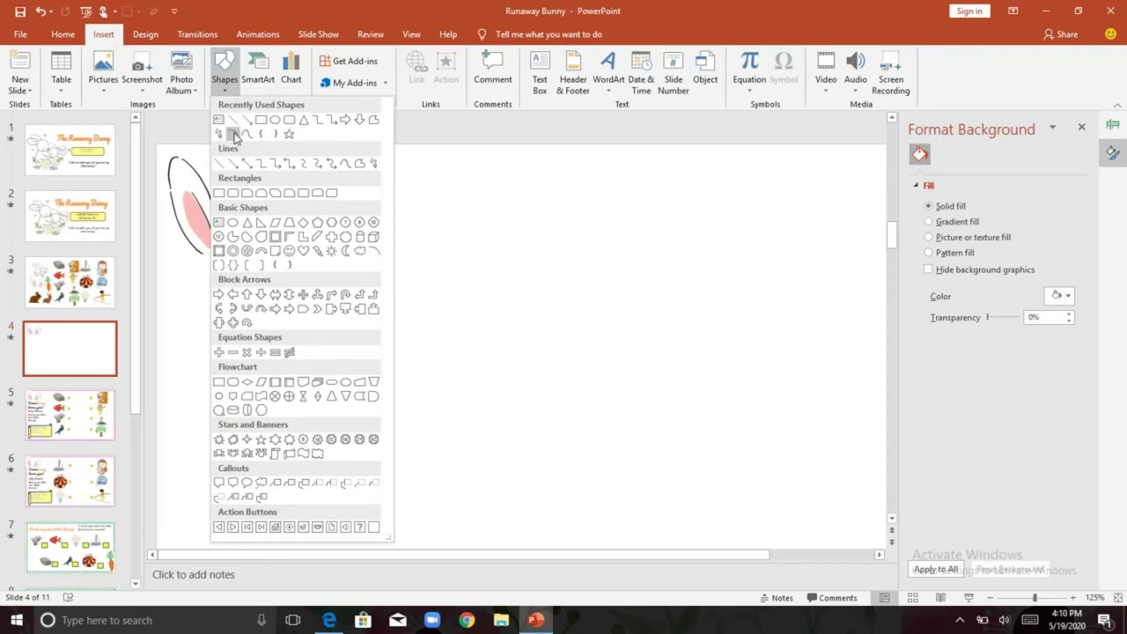
click(235, 122)
mouse_move(193, 156)
mouse_down()
mouse_move(445, 161)
mouse_move(713, 111)
mouse_move(820, 151)
mouse_move(876, 155)
mouse_up()
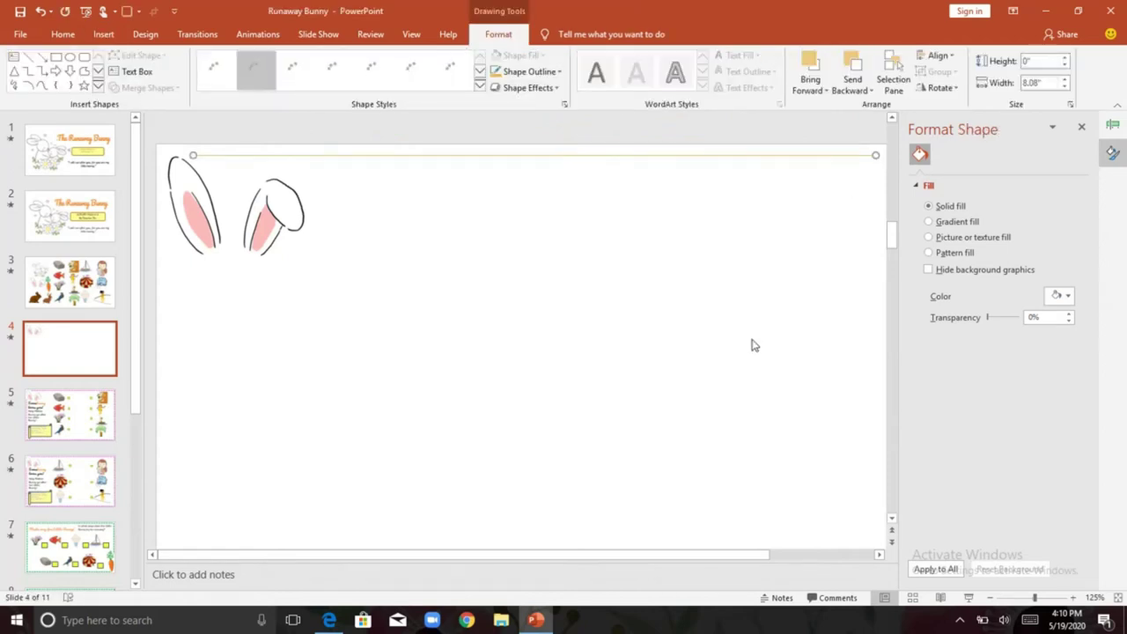
drag(1014, 599, 1022, 601)
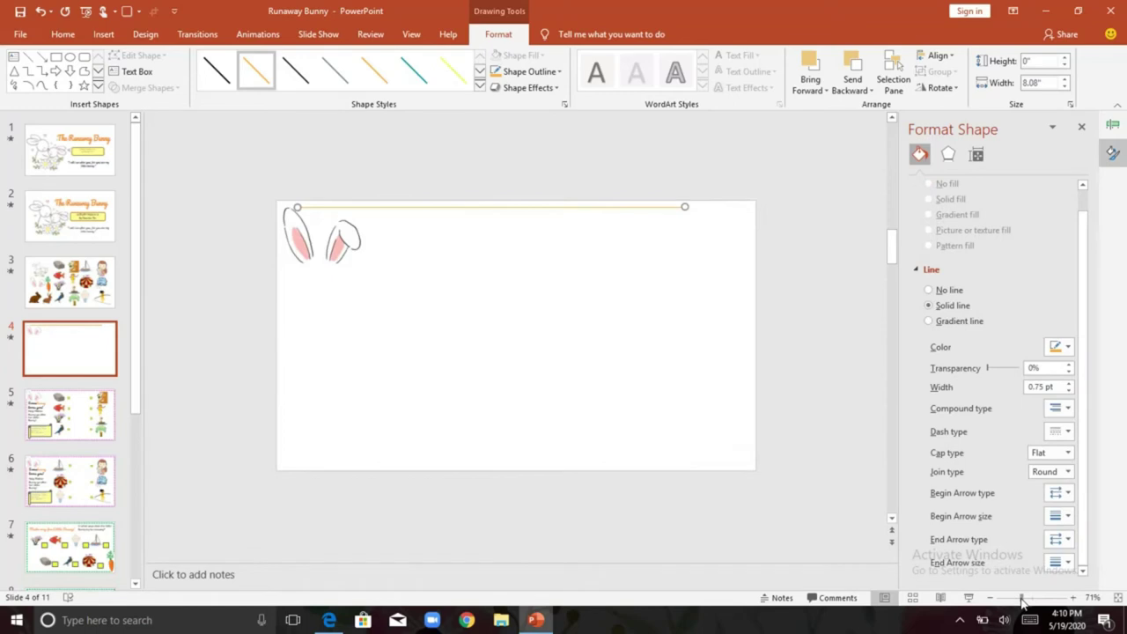
drag(686, 205, 740, 211)
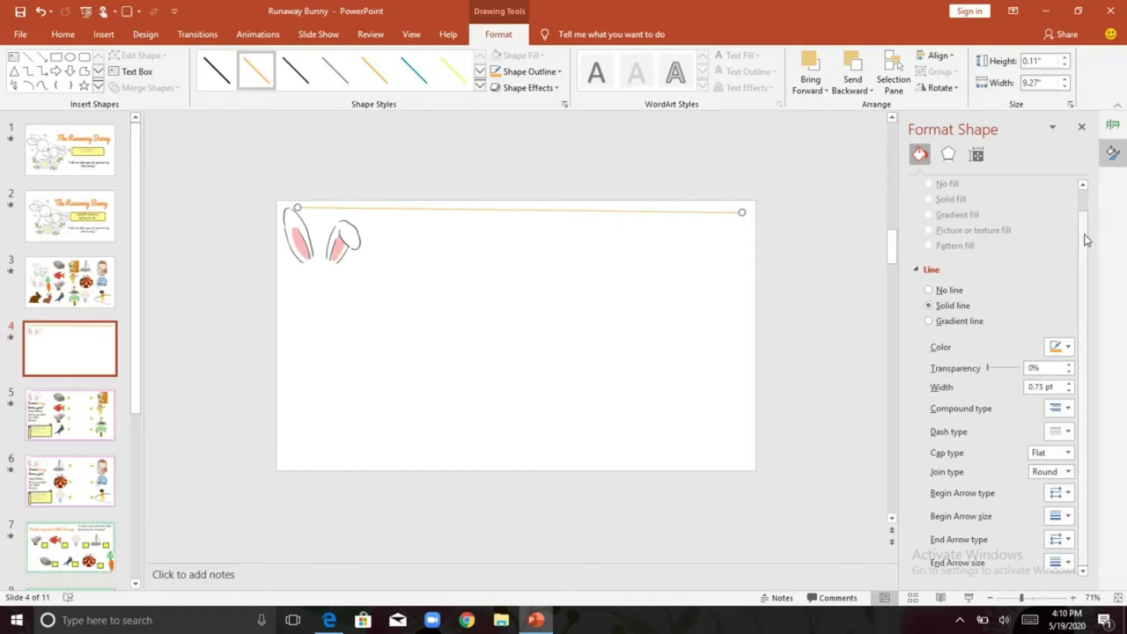
drag(742, 212, 740, 208)
key(Escape)
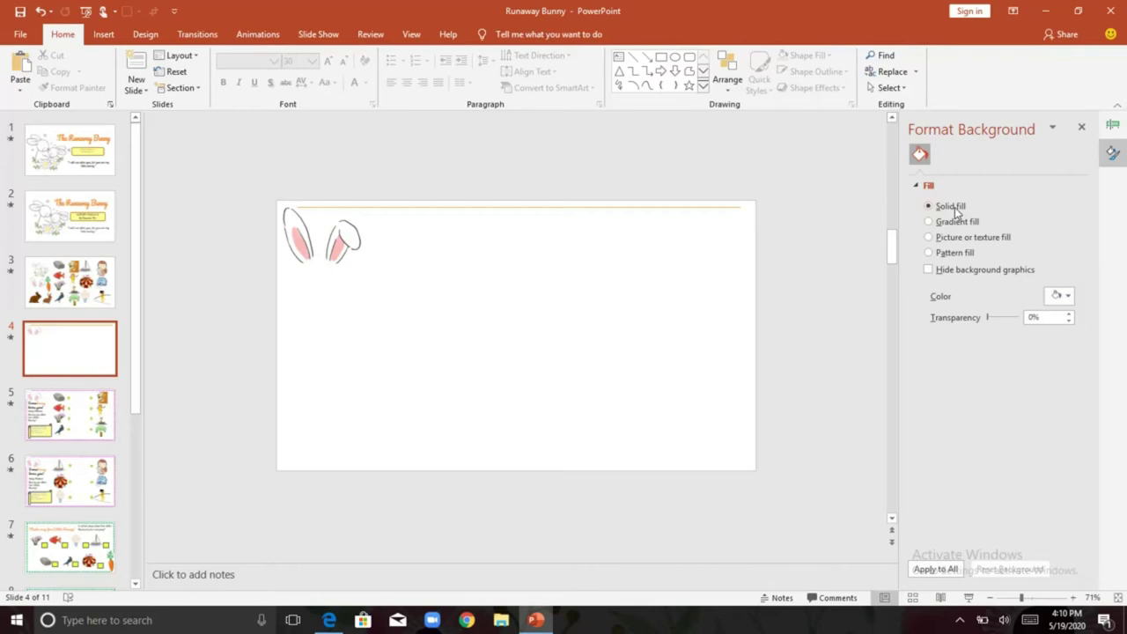
Make the top line pink, 5 pt thick and dashed, then view slide 5.
click(682, 207)
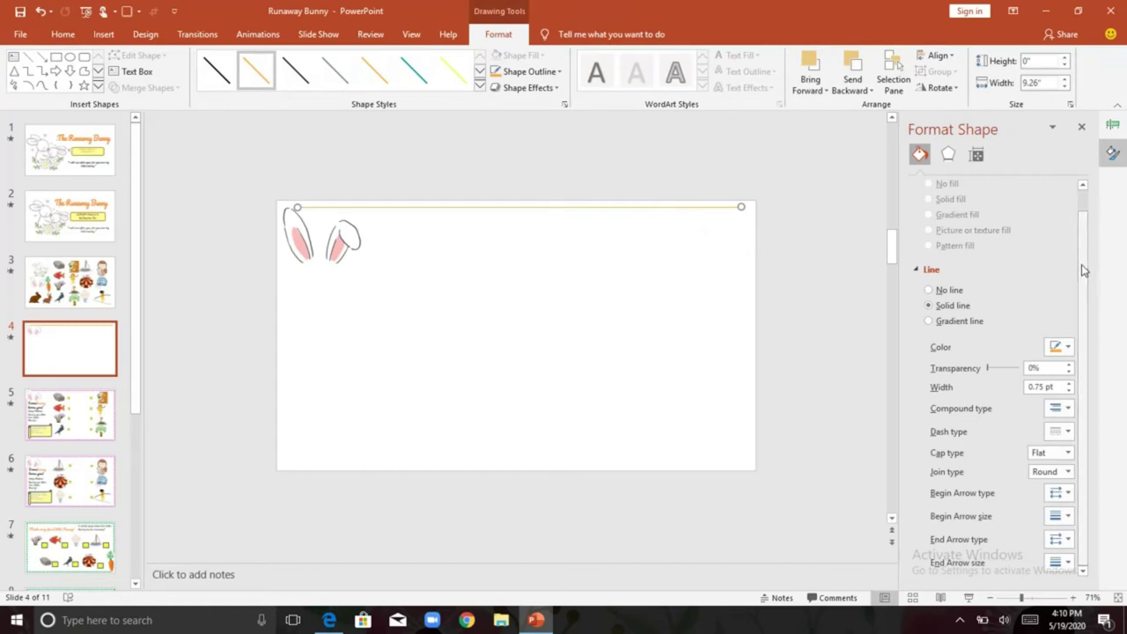
click(1068, 349)
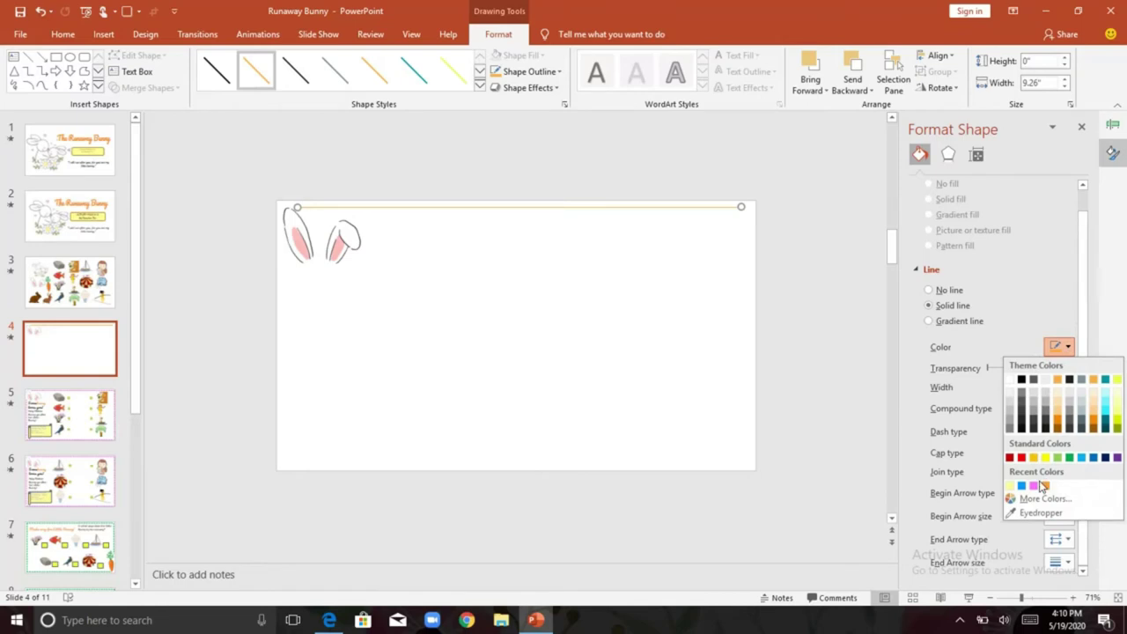
click(1035, 486)
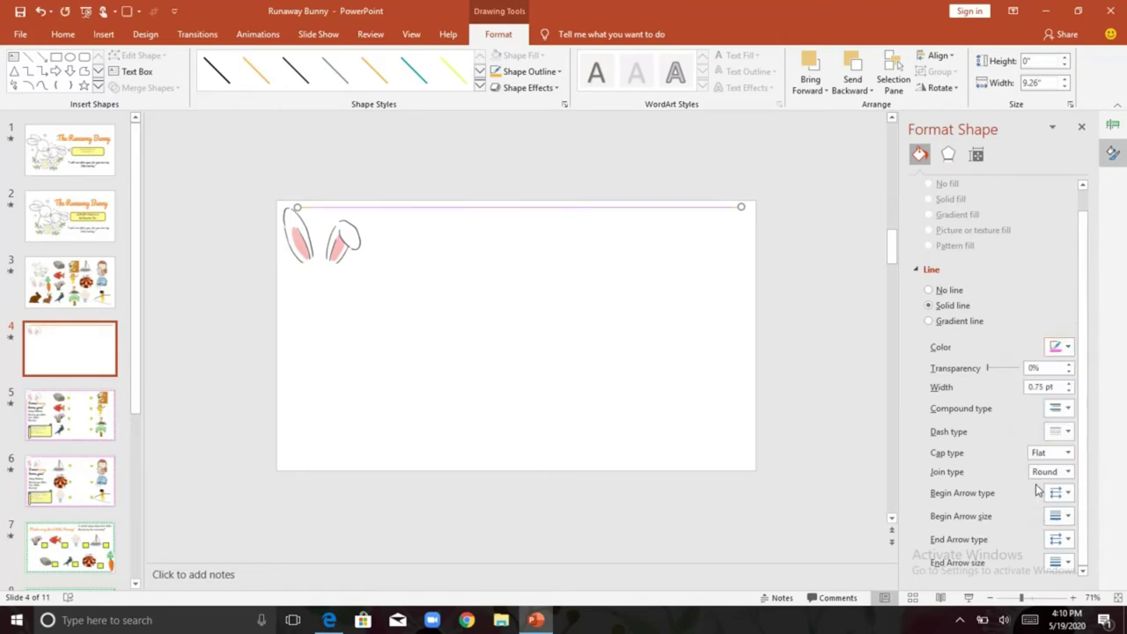
click(1070, 385)
click(1070, 385)
click(1070, 385)
click(1070, 385)
click(1070, 385)
click(1070, 385)
click(1070, 385)
click(1070, 384)
click(1070, 385)
click(1070, 385)
click(1070, 385)
click(1070, 385)
click(1070, 385)
click(1070, 385)
click(1070, 385)
click(1070, 385)
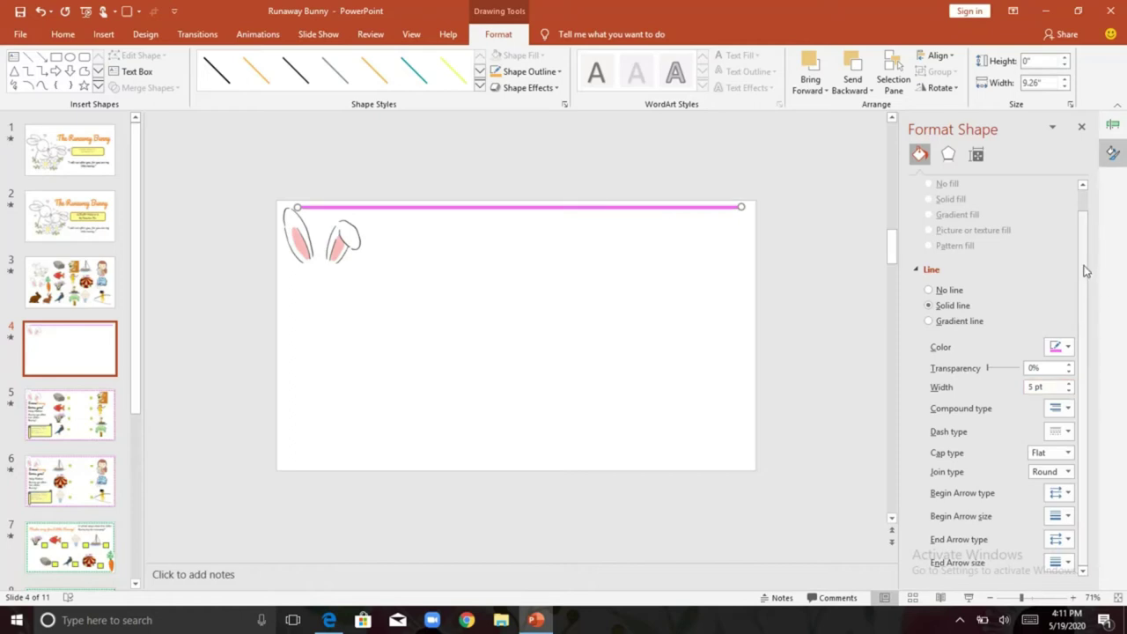
click(1067, 432)
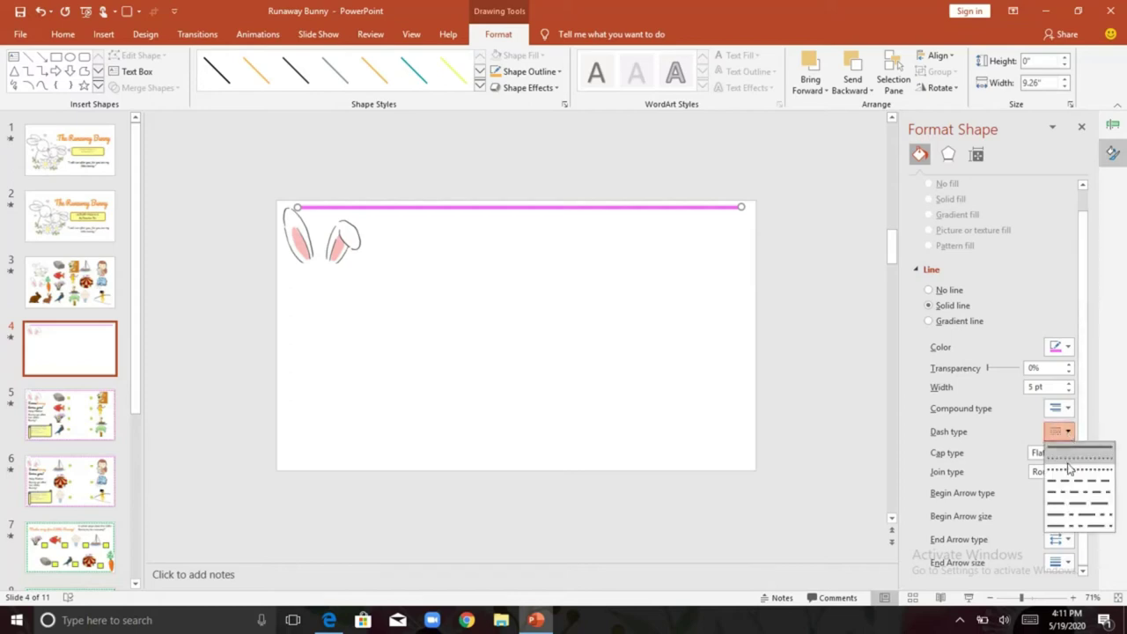
click(1070, 470)
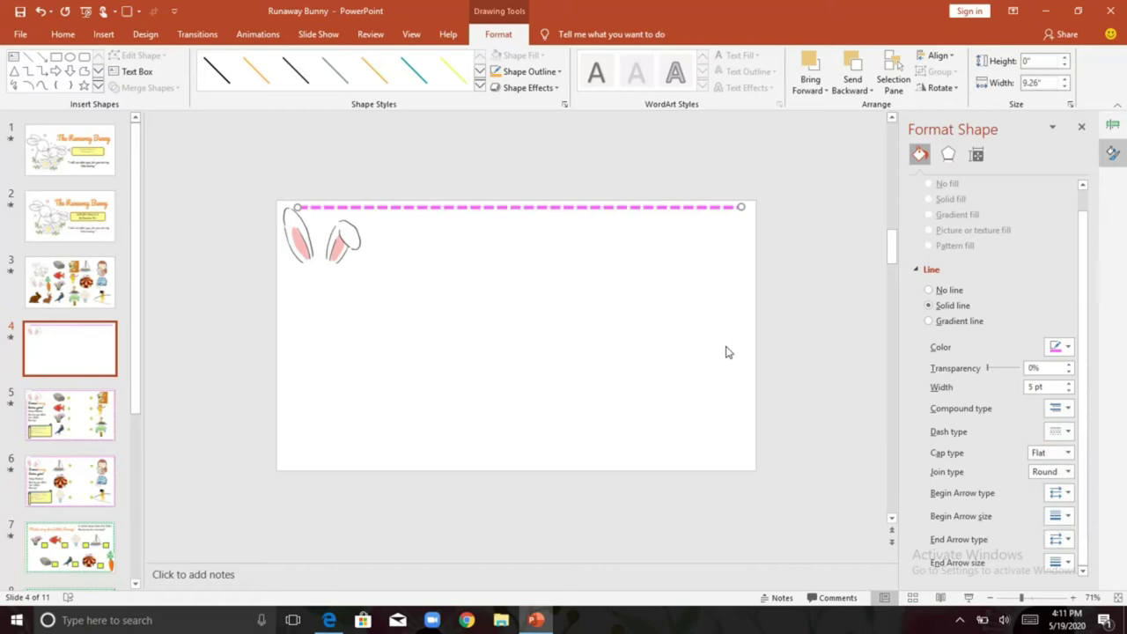
click(66, 418)
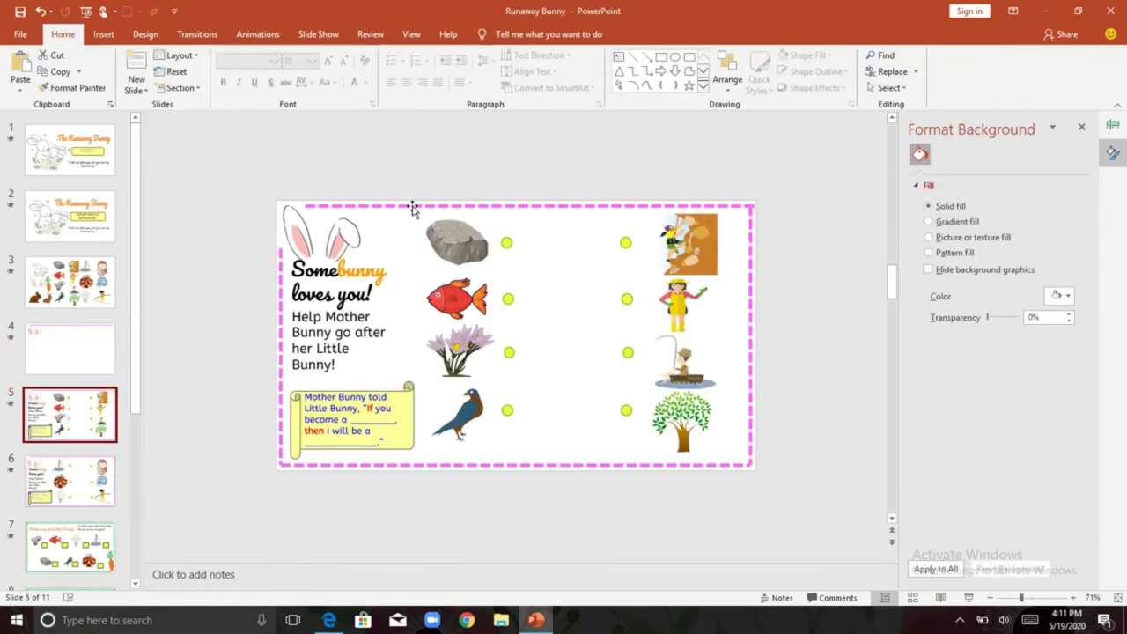
Settle the bunny ears in slide 4's corner and copy the dashed line to the bottom edge.
click(83, 350)
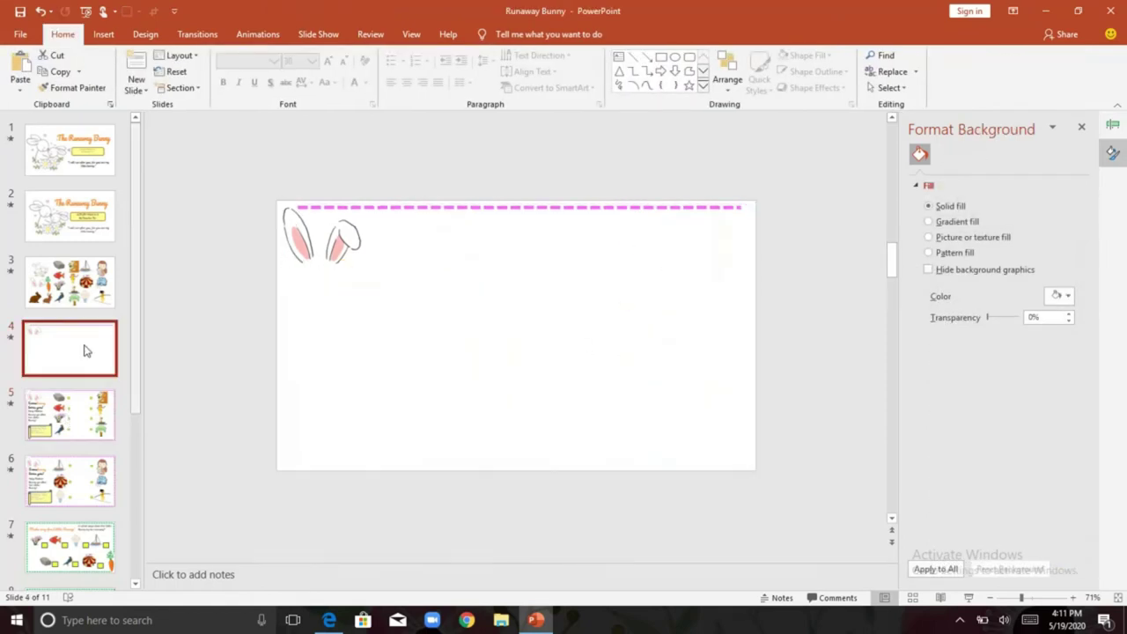
click(676, 207)
drag(676, 207, 686, 208)
click(340, 251)
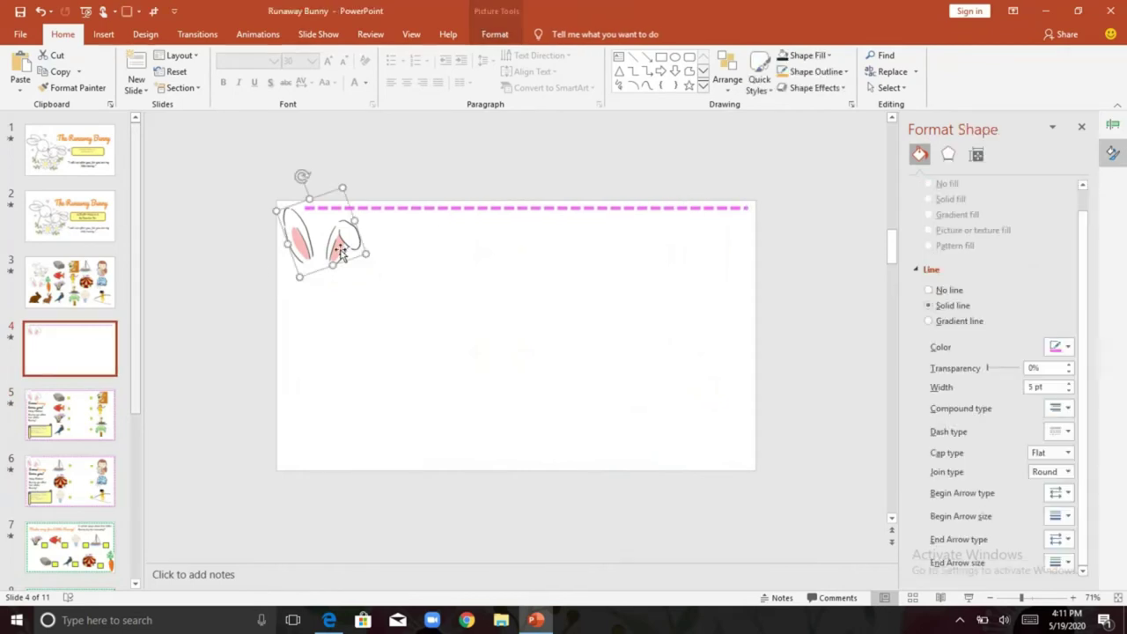
drag(340, 251, 329, 249)
drag(331, 245, 327, 244)
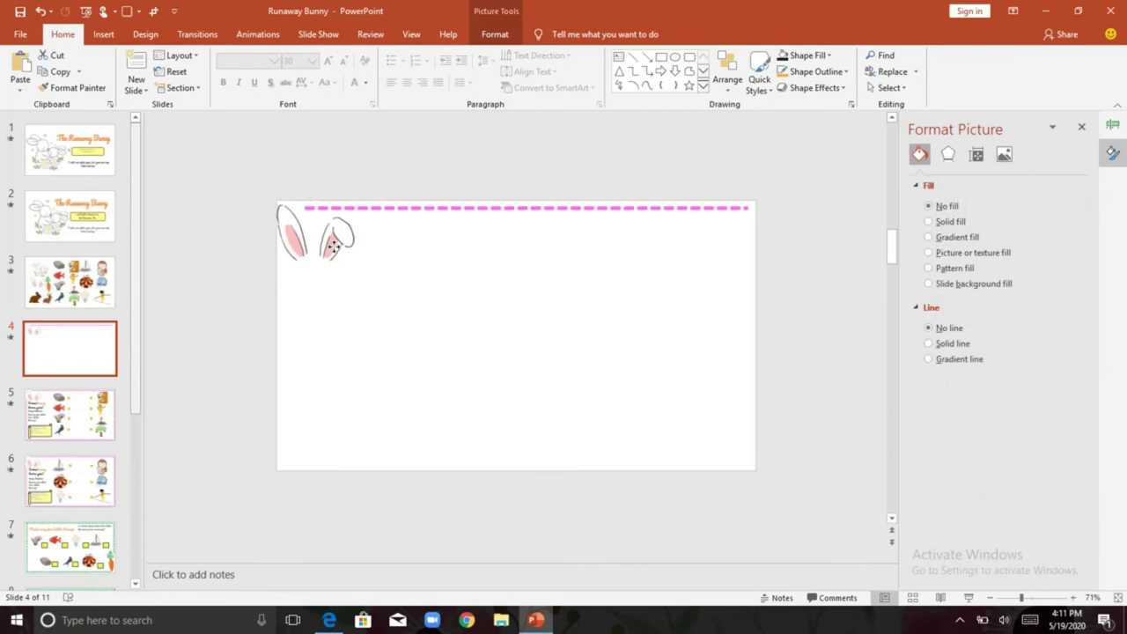
click(711, 209)
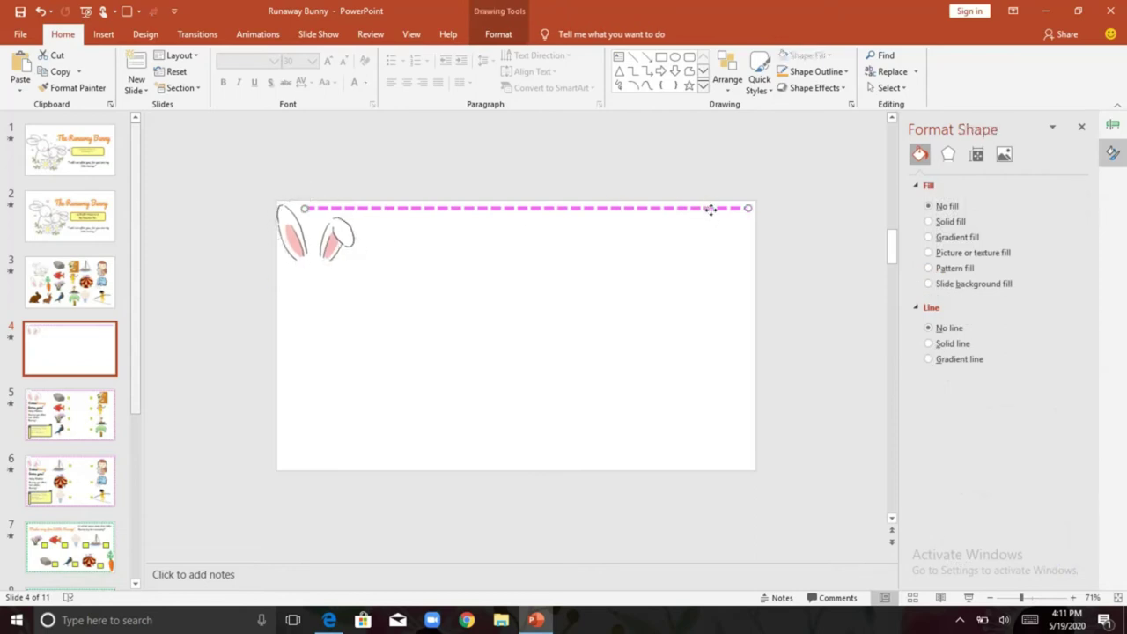
drag(711, 209, 747, 458)
Reshape copies of the dashed line into left and right side borders reaching the bottom.
click(702, 361)
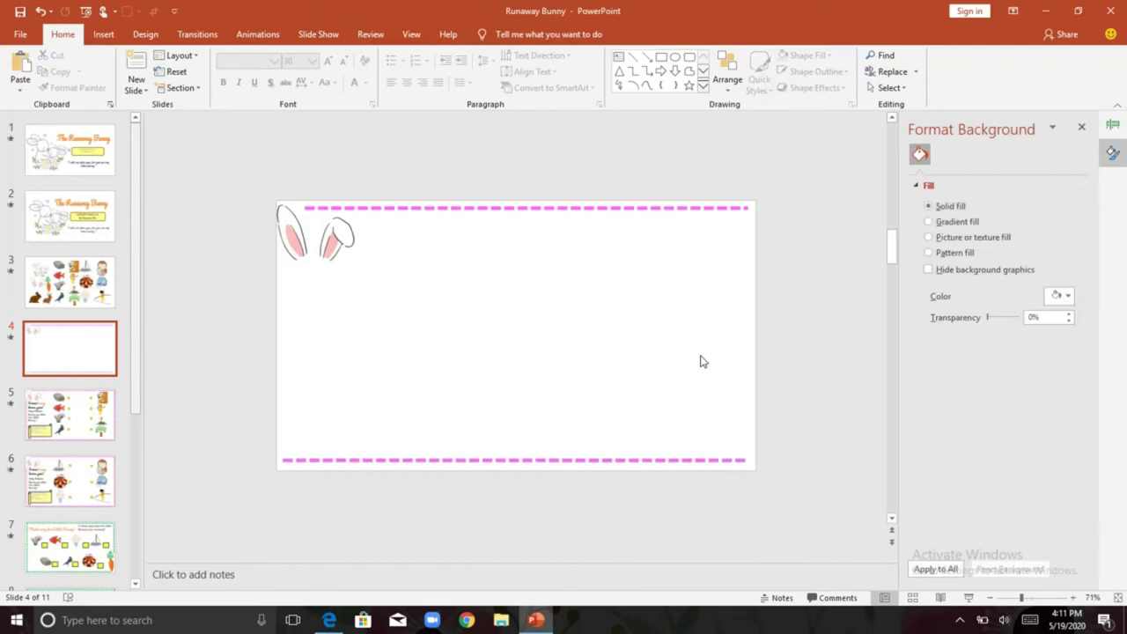
key(ctrl+v)
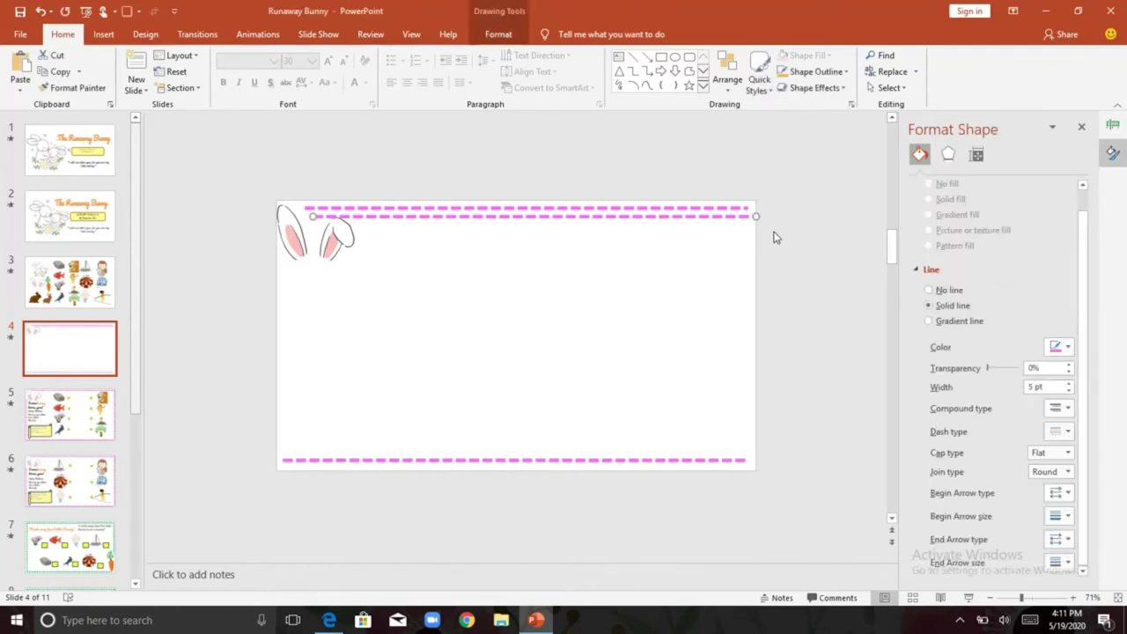
drag(754, 214, 283, 414)
drag(280, 214, 280, 250)
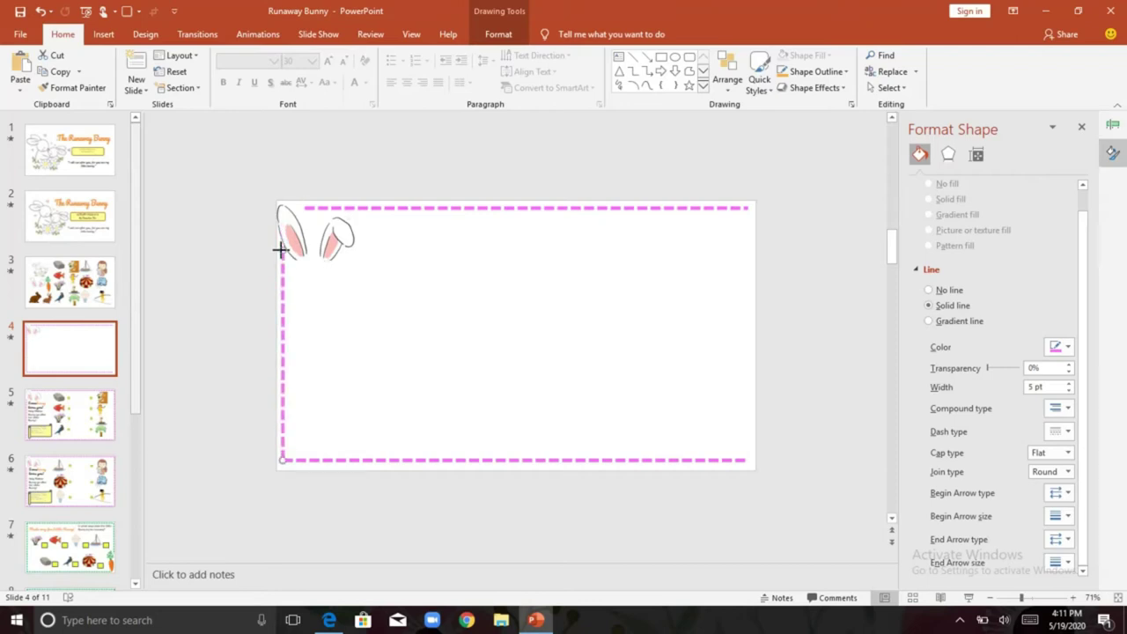
key(ctrl+d)
drag(291, 271, 746, 222)
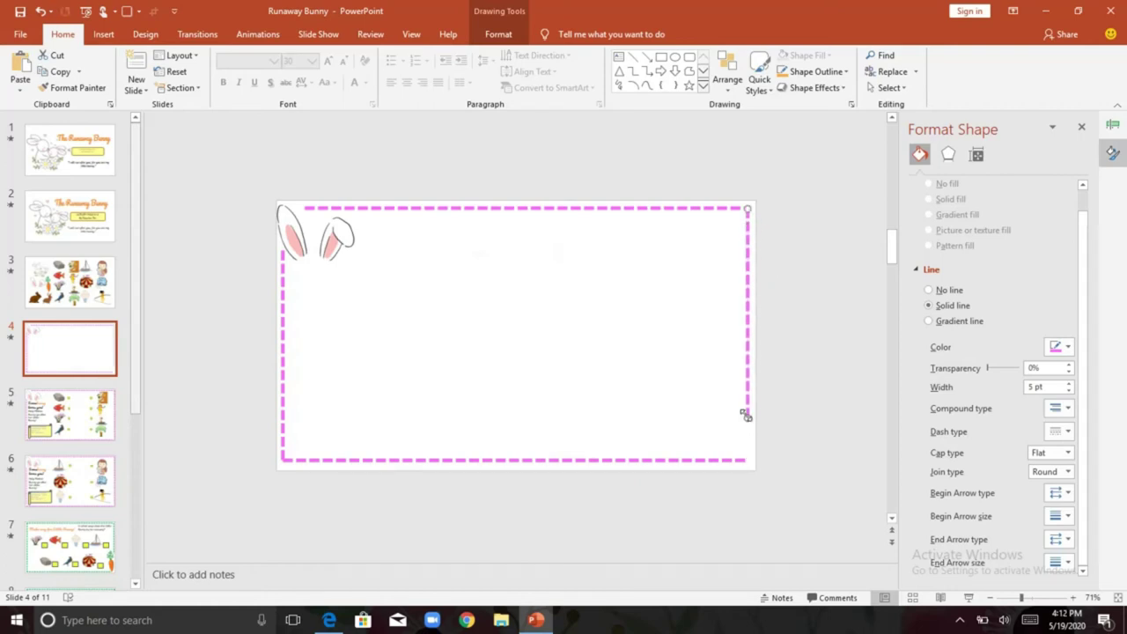
drag(746, 416, 744, 455)
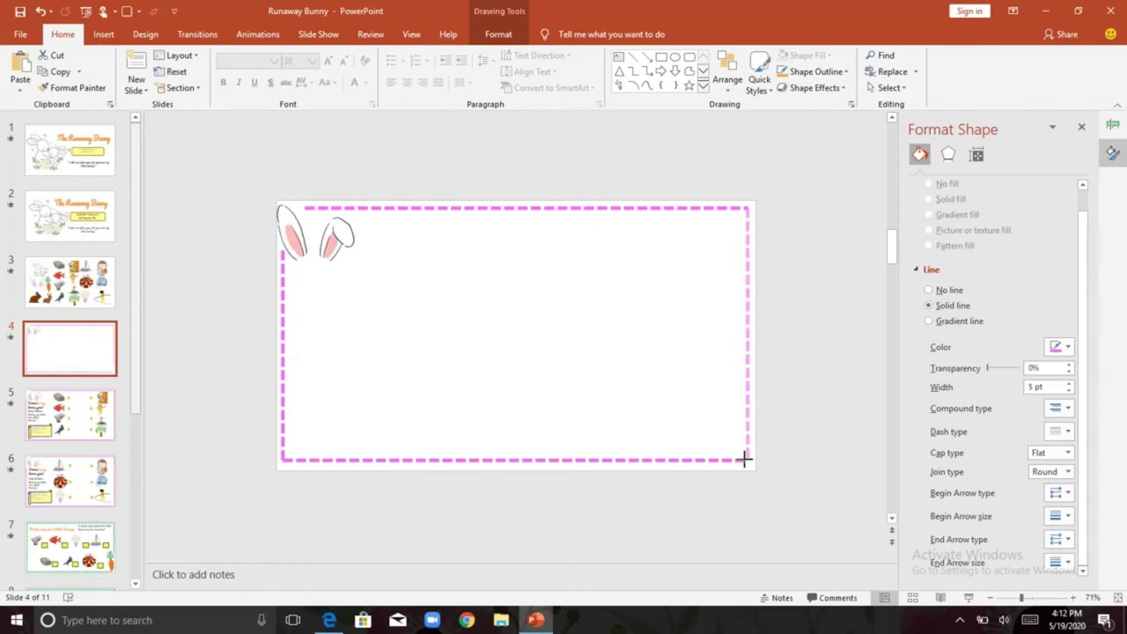
click(672, 356)
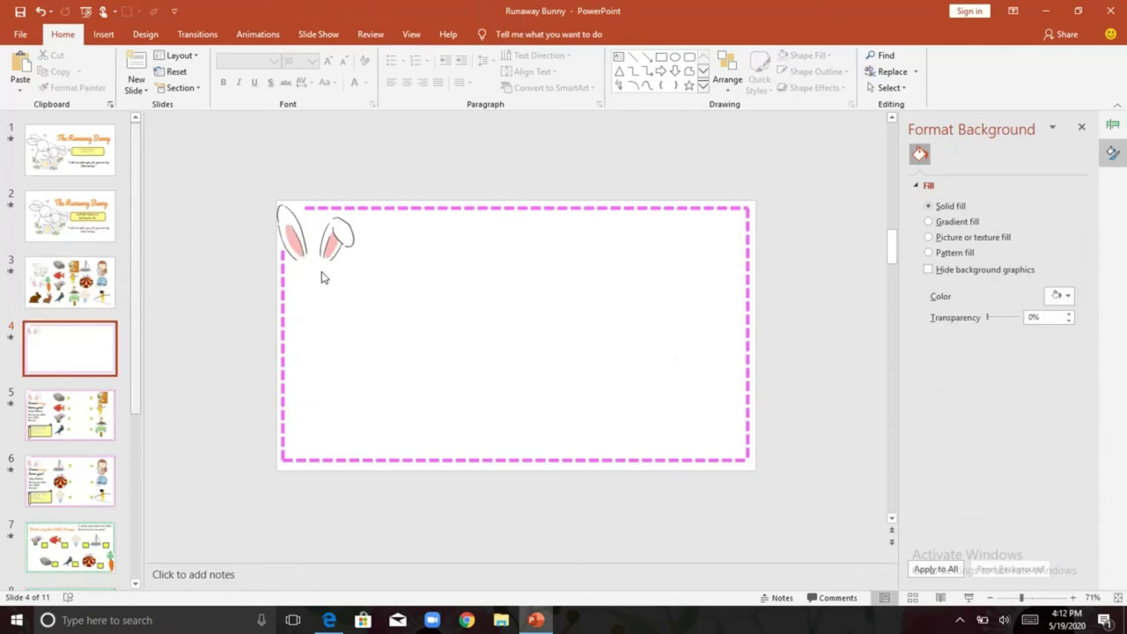
Add a text box below the bunny ears with the title “Somebunny” / “loves”.
click(105, 35)
click(540, 78)
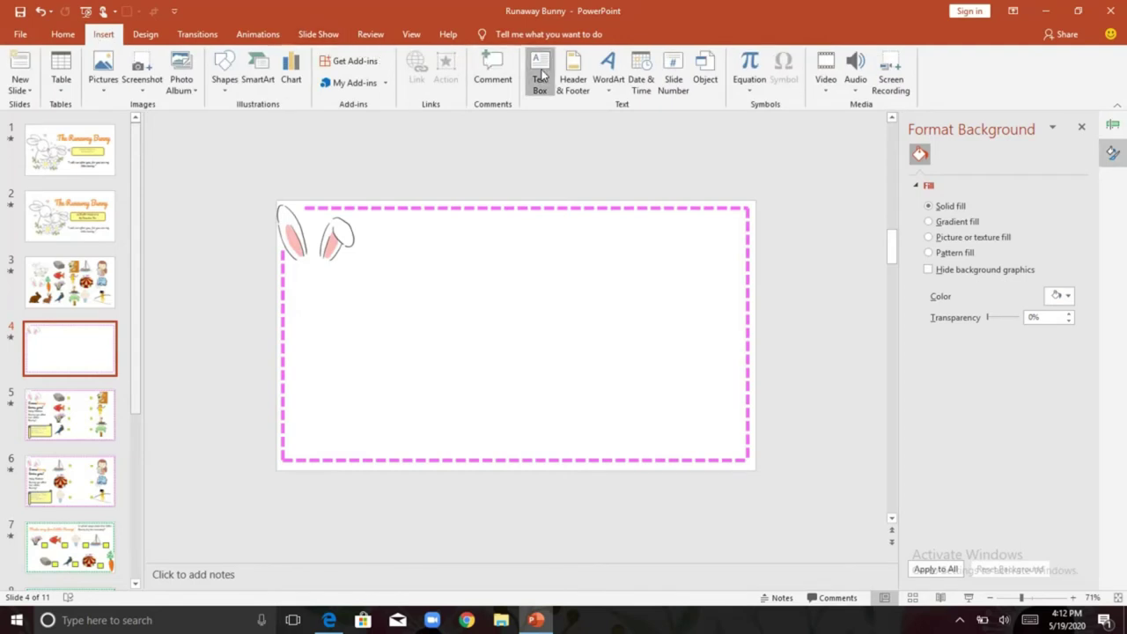
mouse_move(295, 276)
mouse_down()
mouse_move(402, 320)
mouse_move(405, 336)
mouse_up()
key(Escape)
text(S)
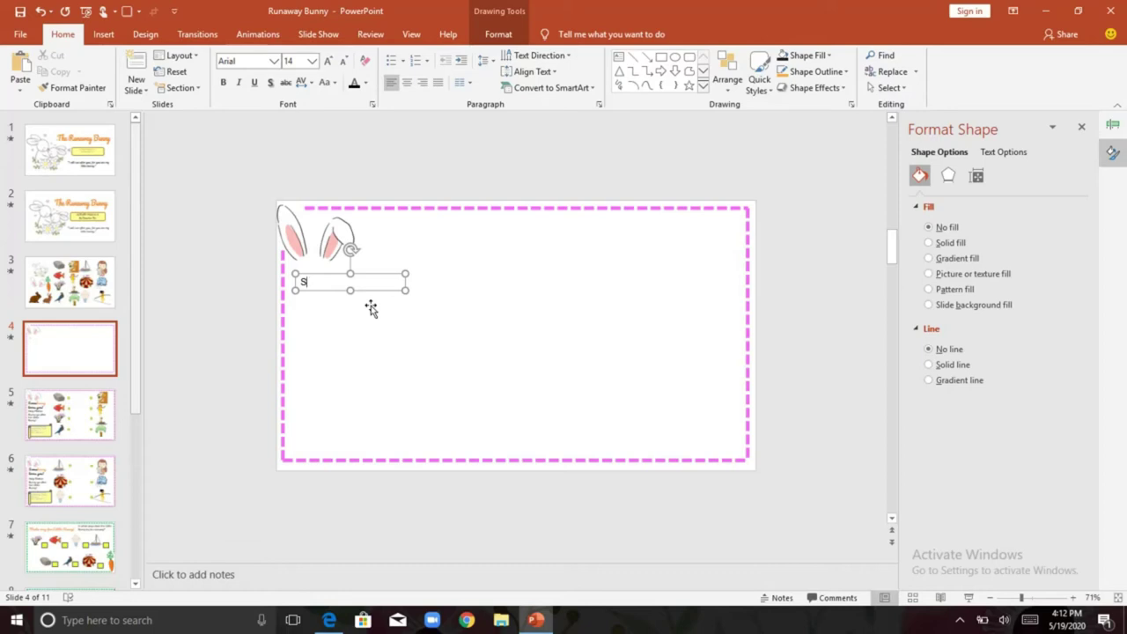
text(omebunny)
key(Return)
text(lo)
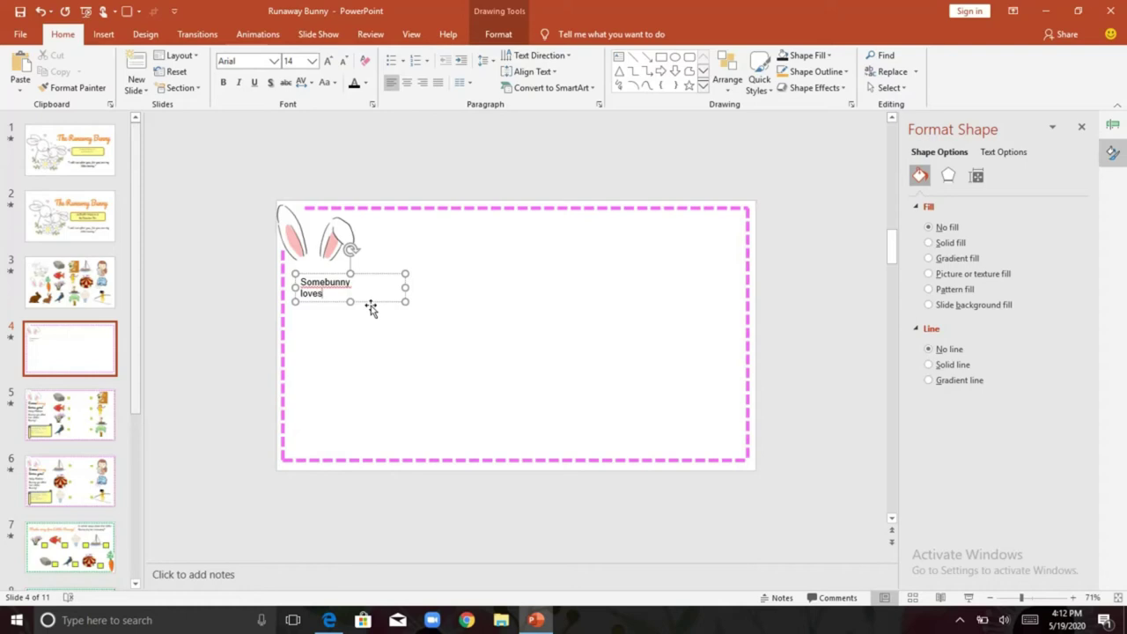
text(ves)
key(ctrl+z)
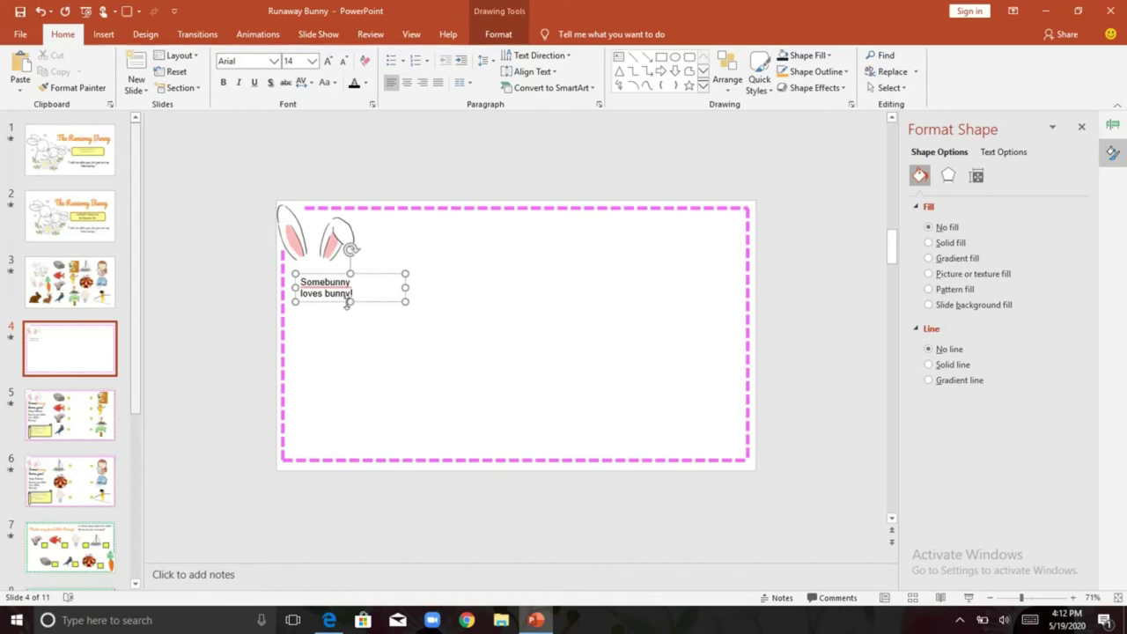
Set the title text to the Pacifico font at size 30.
drag(352, 294, 301, 280)
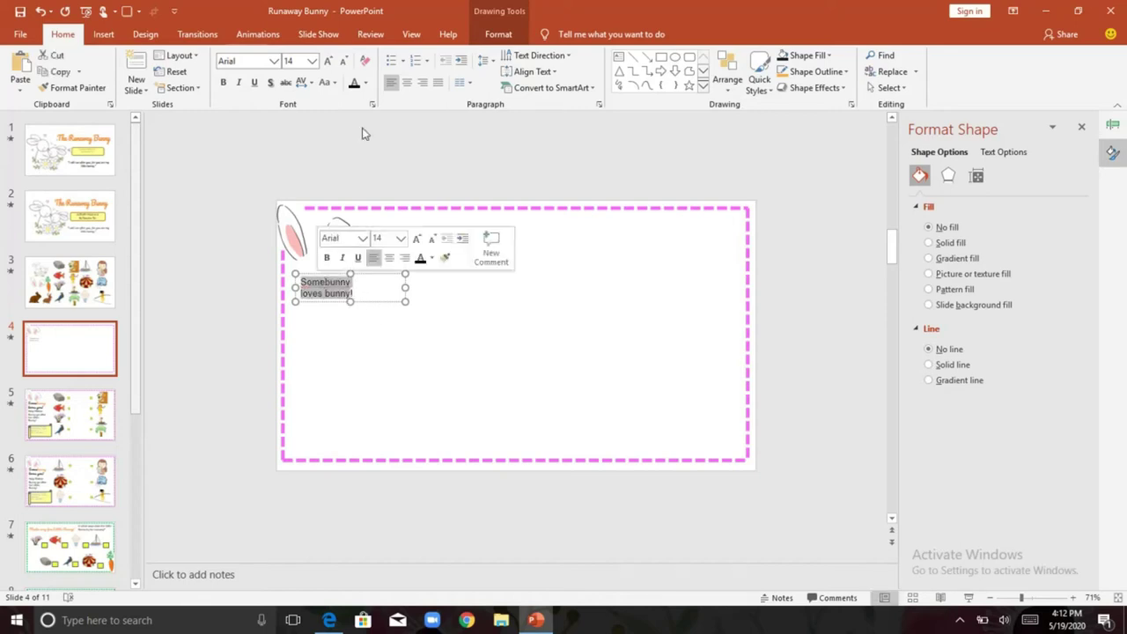
click(261, 62)
text(Pacifico)
key(Return)
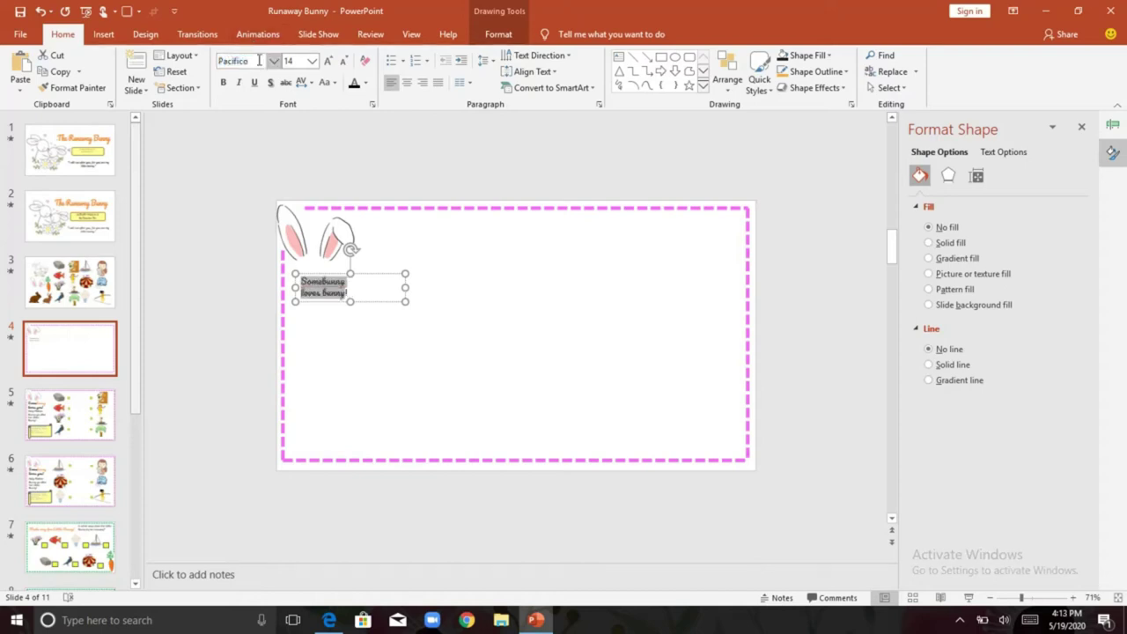
click(295, 63)
text(30)
key(Return)
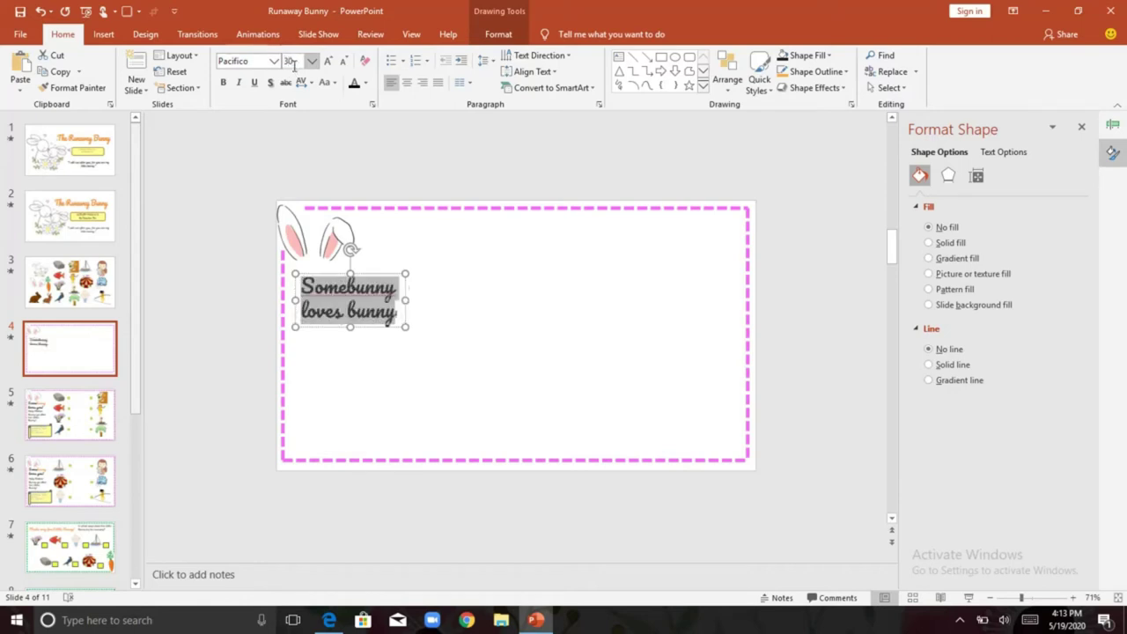
End the title with “you!” and type the caption “Help Mother Bunny run after her Little Bunny!”.
click(342, 335)
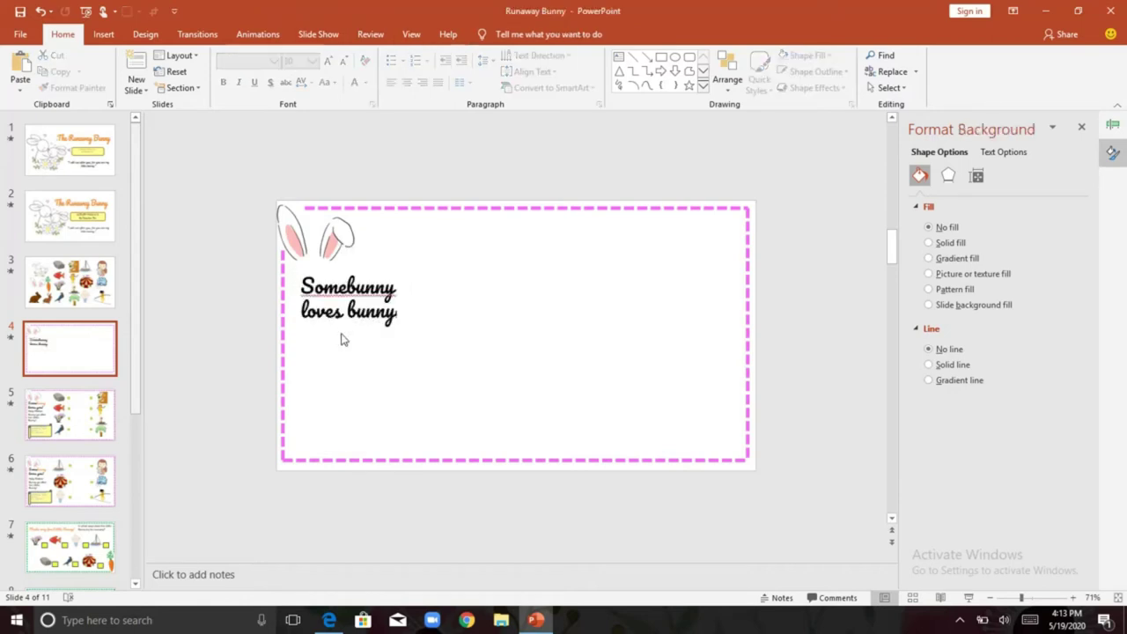
click(397, 315)
key(BackSpace)
key(BackSpace)
key(BackSpace)
key(BackSpace)
key(BackSpace)
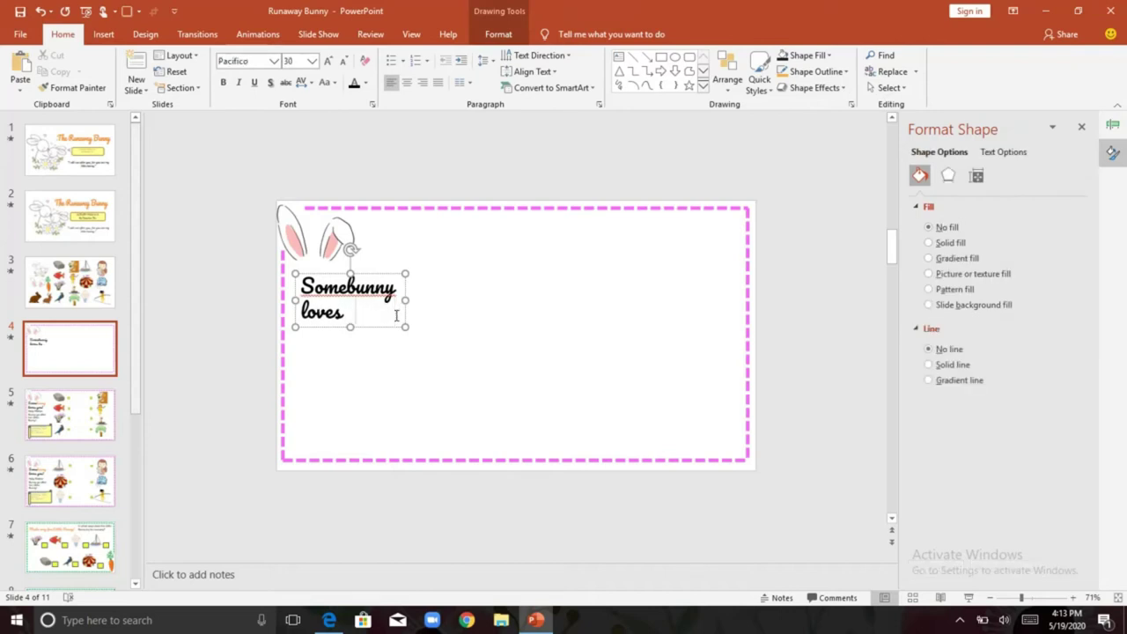
text(you)
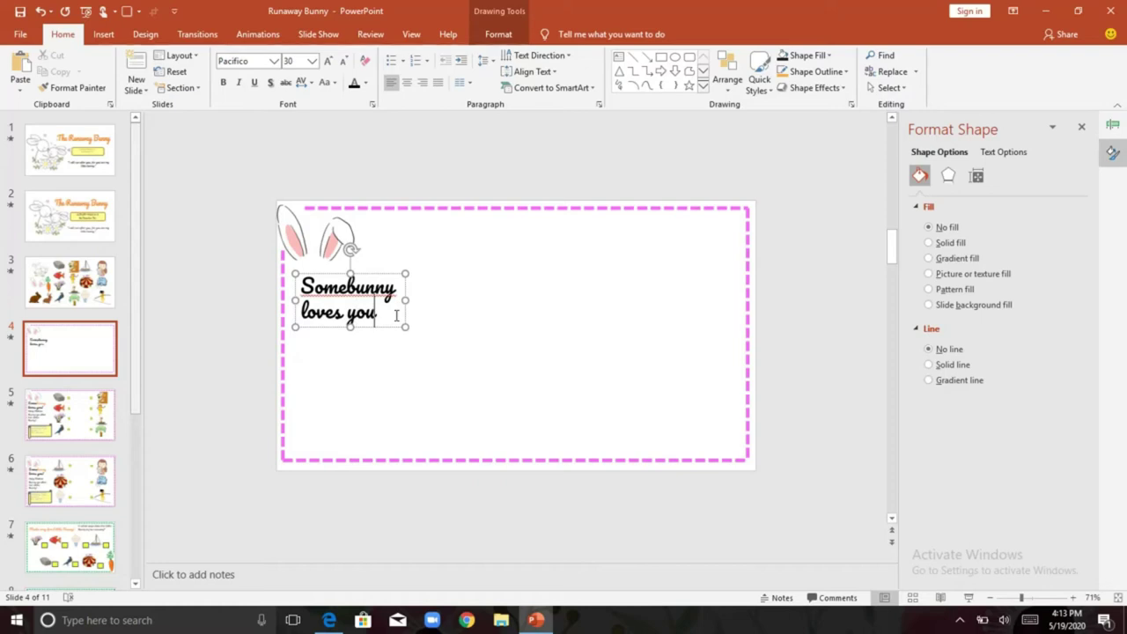
text(!)
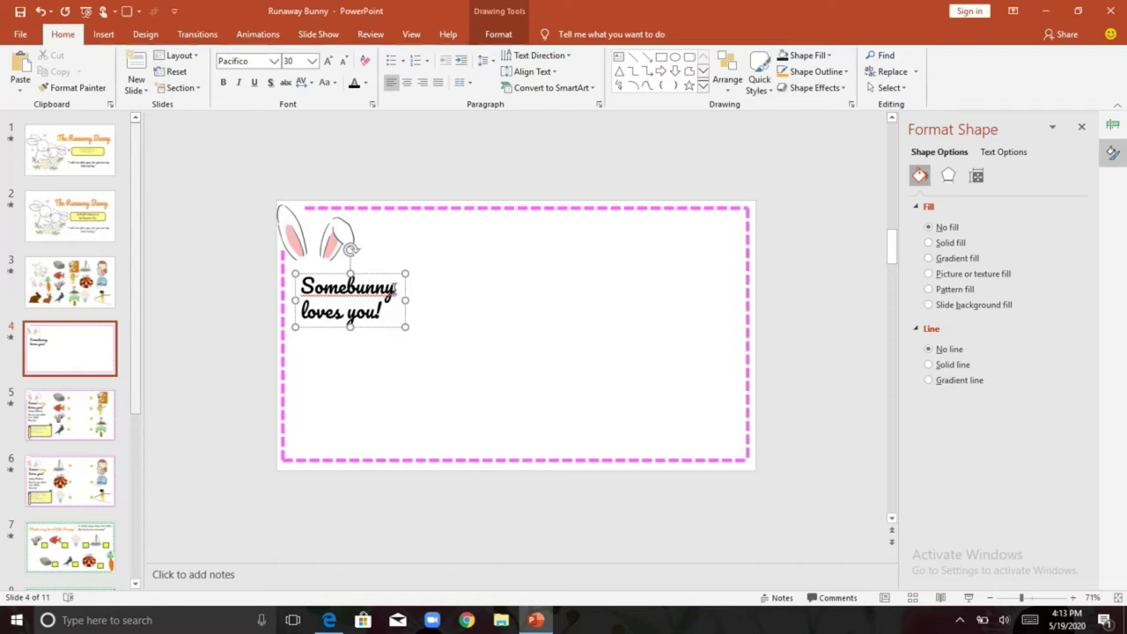
double_click(393, 288)
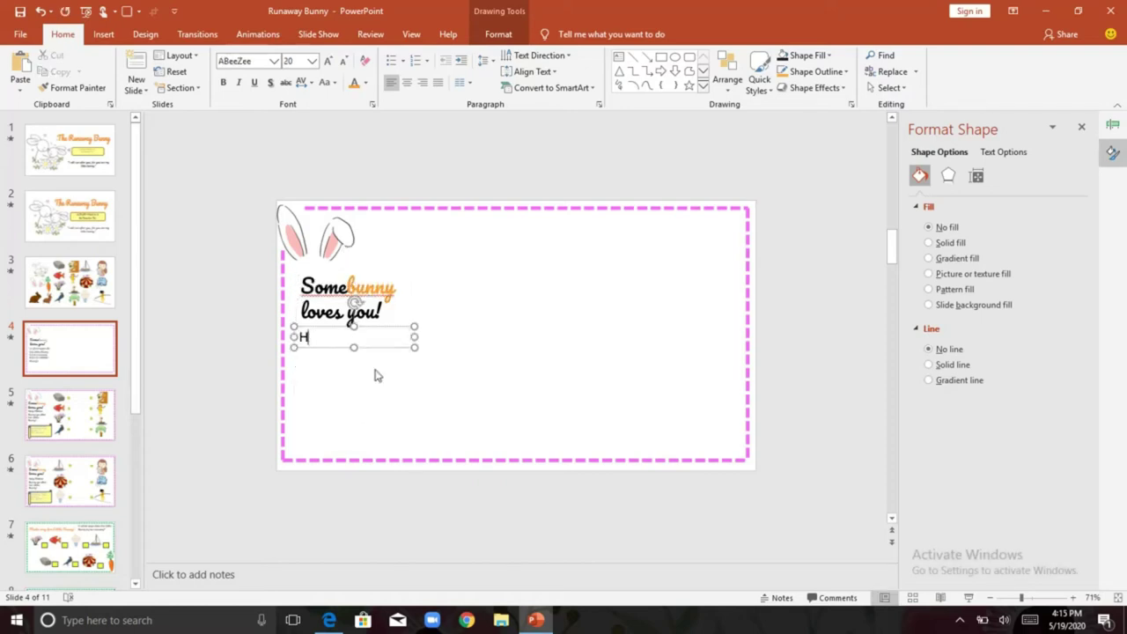
text(elp Mother Bunny)
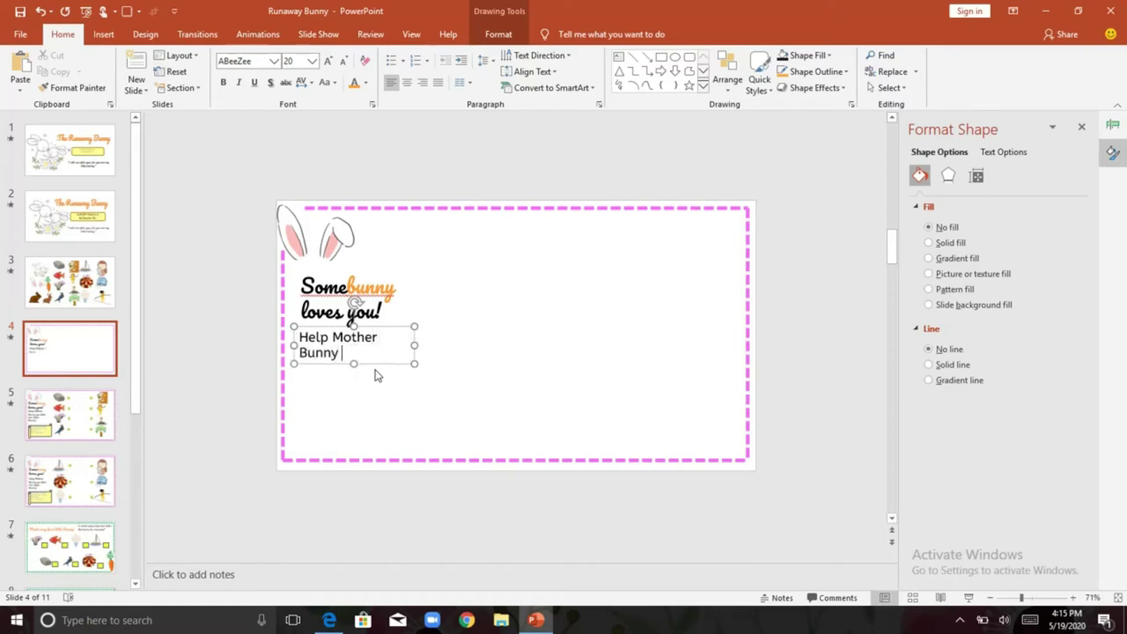
text( run after her Little Bunny)
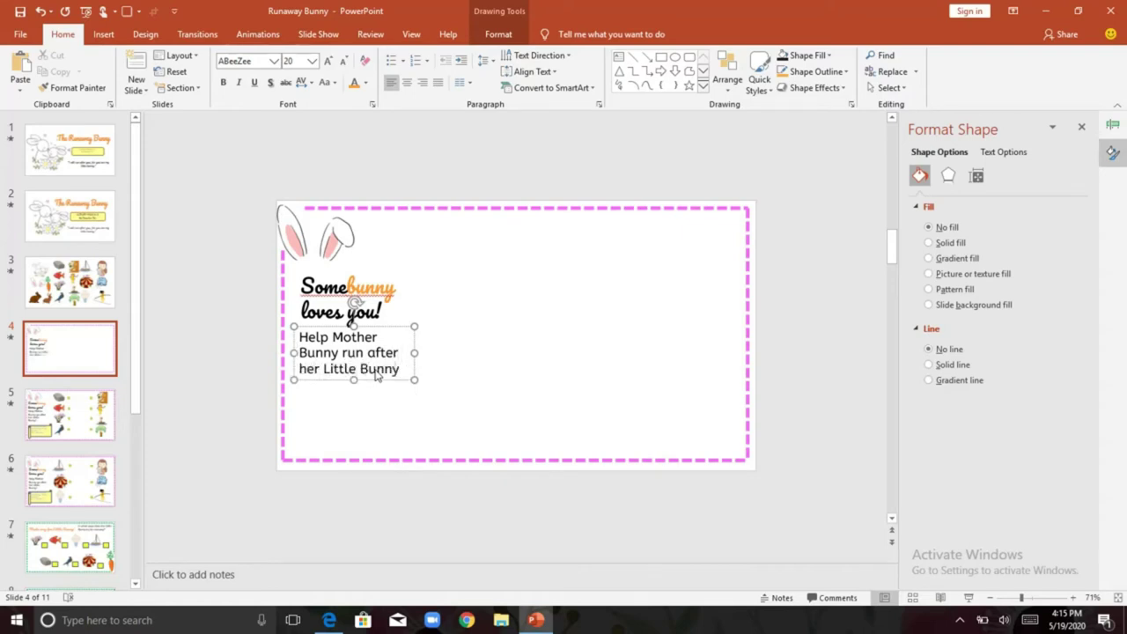
text(!)
Deselect the finished caption and bring up the Insert commands.
click(350, 430)
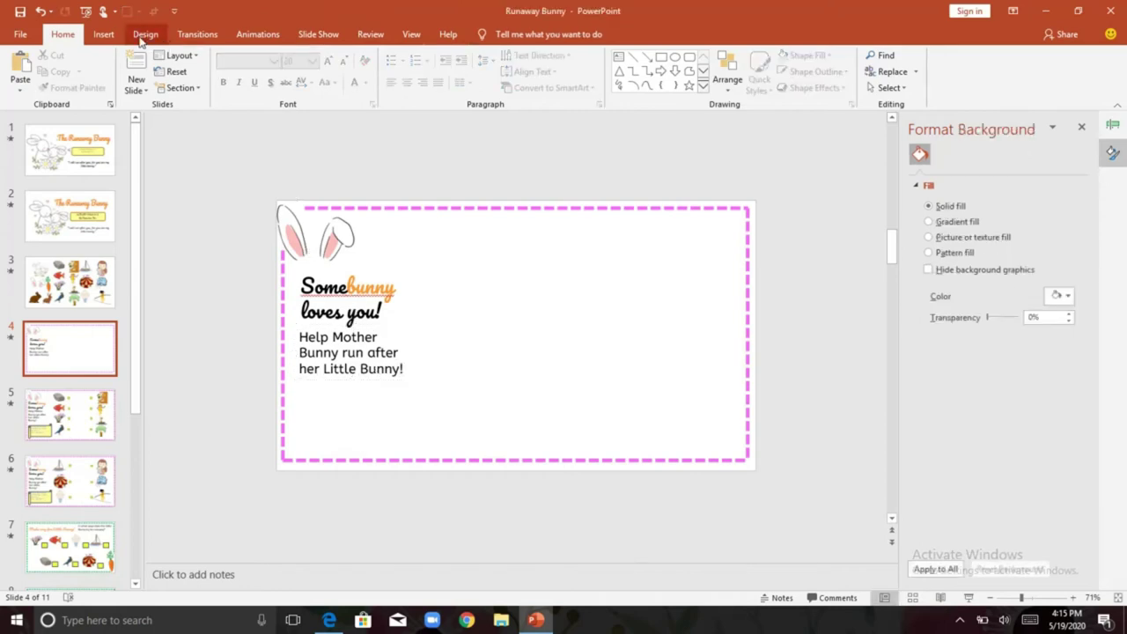
click(110, 37)
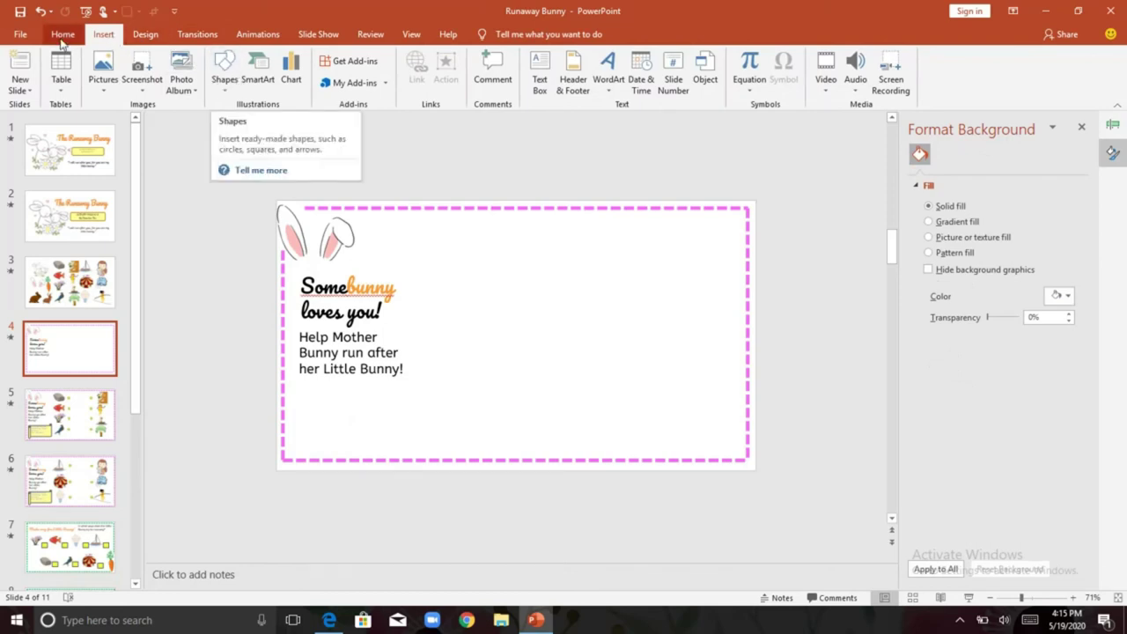
Draw a Stars and Banners scroll shape below the caption on slide 4.
click(225, 83)
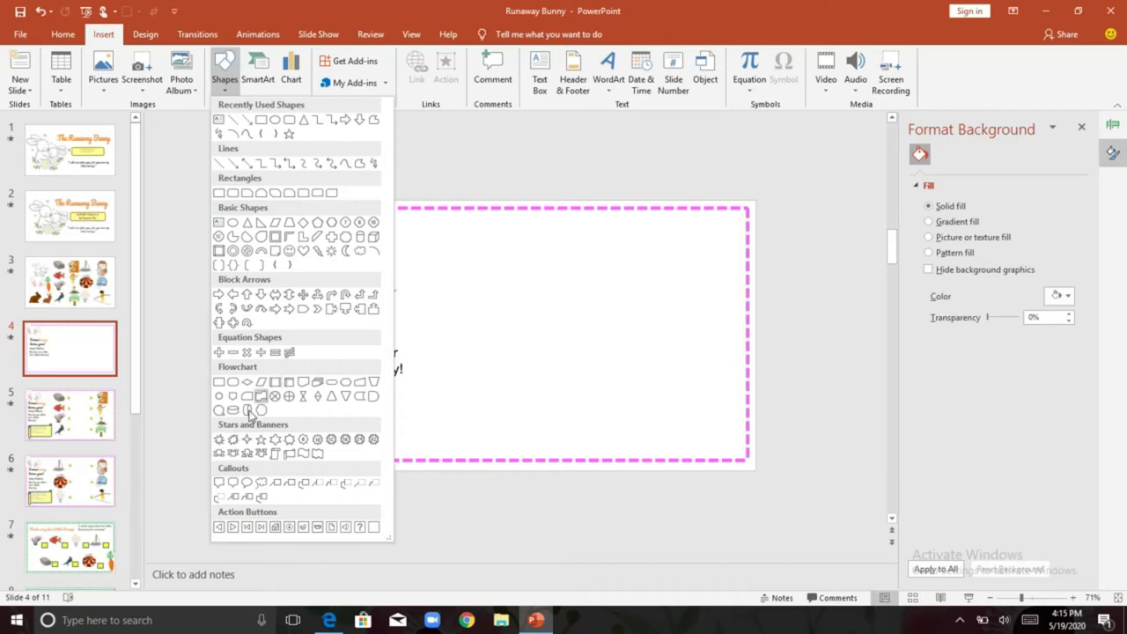
click(288, 454)
mouse_move(302, 389)
mouse_down()
mouse_move(432, 431)
mouse_move(428, 453)
mouse_move(386, 411)
mouse_up()
drag(415, 446, 417, 440)
Fill the scroll with the recent yellow, then bring up slide 1.
click(1058, 332)
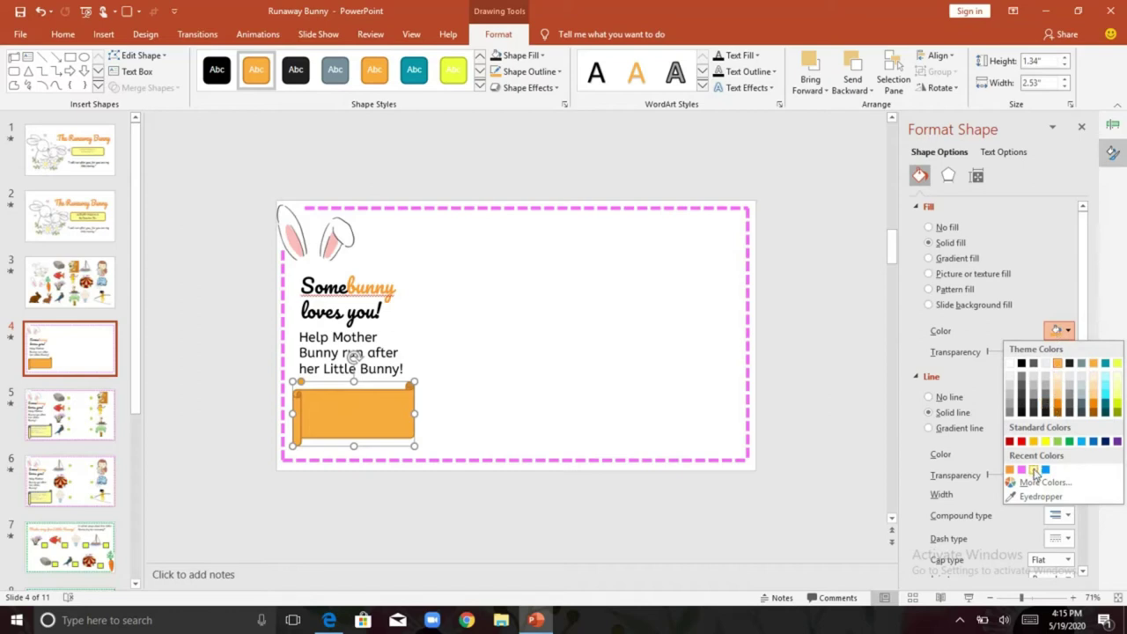
click(1034, 472)
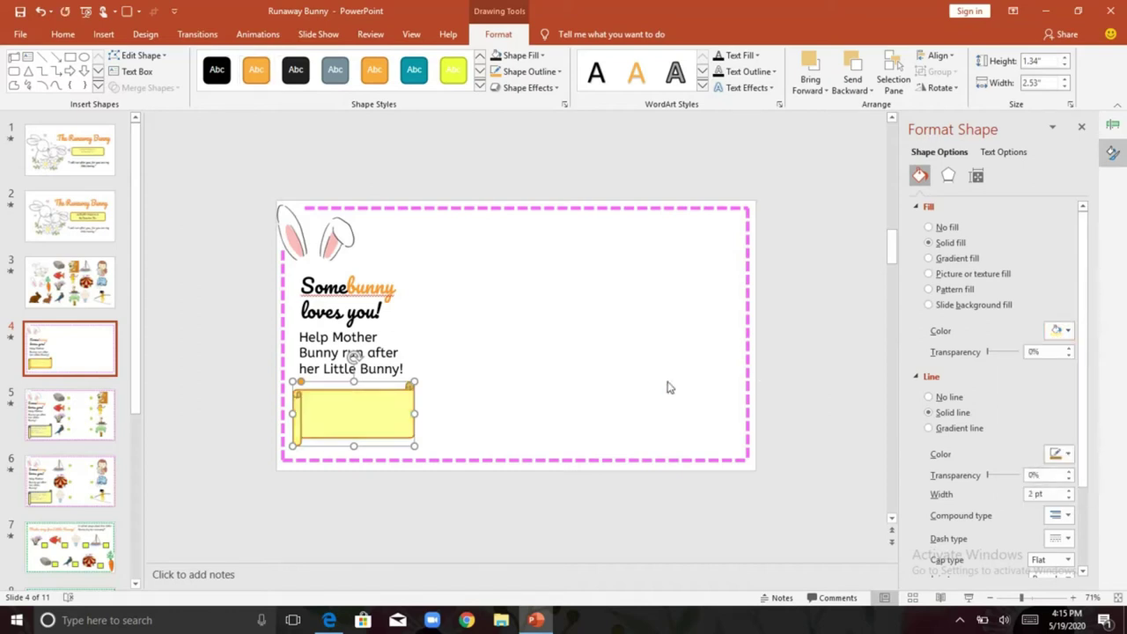
click(99, 167)
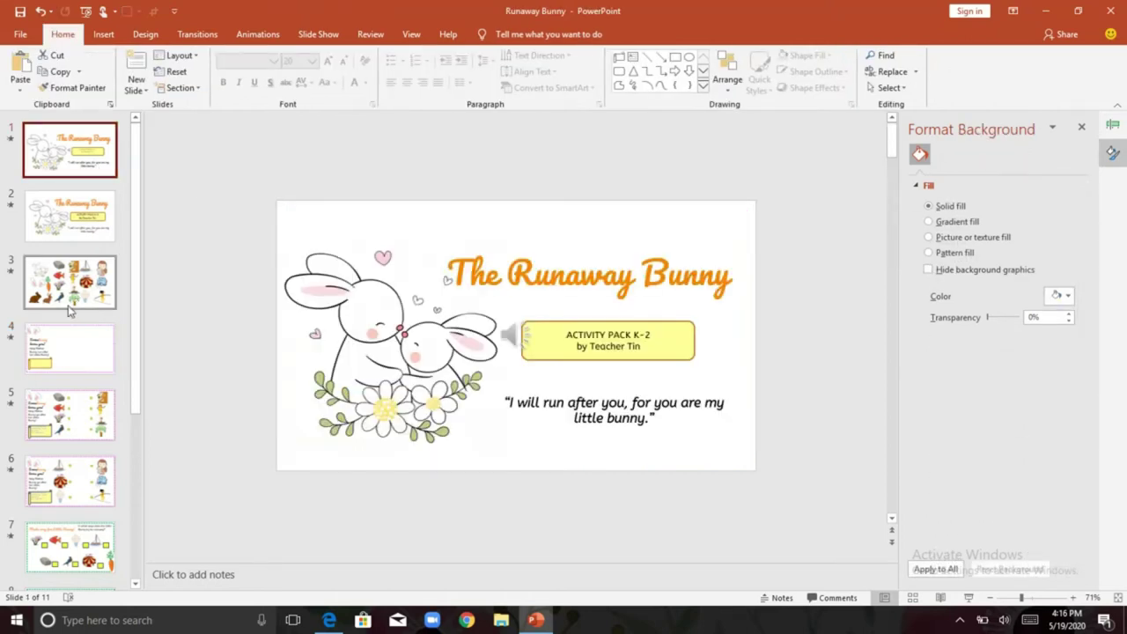
On slide 4, put the yellow scroll shape into Edit Text mode.
click(69, 336)
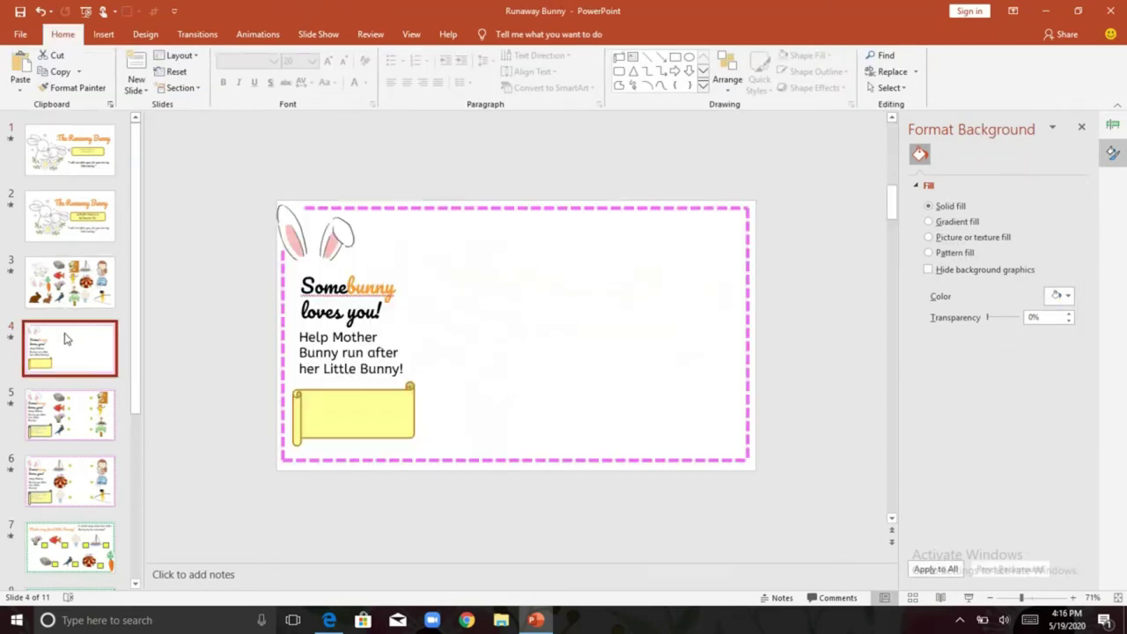
click(411, 410)
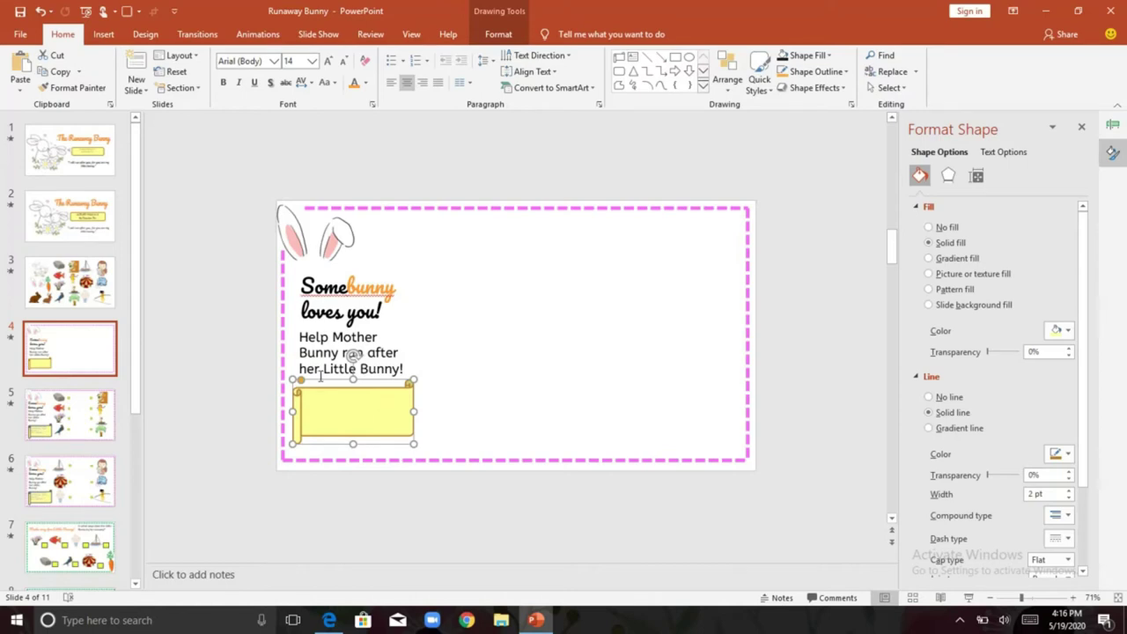
click(103, 34)
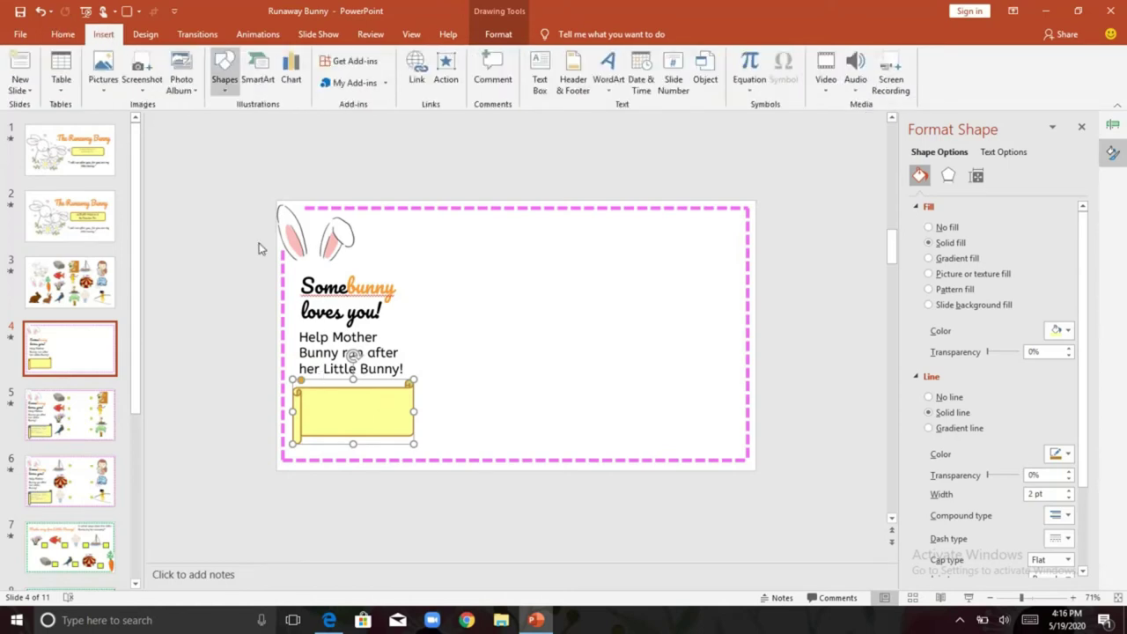
right_click(342, 426)
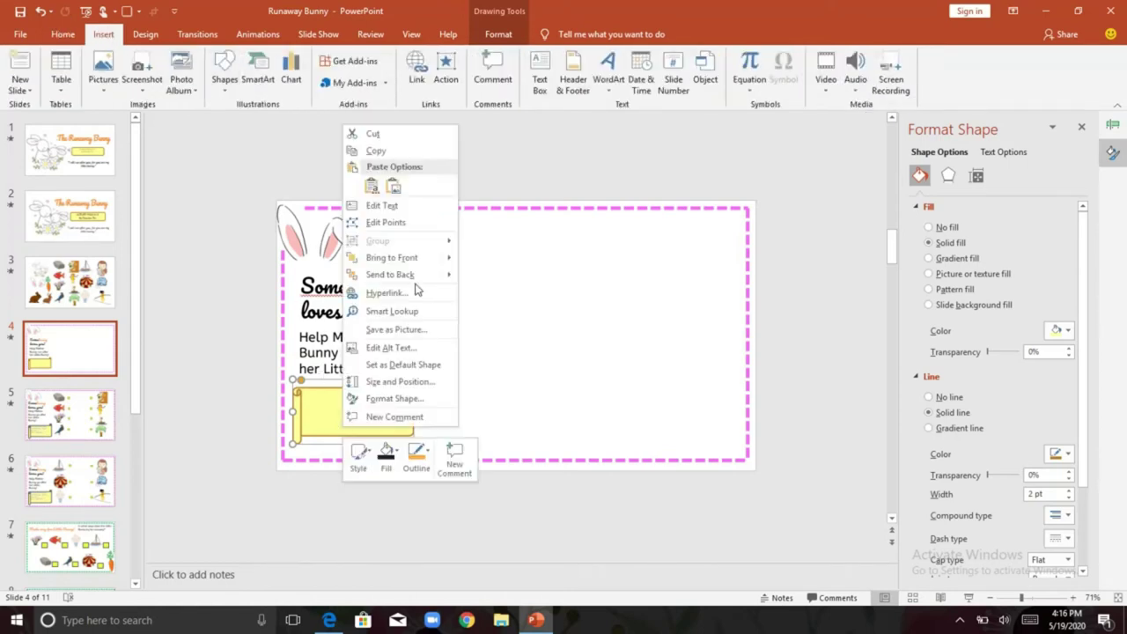
click(391, 208)
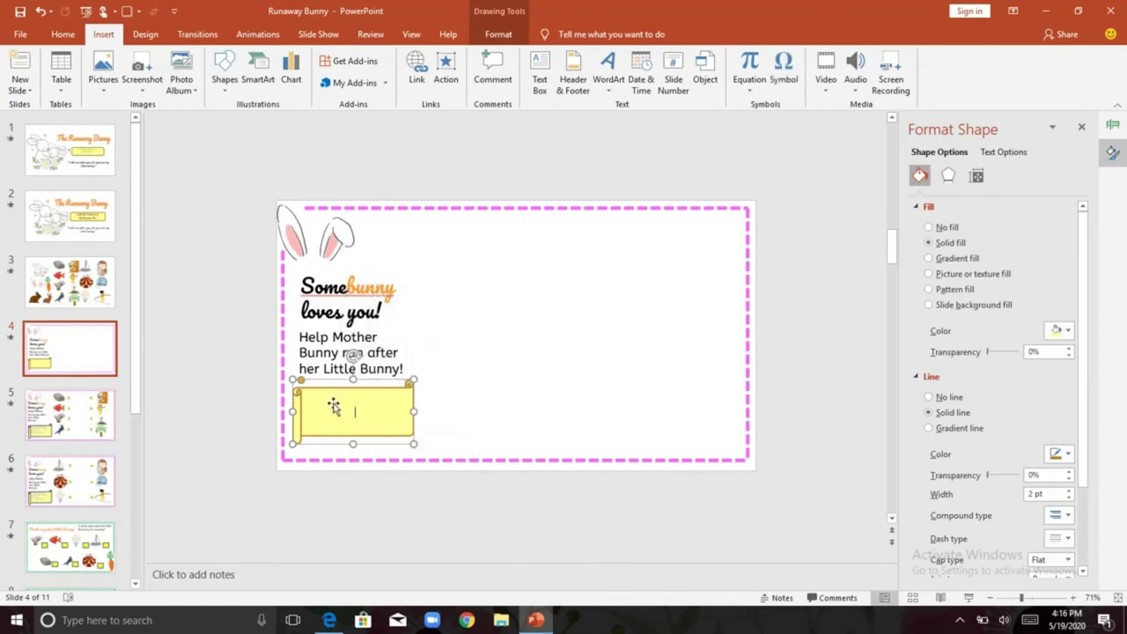
Check slide 5's finished scroll, then place the caret inside slide 4's scroll.
click(74, 421)
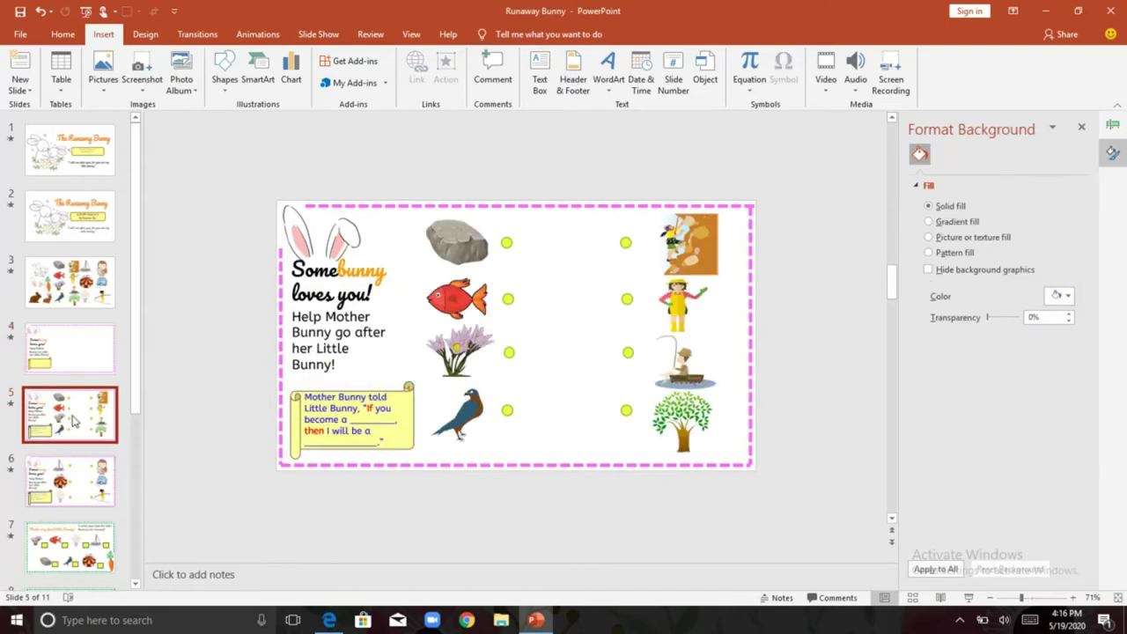
click(64, 370)
click(327, 419)
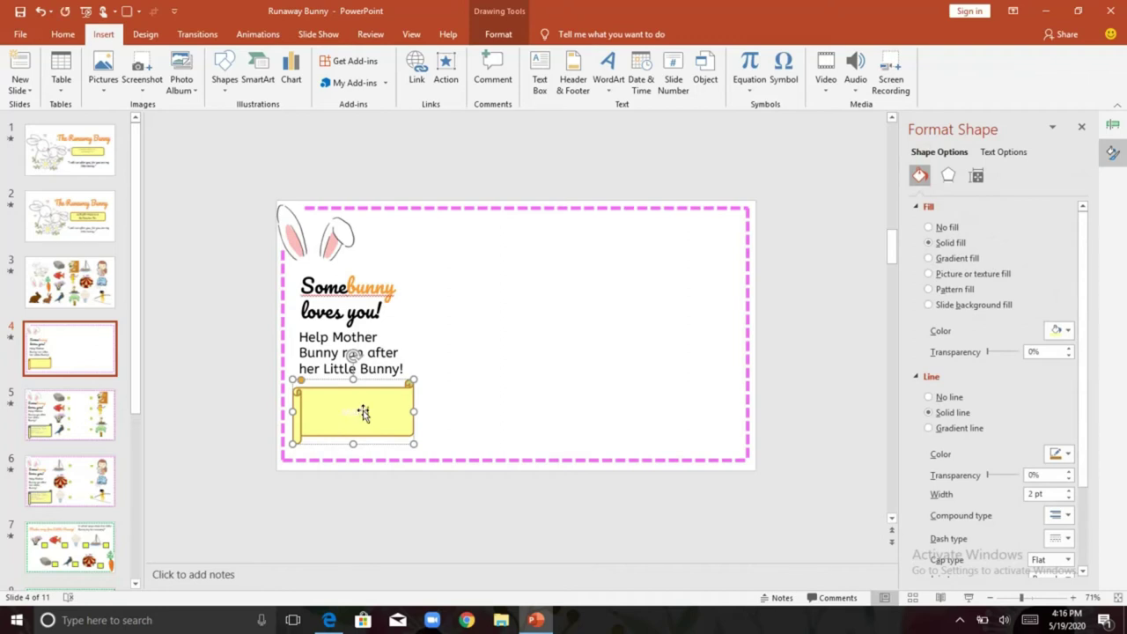
Set the scroll text's font colour to blue.
double_click(362, 414)
click(62, 34)
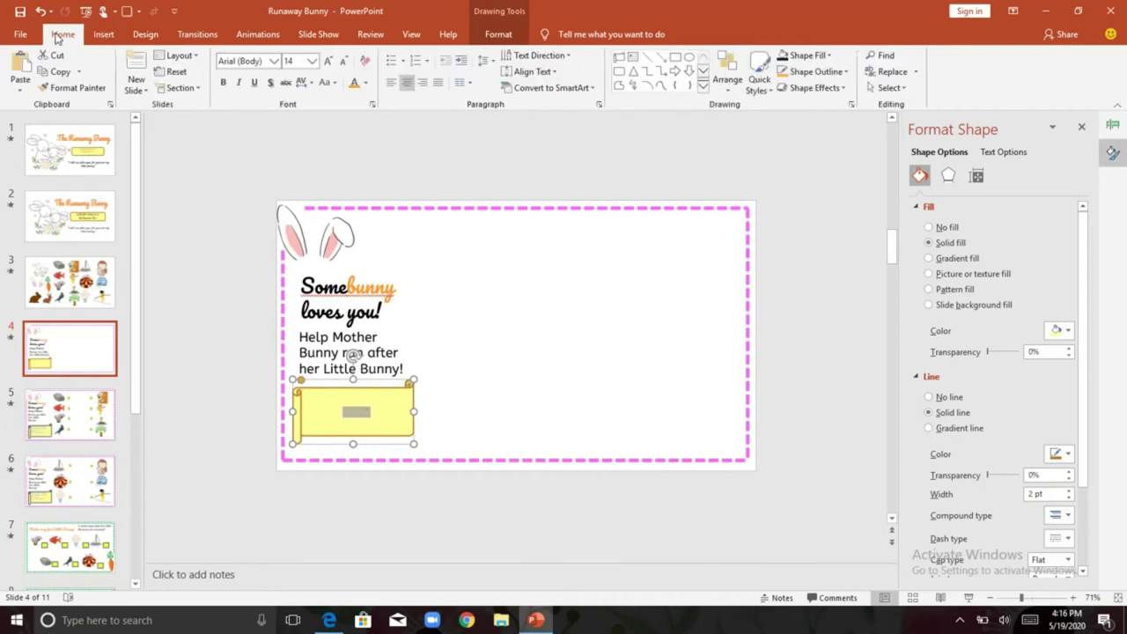
click(367, 83)
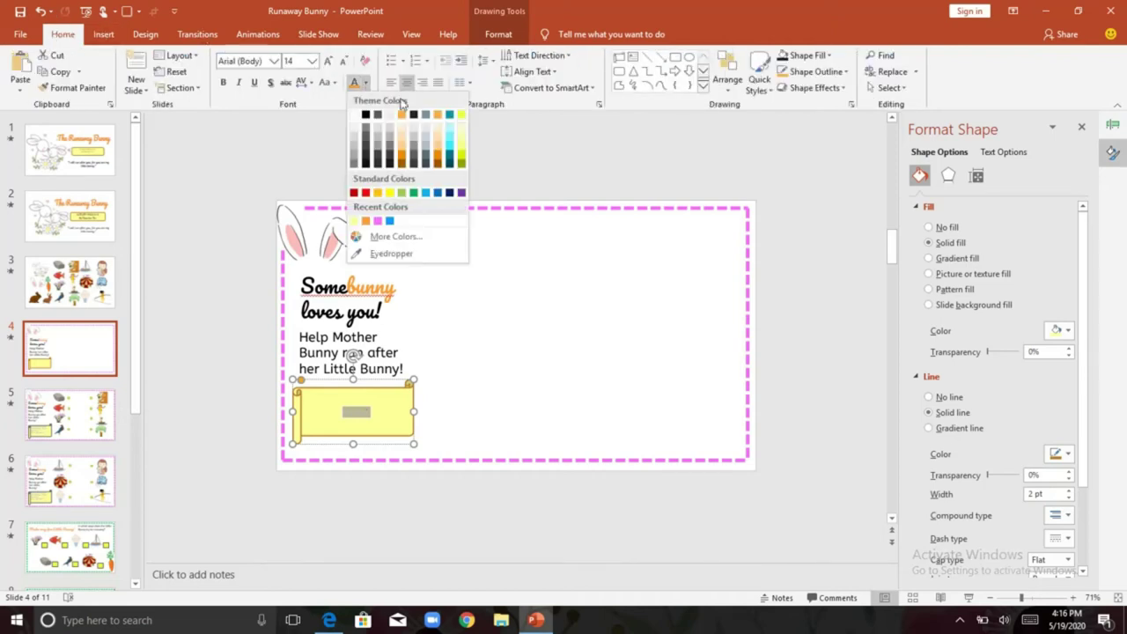
click(440, 194)
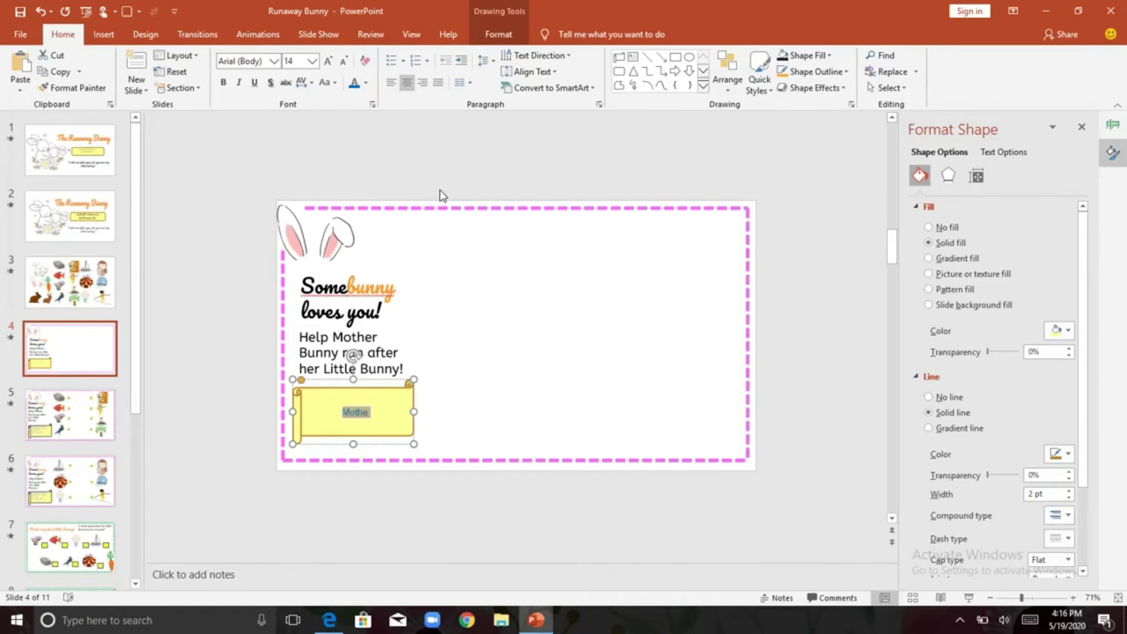
Type 'old Little Bunny, If you will be a' and a new line '__________, then I will be a ____________', then select all.
click(366, 412)
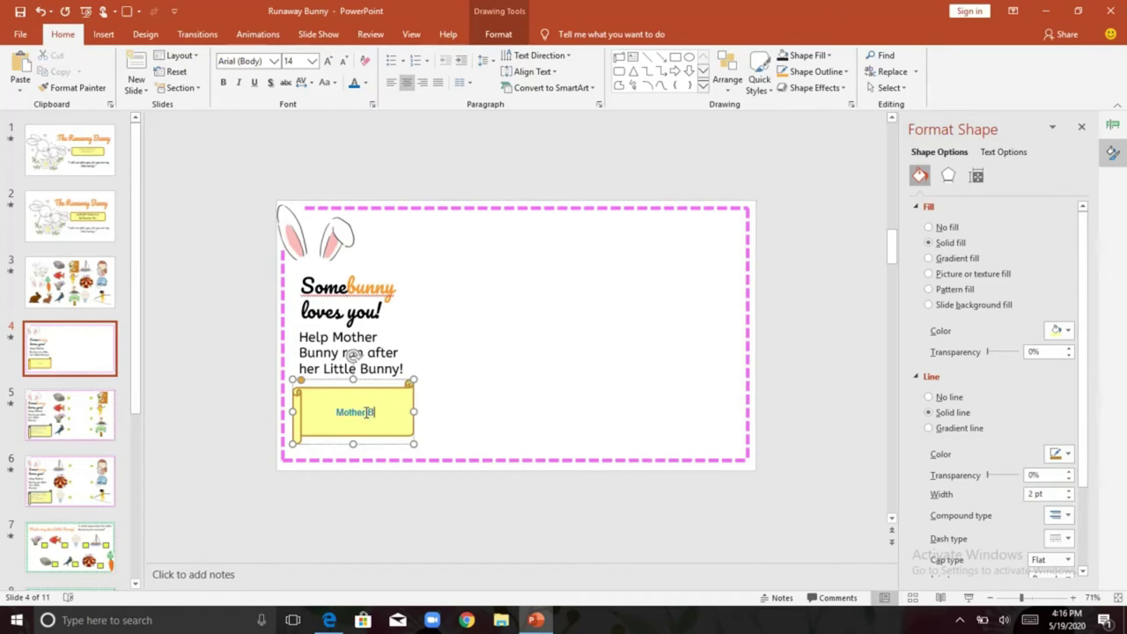
text(old Little Bunny, If y)
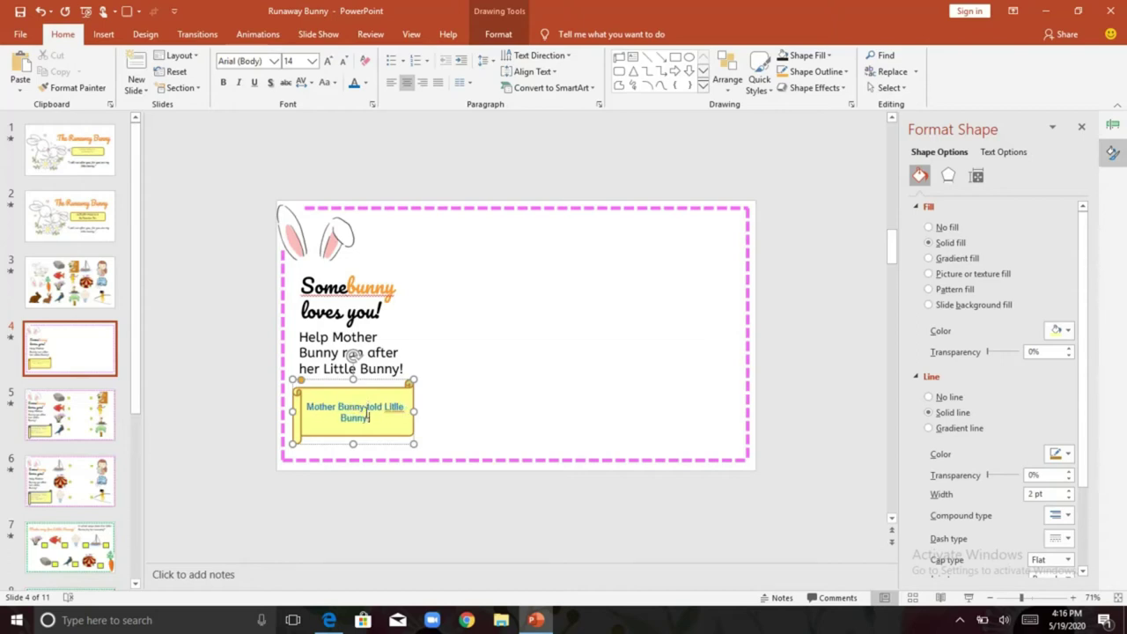
text(ou will be a)
key(Return)
text(__________)
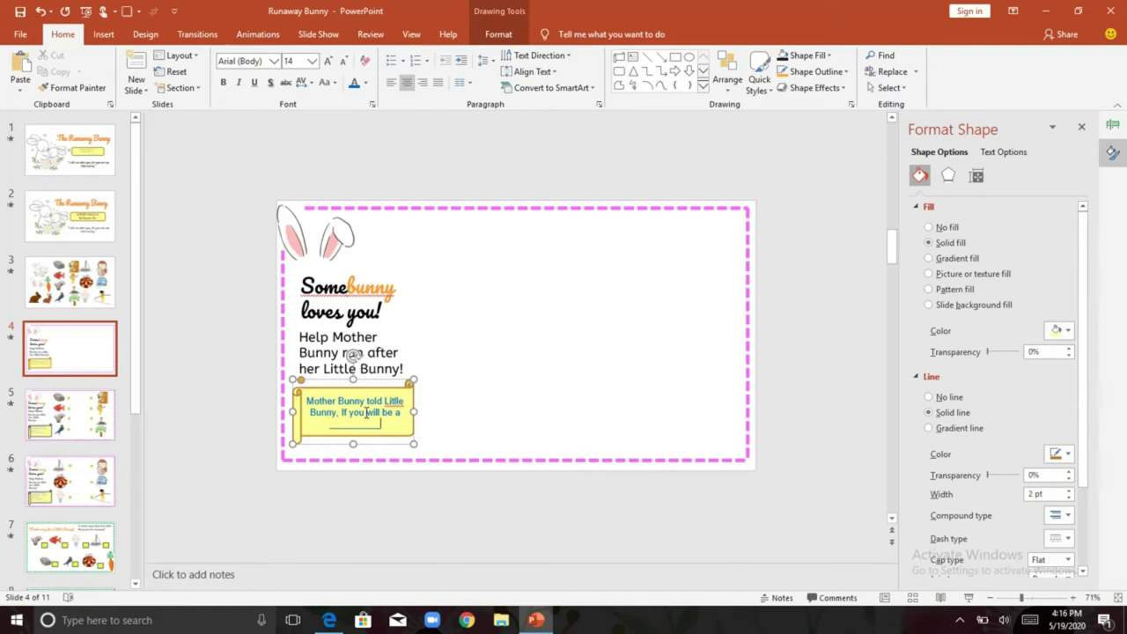
text(, then)
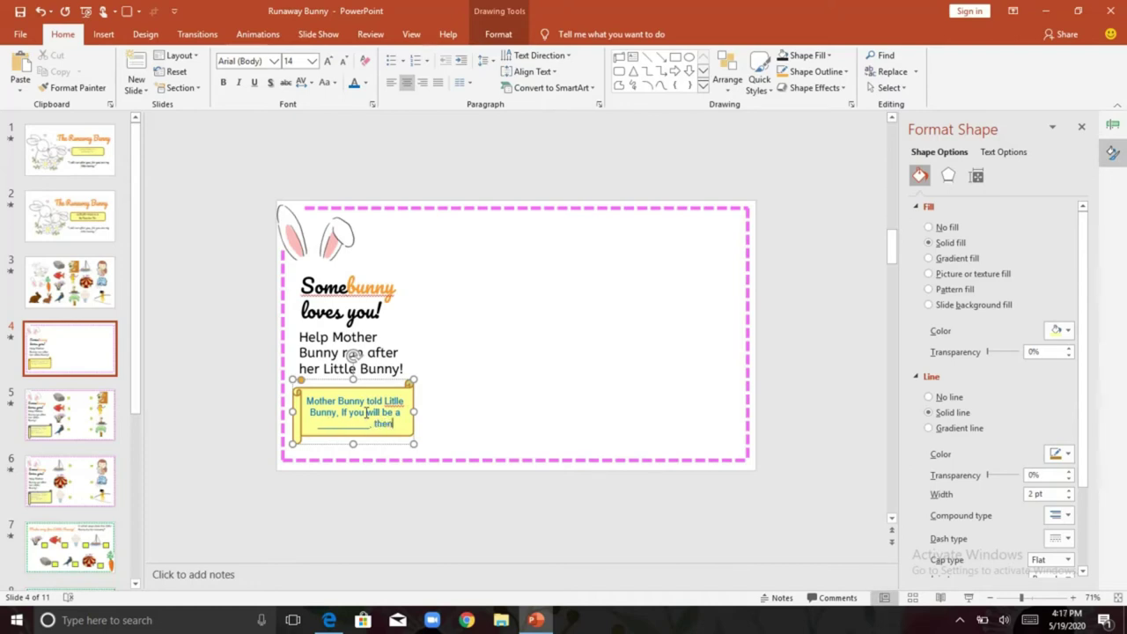
text( I will be a)
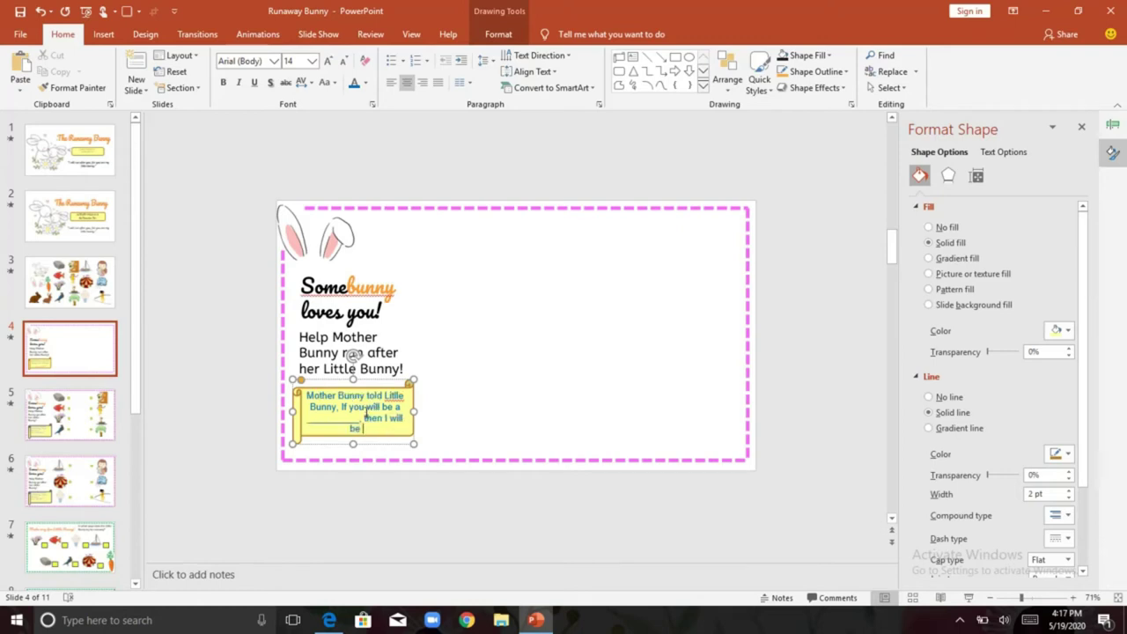
text( ____________)
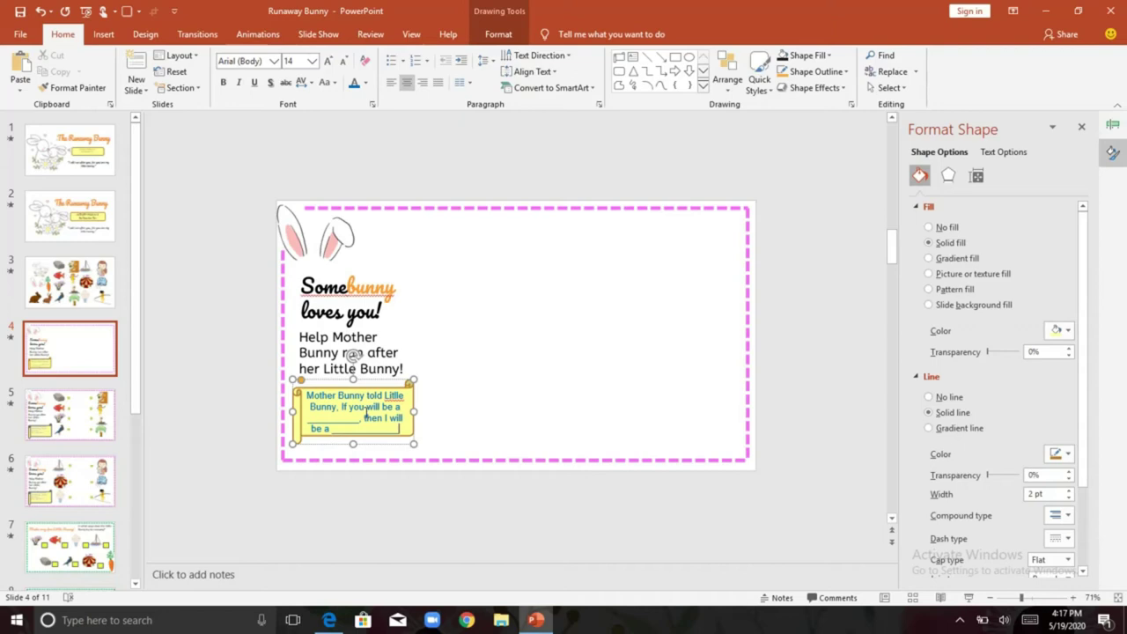
key(BackSpace)
text(_)
key(ctrl+a)
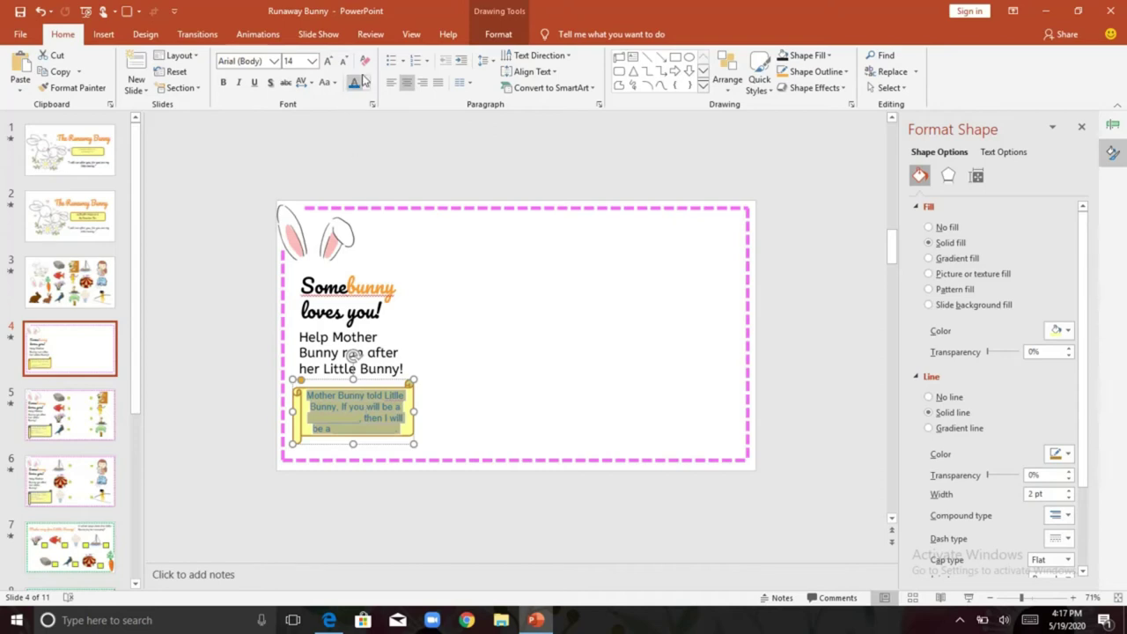
Set the caption font to ABeeZee at size 20, then reduce it to 15.
click(261, 62)
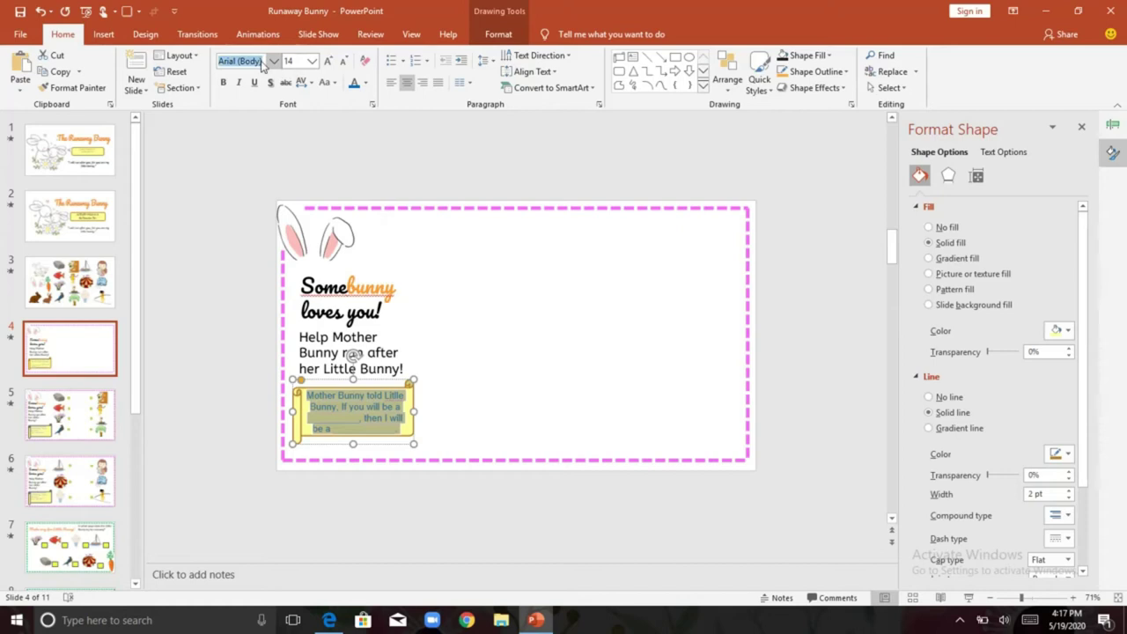
text(ABeeZee)
key(Return)
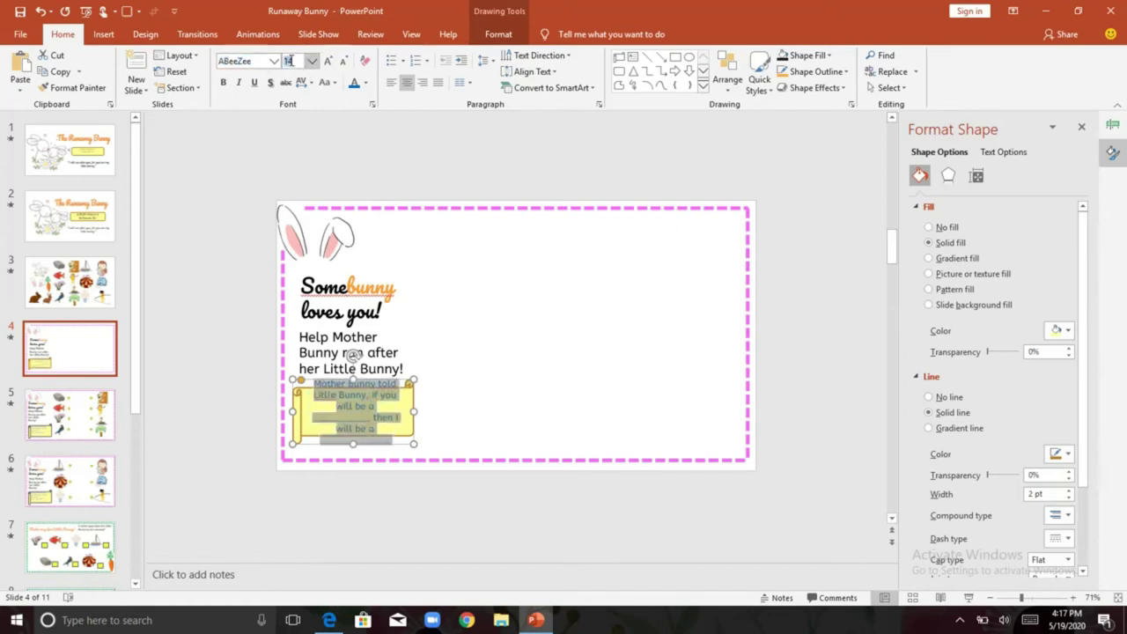
text(20)
key(Return)
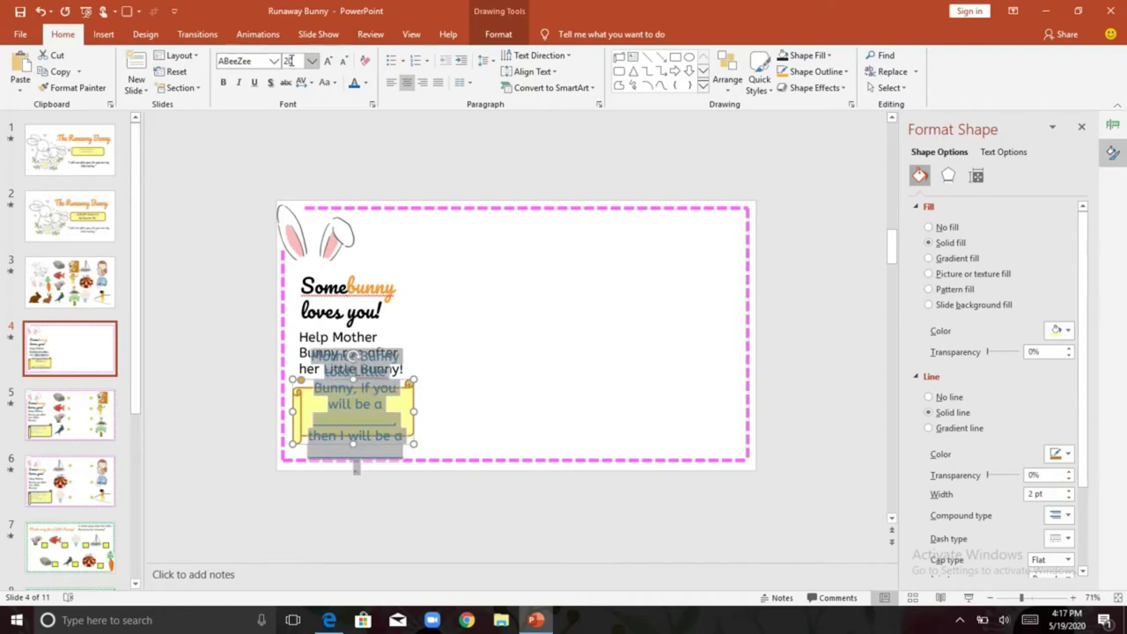
click(297, 61)
text(15)
key(Return)
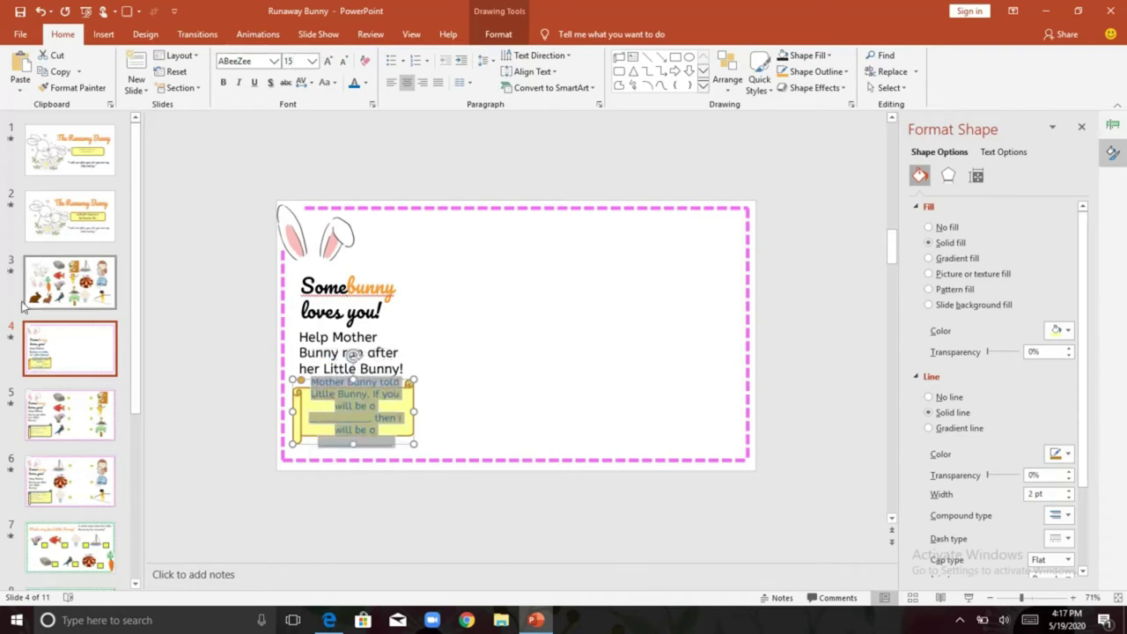
Check slide 5, then return to slide 4 and select all the caption text.
click(41, 366)
key(Down)
drag(324, 414, 40, 363)
click(45, 357)
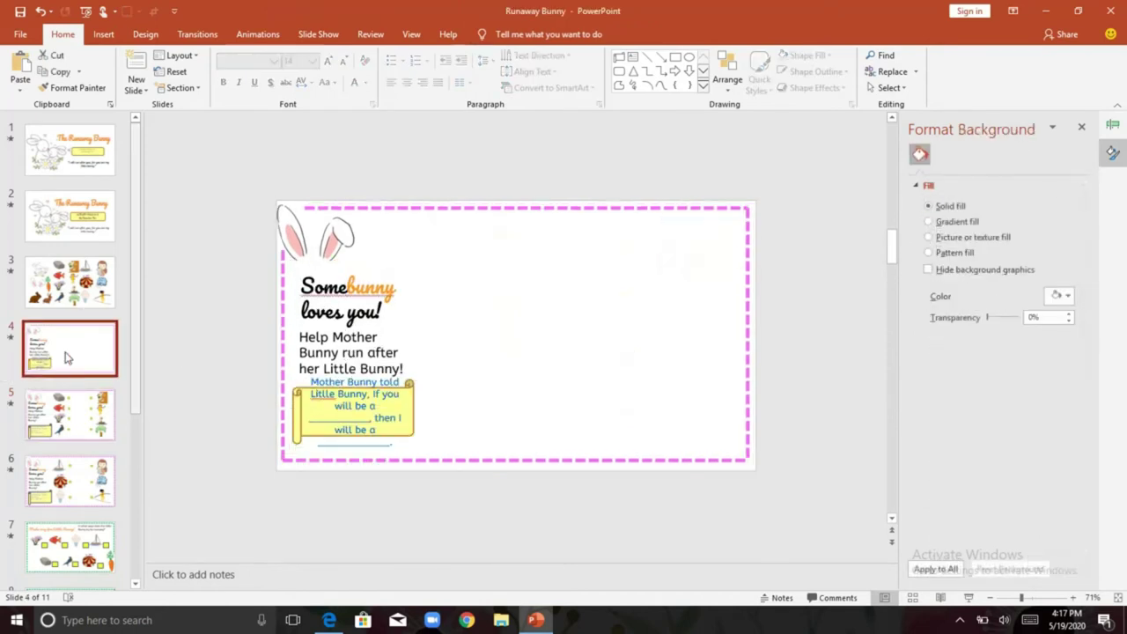
click(346, 407)
key(ctrl+a)
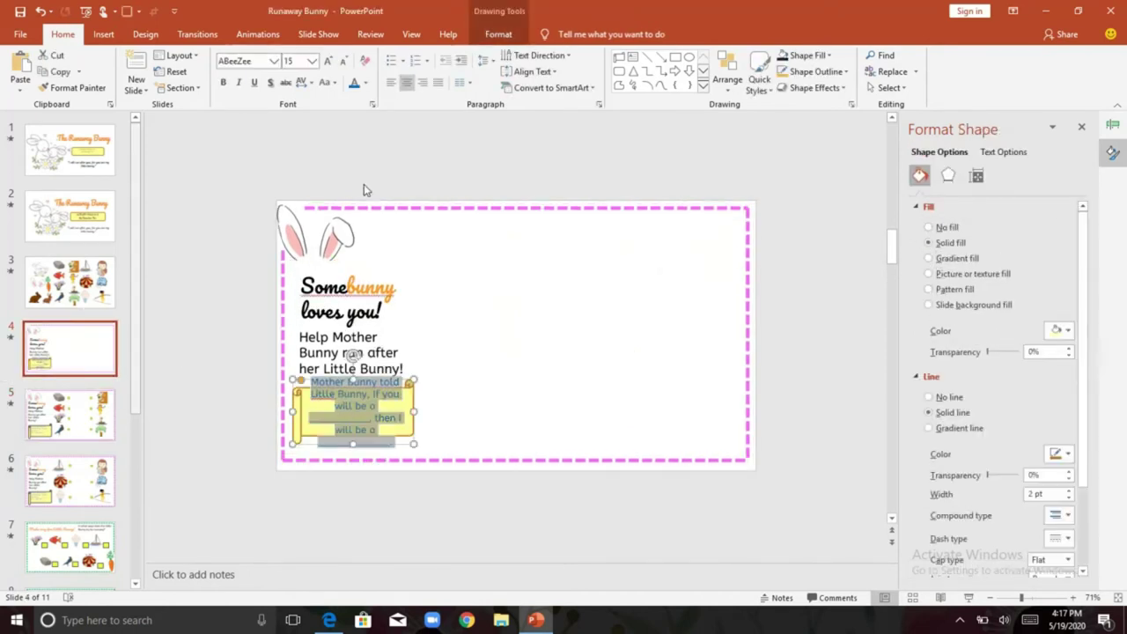
Make the caption text size 14, left-aligned and blue.
click(294, 63)
text(14)
key(Return)
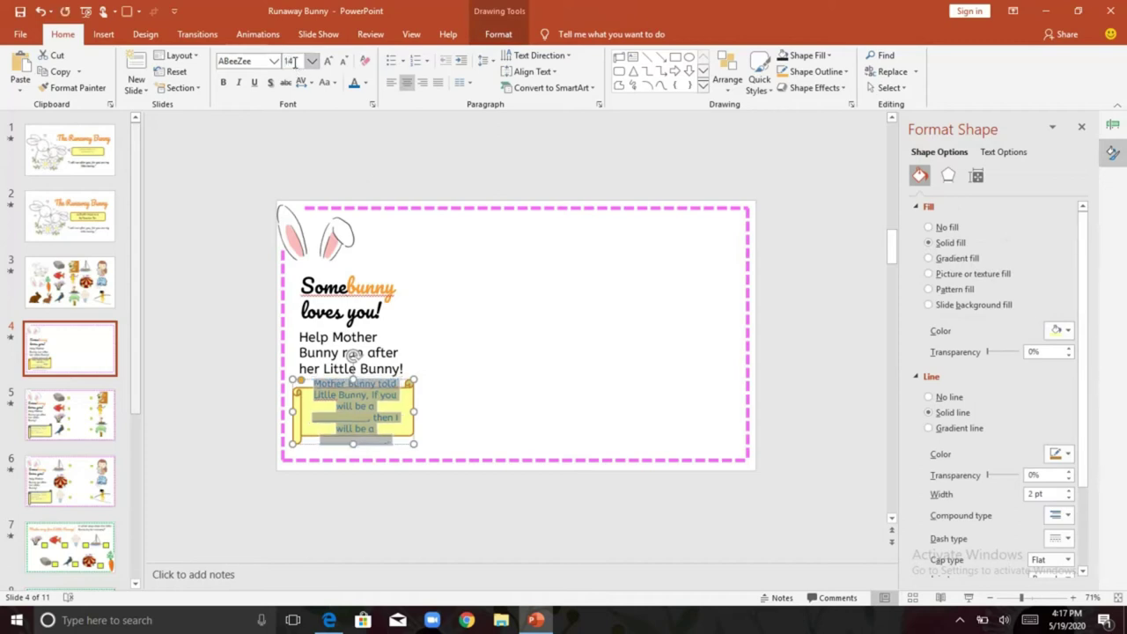
click(393, 85)
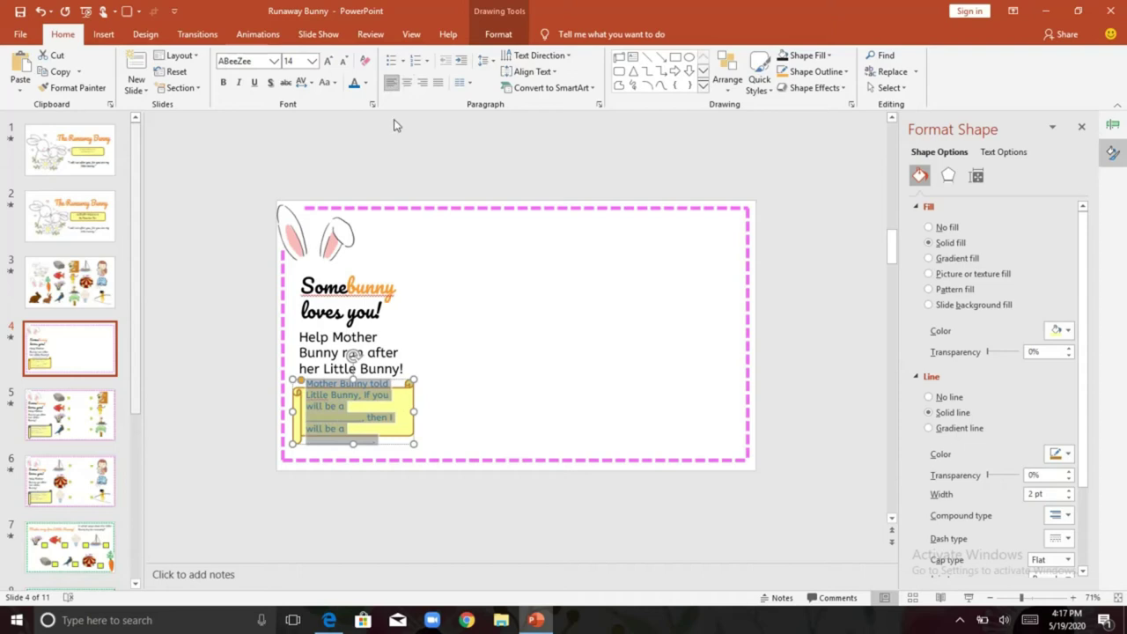
click(365, 82)
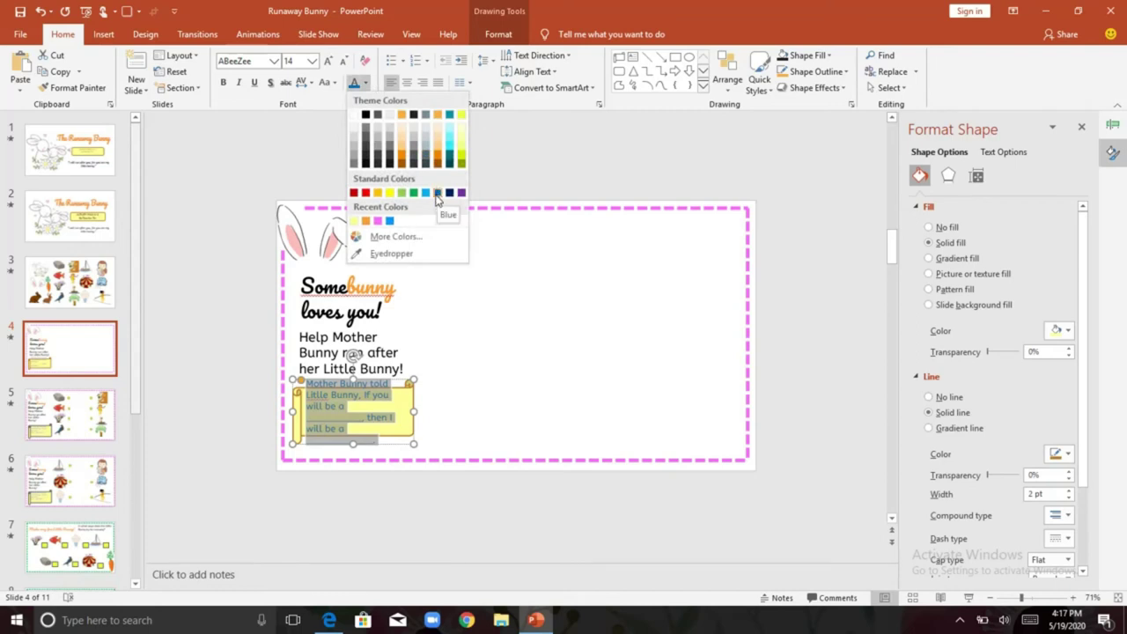
click(438, 193)
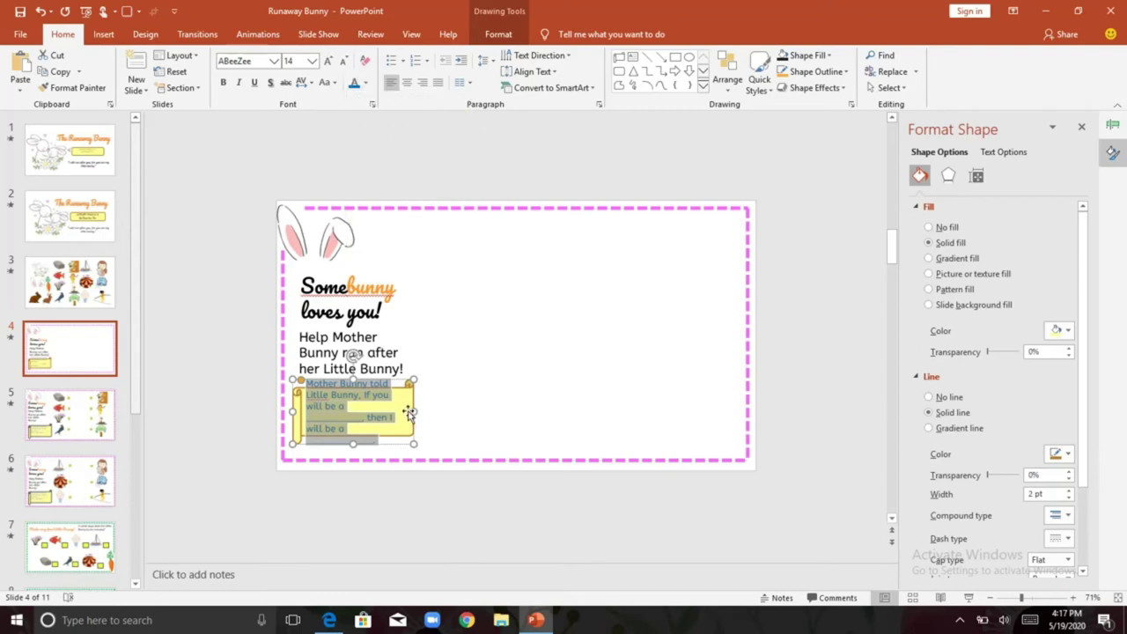
Enlarge the scroll shape slightly from its corner handle.
click(452, 413)
click(414, 417)
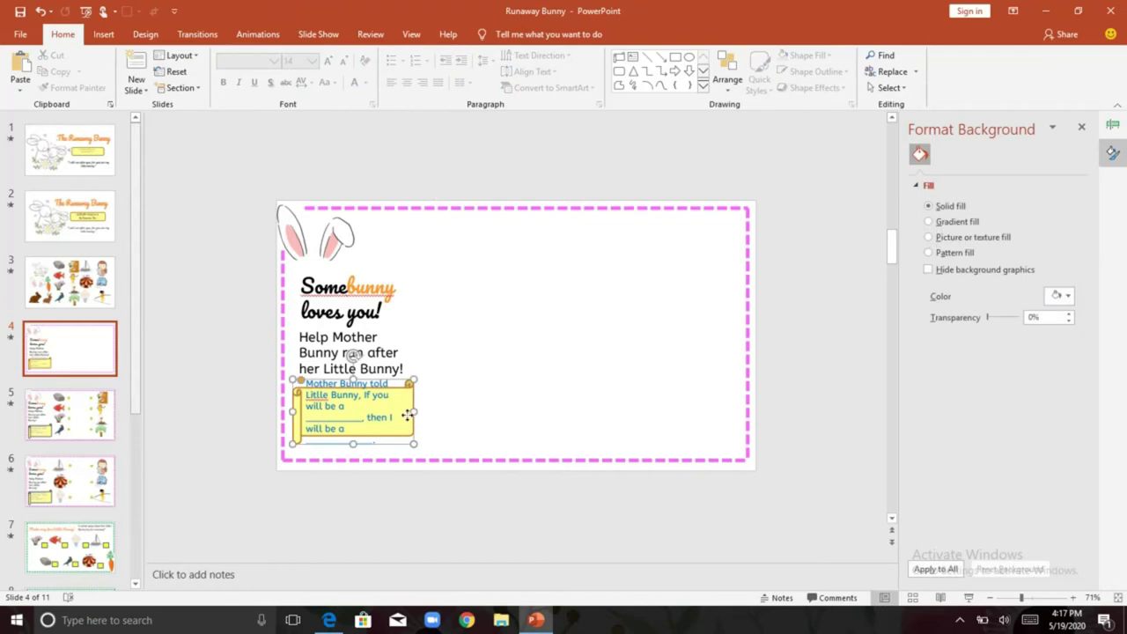
drag(414, 440, 430, 437)
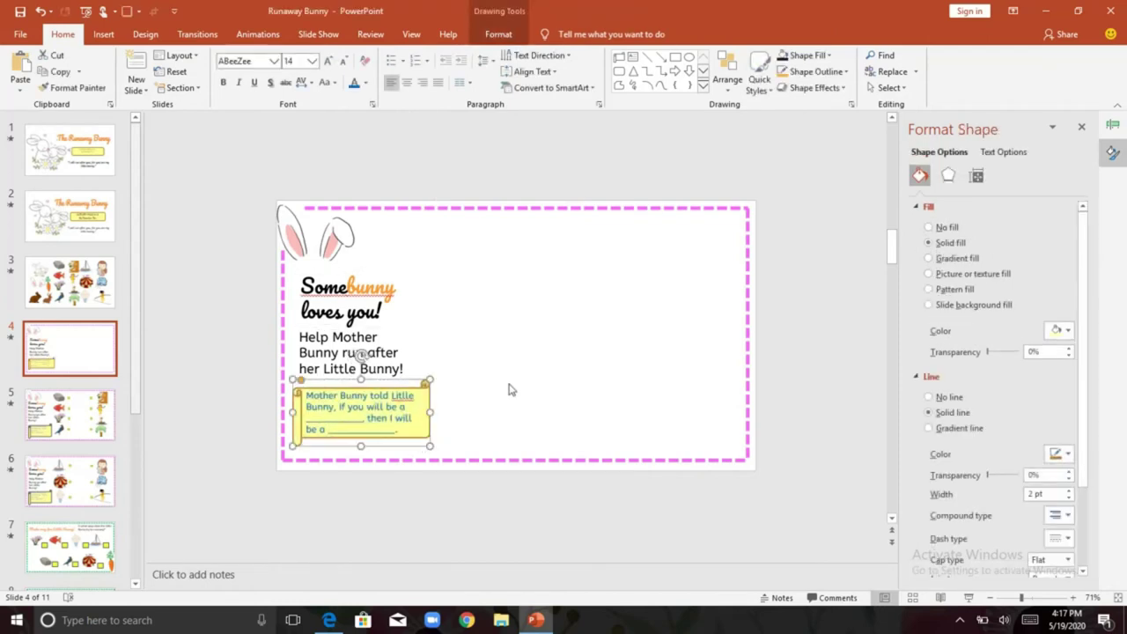
Correct the misspelled 'Little' using the spelling suggestion.
click(511, 389)
click(354, 430)
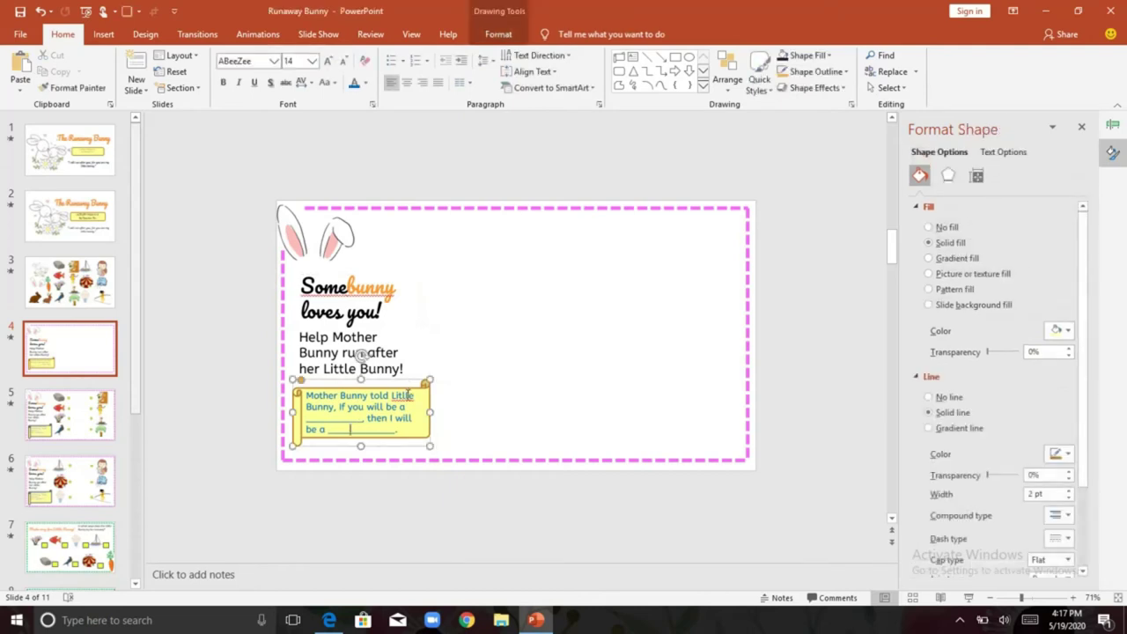
right_click(408, 395)
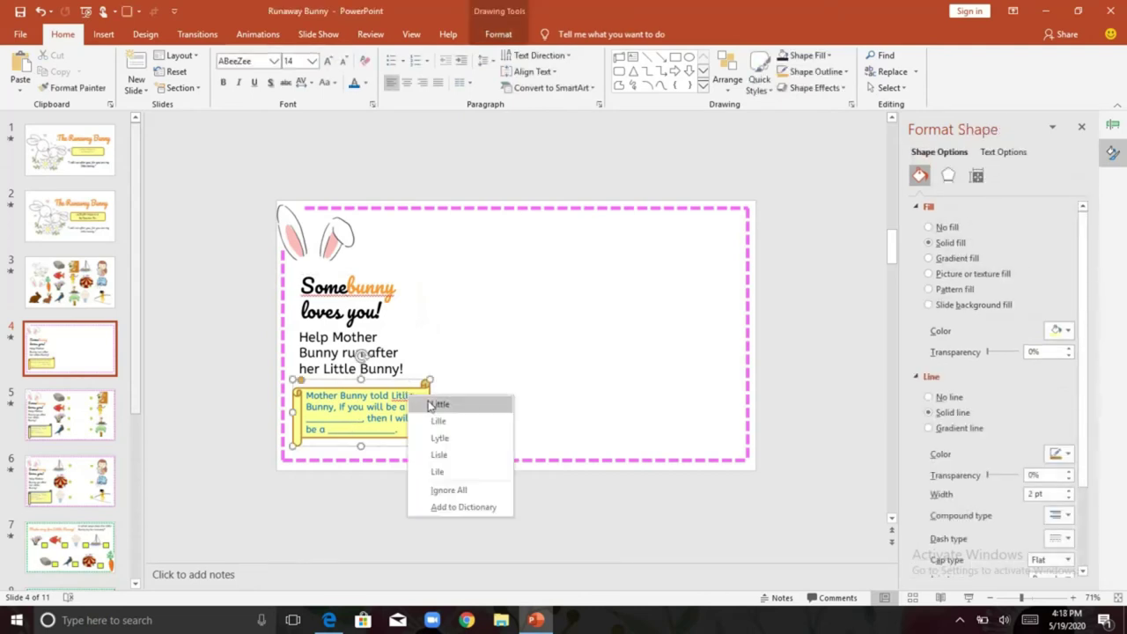
click(437, 402)
Make the word 'If' red and bold.
double_click(342, 407)
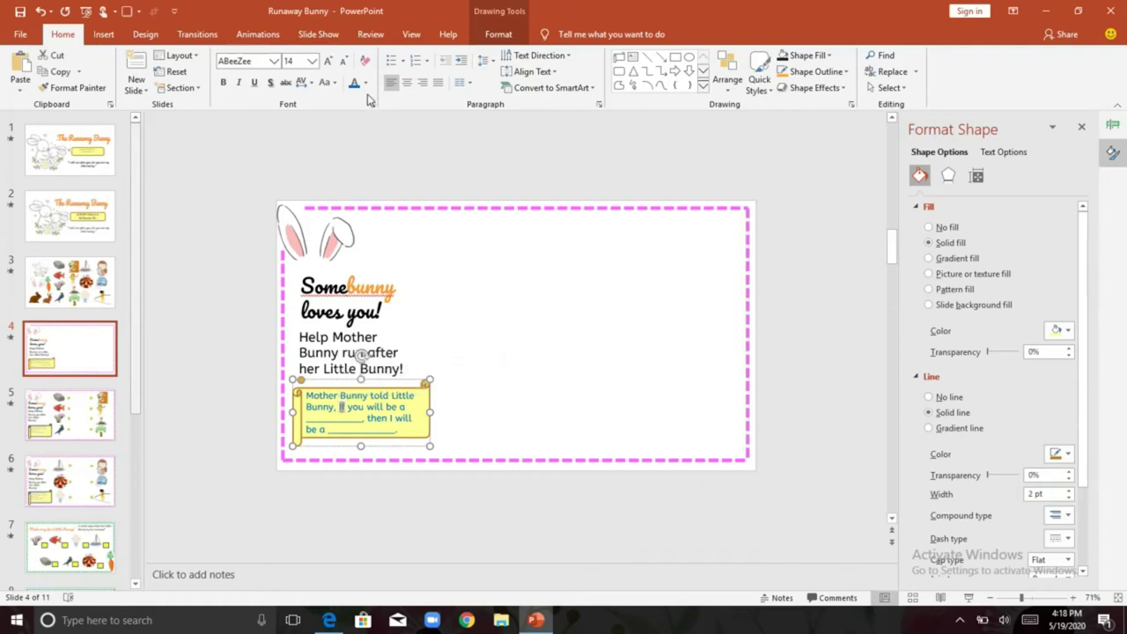
click(366, 86)
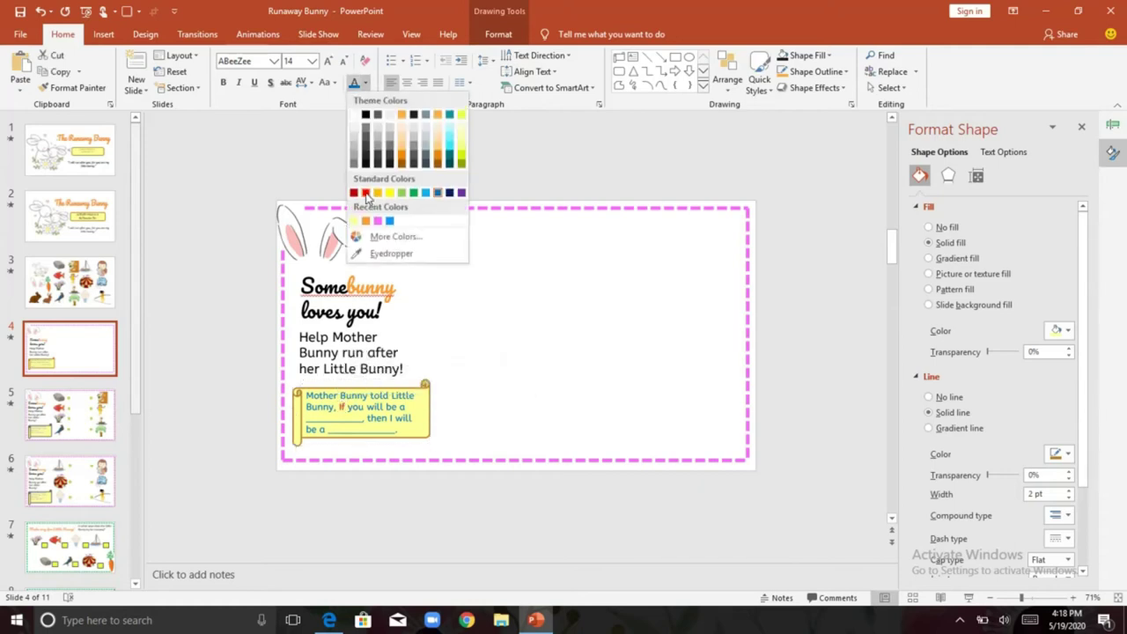
click(367, 197)
key(ctrl+b)
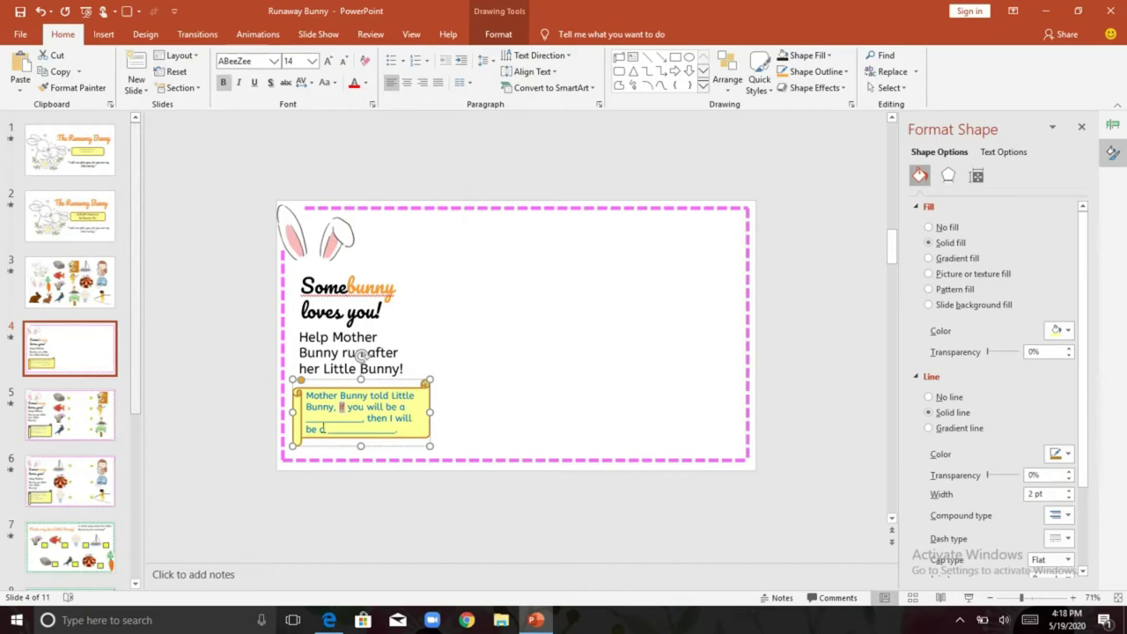
click(357, 428)
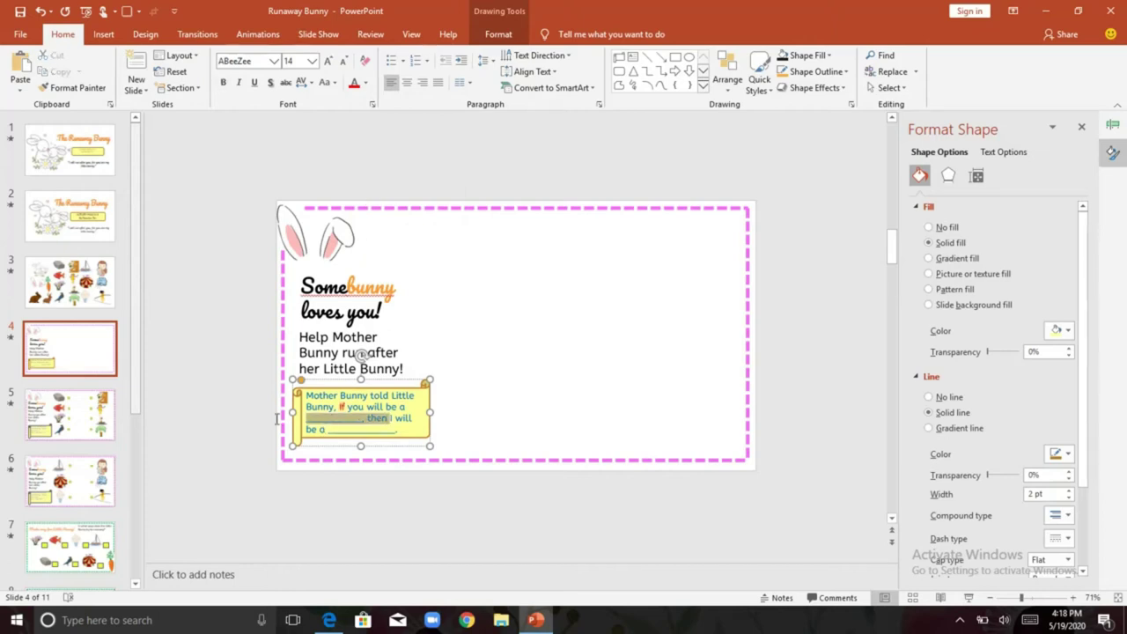
Make the word 'then' bold and red.
drag(389, 421, 369, 421)
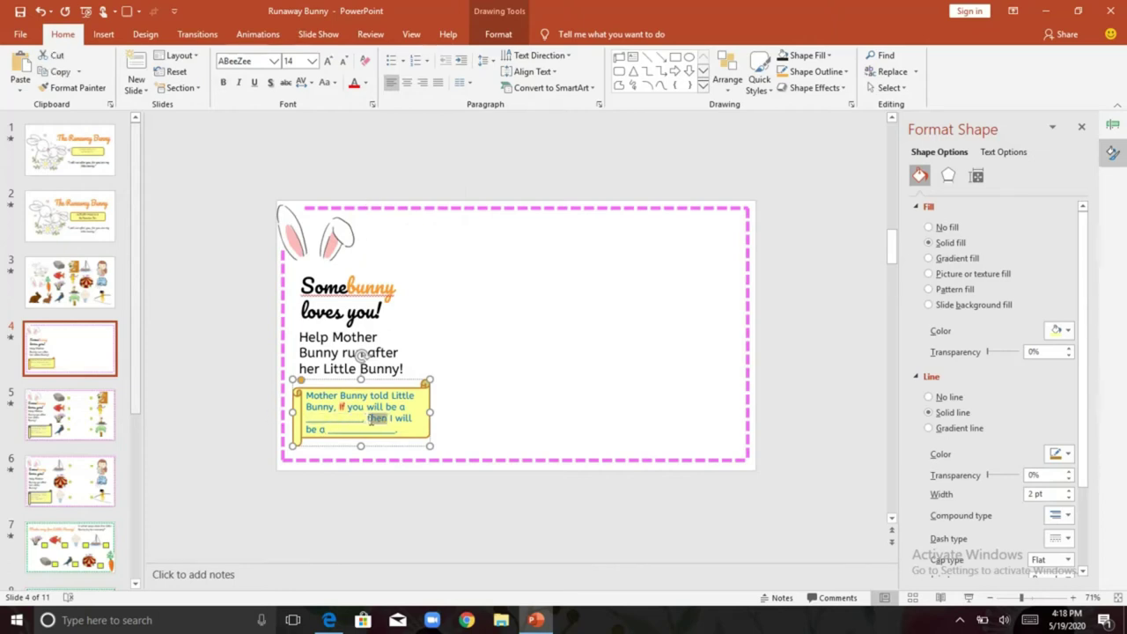
key(ctrl+b)
click(352, 84)
click(445, 287)
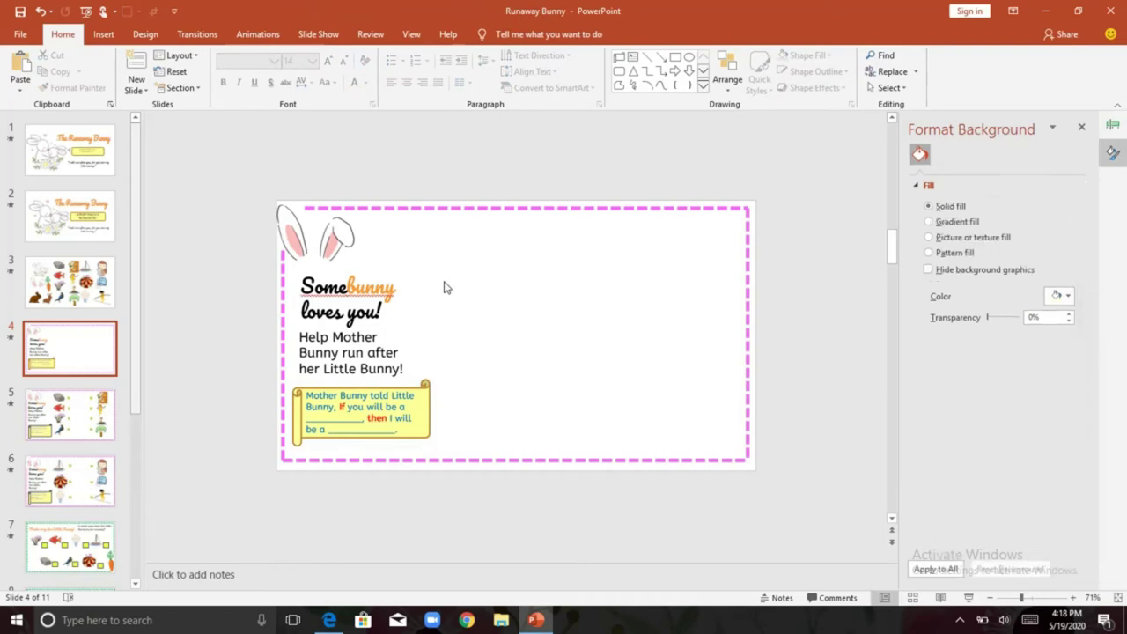
Select the rock, fish, flower and bird pictures on slide 3.
click(108, 401)
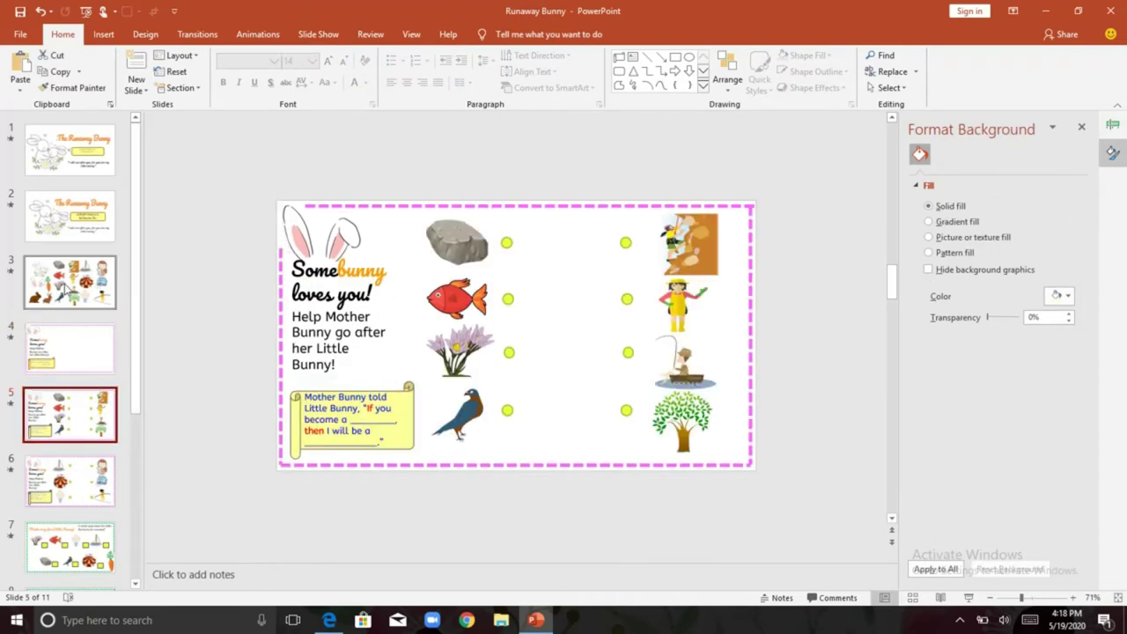
click(65, 288)
click(454, 247)
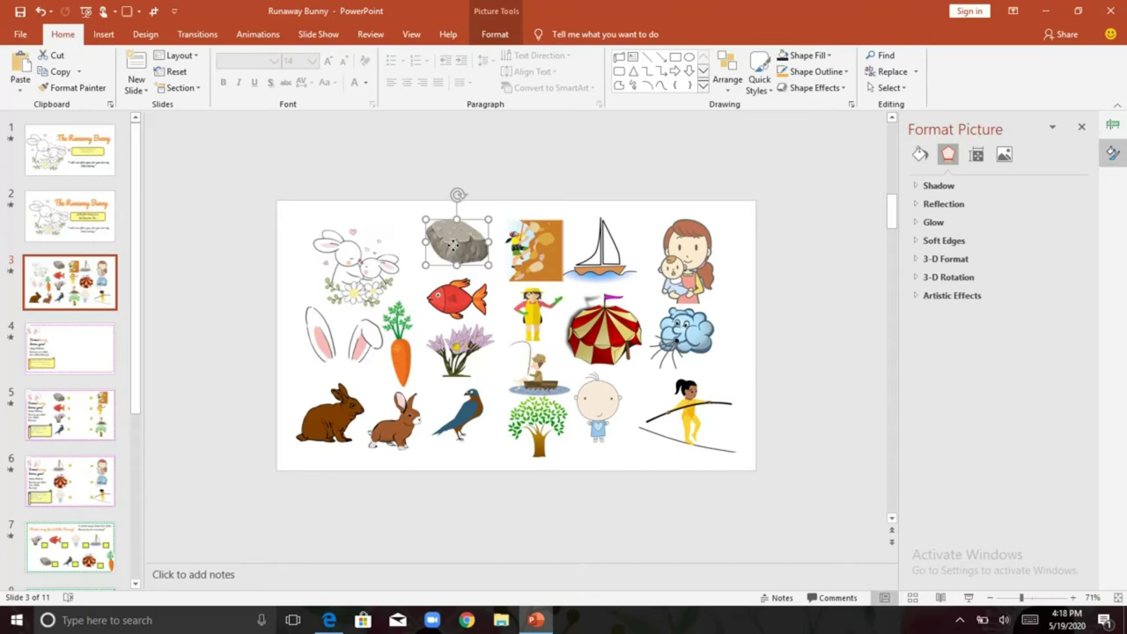
shift+click(463, 304)
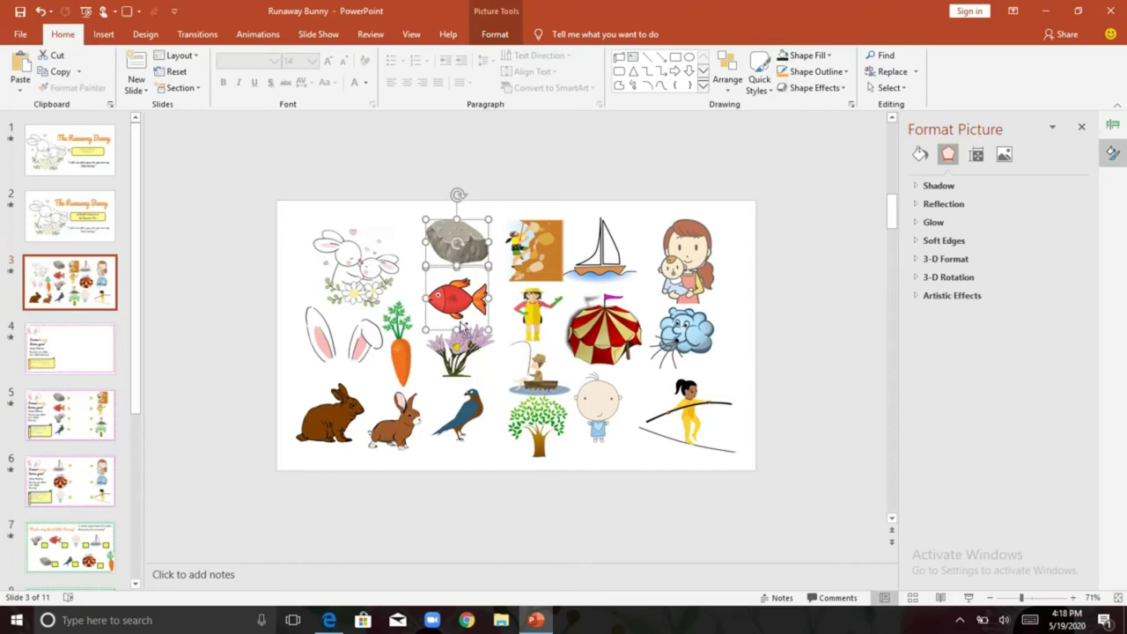
shift+click(459, 346)
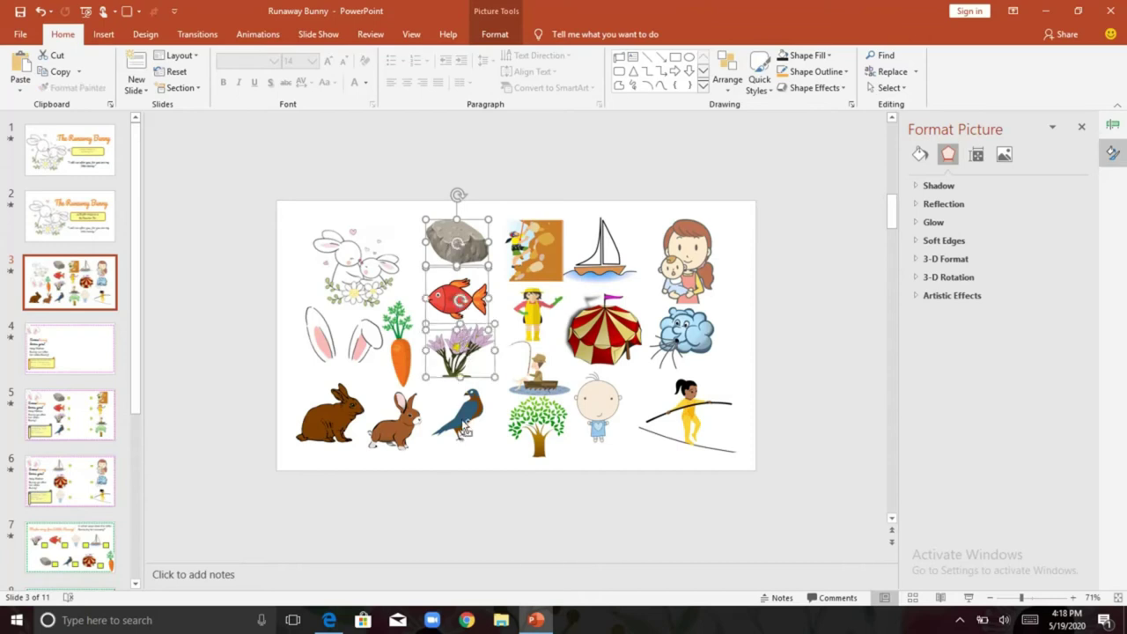
shift+click(461, 421)
Paste the four pictures onto slide 4 as a column right of the text.
click(93, 361)
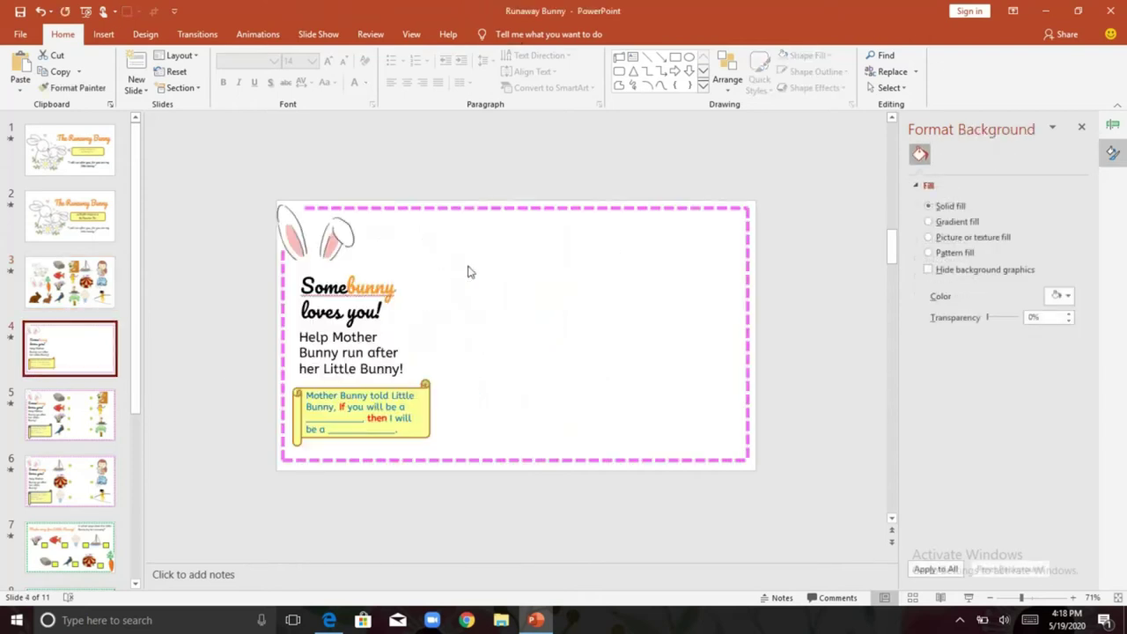
key(ctrl+v)
drag(465, 250, 474, 246)
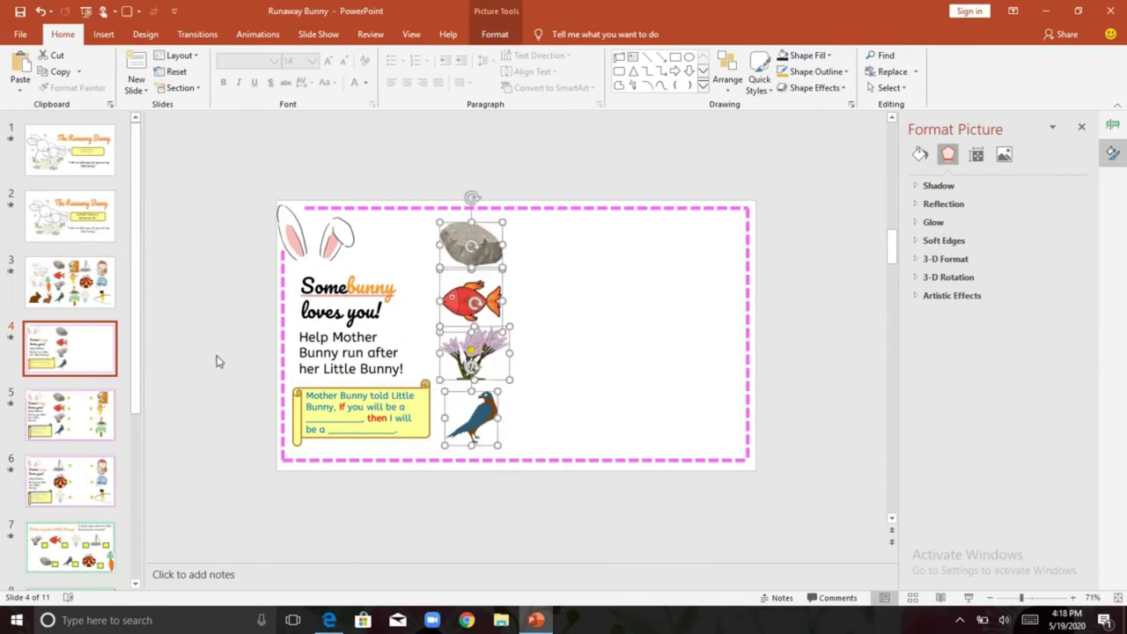
Select the climber, girl, boat-man and tree pictures on slide 3.
click(95, 407)
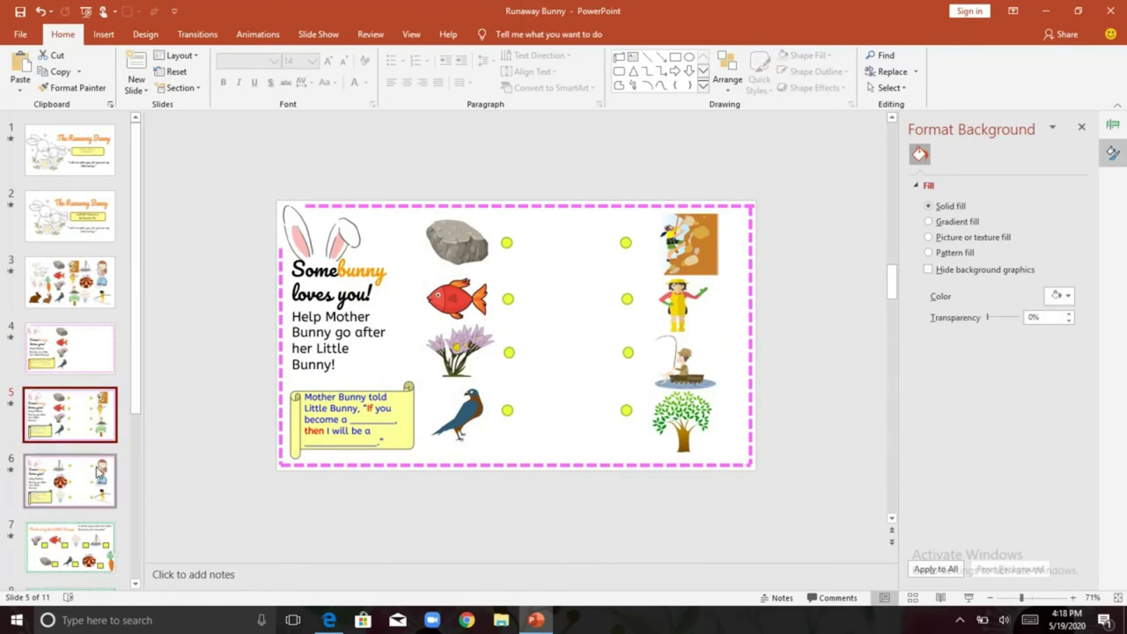
click(87, 304)
click(529, 239)
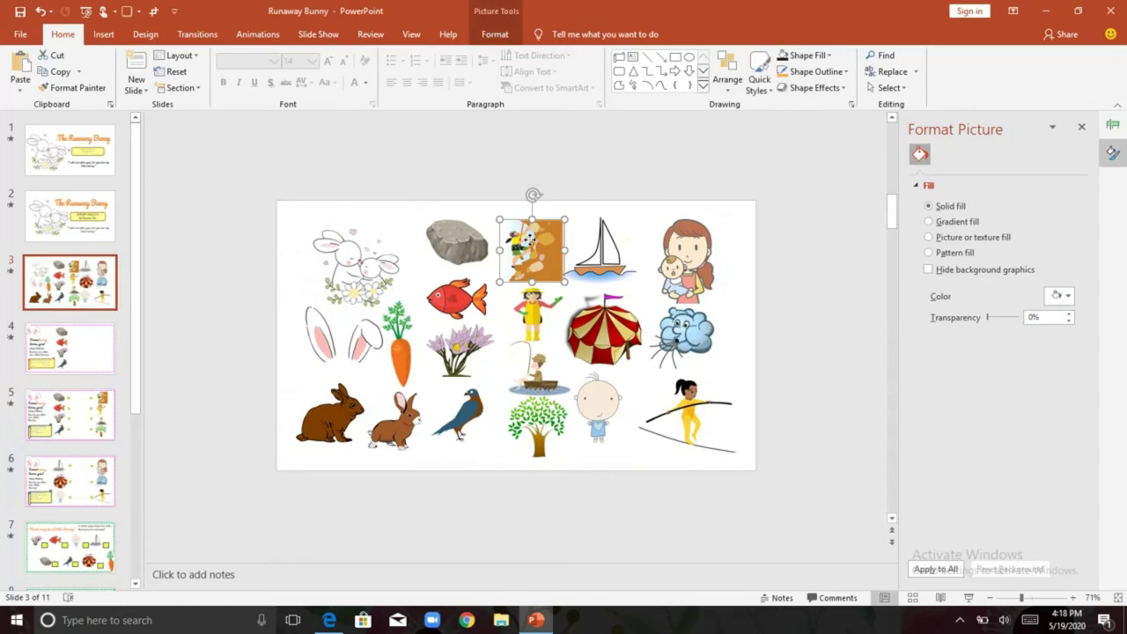
ctrl+click(537, 314)
ctrl+click(541, 388)
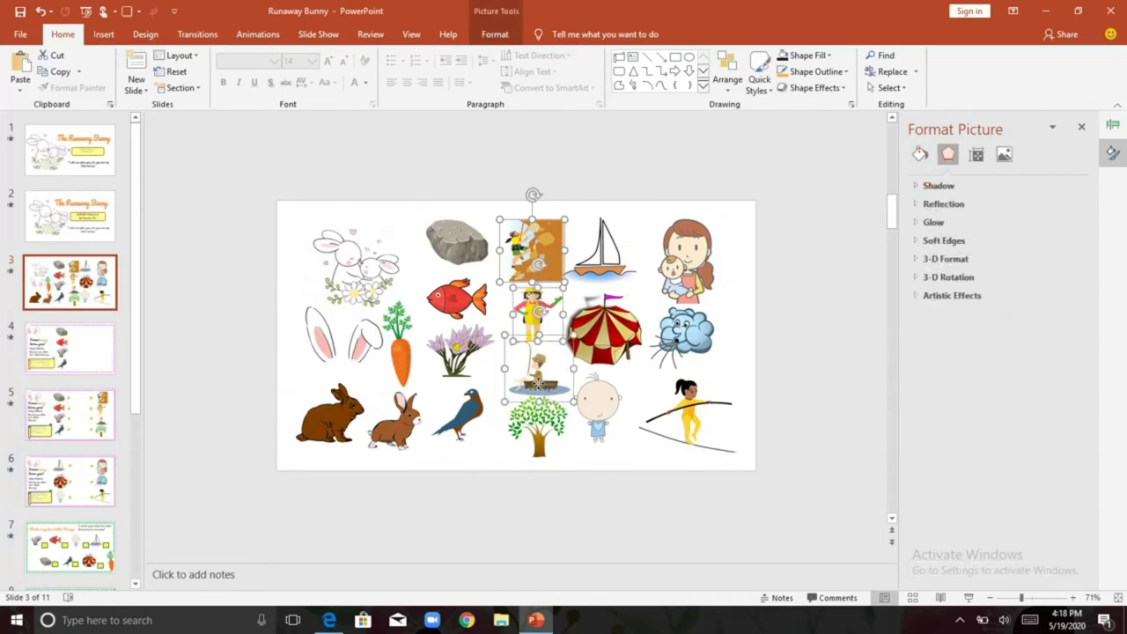
ctrl+click(545, 436)
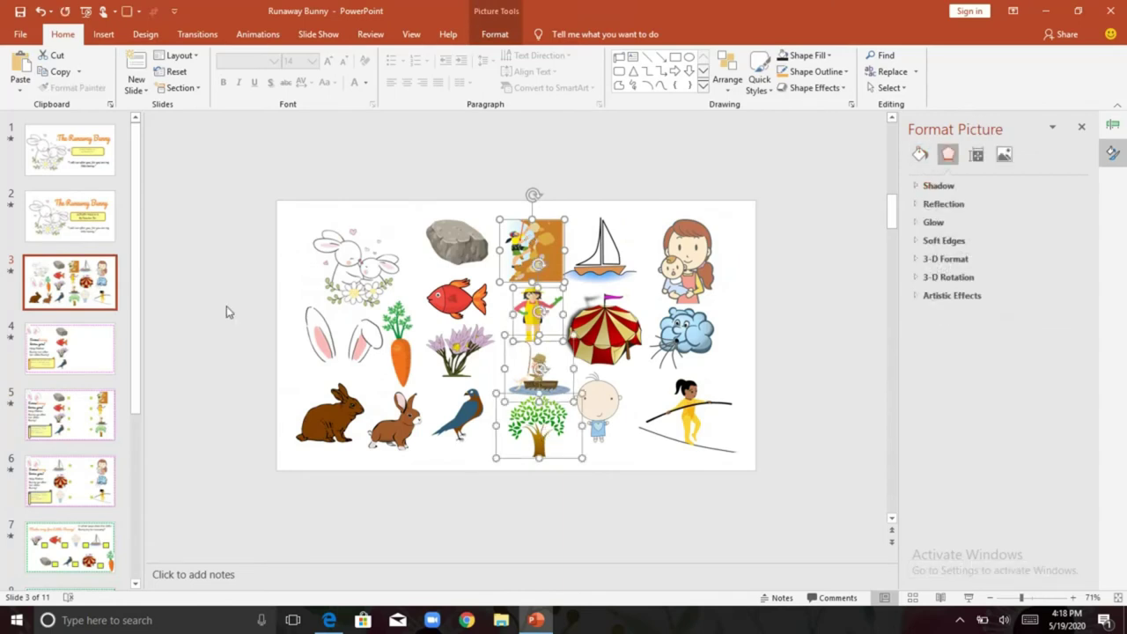
Paste the four pictures onto slide 4 as a second column along the right edge.
click(98, 344)
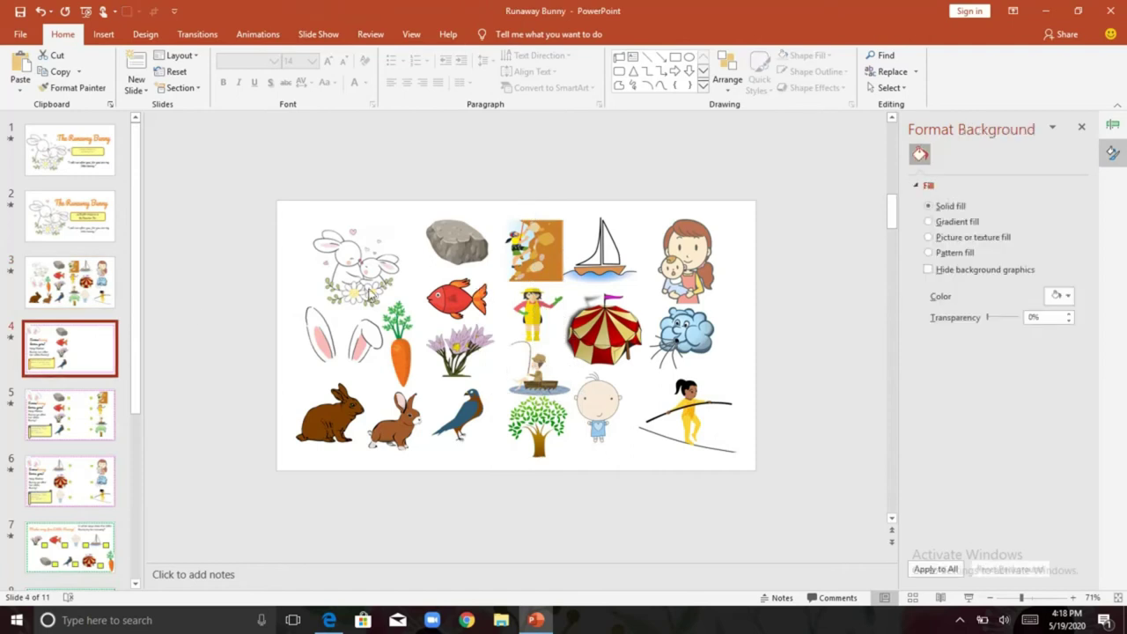
key(ctrl+v)
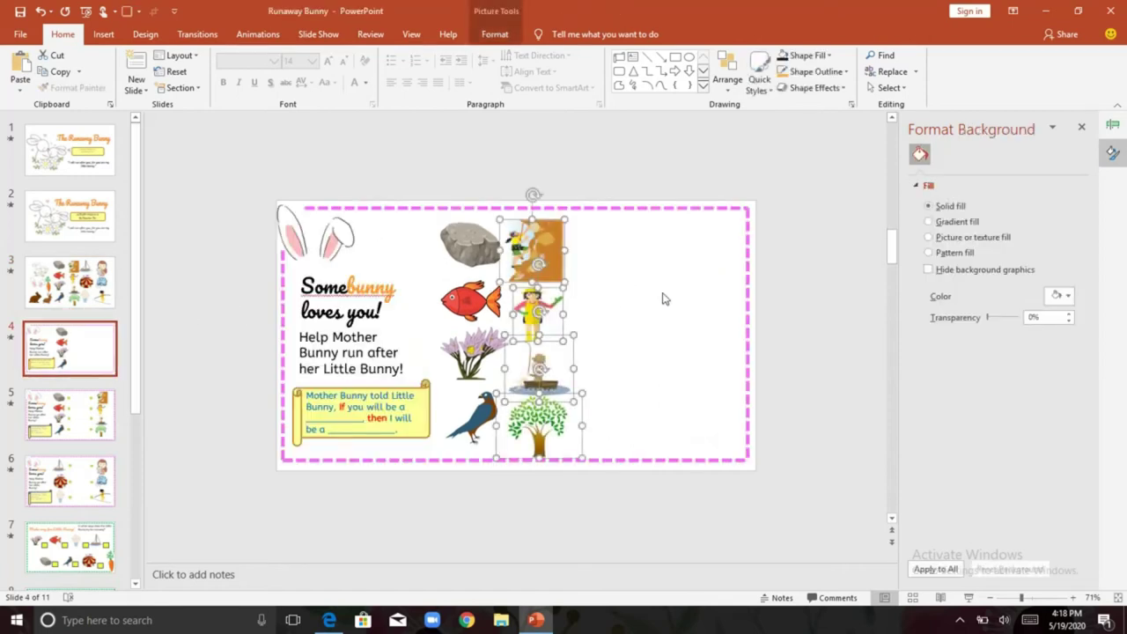
drag(534, 254, 698, 245)
click(776, 280)
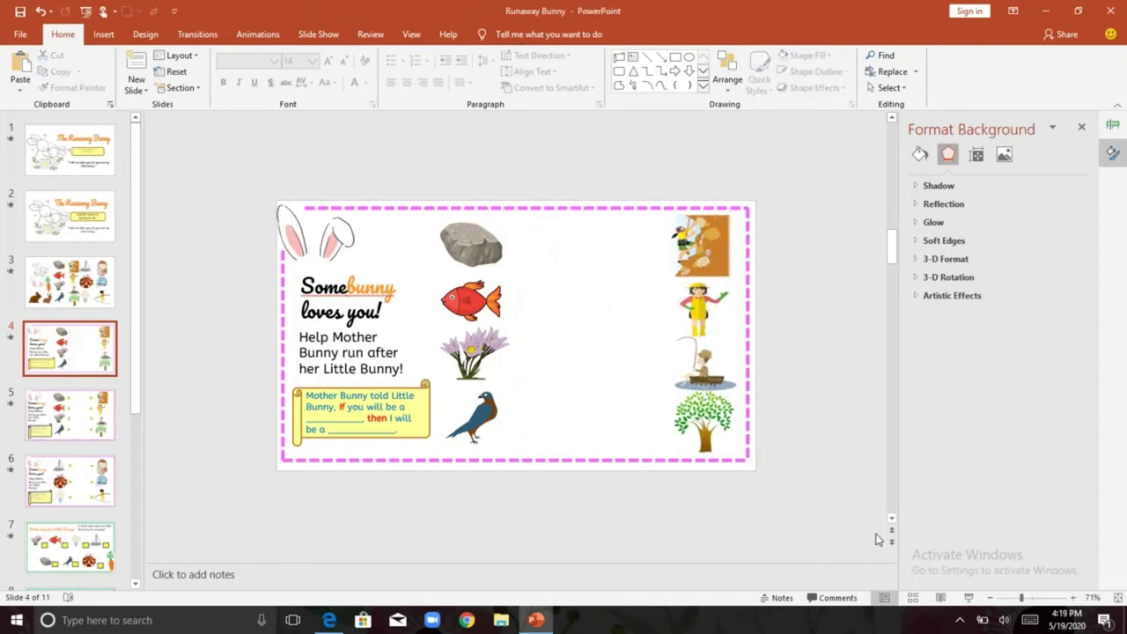
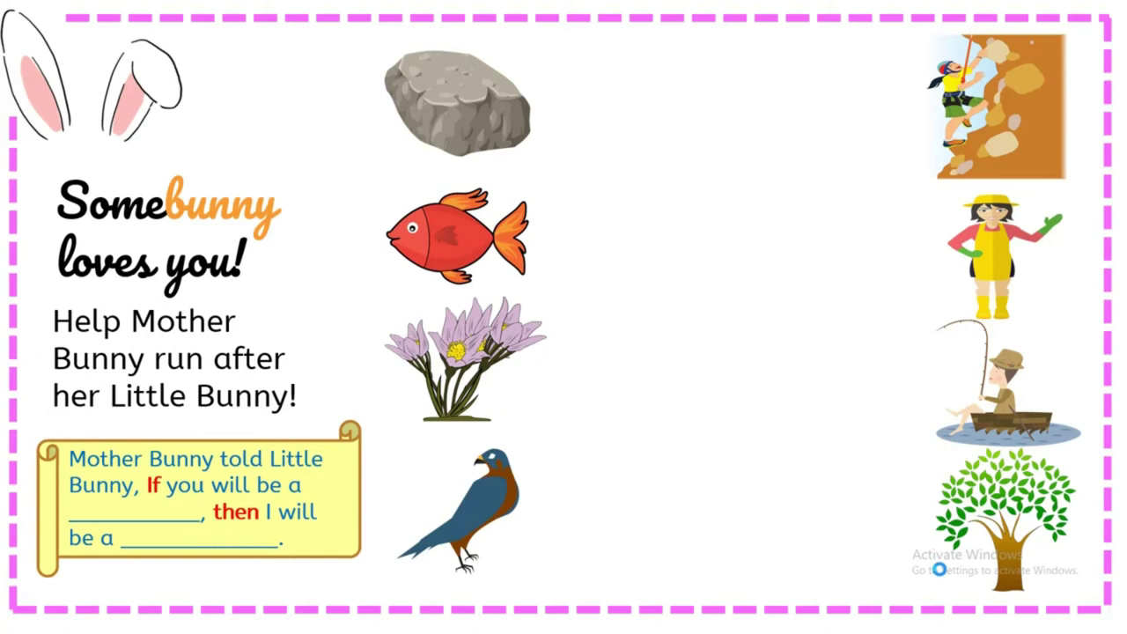
End the slide show and go back to editing slide 4 of the Runaway Bunny deck.
key(Escape)
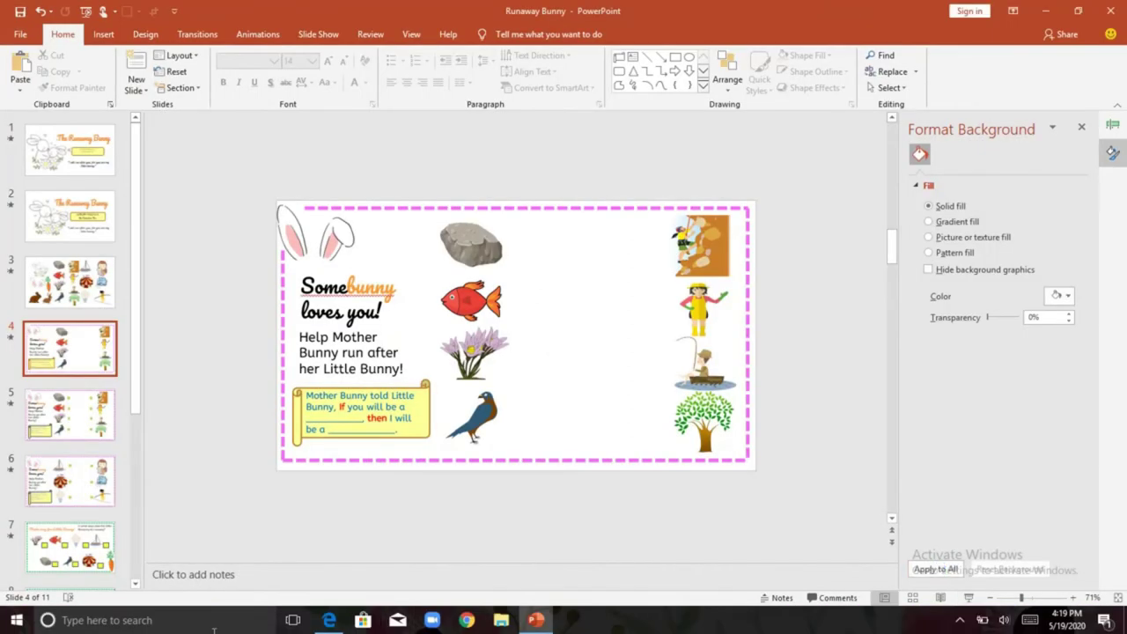
click(98, 407)
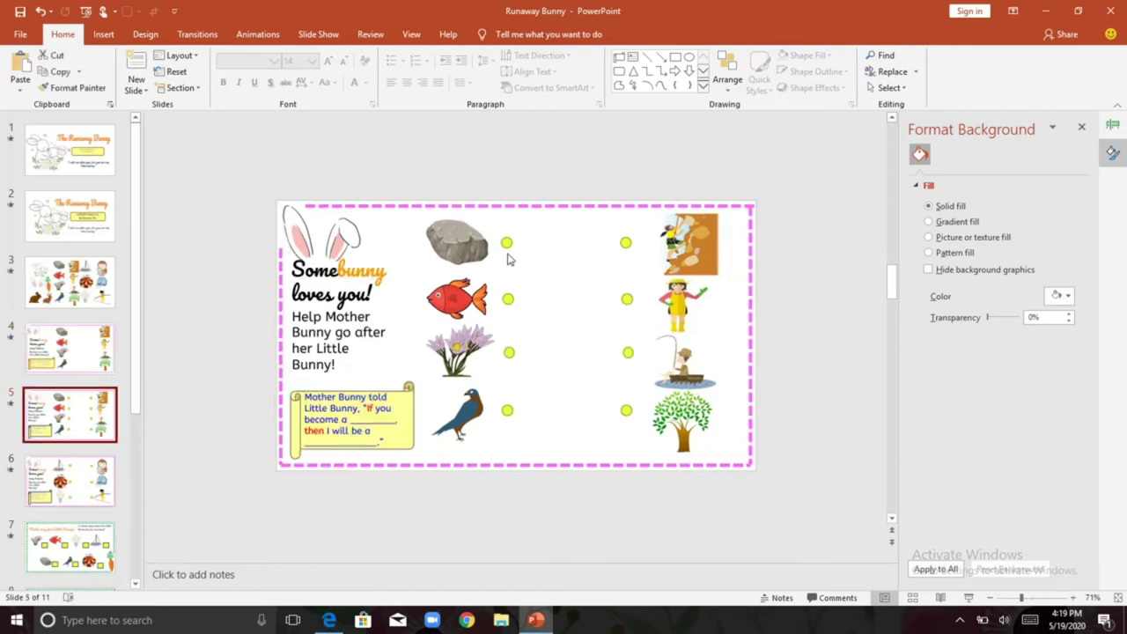
click(51, 366)
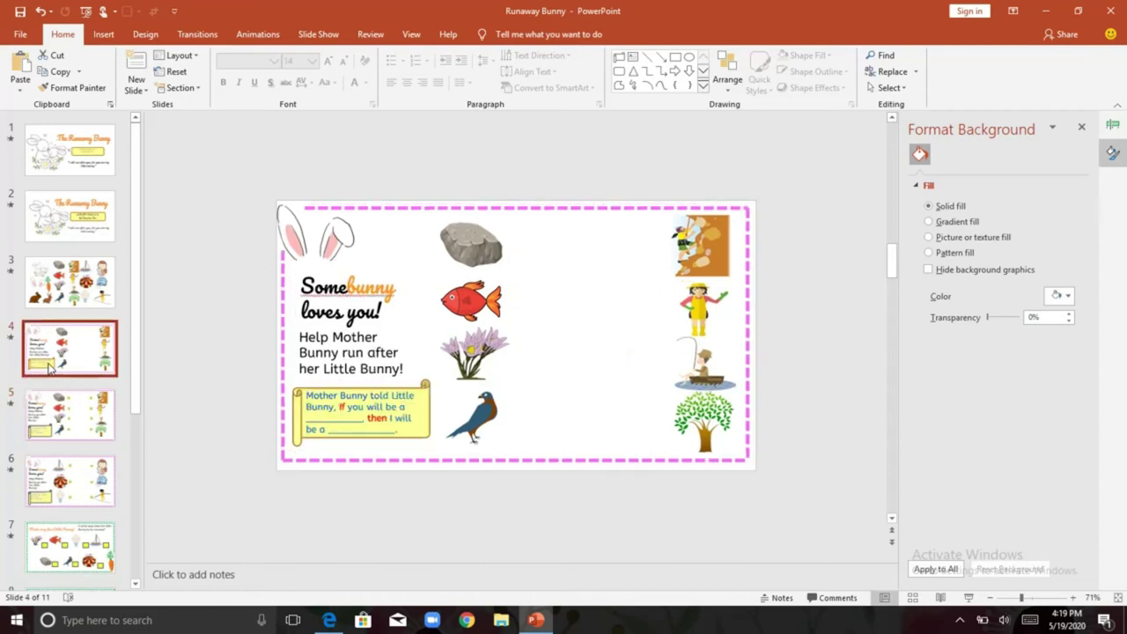
click(113, 40)
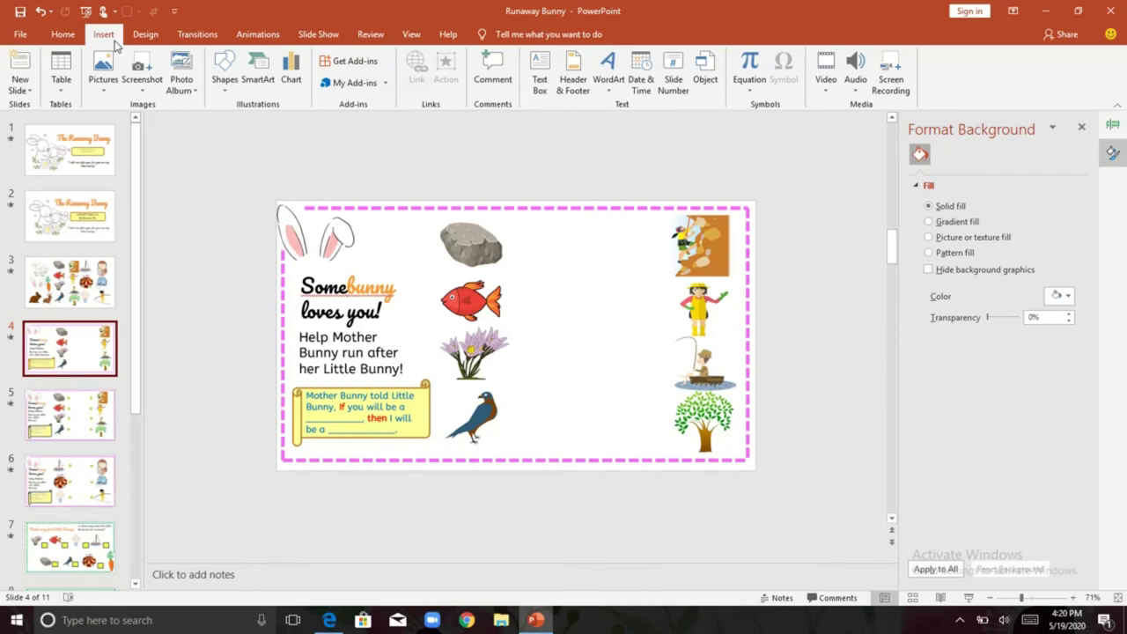
Draw a small yellow oval just right of the rock picture on slide 4.
click(236, 76)
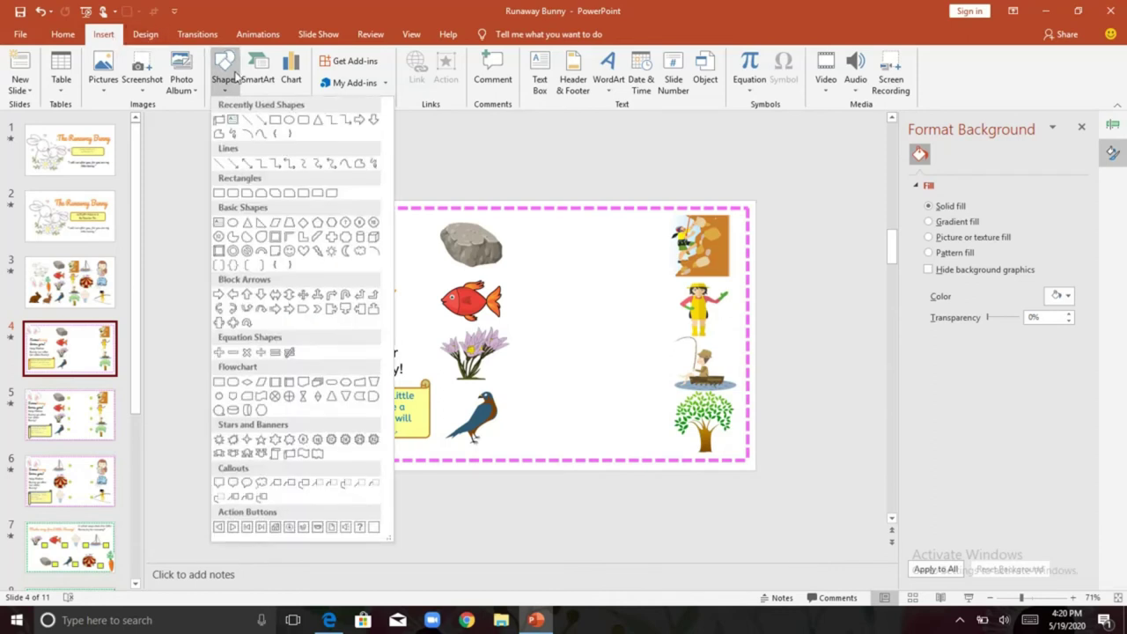
click(296, 120)
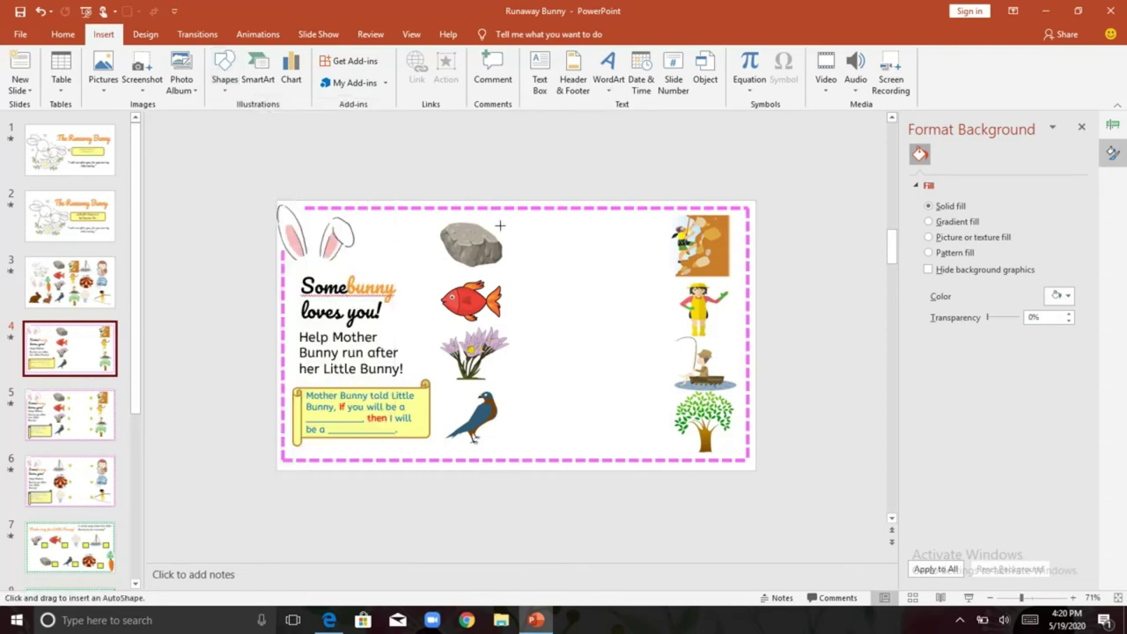
drag(515, 237, 531, 250)
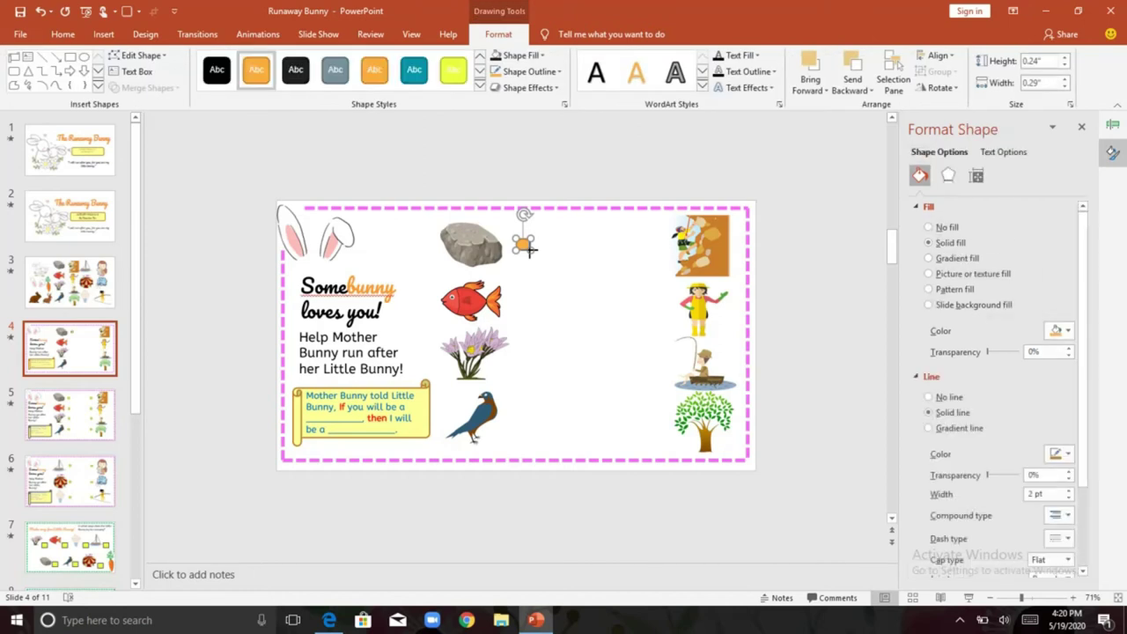
click(450, 71)
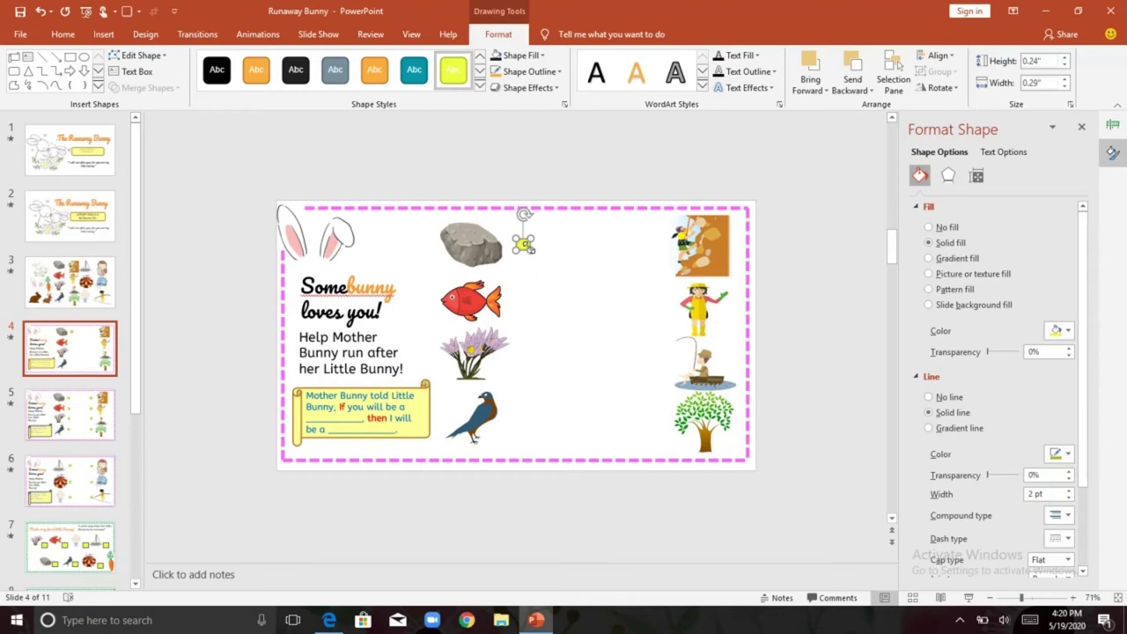
mouse_move(524, 249)
mouse_down()
mouse_move(432, 245)
mouse_move(531, 246)
mouse_up()
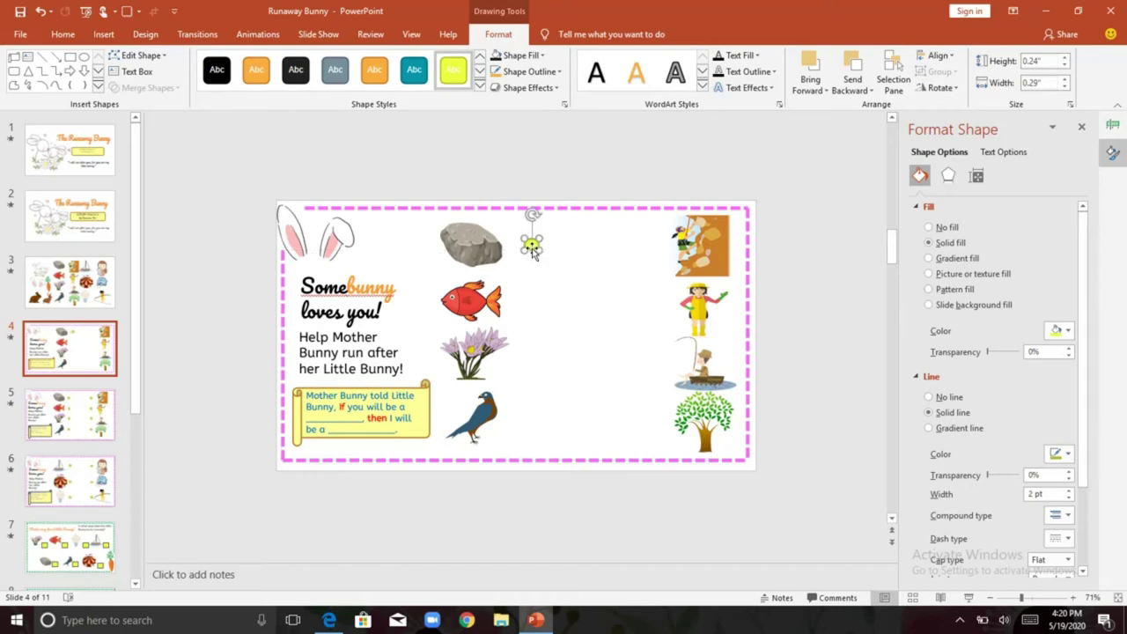
Copy the oval into a column of four, then duplicate that column beside the people.
key(ctrl+c)
key(ctrl+v)
drag(532, 248, 530, 426)
key(ctrl+v)
key(ctrl+v)
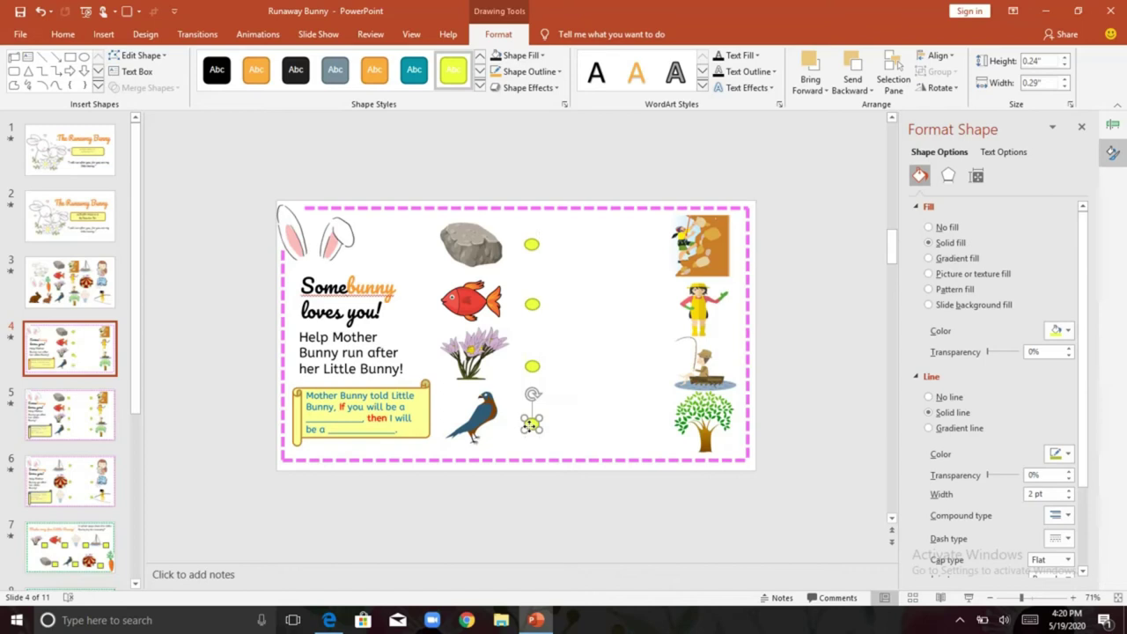
shift+click(533, 366)
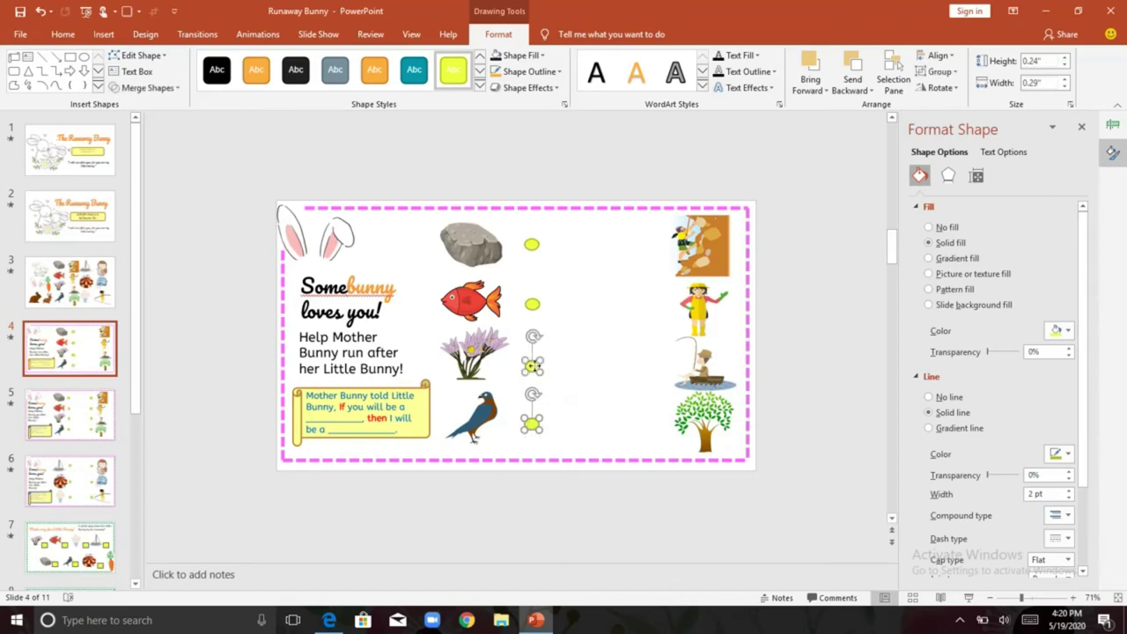
shift+click(533, 305)
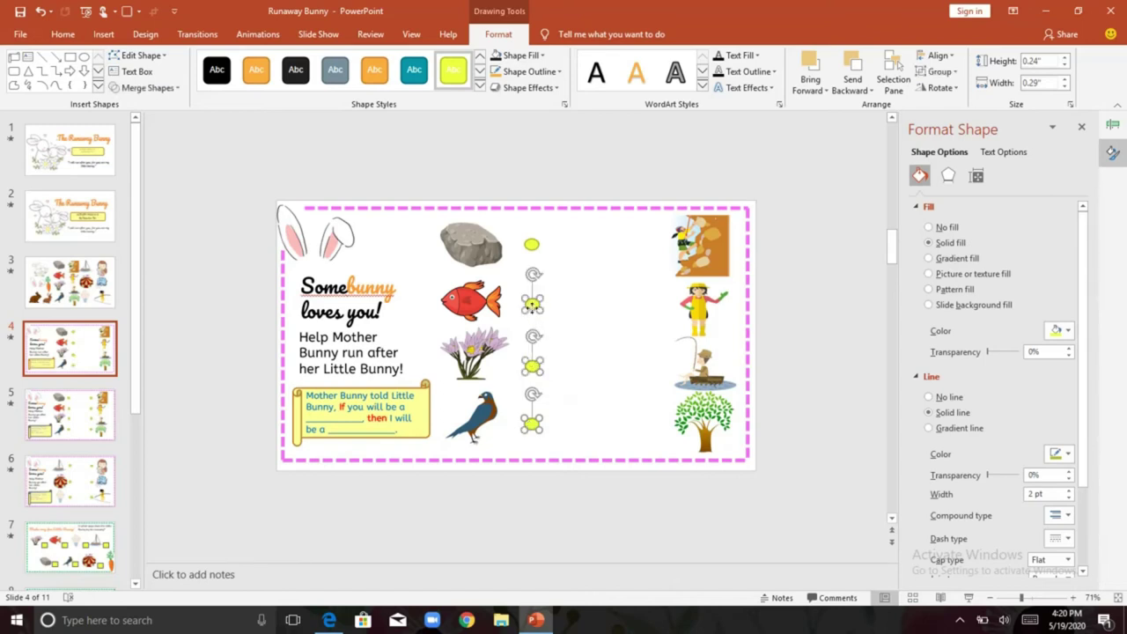
shift+click(531, 245)
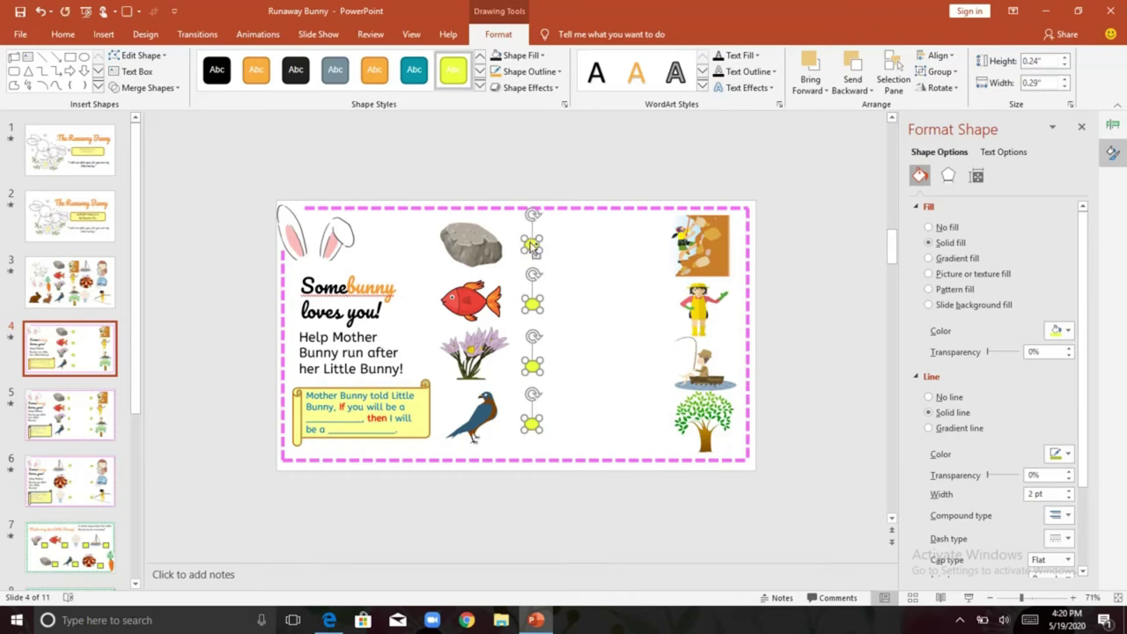
ctrl+drag(531, 245, 637, 240)
click(803, 270)
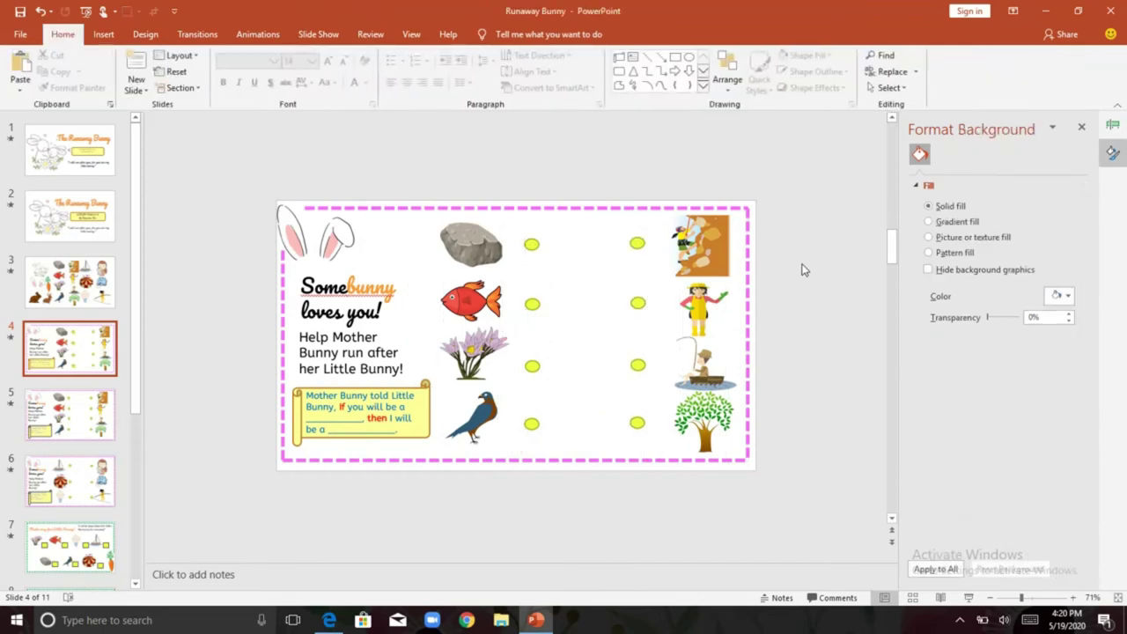
Browse slides 5, 6 and 4, then stop on slide 7, 'Make way for Little Bunny!'.
click(37, 422)
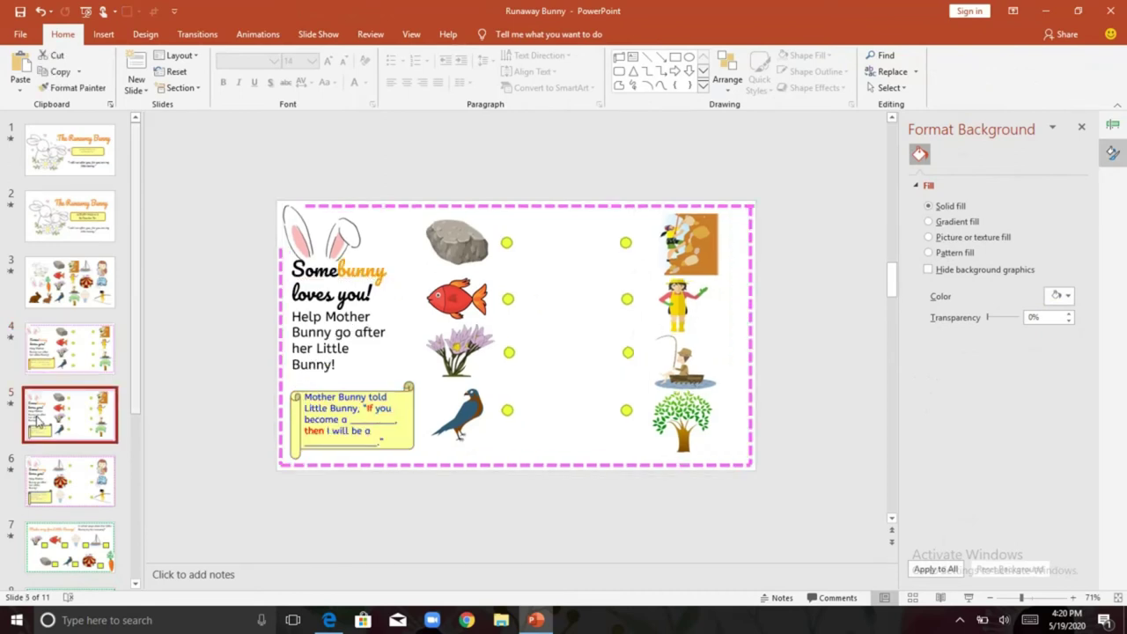
key(Down)
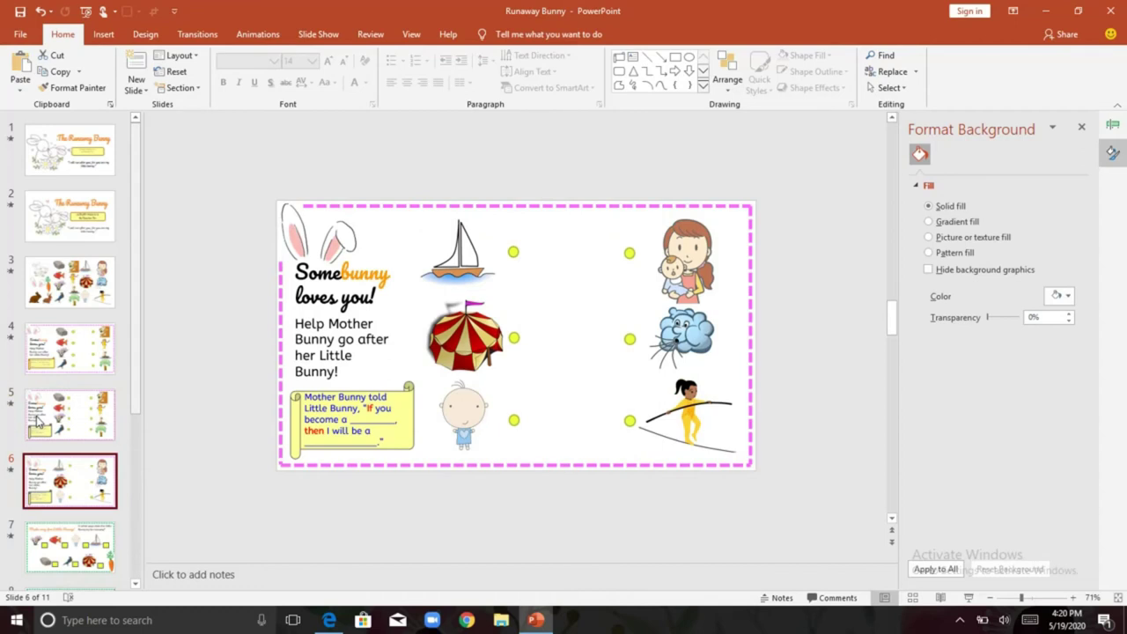
key(Up)
key(Up)
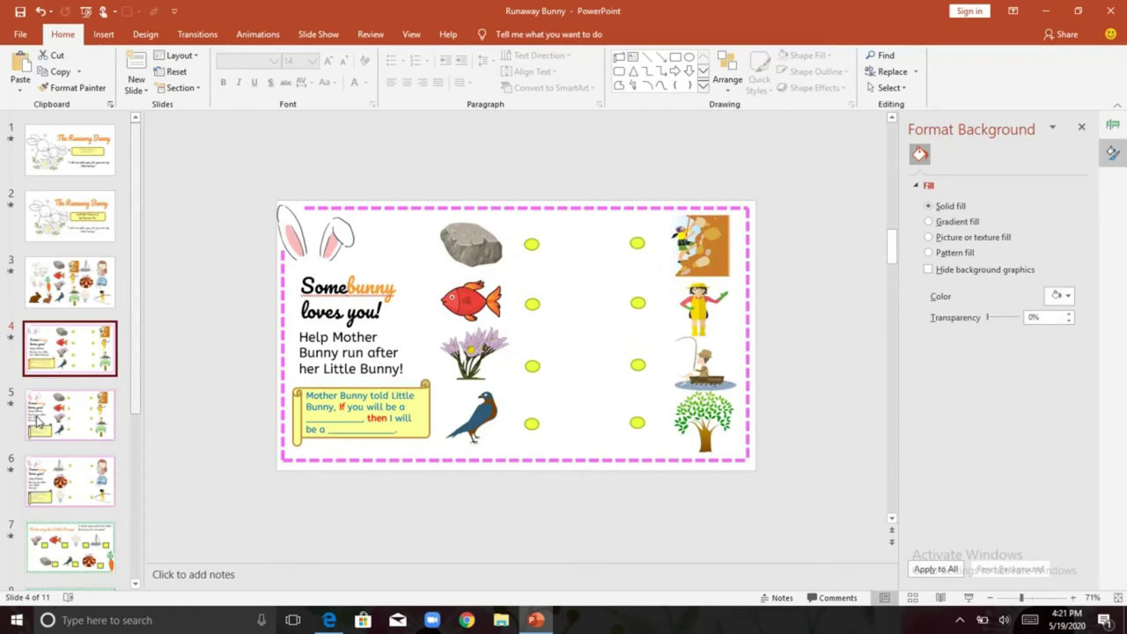
key(Down)
key(Down)
key(Down)
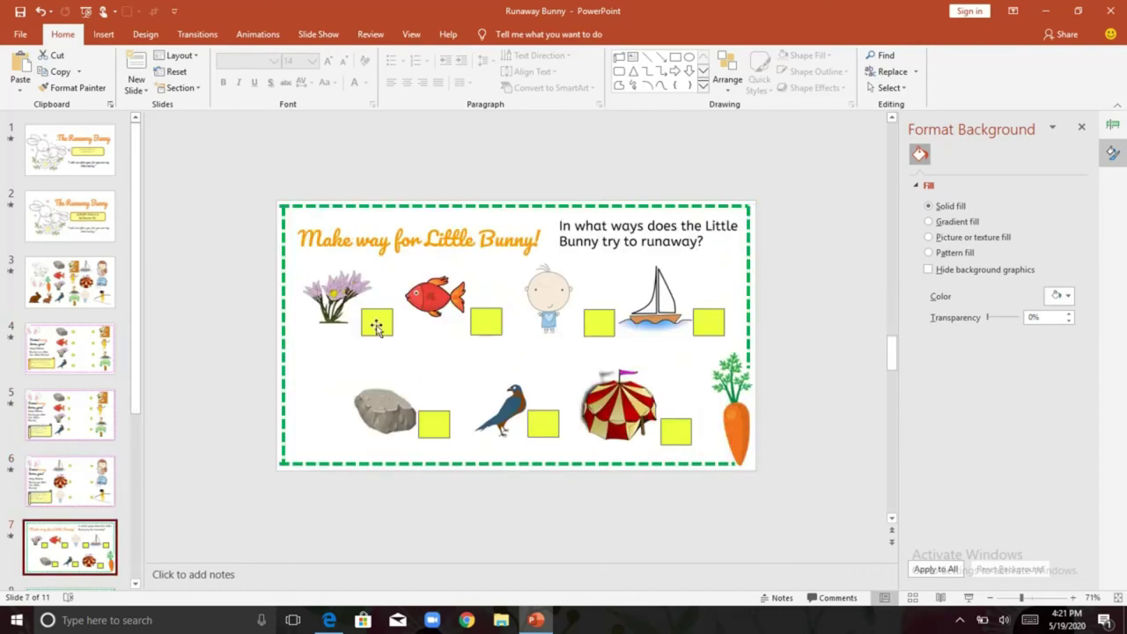
Add a new slide after slide 7 and give it the Blank layout.
drag(134, 402, 134, 464)
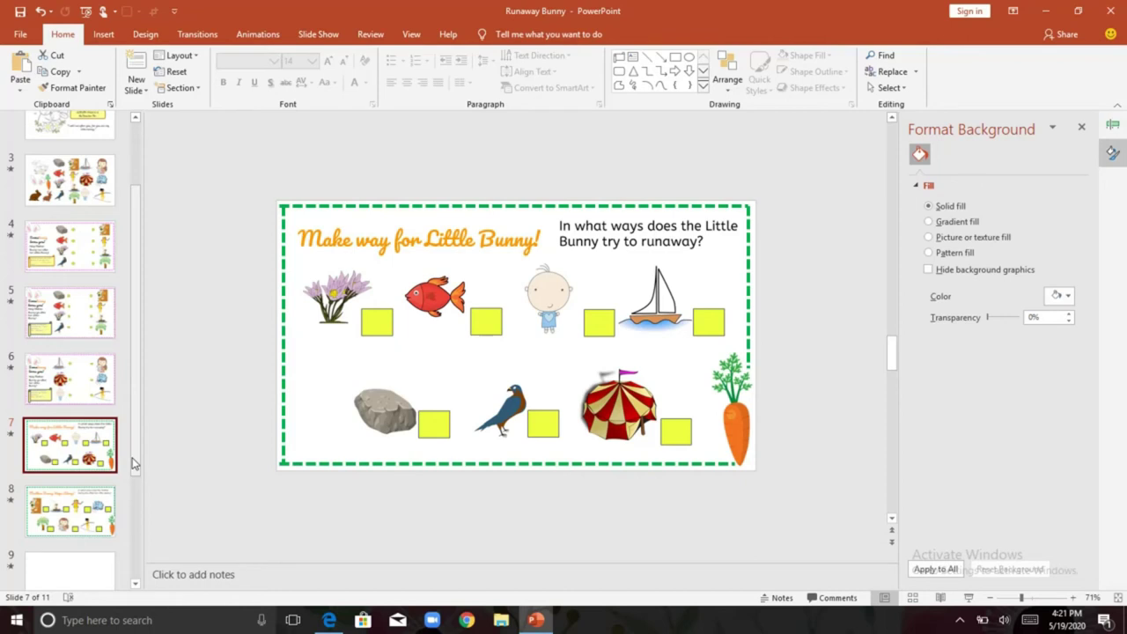
click(71, 499)
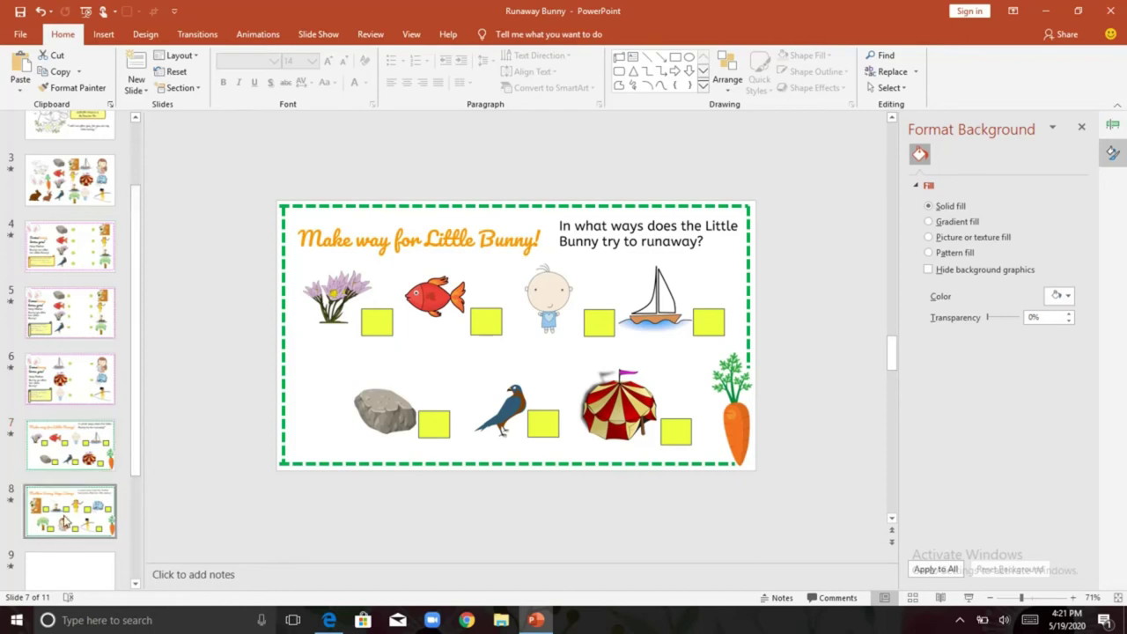
click(75, 467)
drag(75, 467, 137, 62)
click(137, 62)
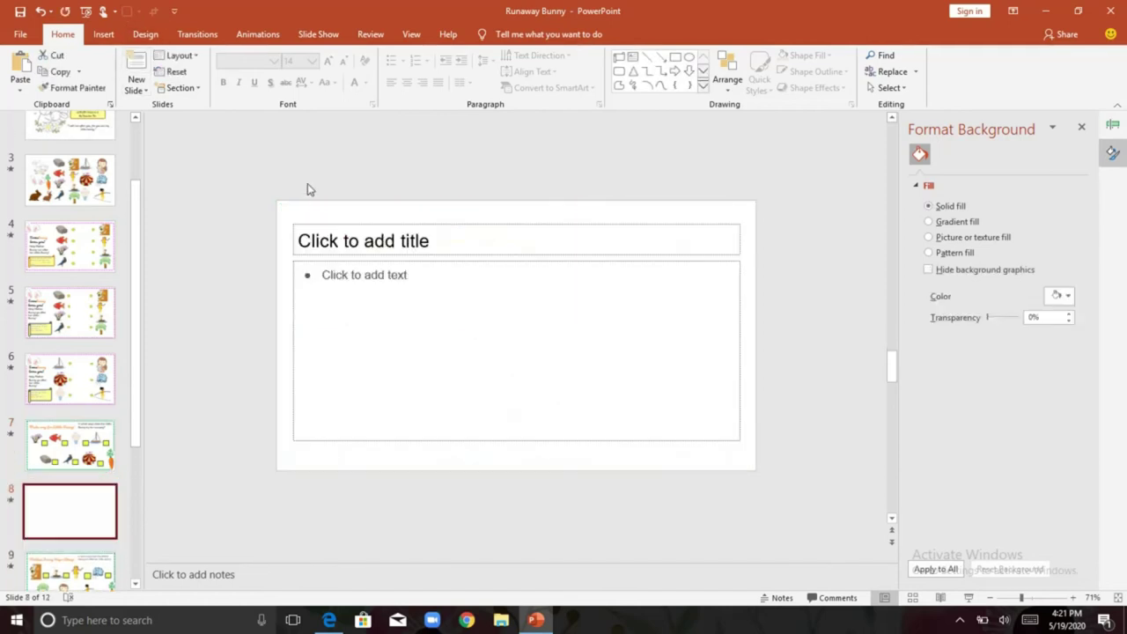
click(176, 55)
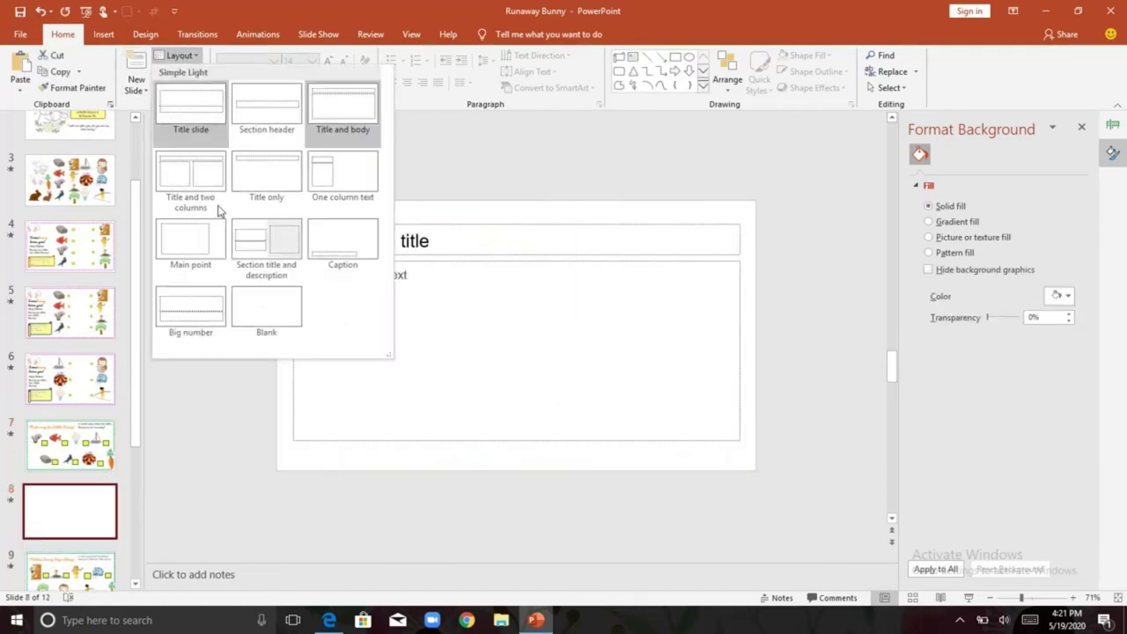
click(273, 317)
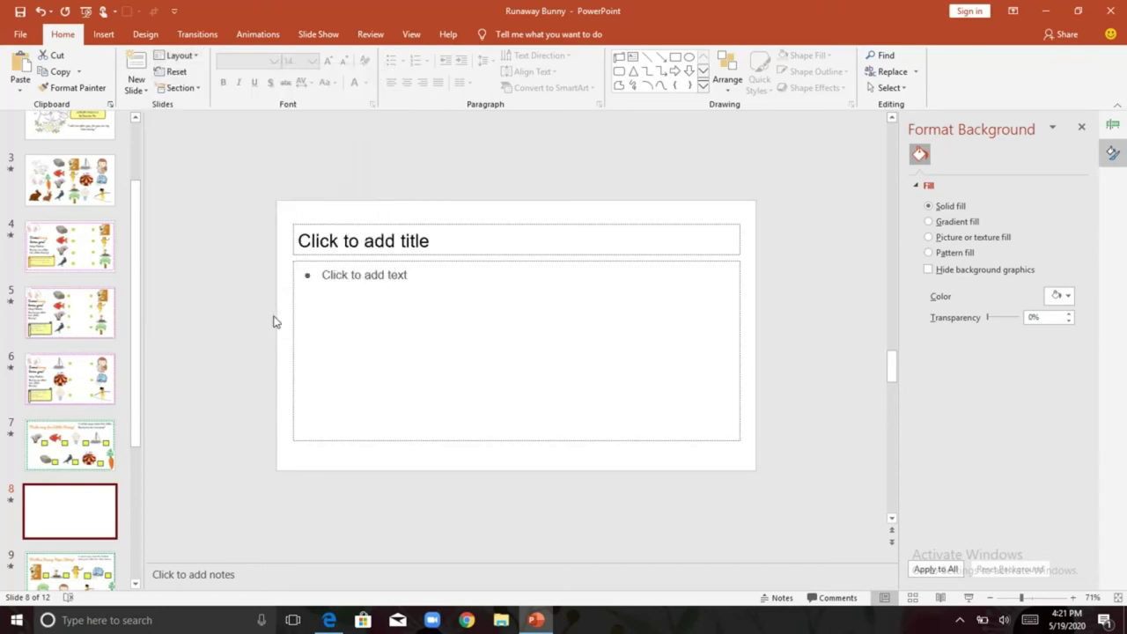
Check the new blank slide 8, then browse back to slide 7.
click(84, 457)
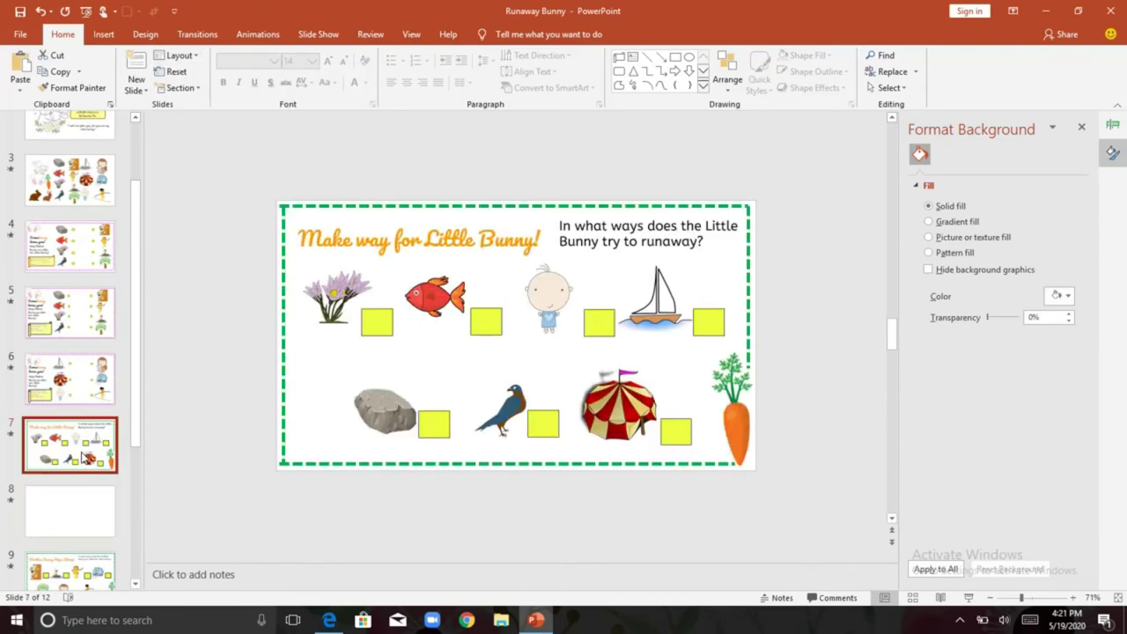
click(74, 522)
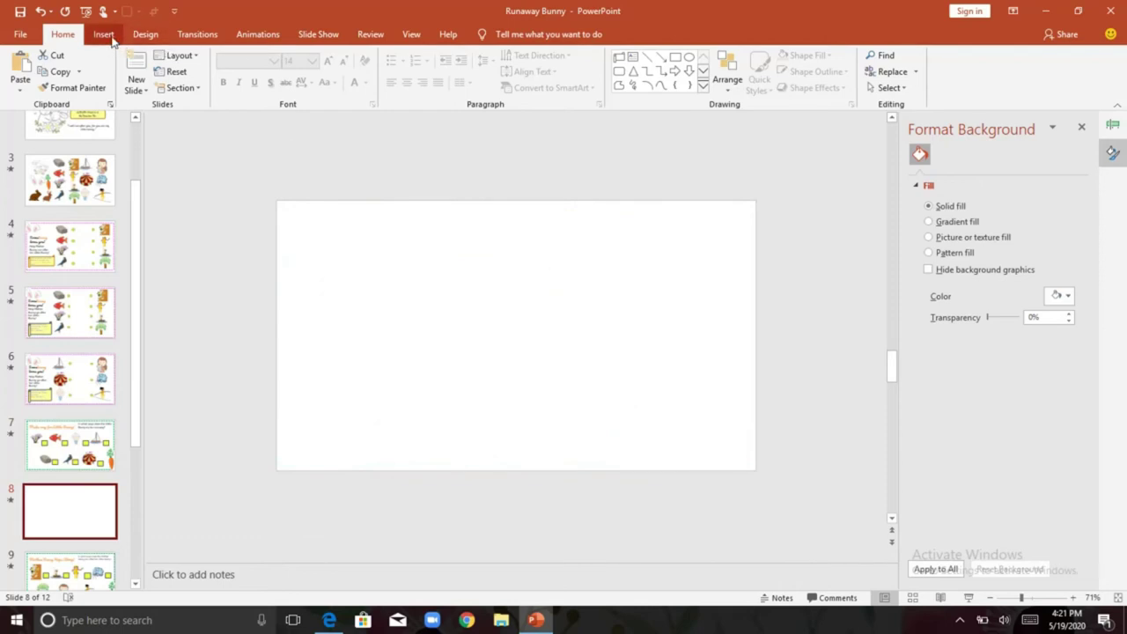
click(78, 441)
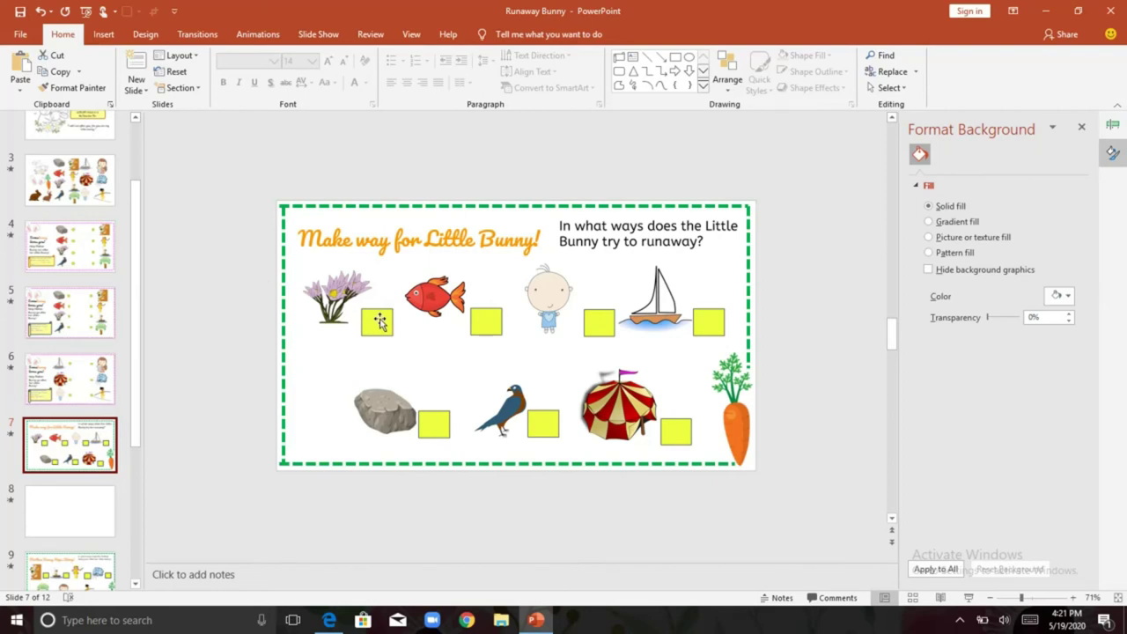
click(103, 315)
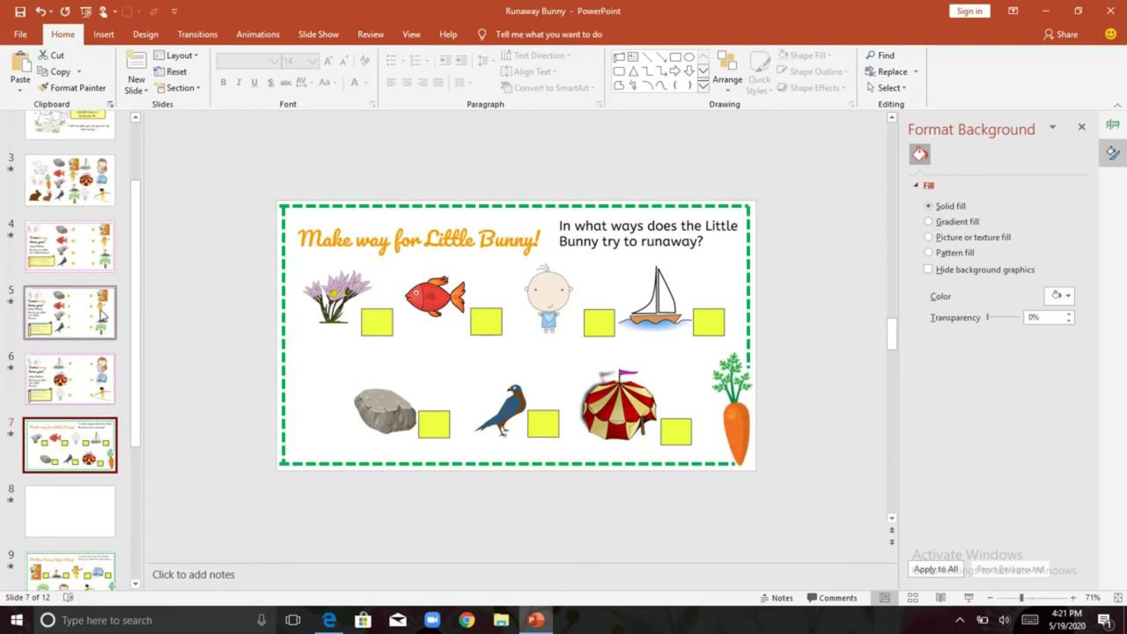
key(Down)
key(Down)
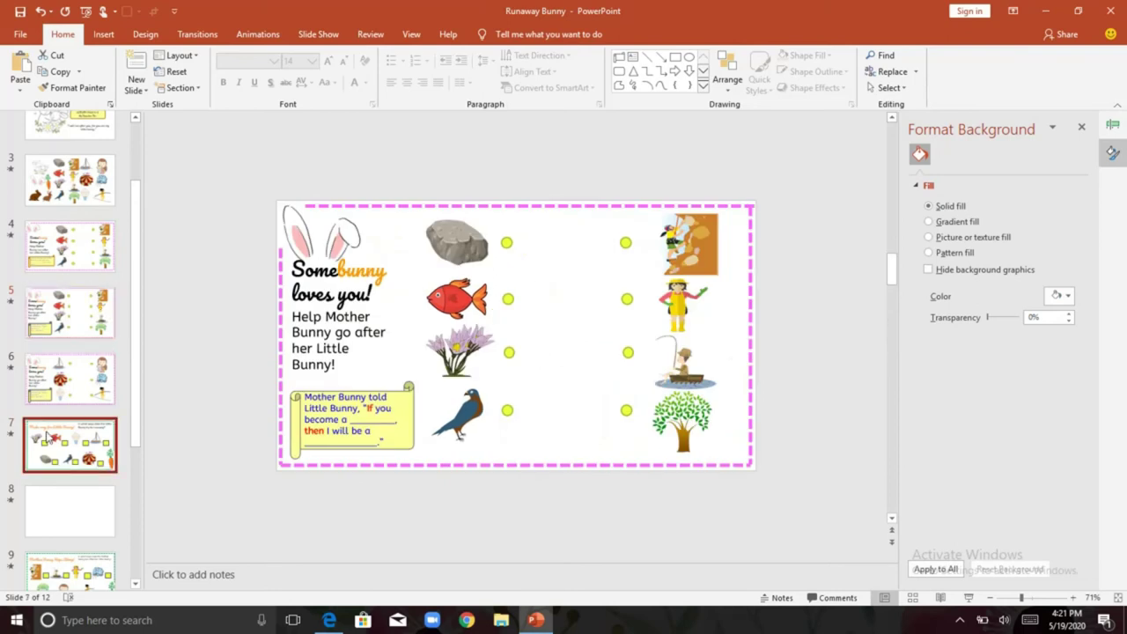
Replace the box beside the flower on slide 7 with a new yellow-styled rectangle.
click(373, 320)
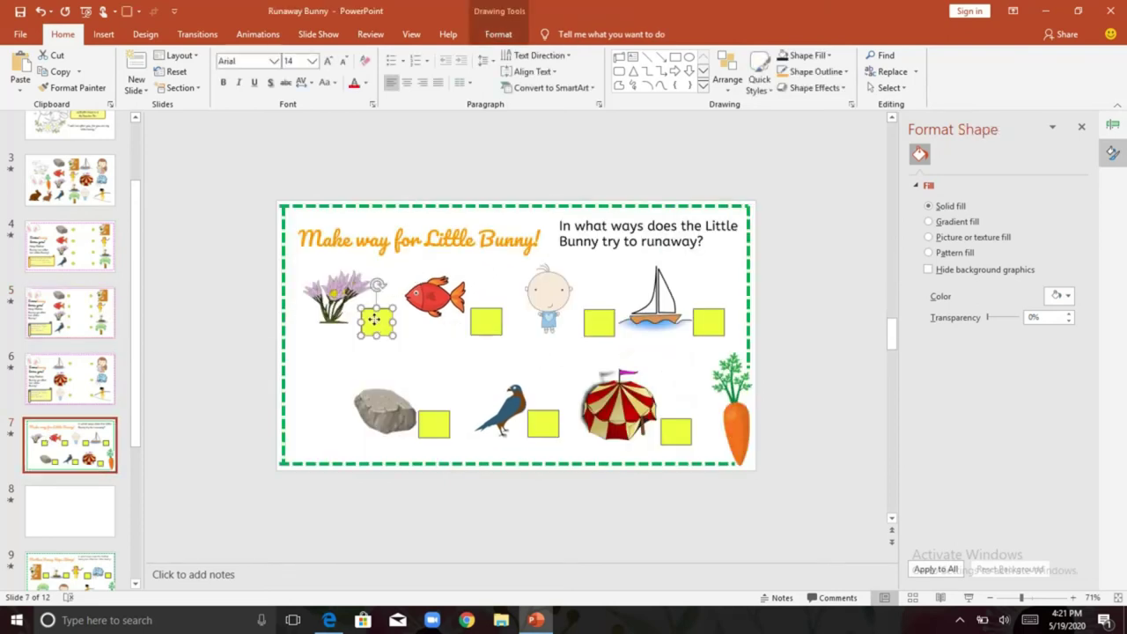
key(Delete)
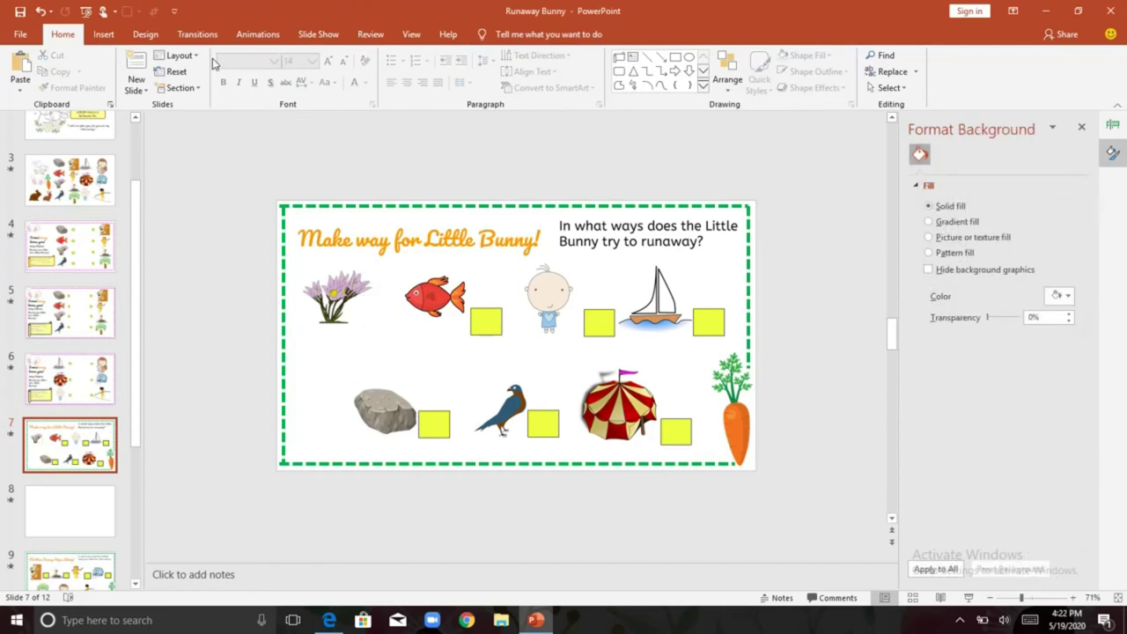
click(105, 37)
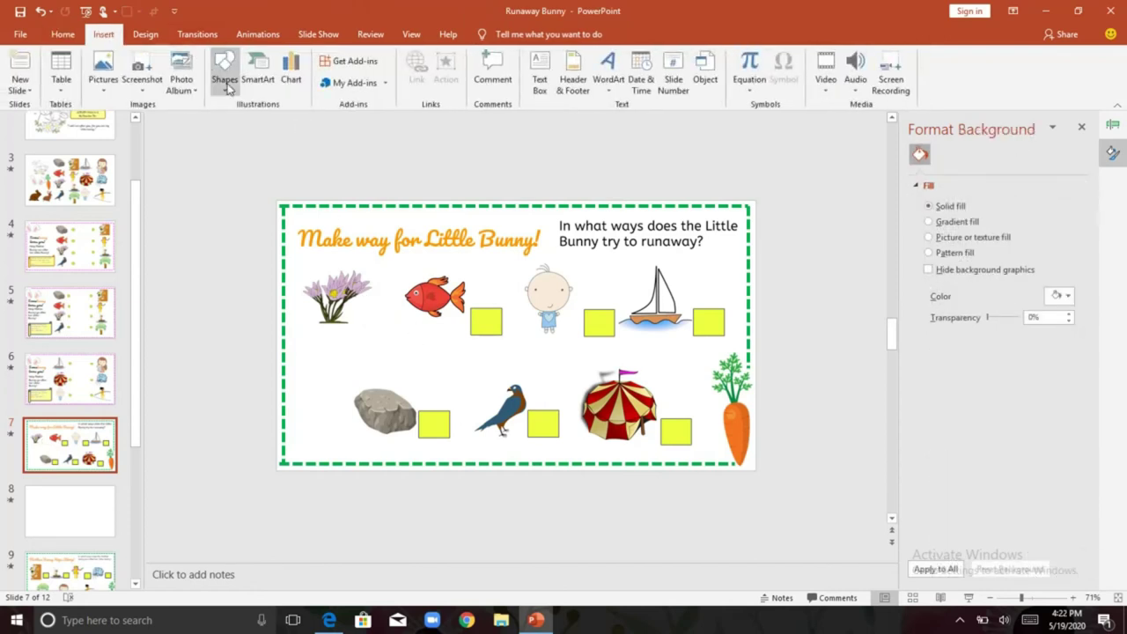
click(234, 88)
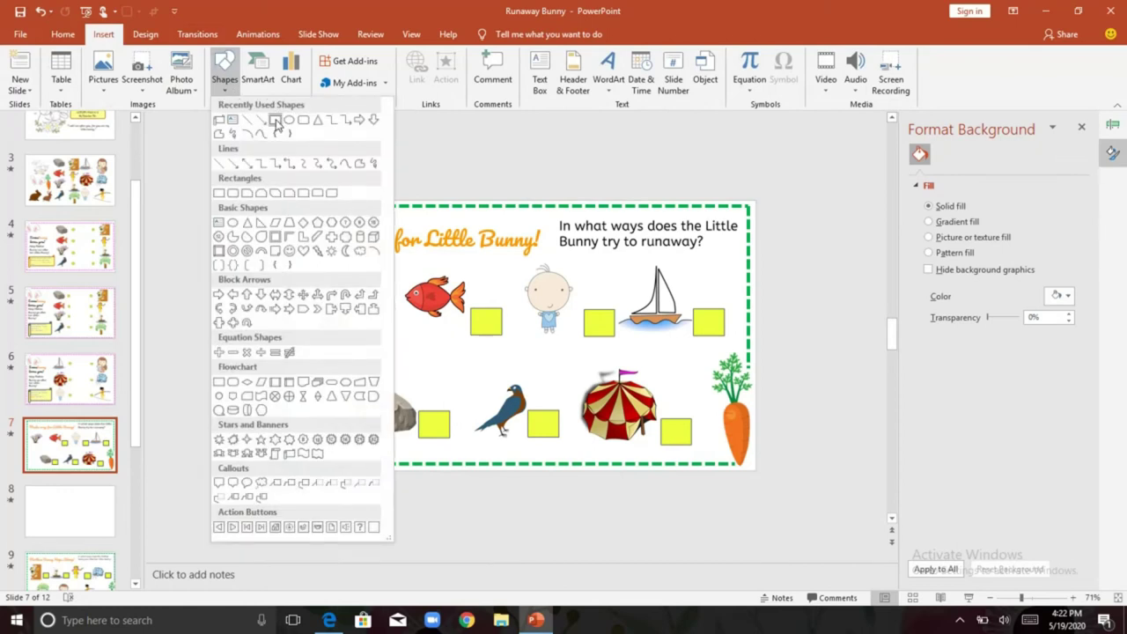
click(274, 120)
drag(366, 308, 399, 336)
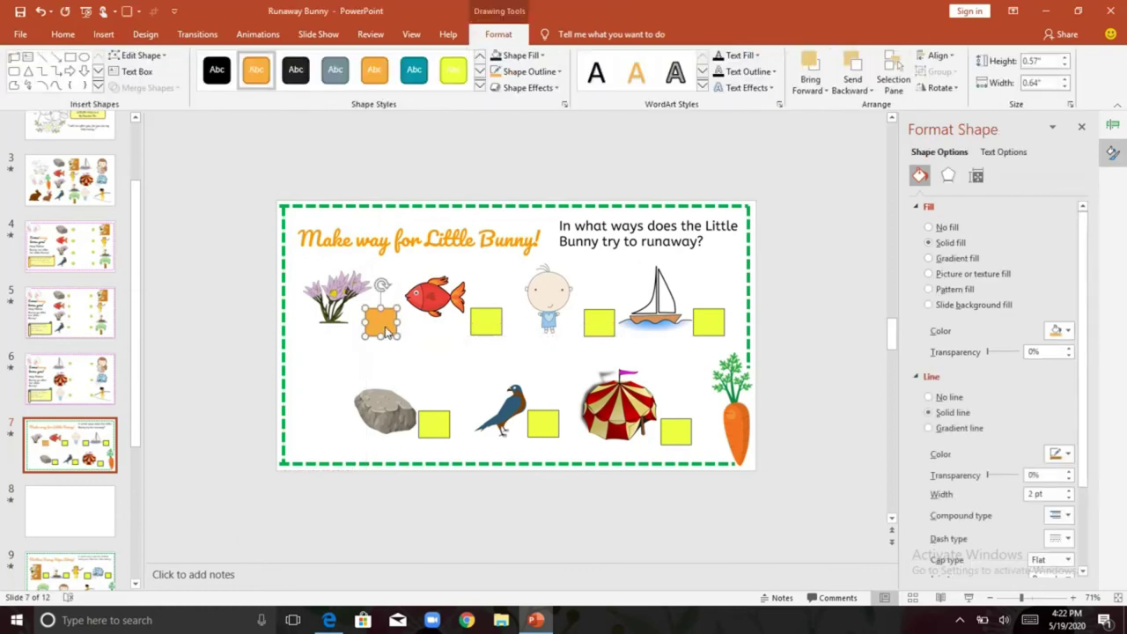
click(460, 70)
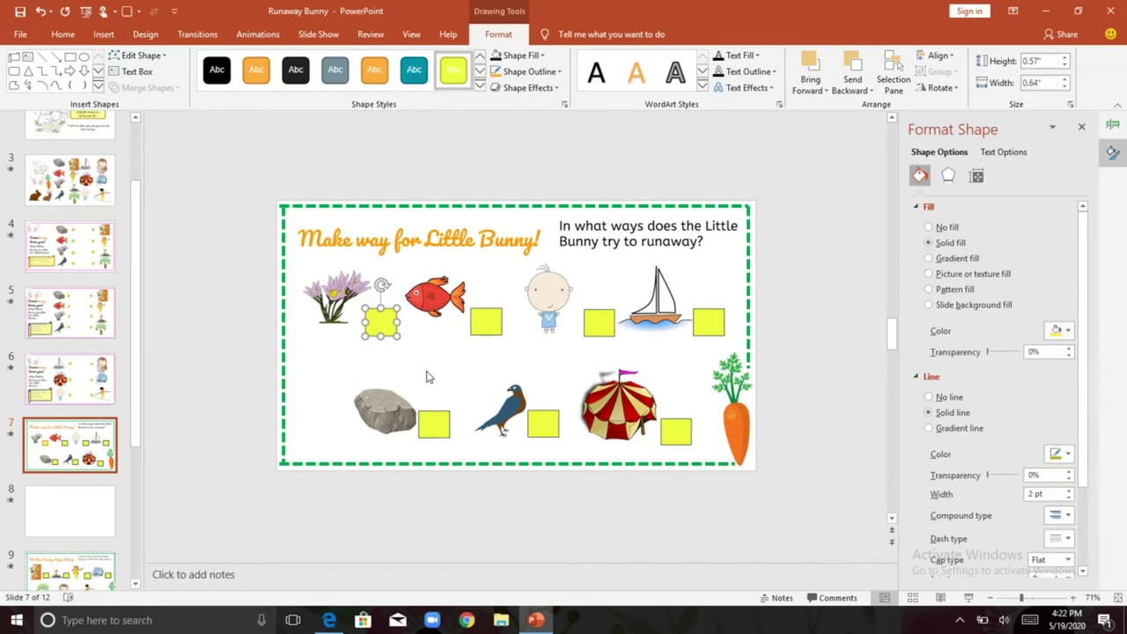
click(427, 377)
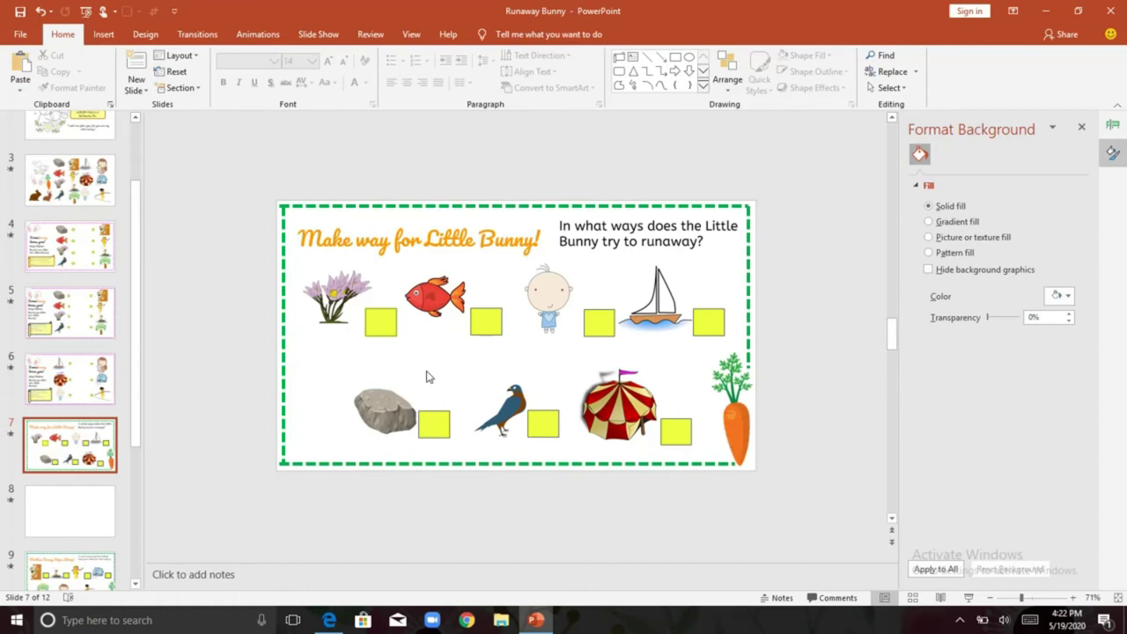
Delete blank slide 8, then step through the slides to slide 5.
click(79, 520)
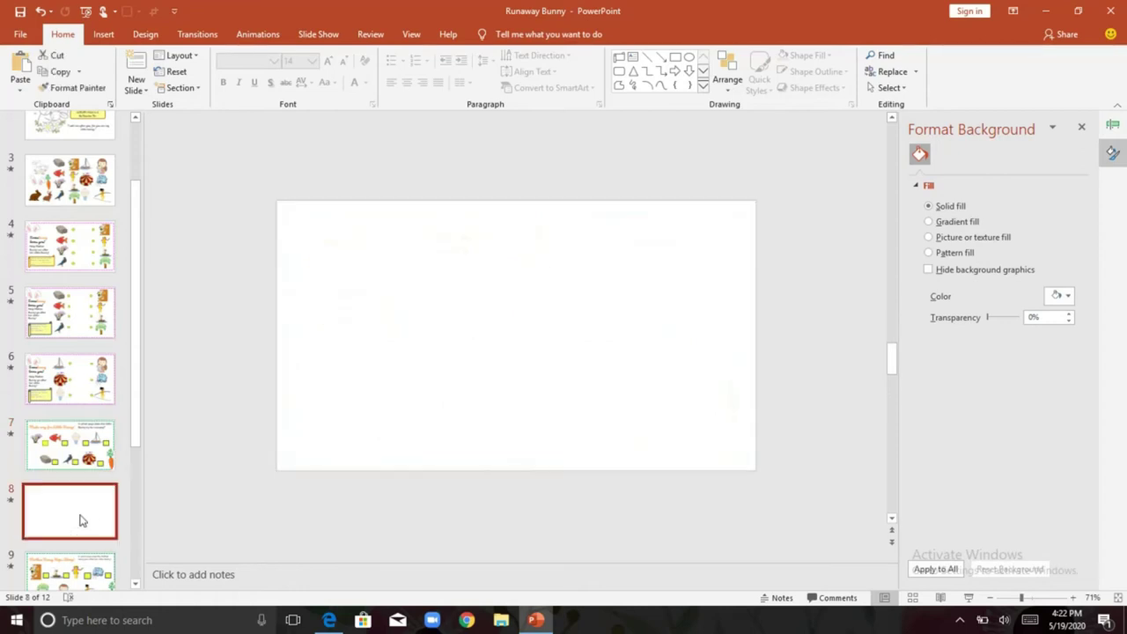
key(Delete)
key(Down)
key(Down)
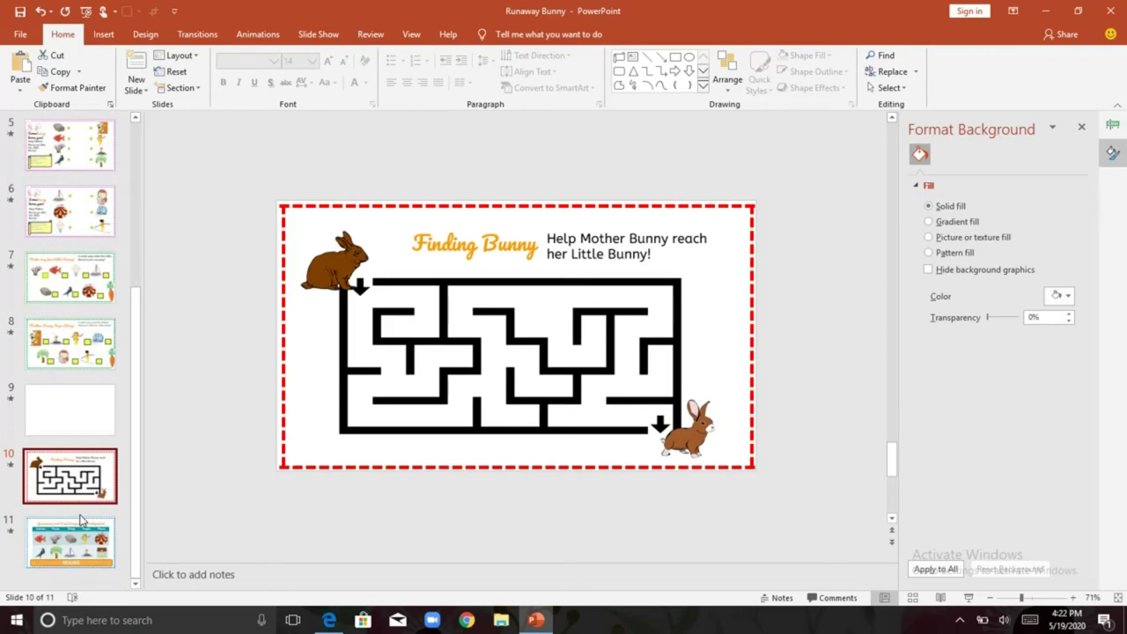
key(Up)
key(Up)
key(Up)
key(Up)
key(Up)
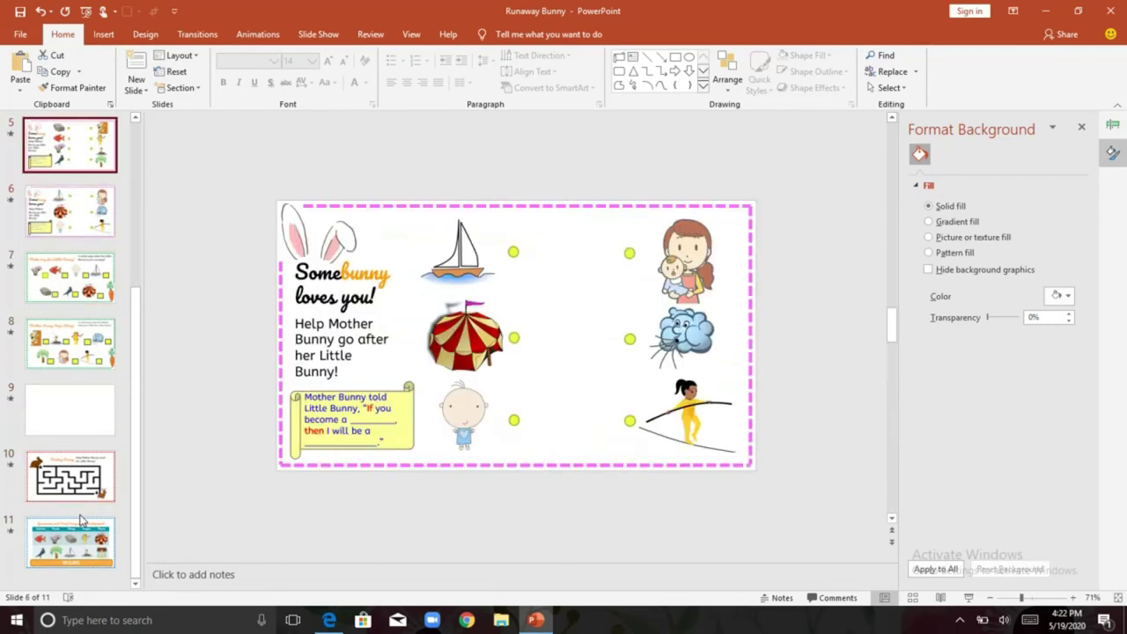
key(Up)
key(Up)
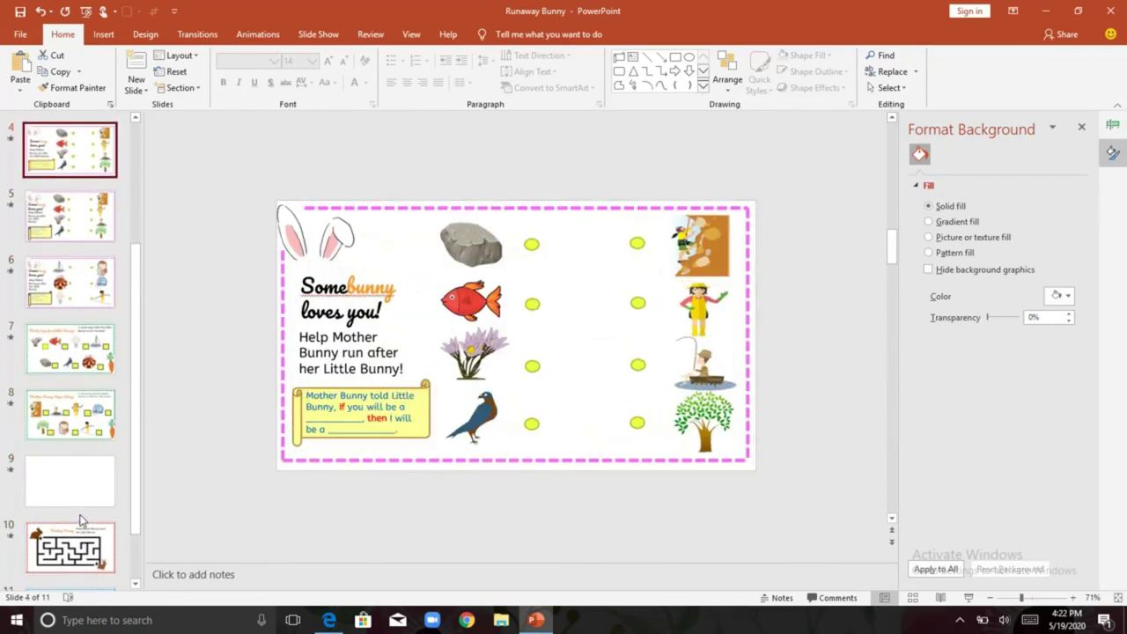
key(Down)
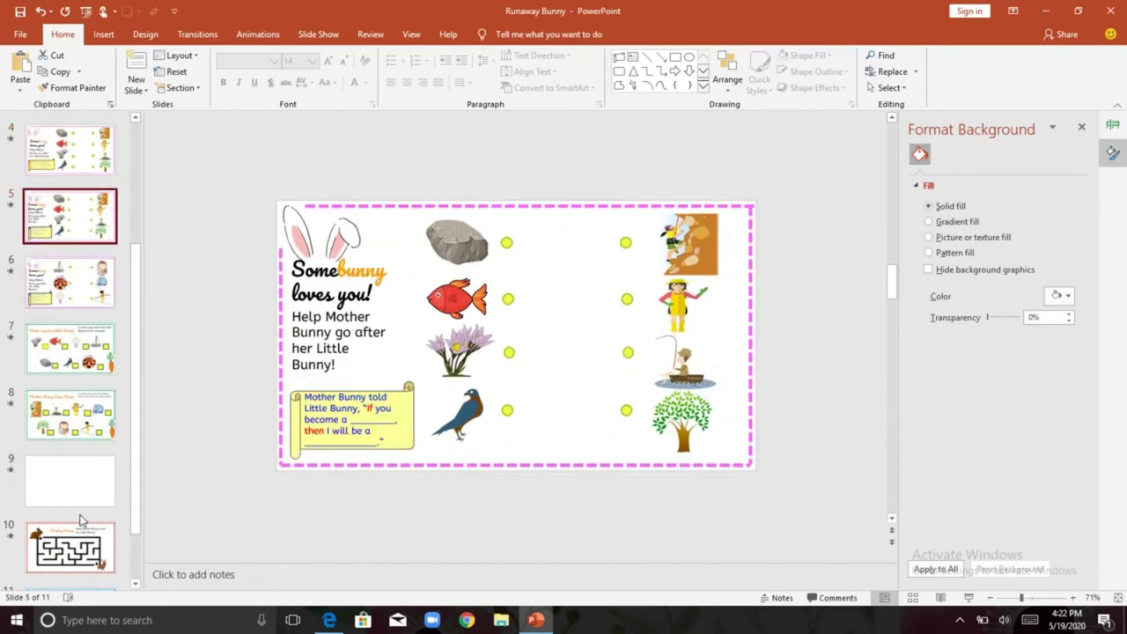
Browse slides 6 through 9 to the Finding Bunny maze slide and select the top-left brown bunny.
key(Down)
key(Up)
key(Down)
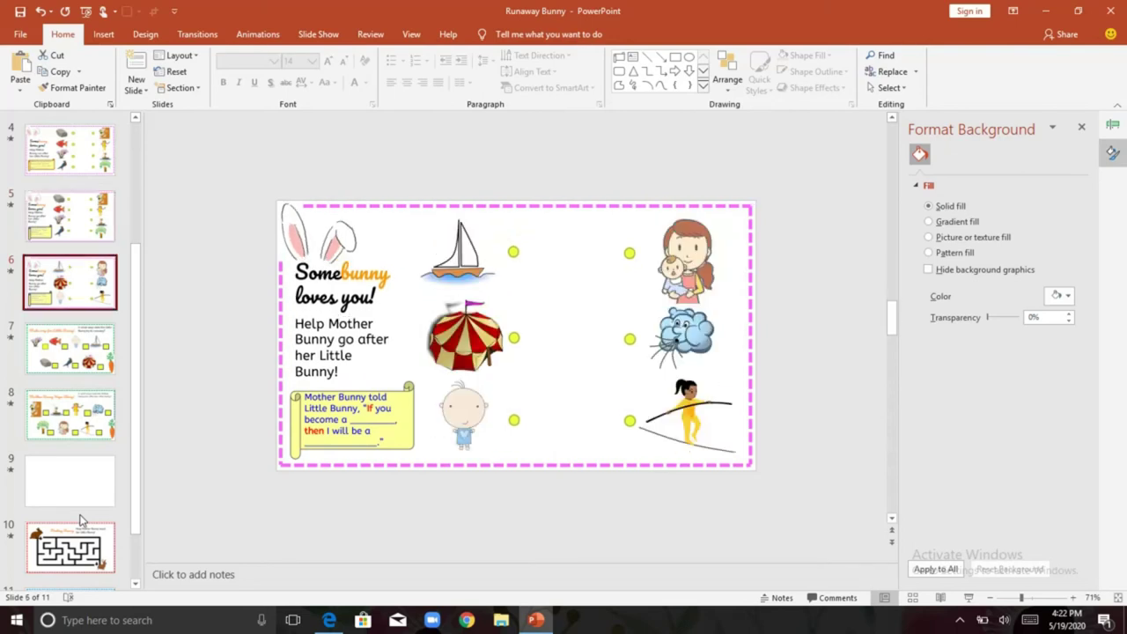
key(Down)
key(Down)
key(Up)
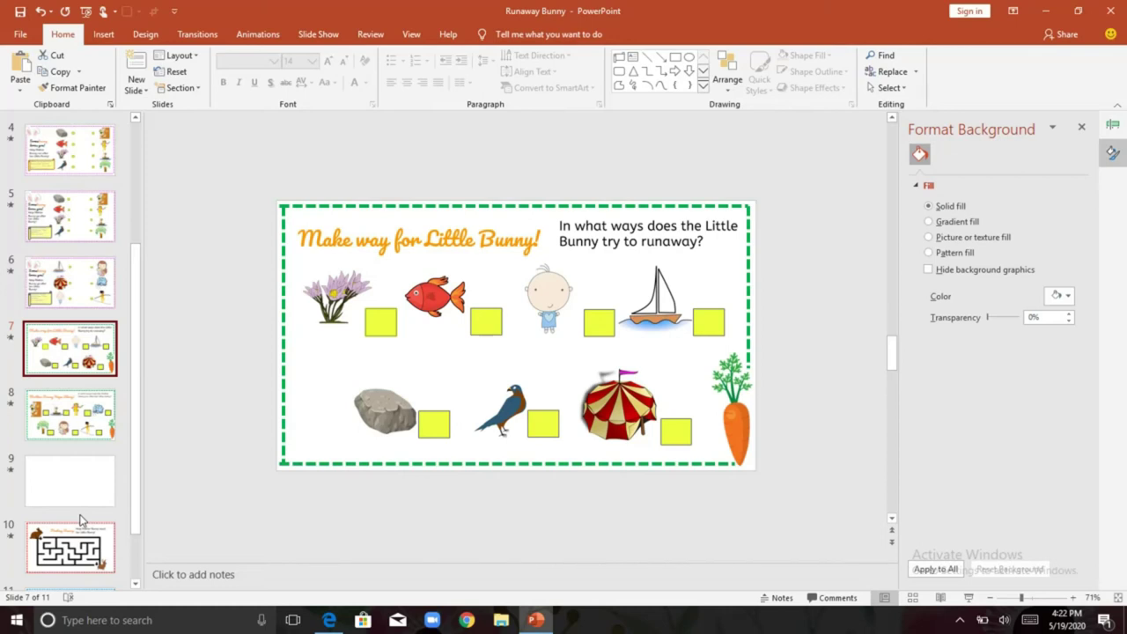
key(Down)
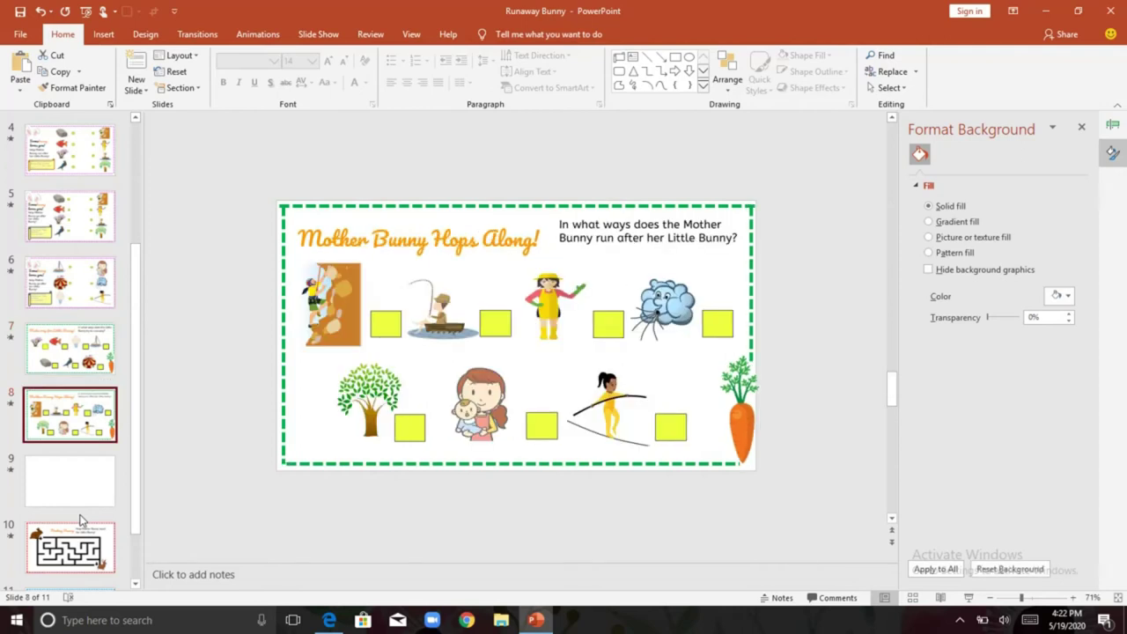
key(Down)
key(Down)
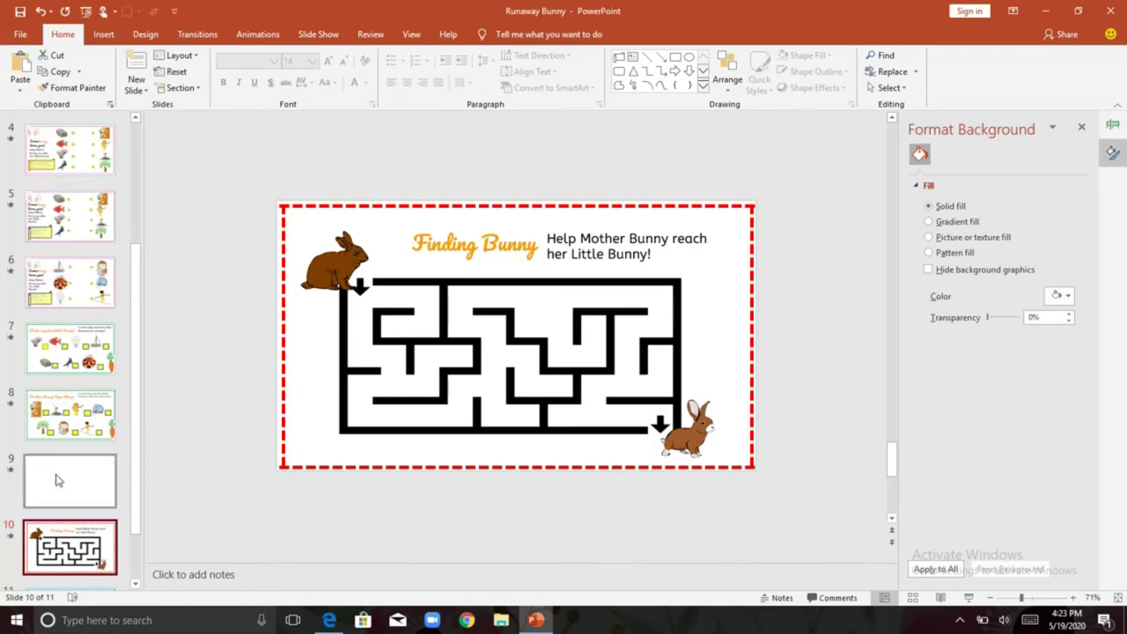
click(56, 480)
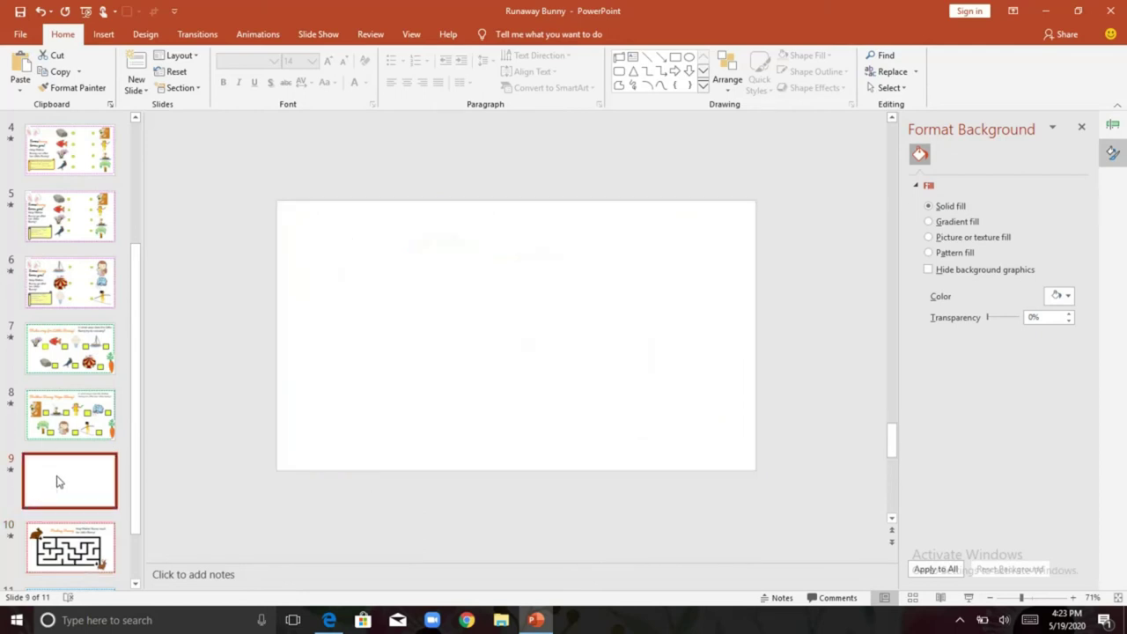
click(58, 553)
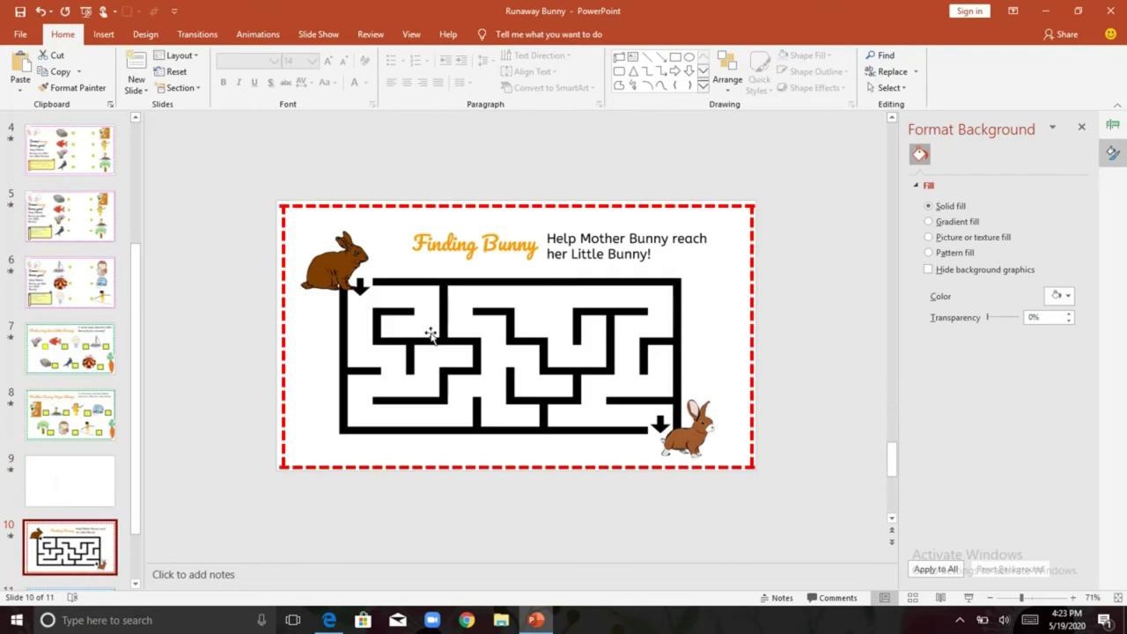
click(331, 284)
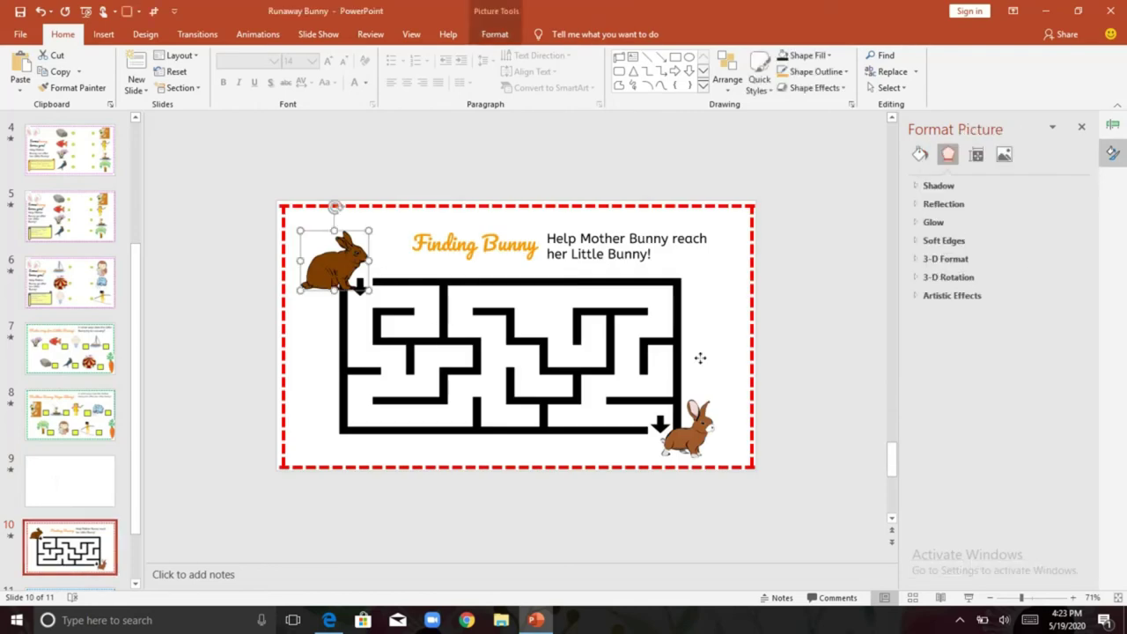
Select the maze picture, then minimize PowerPoint to reach the browser.
click(685, 436)
click(648, 376)
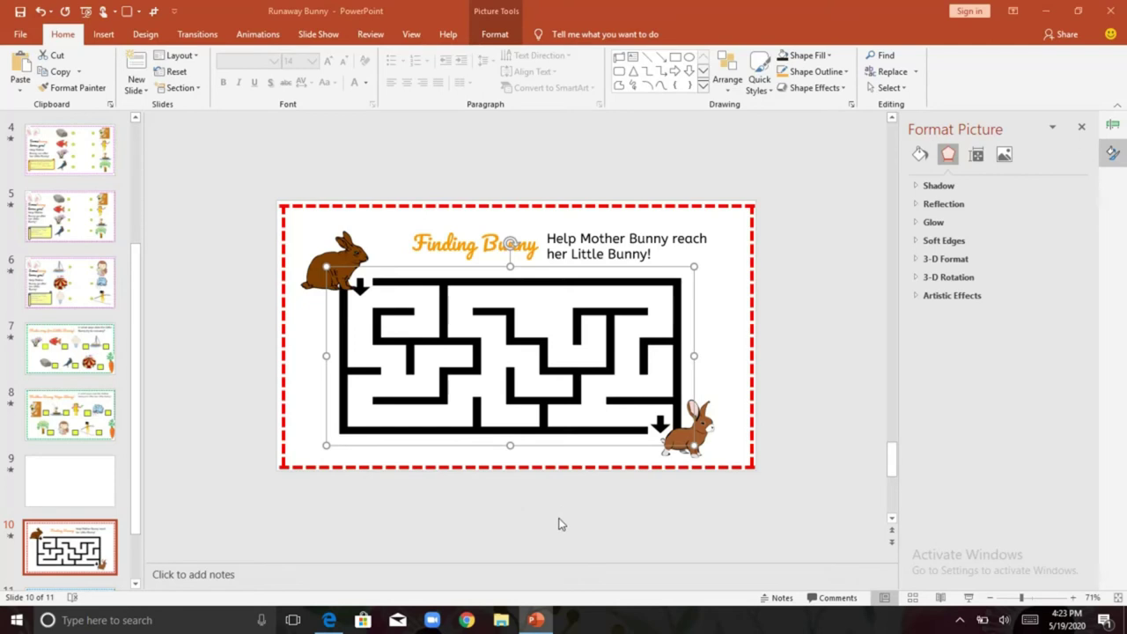
click(1046, 11)
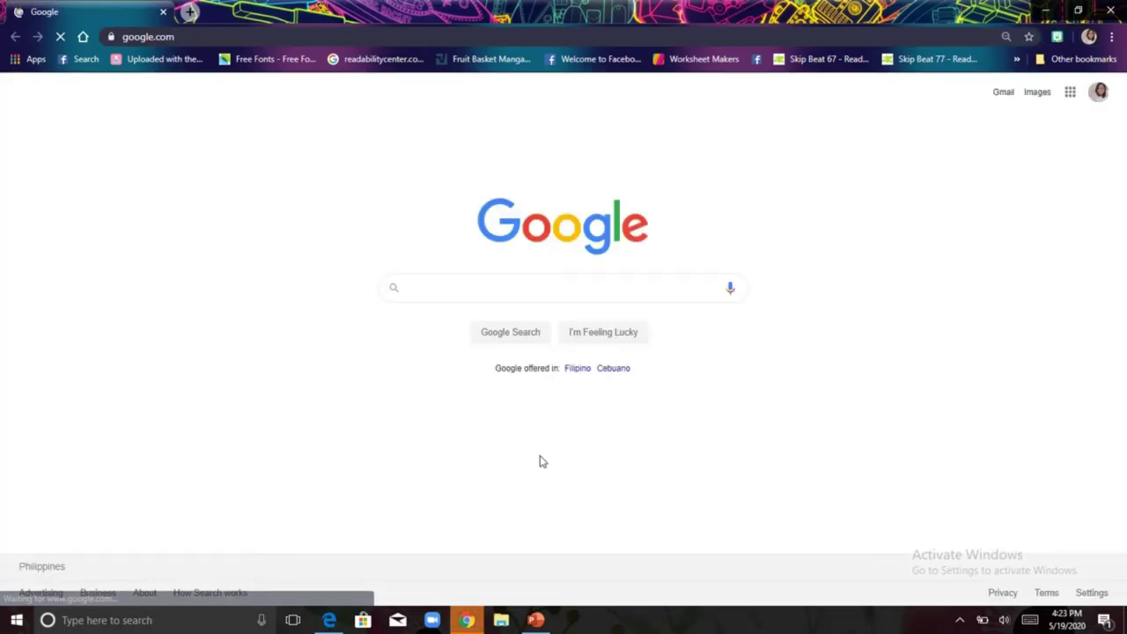
Search Google for 'maze clipart png' and show the image results.
click(790, 36)
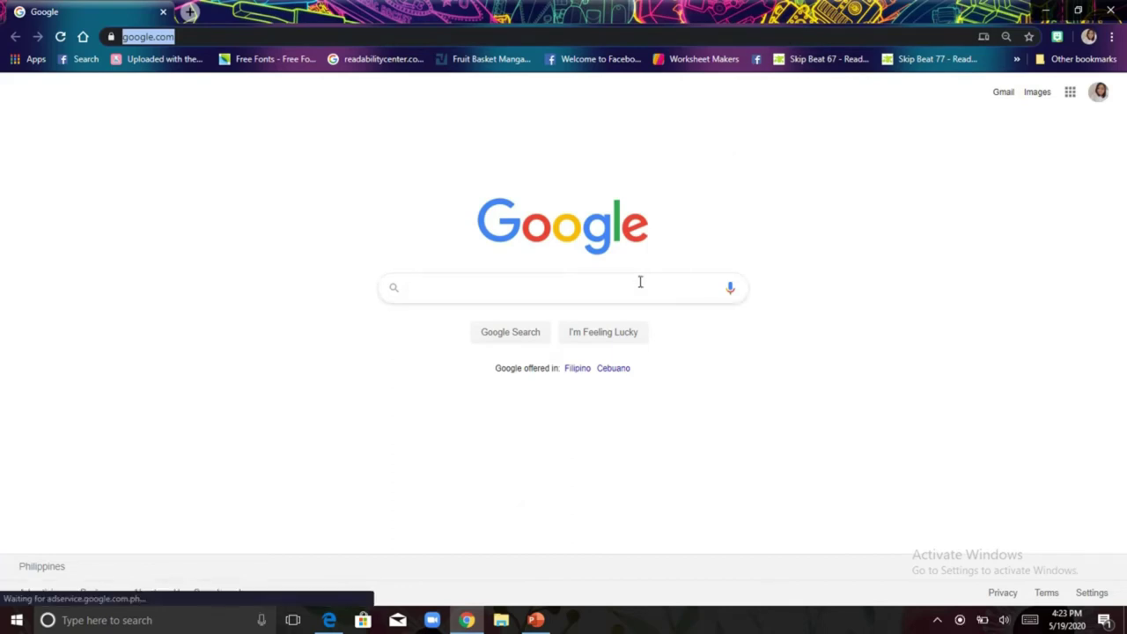
click(761, 33)
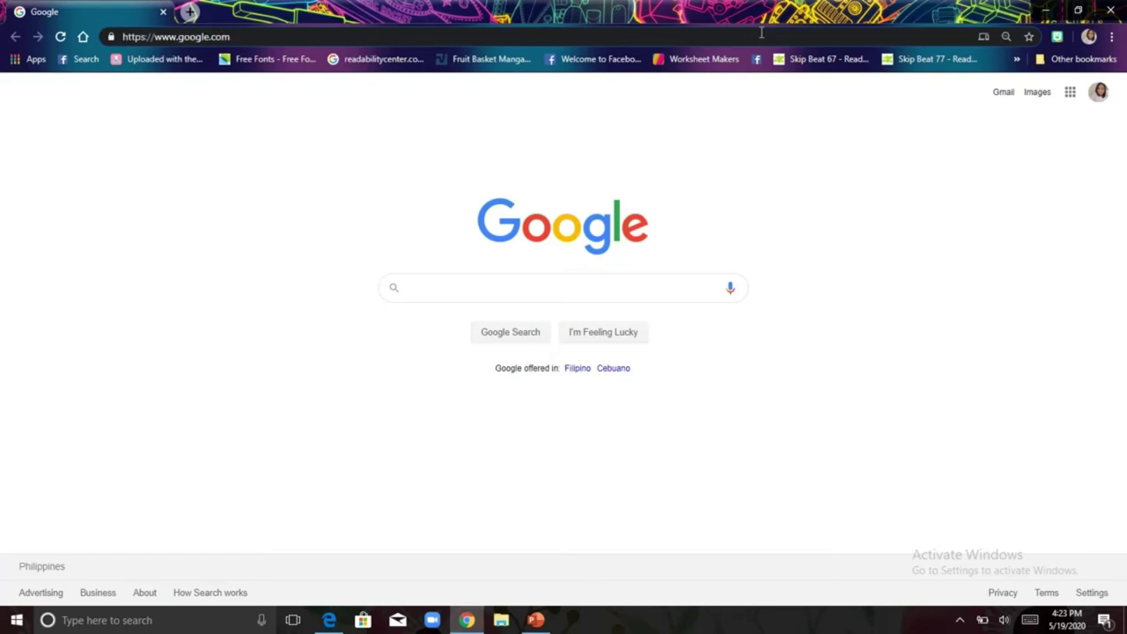
key(BackSpace)
key(BackSpace)
key(BackSpace)
key(BackSpace)
key(BackSpace)
key(BackSpace)
key(BackSpace)
key(BackSpace)
key(BackSpace)
key(BackSpace)
key(BackSpace)
key(BackSpace)
key(BackSpace)
key(BackSpace)
key(BackSpace)
key(BackSpace)
key(BackSpace)
key(BackSpace)
key(BackSpace)
key(BackSpace)
text(maze)
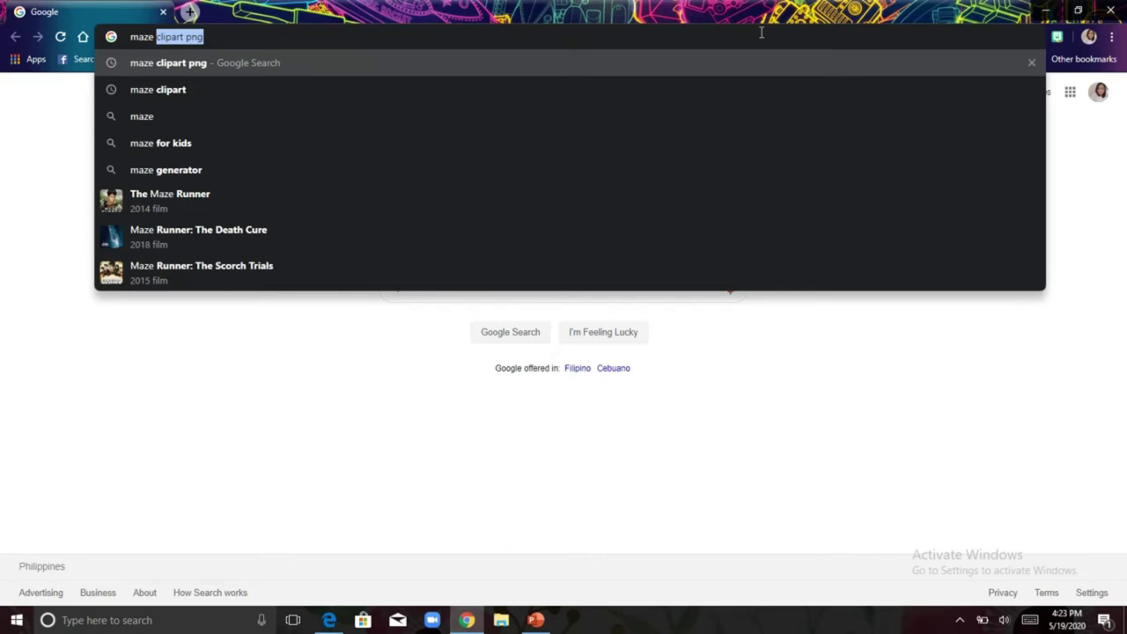
key(Return)
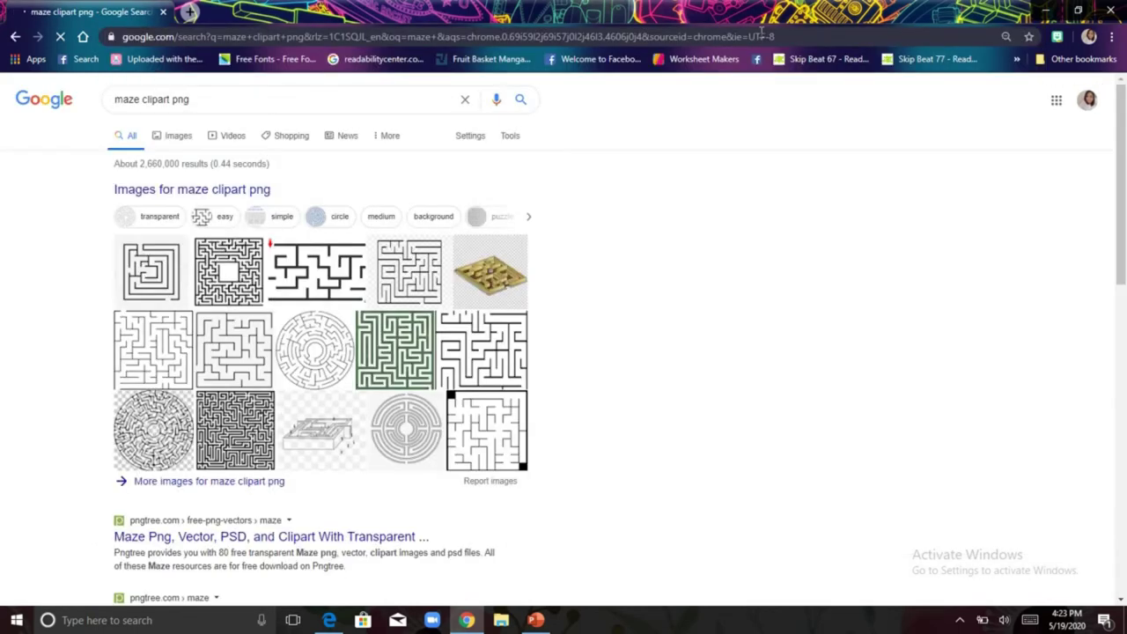
click(178, 137)
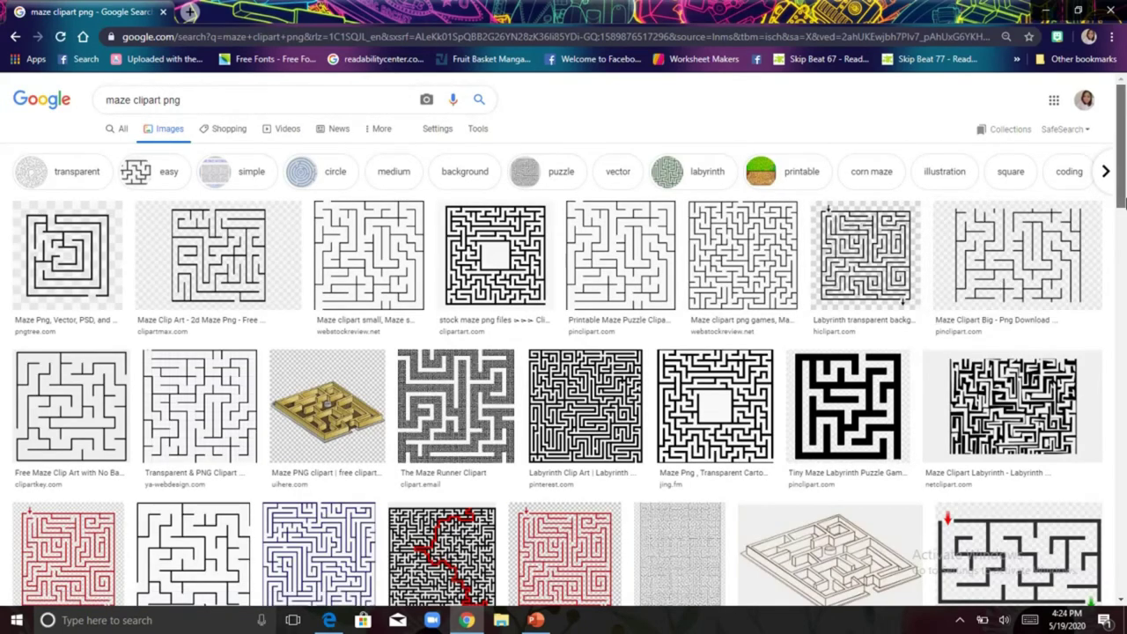
Scroll down through the maze clipart image results.
scroll(1118, 235, down, 2)
scroll(1117, 236, down, 3)
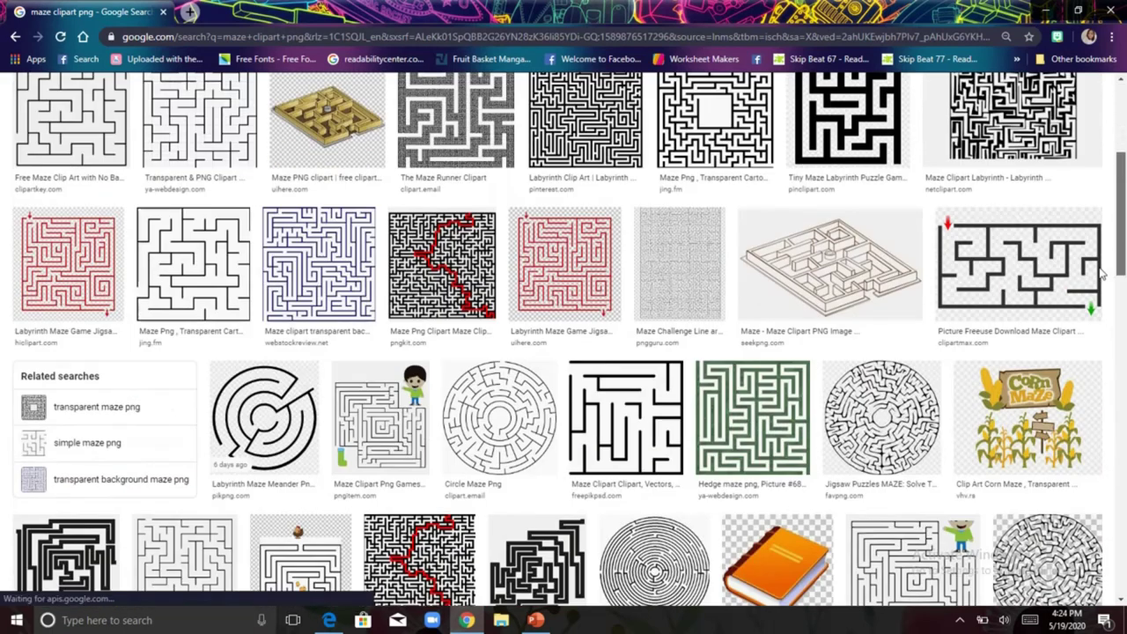
scroll(1099, 278, down, 1)
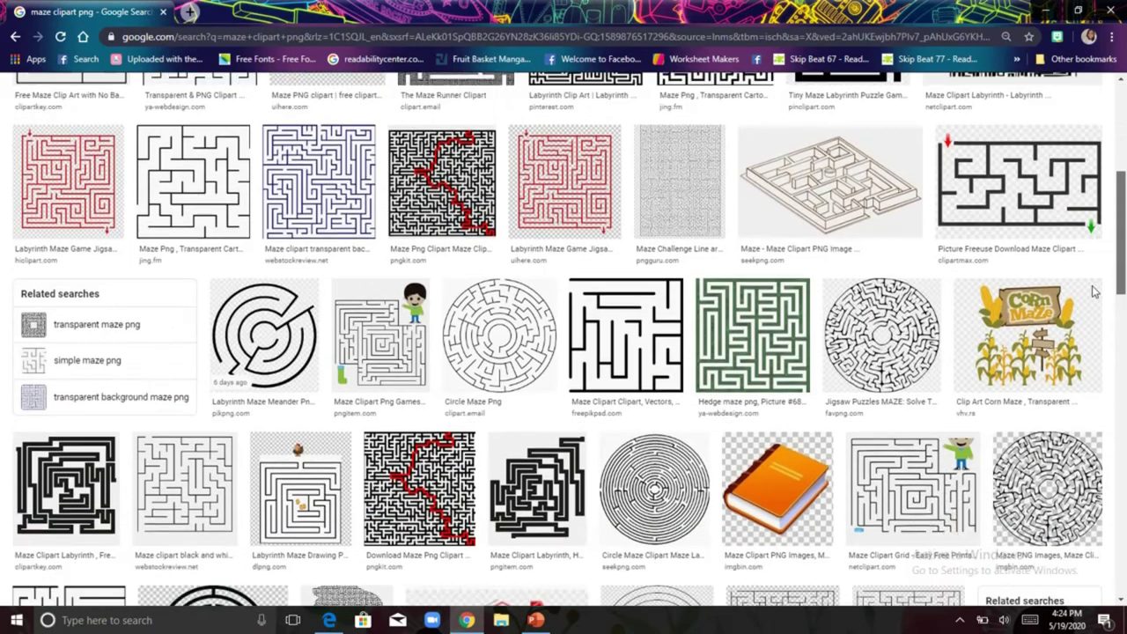
scroll(1092, 298, down, 1)
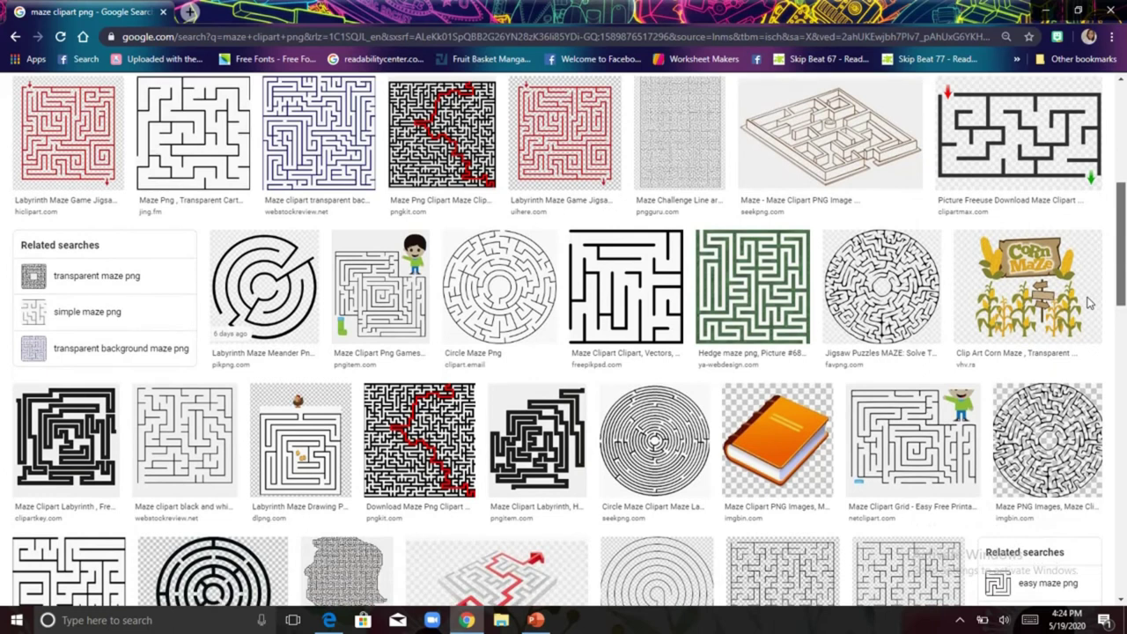
scroll(1089, 303, down, 1)
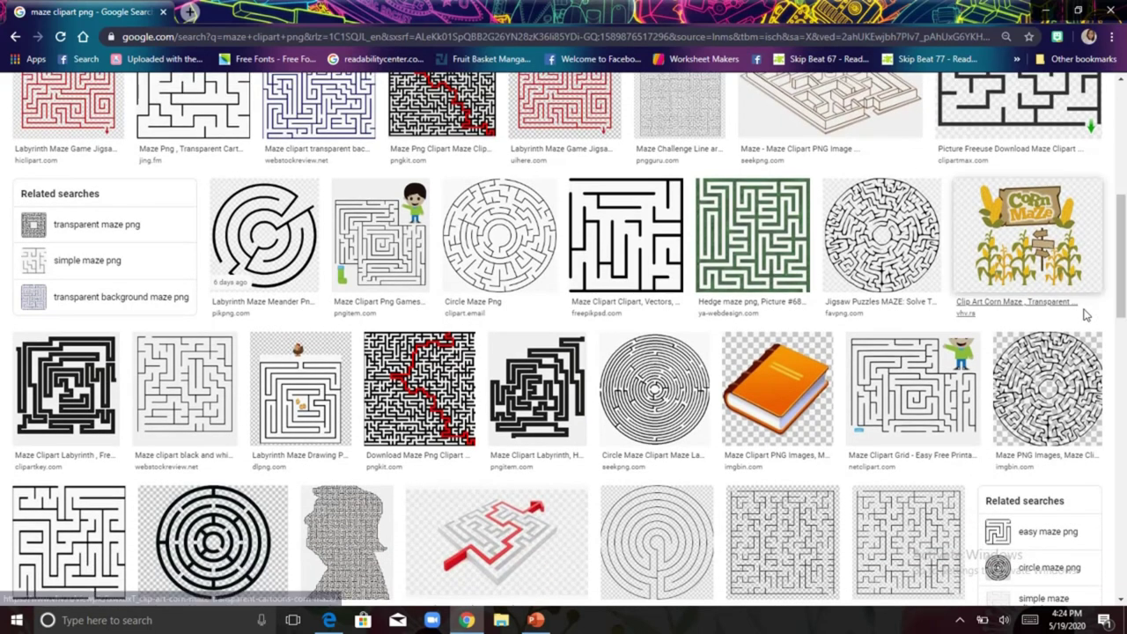
drag(1124, 260, 1125, 228)
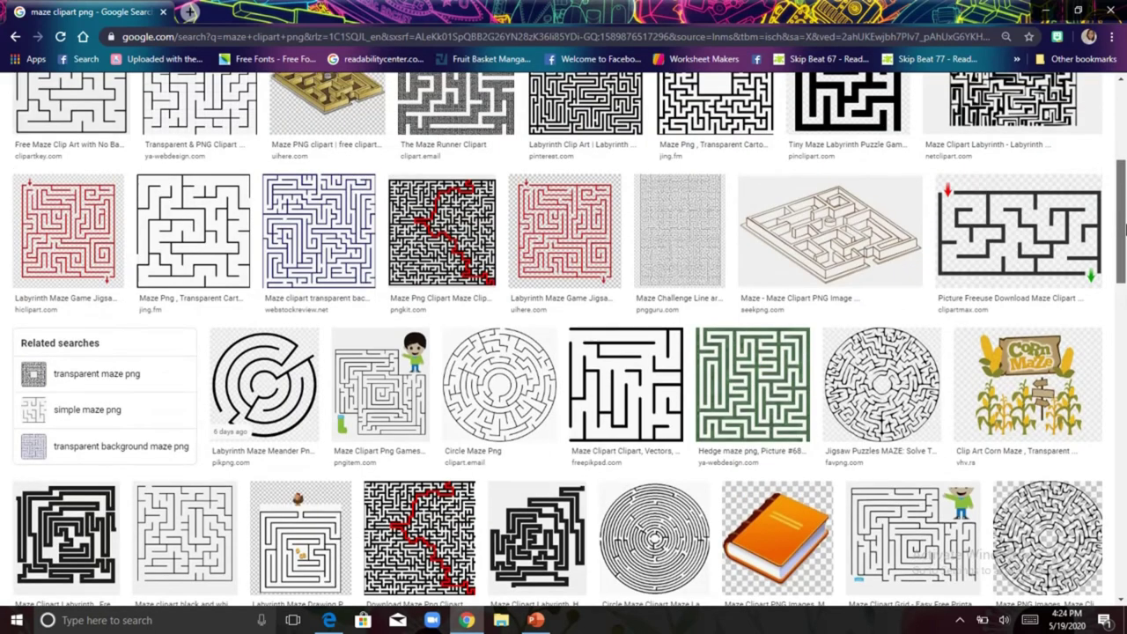
Open the arrow maze on ClipartMax, download it as a transparent PNG, and open the file.
click(1070, 220)
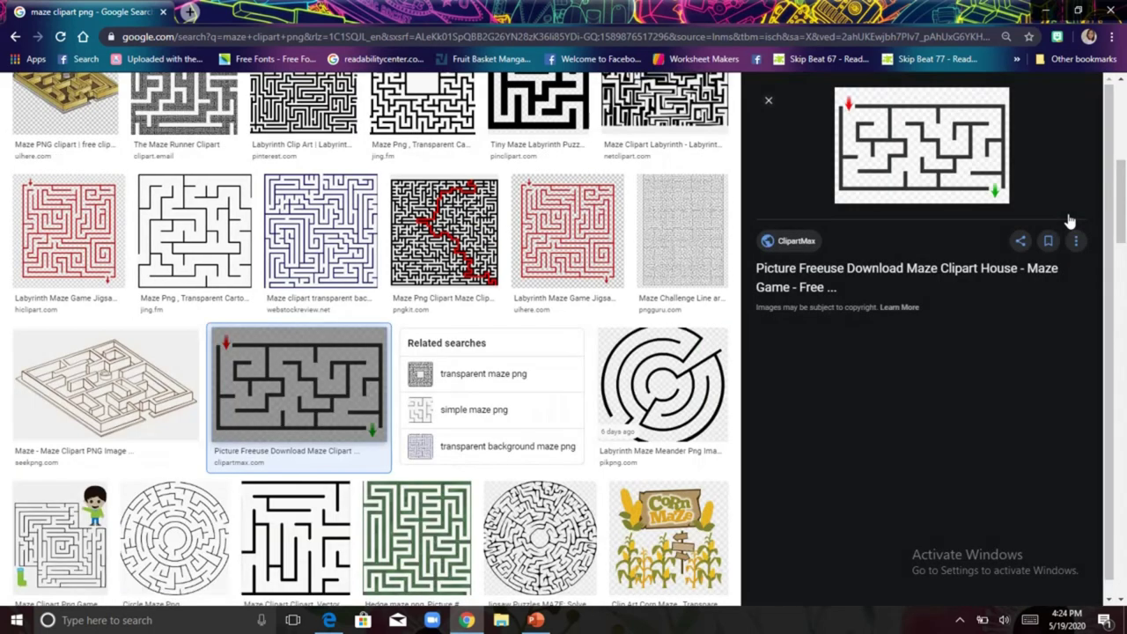
click(964, 226)
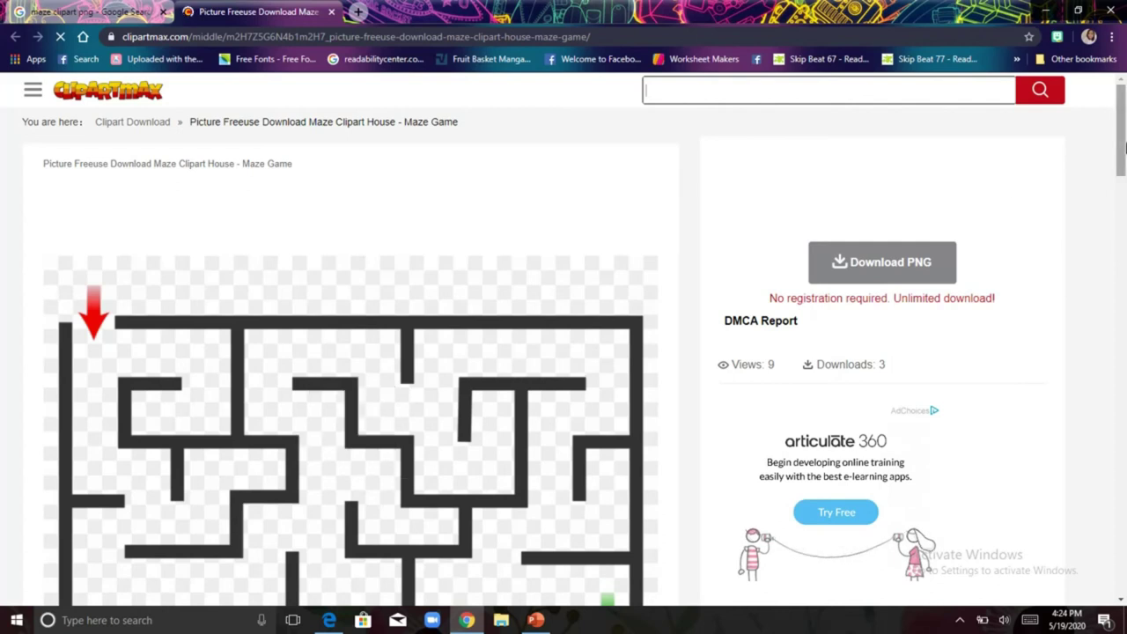
mouse_move(1123, 150)
mouse_down()
mouse_move(1123, 172)
mouse_move(1124, 128)
mouse_up()
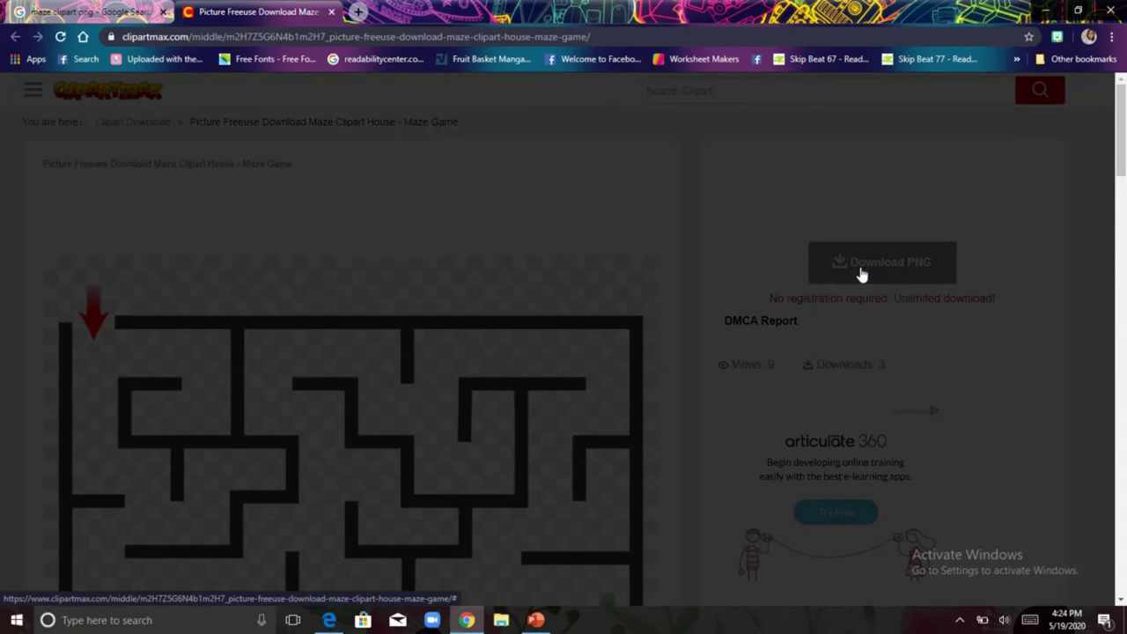
click(862, 273)
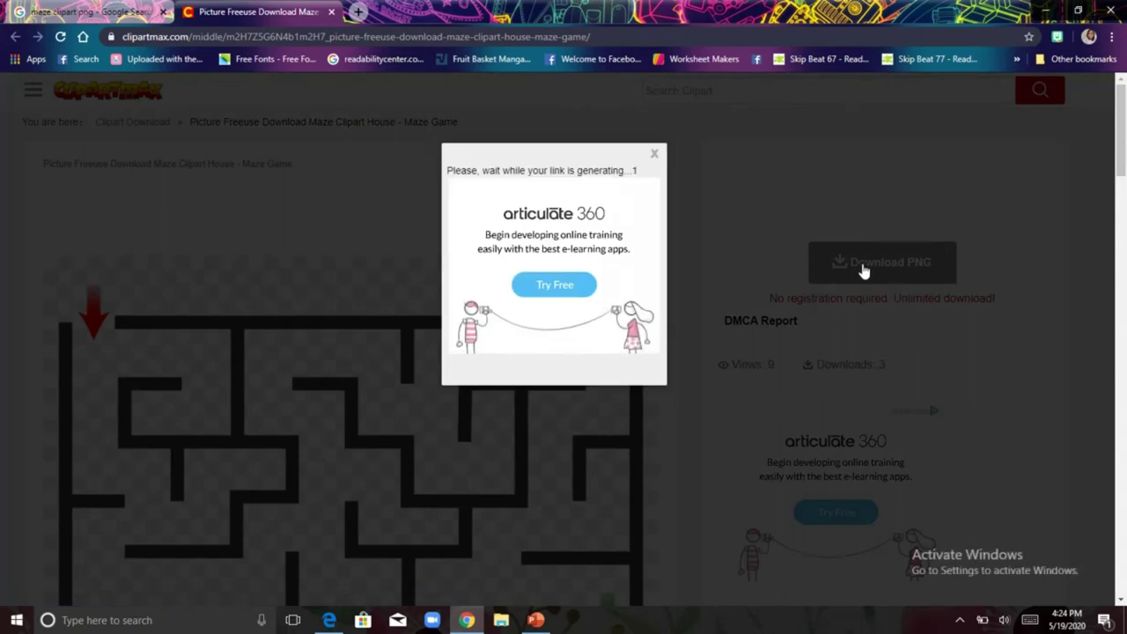
click(466, 426)
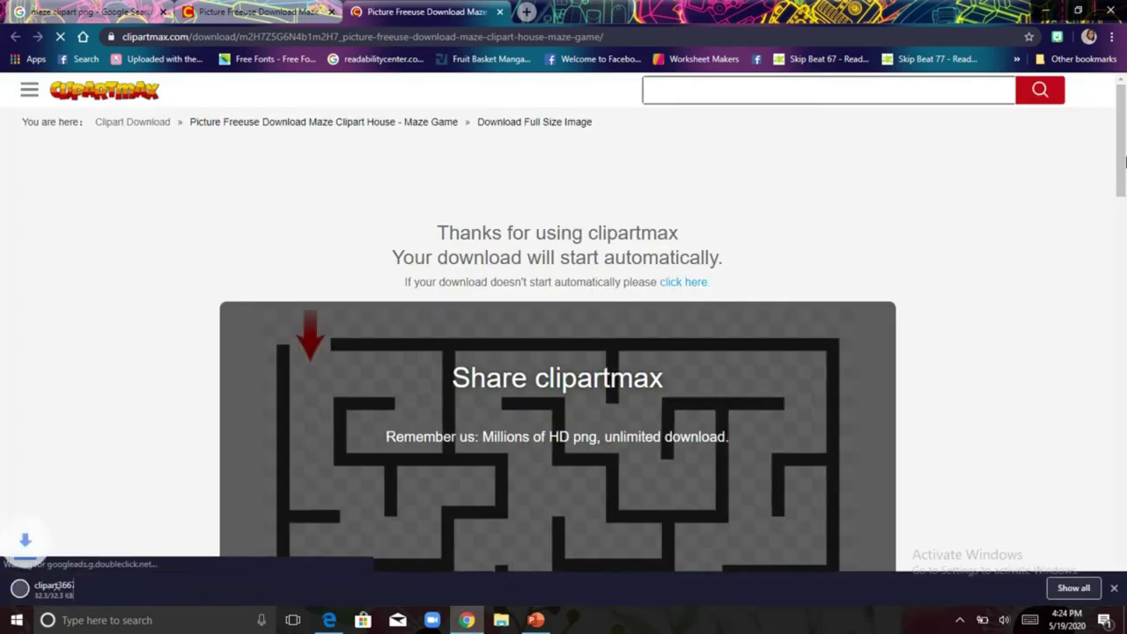
scroll(365, 441, down, 3)
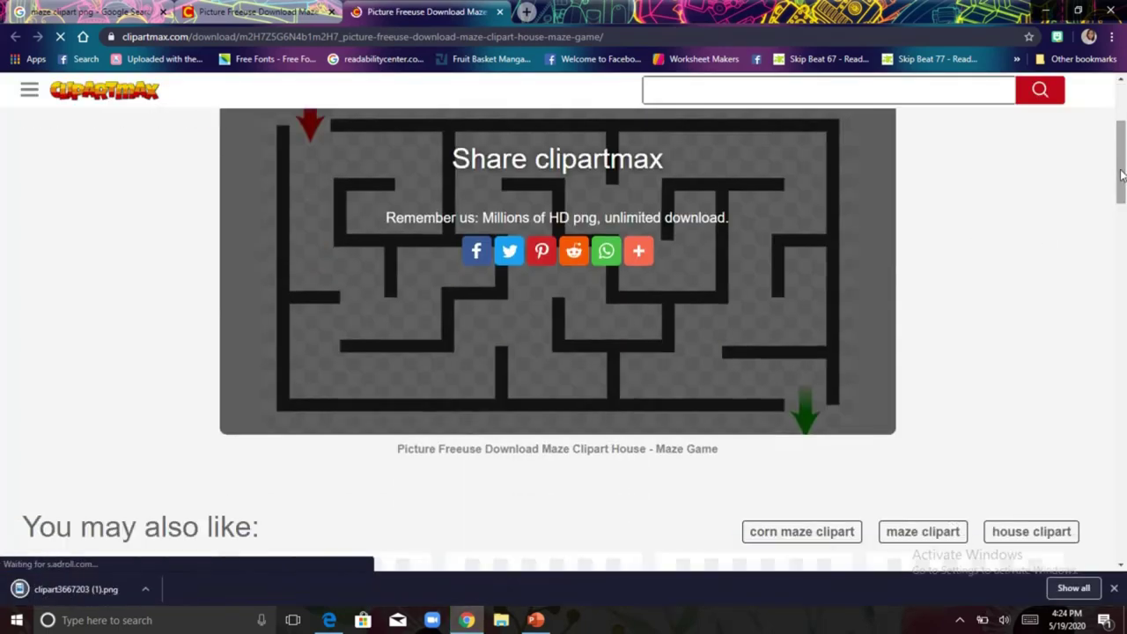
click(101, 589)
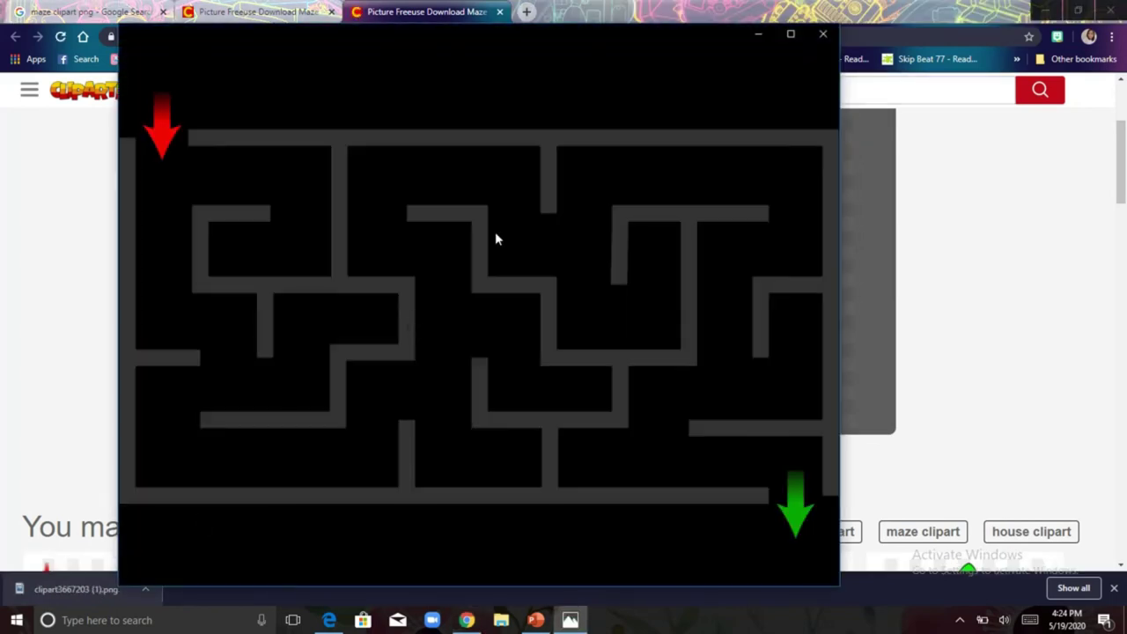
Copy the maze image from Photos and switch back to the Runaway Bunny presentation.
right_click(530, 189)
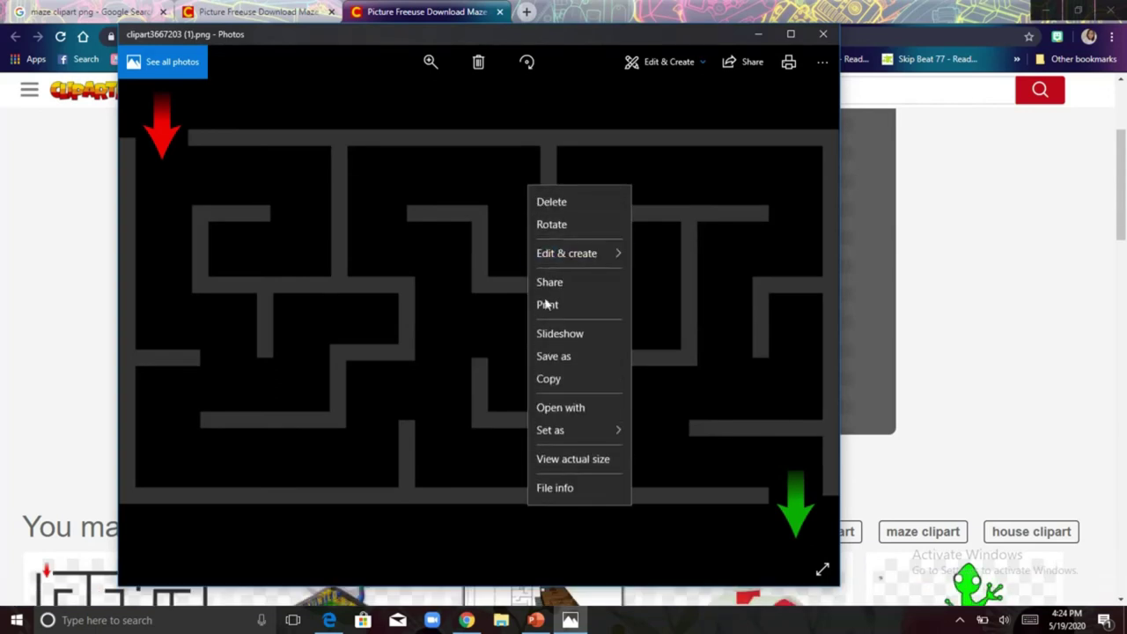
click(541, 378)
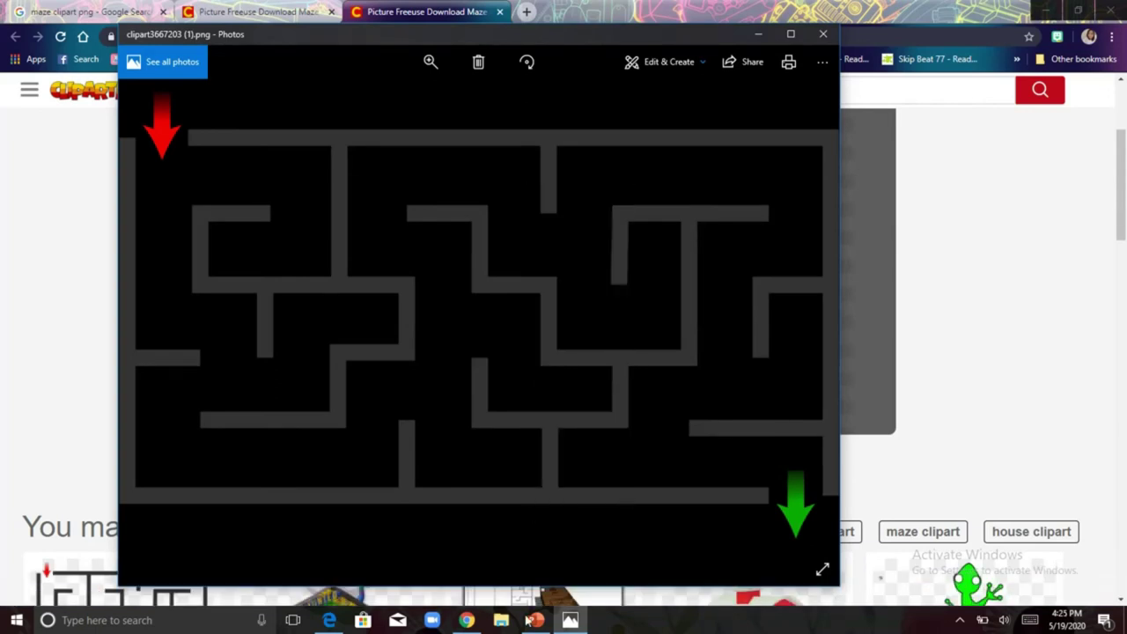
mouse_move(531, 620)
click(573, 510)
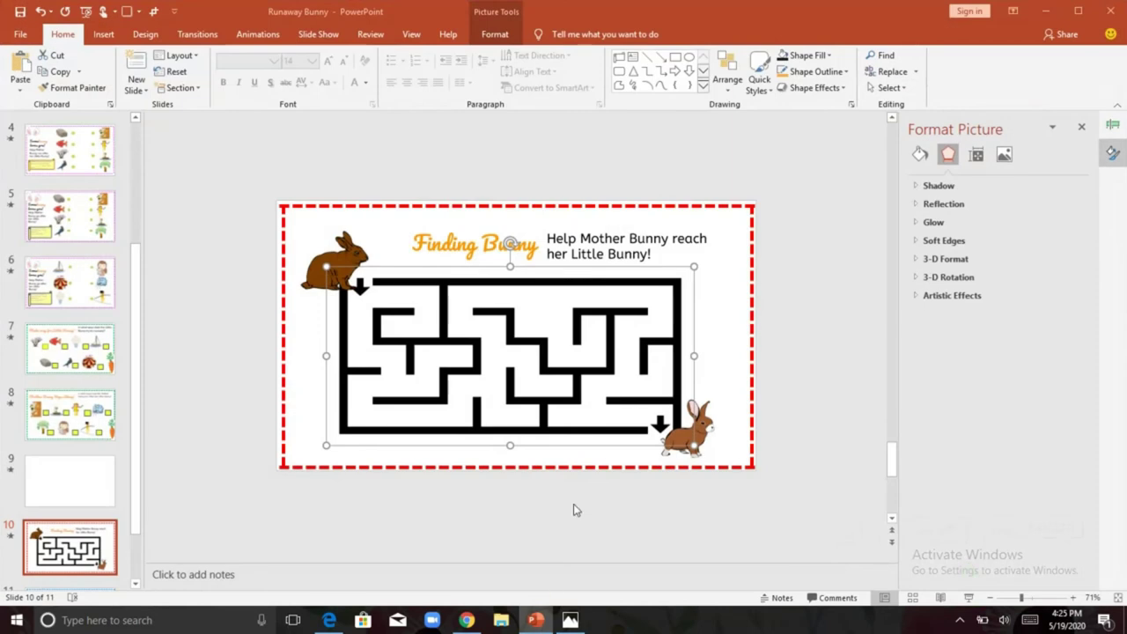
Paste the arrow maze onto blank slide 9, shrinking it to about 4.07" × 6.56" and centring it.
click(79, 483)
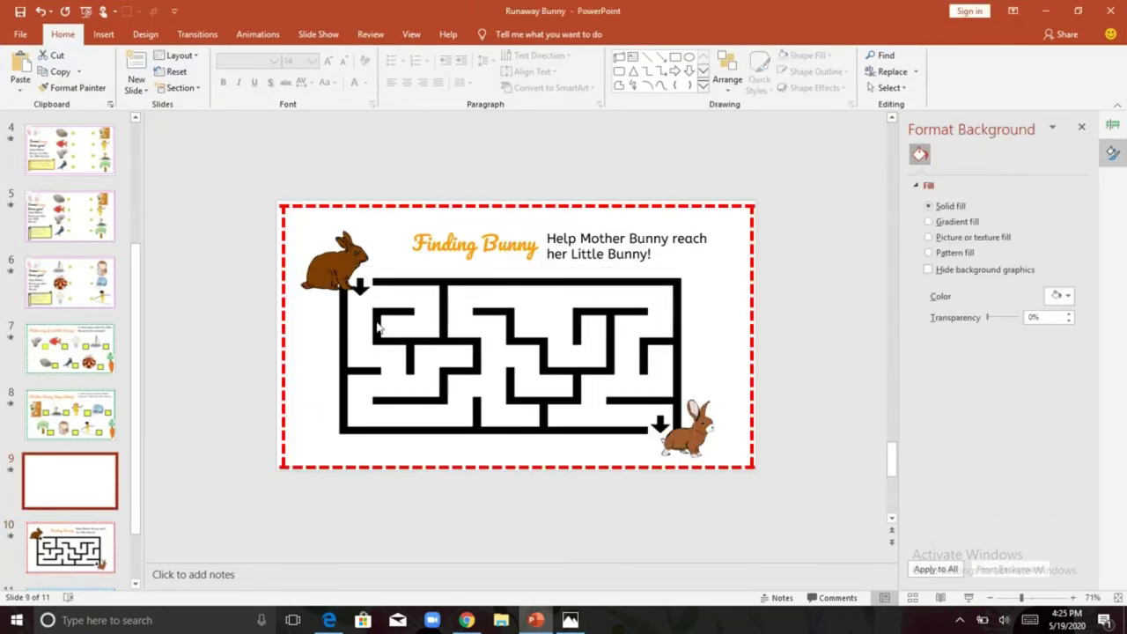
right_click(440, 267)
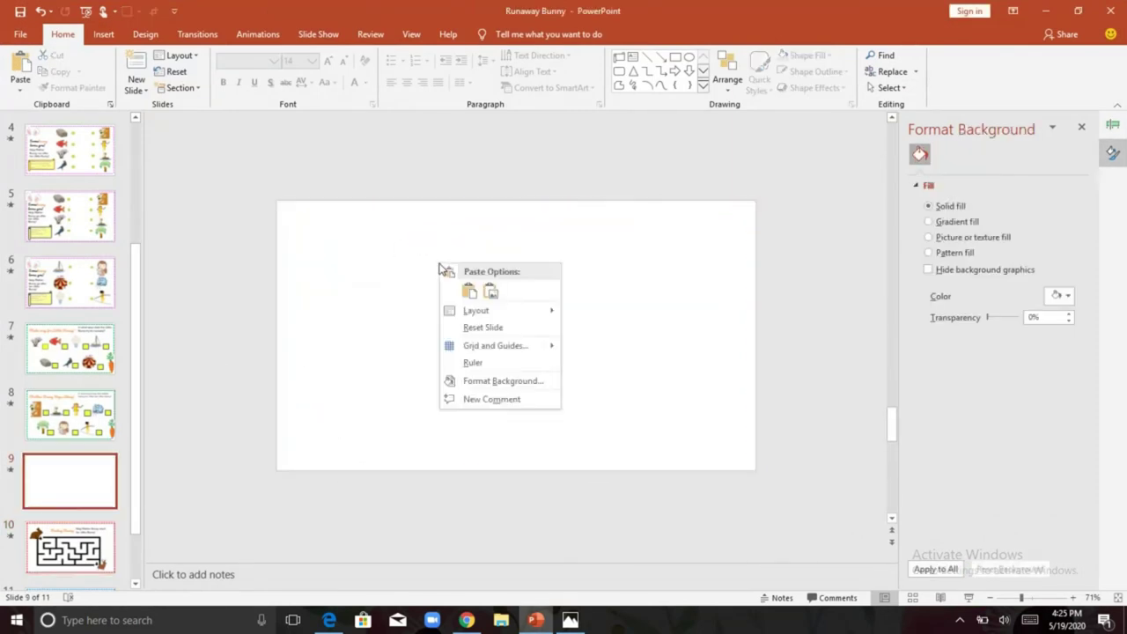
click(462, 292)
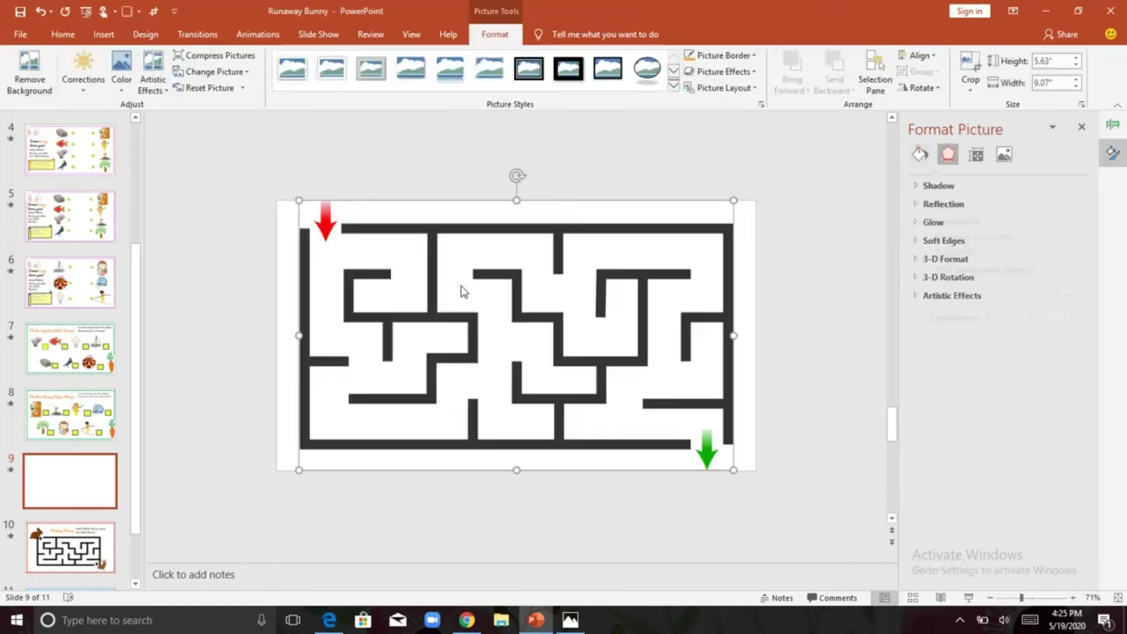
drag(299, 200, 418, 273)
drag(523, 332, 490, 317)
click(729, 317)
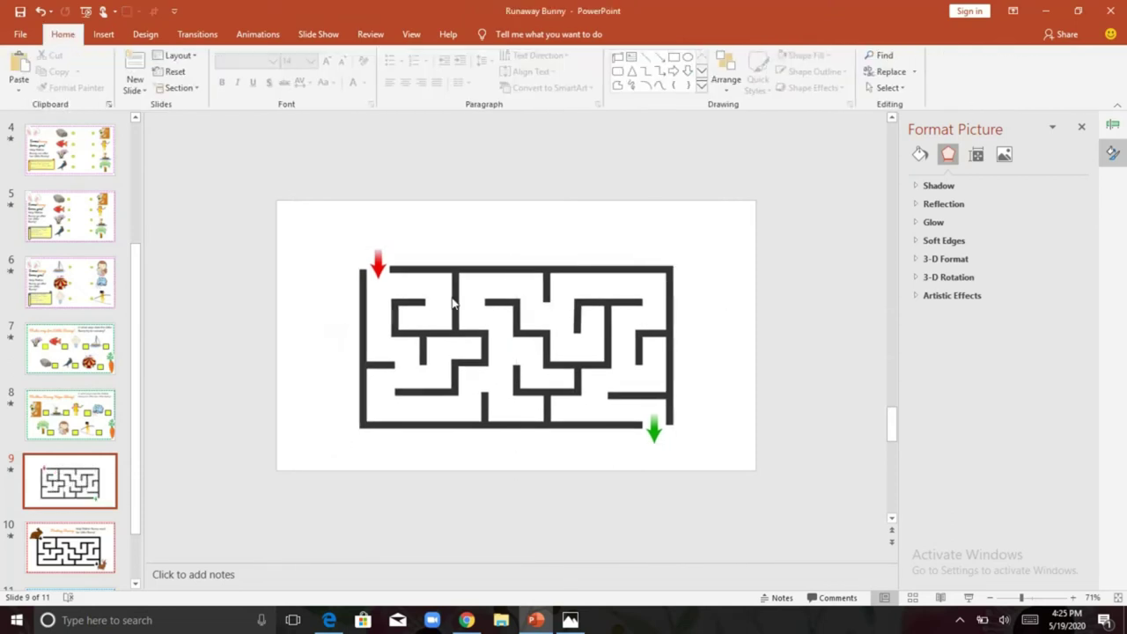
drag(131, 365, 141, 252)
Copy the large and small brown rabbits from slide 3 and paste them onto maze slide 9.
click(85, 267)
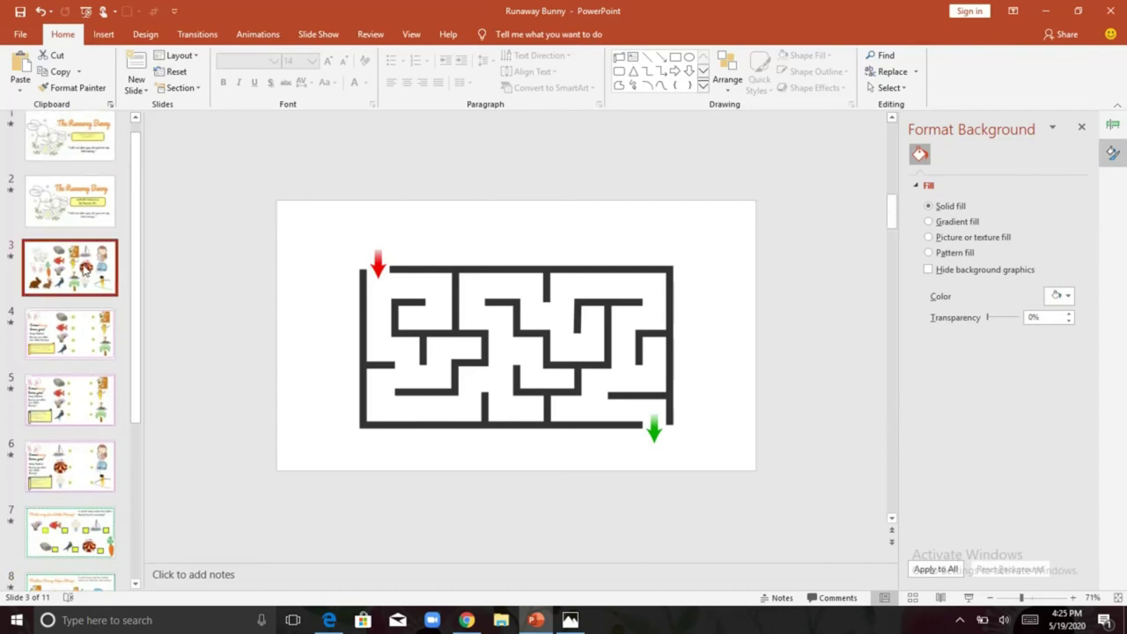
click(334, 413)
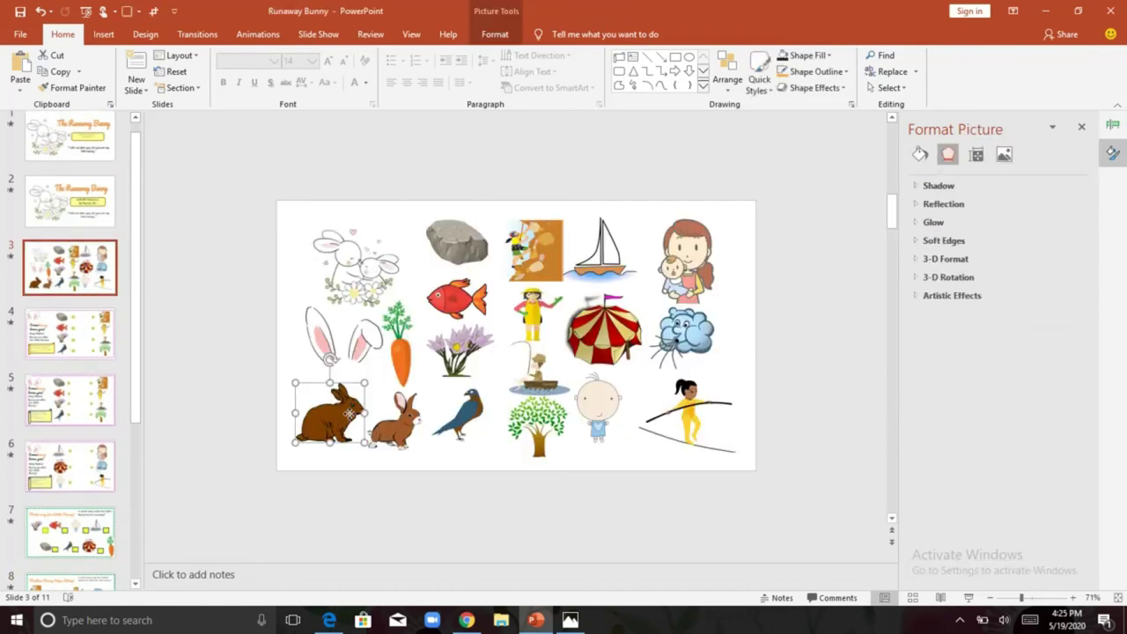
shift+click(398, 419)
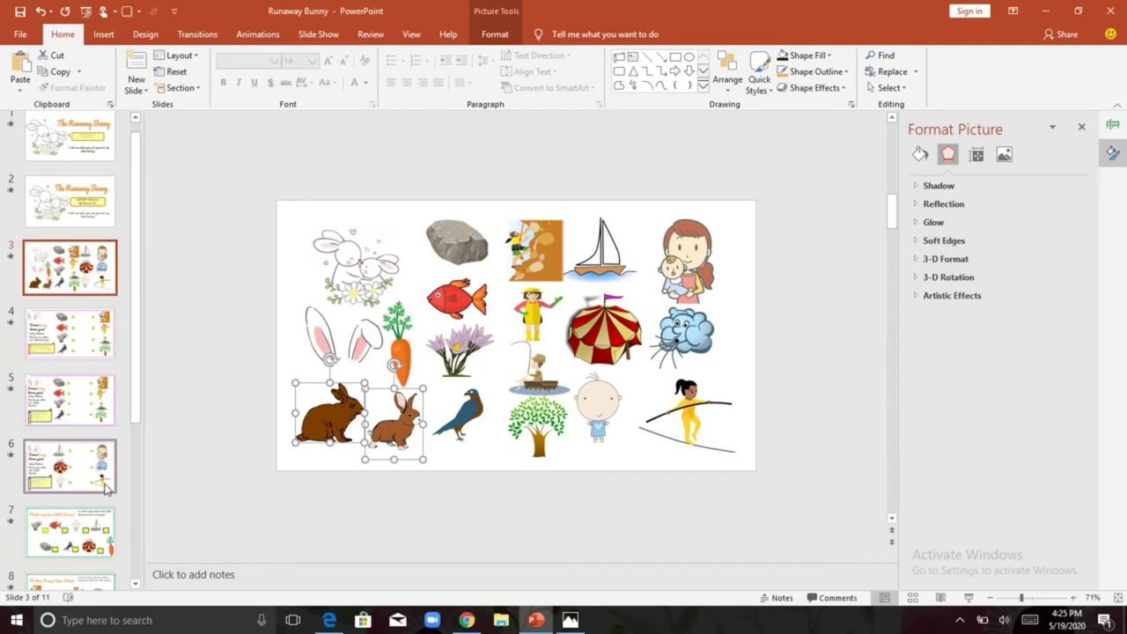
click(86, 581)
scroll(136, 384, down, 3)
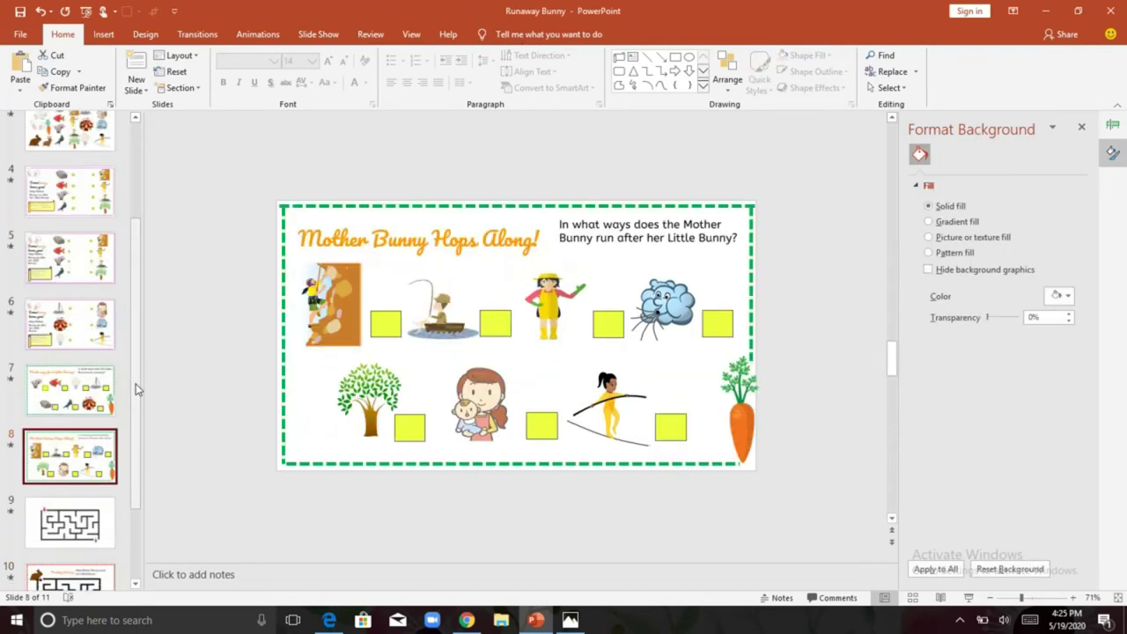
click(82, 483)
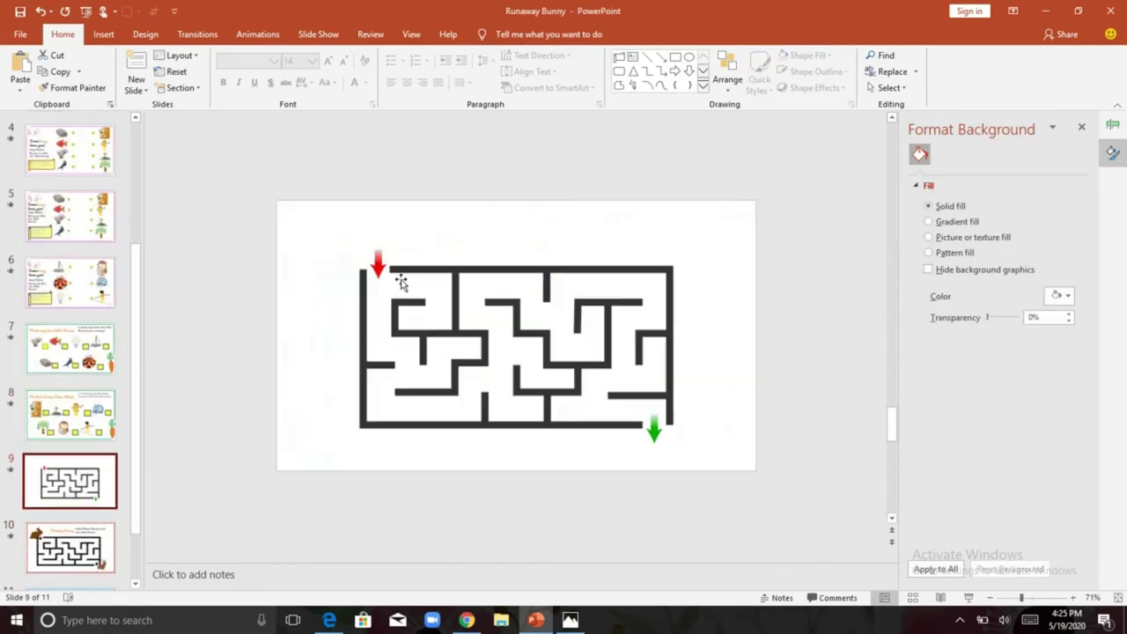
click(327, 312)
key(ctrl+v)
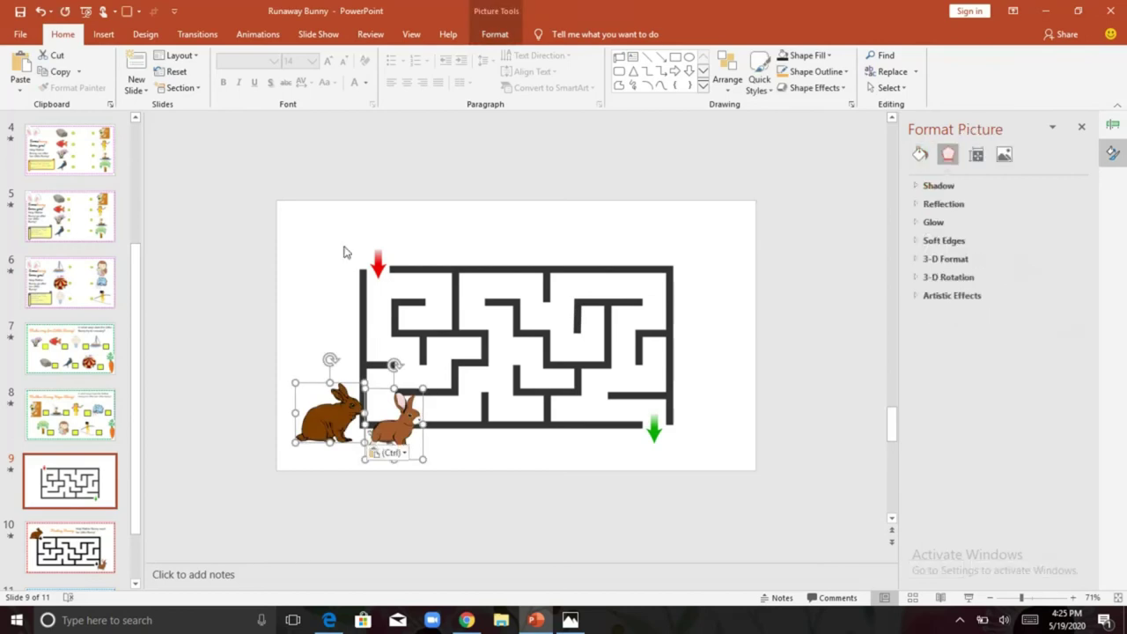
Place the large rabbit at the maze entrance arrow and the small rabbit at the exit.
click(335, 250)
drag(332, 391, 358, 264)
drag(395, 447, 690, 448)
click(686, 280)
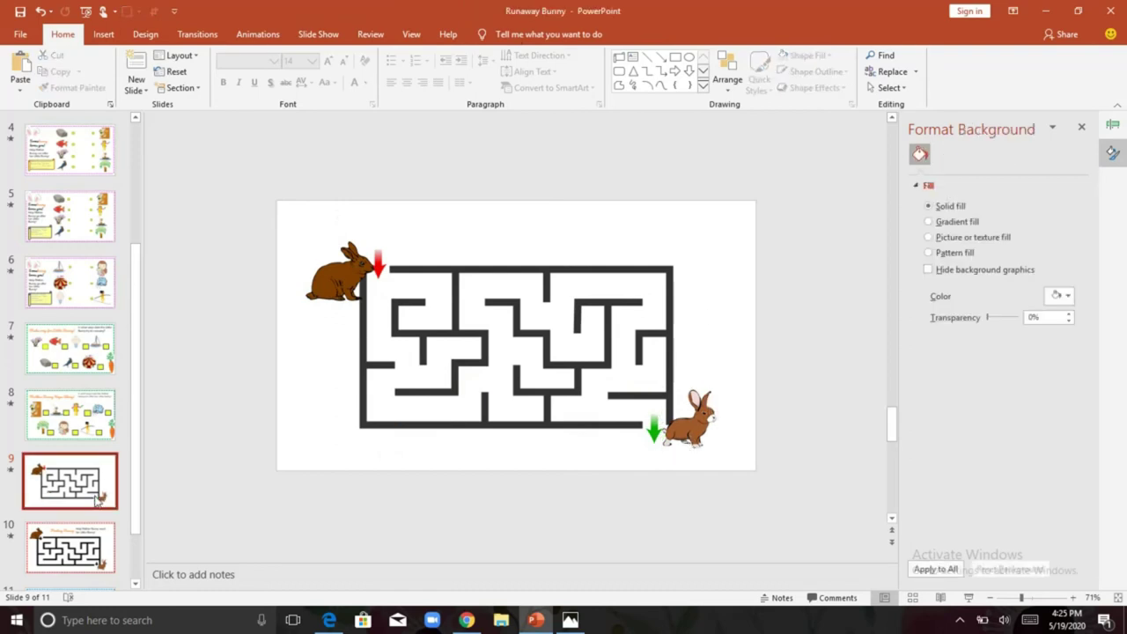
Go to slide 11, the Grammar and Oral Language Development NOUNS slide.
click(70, 546)
scroll(70, 546, down, 1)
click(71, 548)
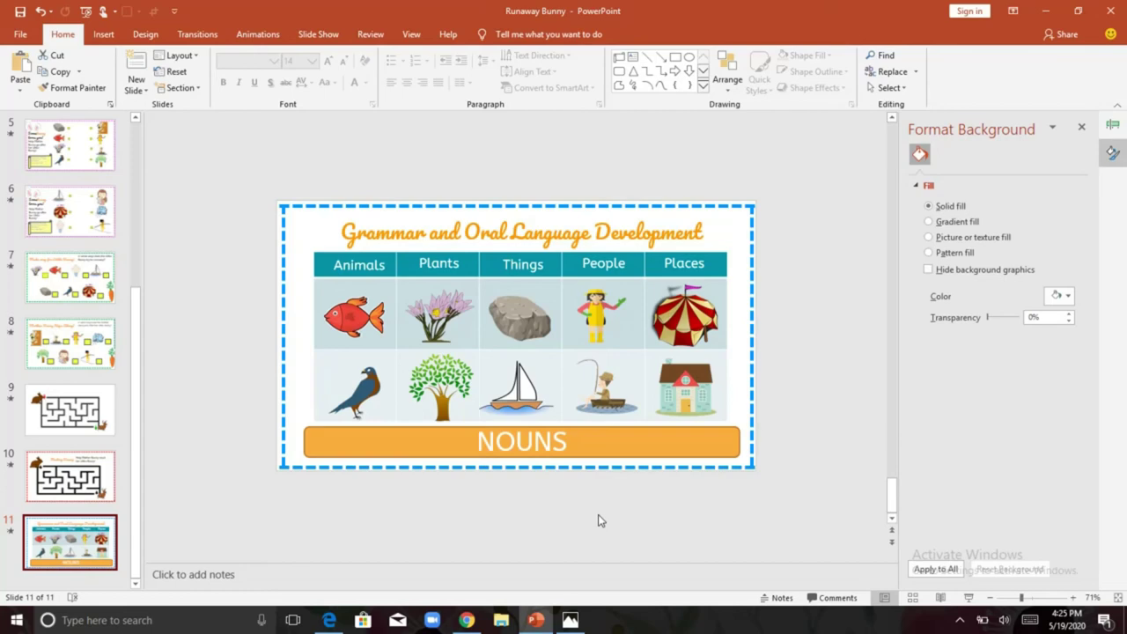
Play slide 11 as a slideshow with Shift+F5, end it, and return to maze slide 9.
key(shift+F5)
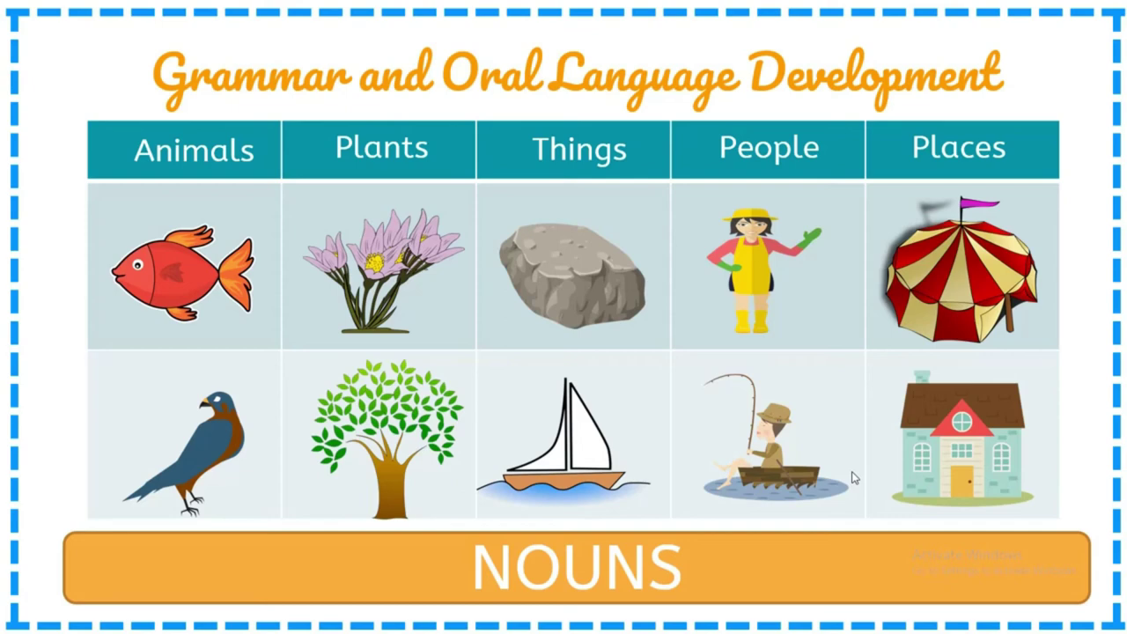
key(Escape)
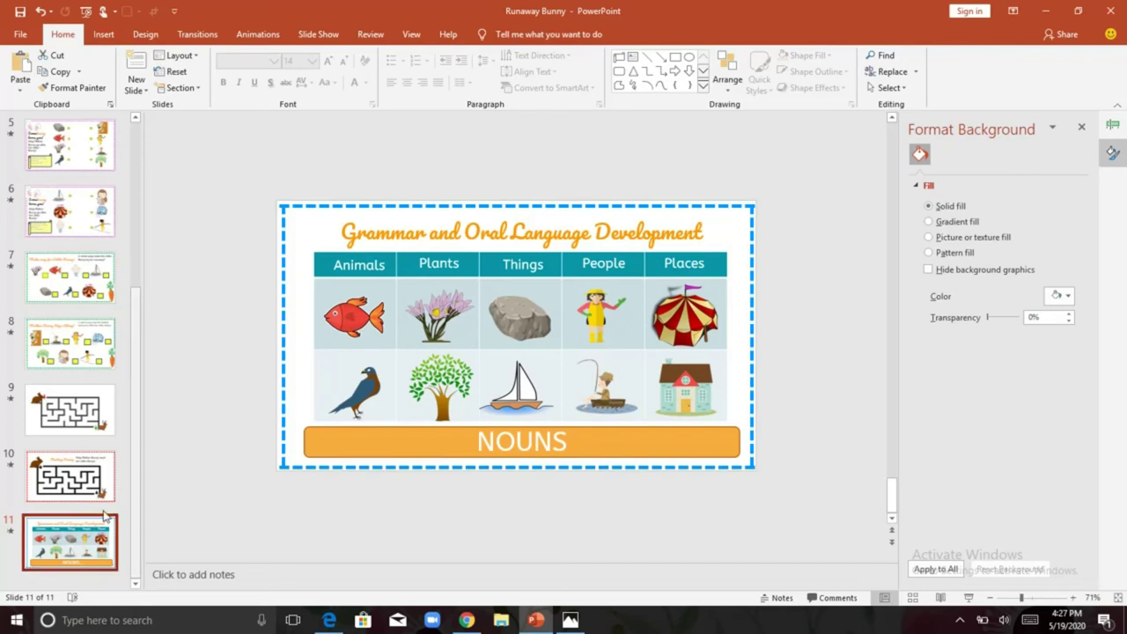
click(70, 413)
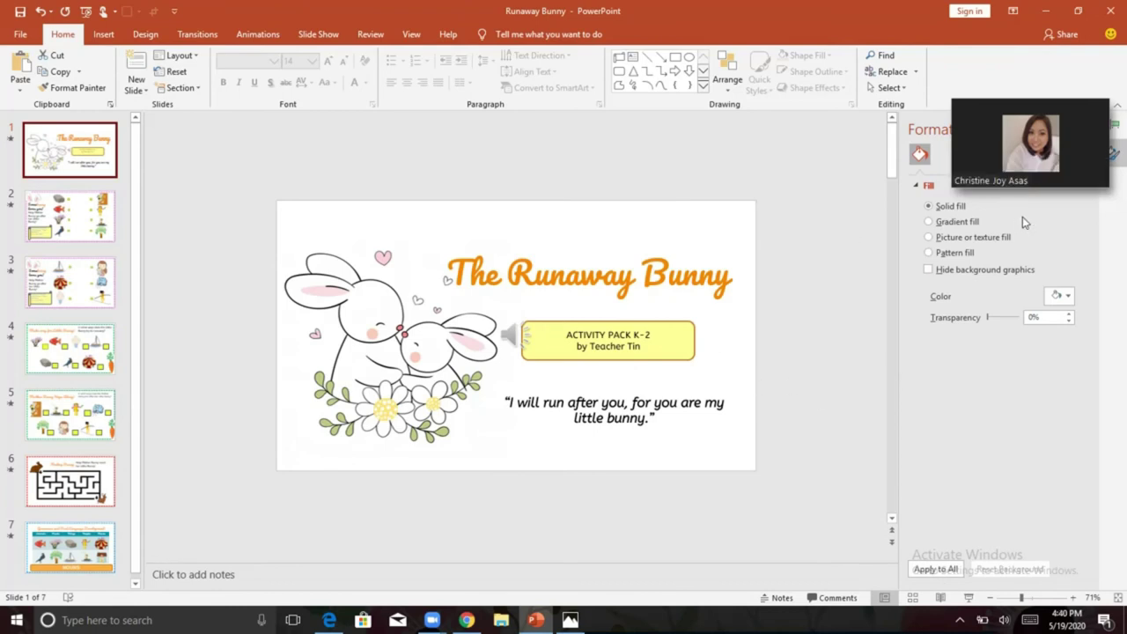
Share the Runaway Bunny - PowerPoint window with the Zoom meeting.
click(1092, 176)
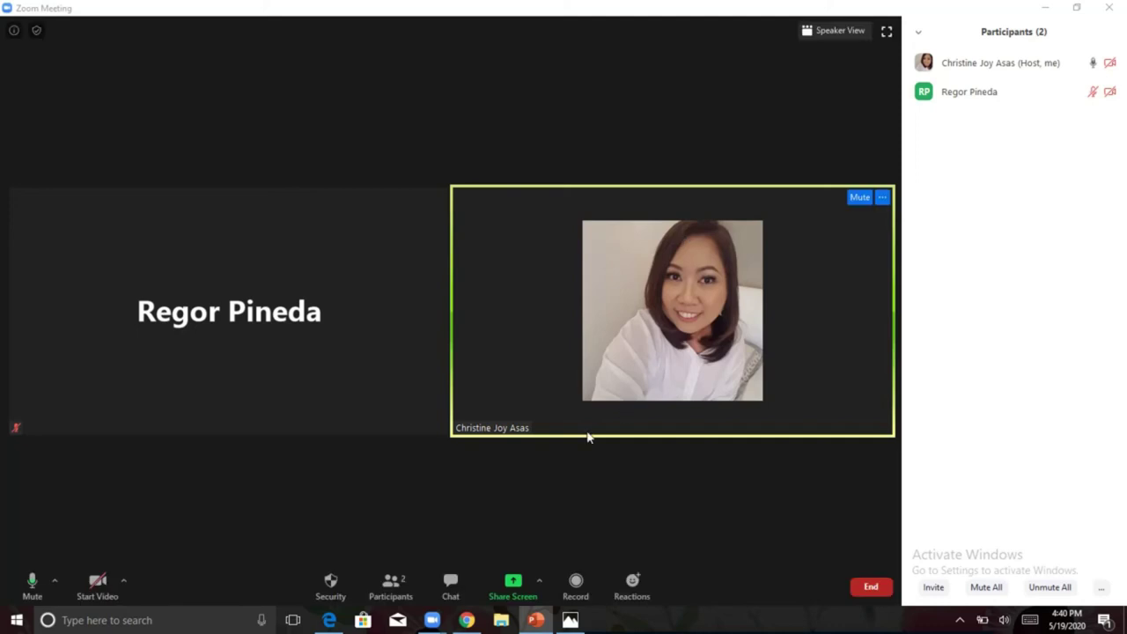
click(510, 583)
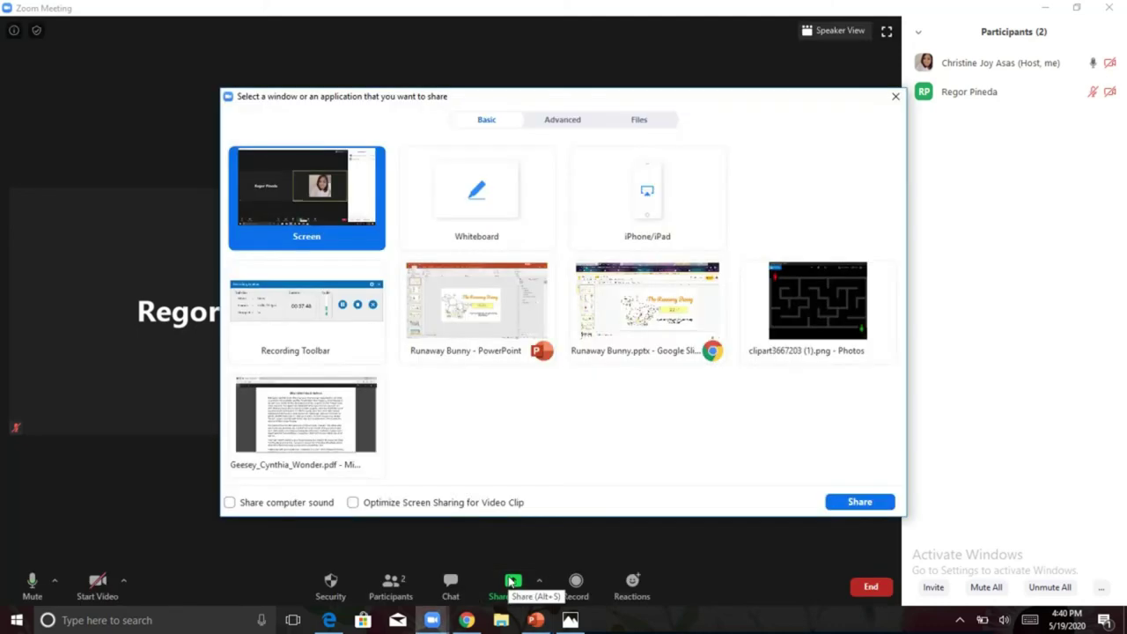
click(494, 330)
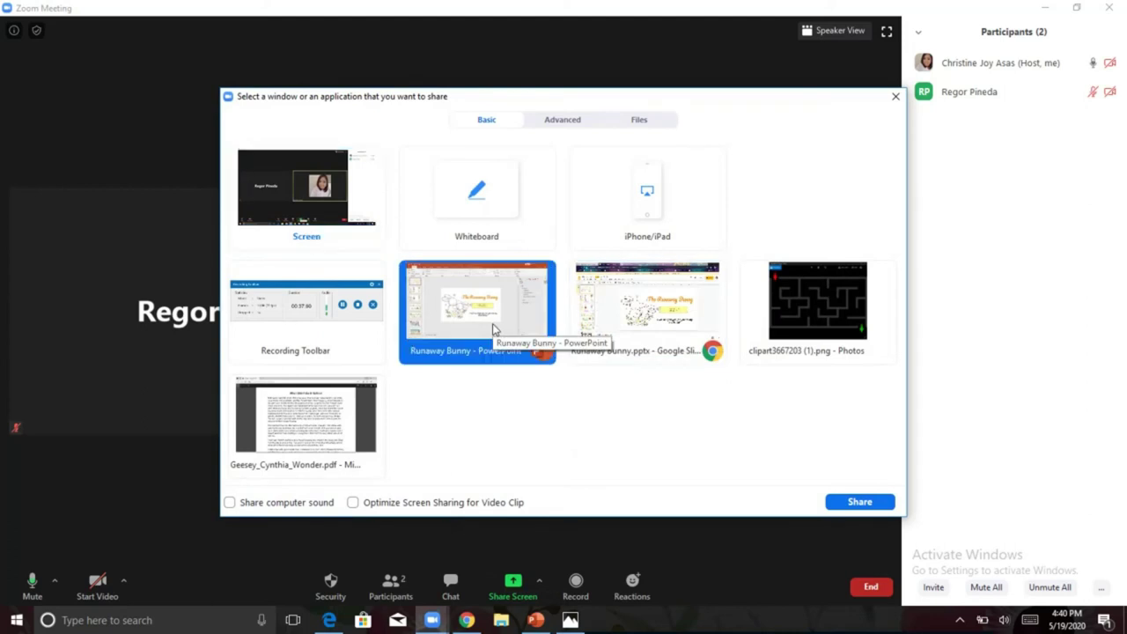
click(858, 502)
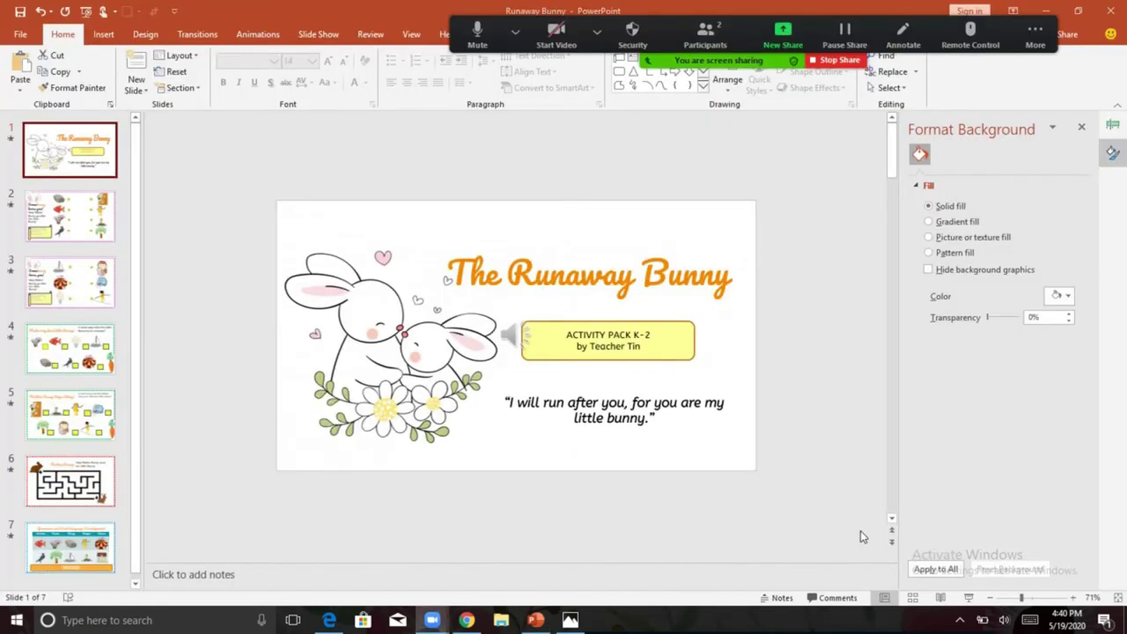
Start the slideshow, advance to the matching slide, and give the participant mouse/keyboard control.
click(970, 598)
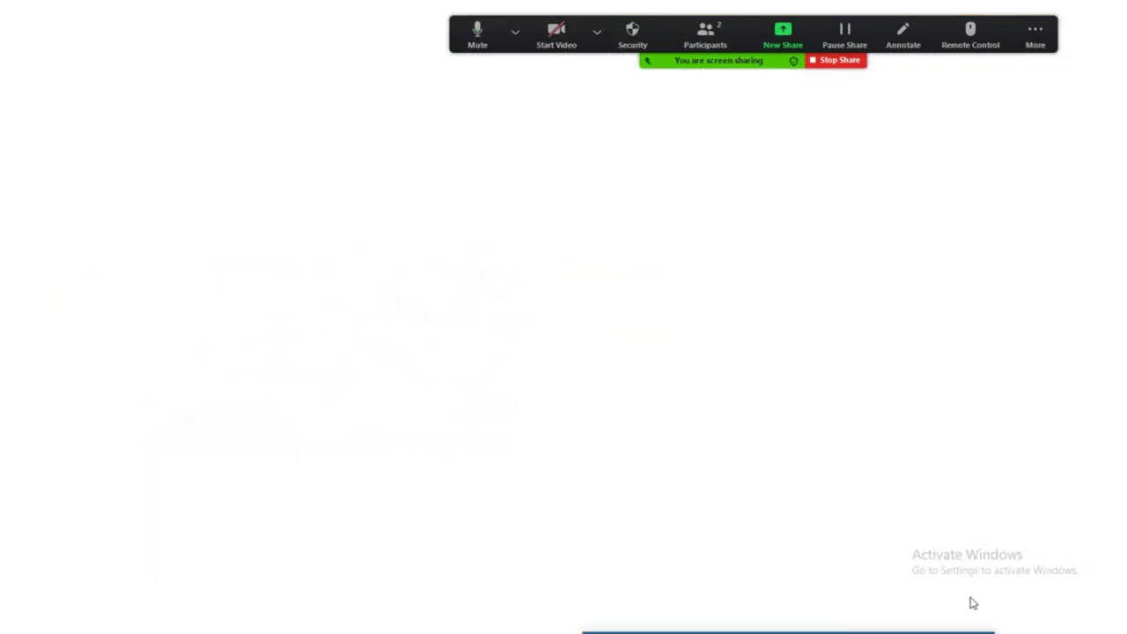
click(958, 510)
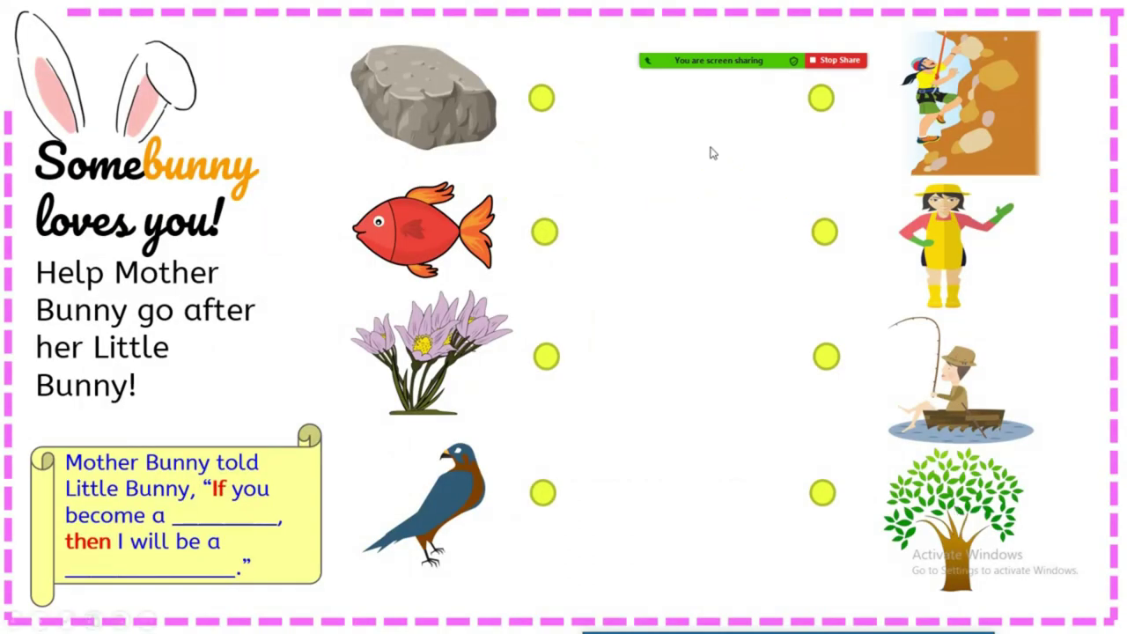
mouse_move(755, 54)
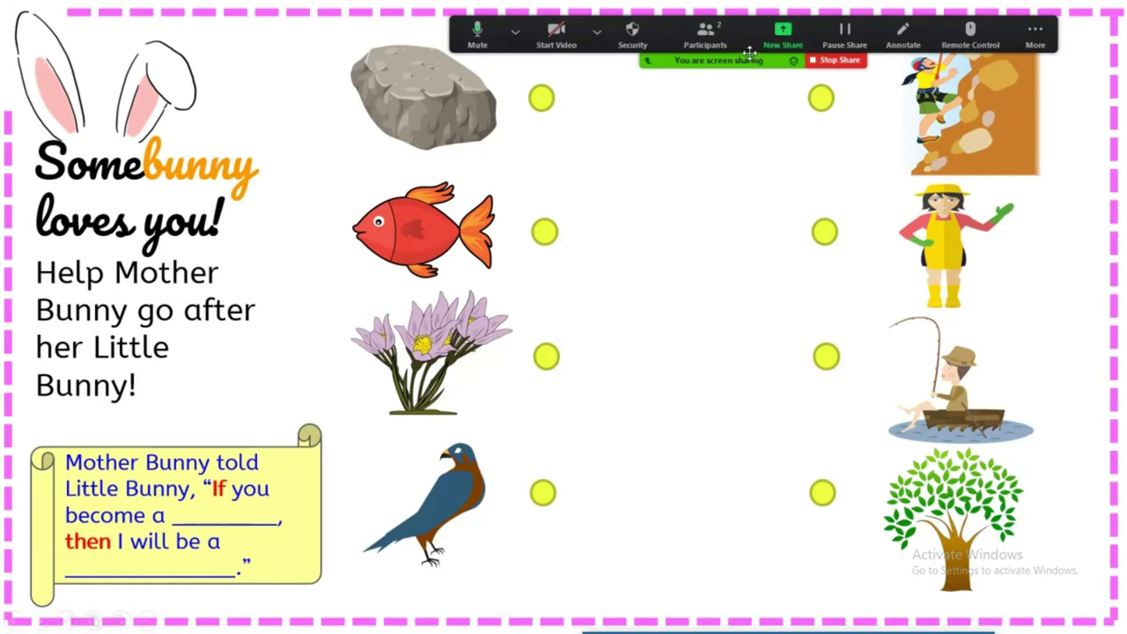
click(959, 39)
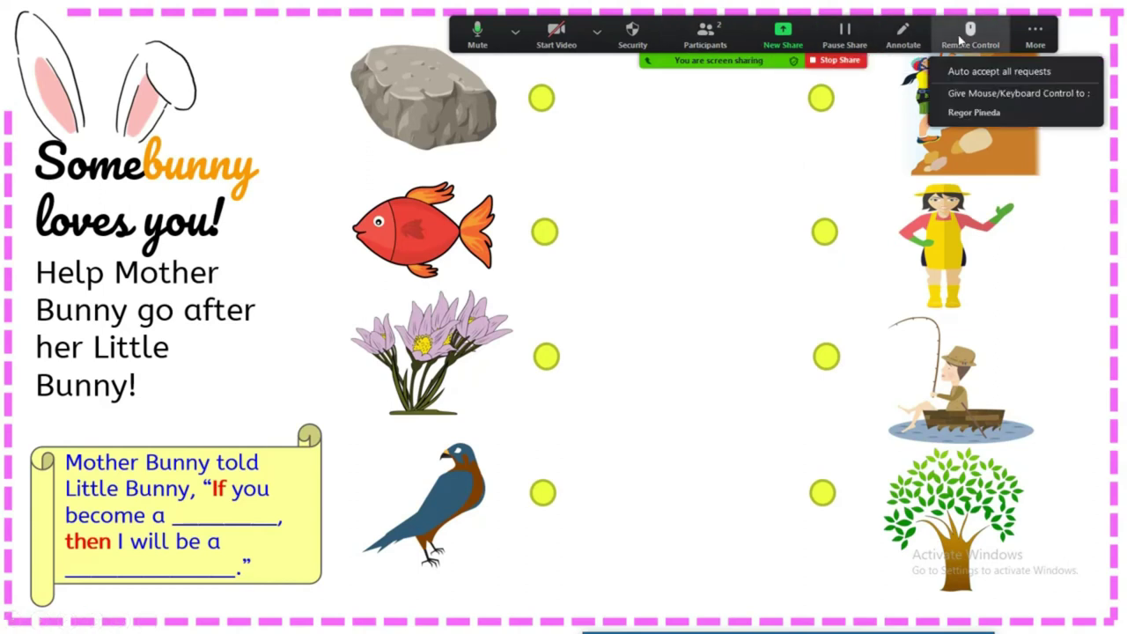
click(953, 112)
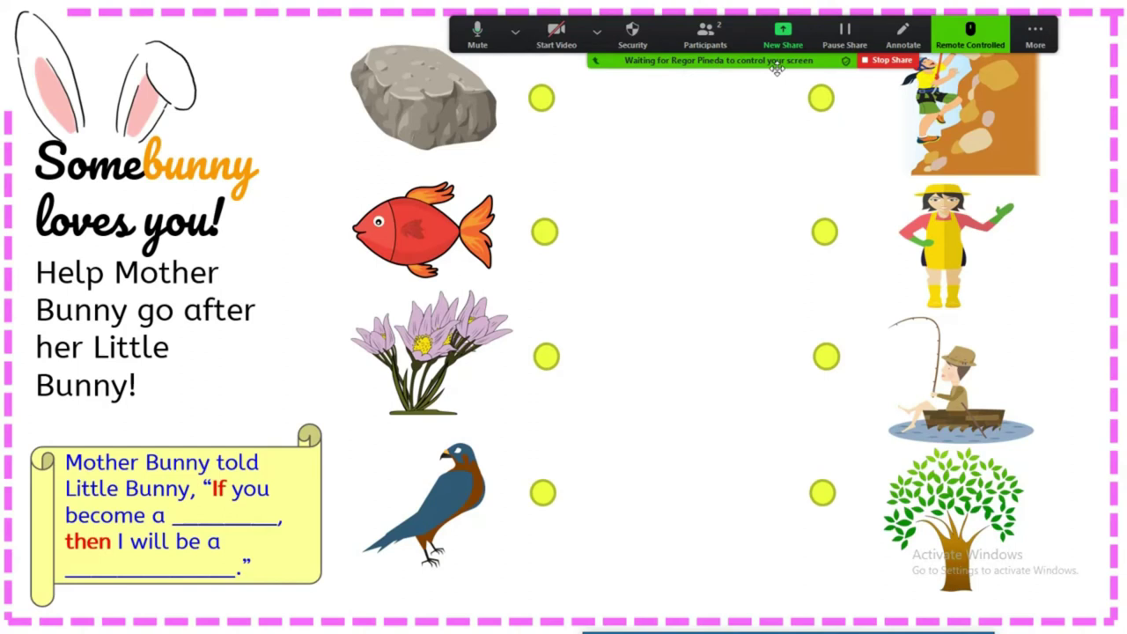
Choose the freehand annotation pen and move the annotation toolbar down off the pictures.
click(920, 33)
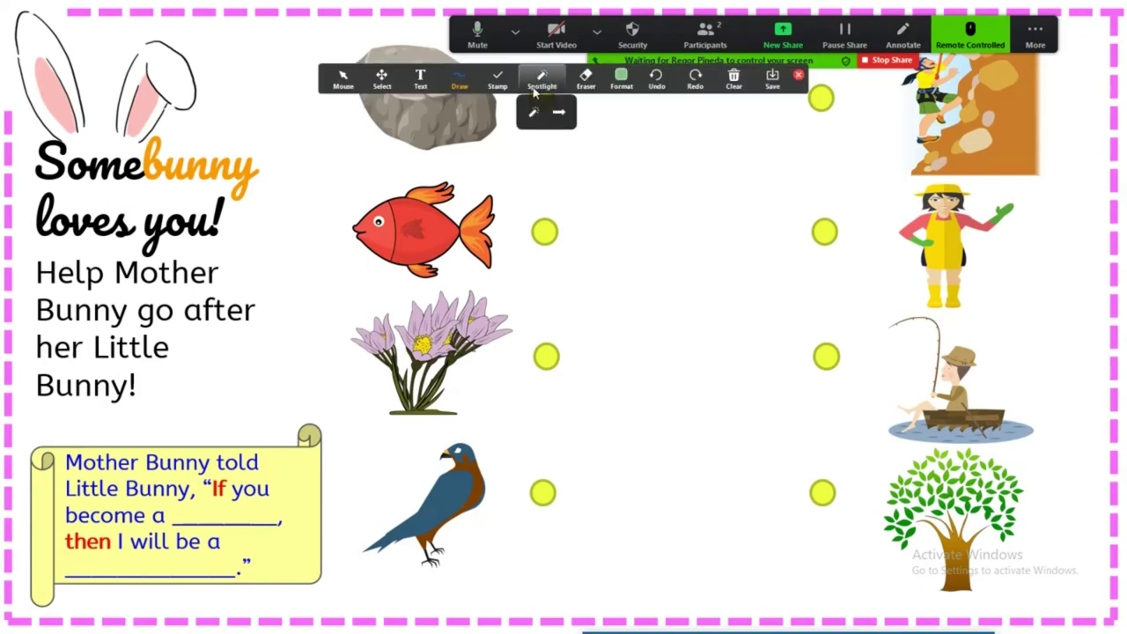
click(458, 79)
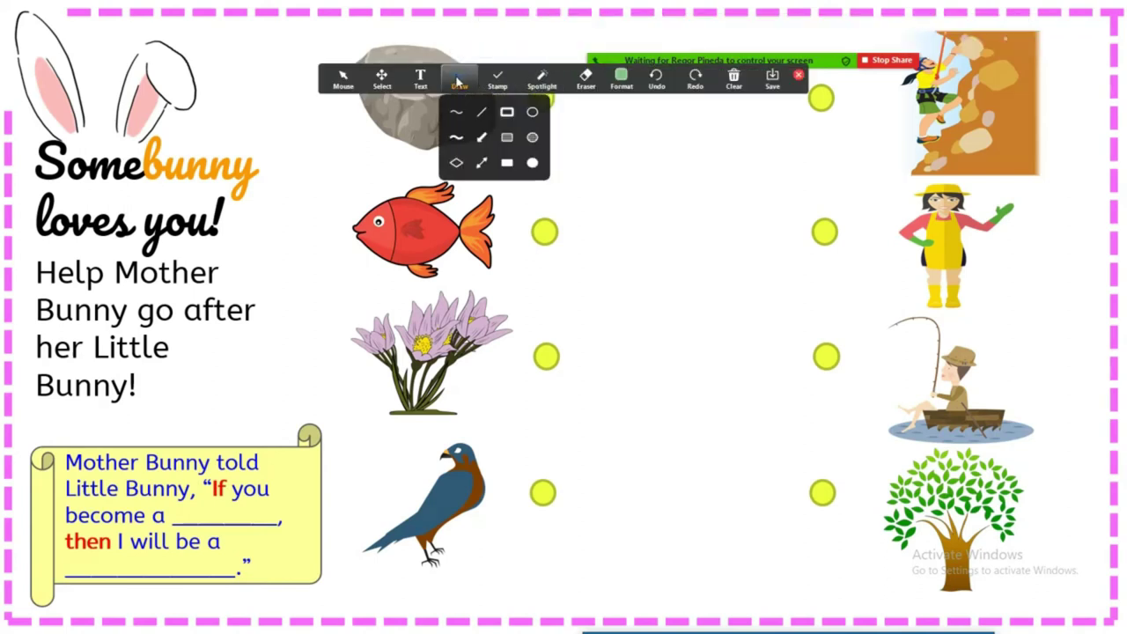
click(456, 138)
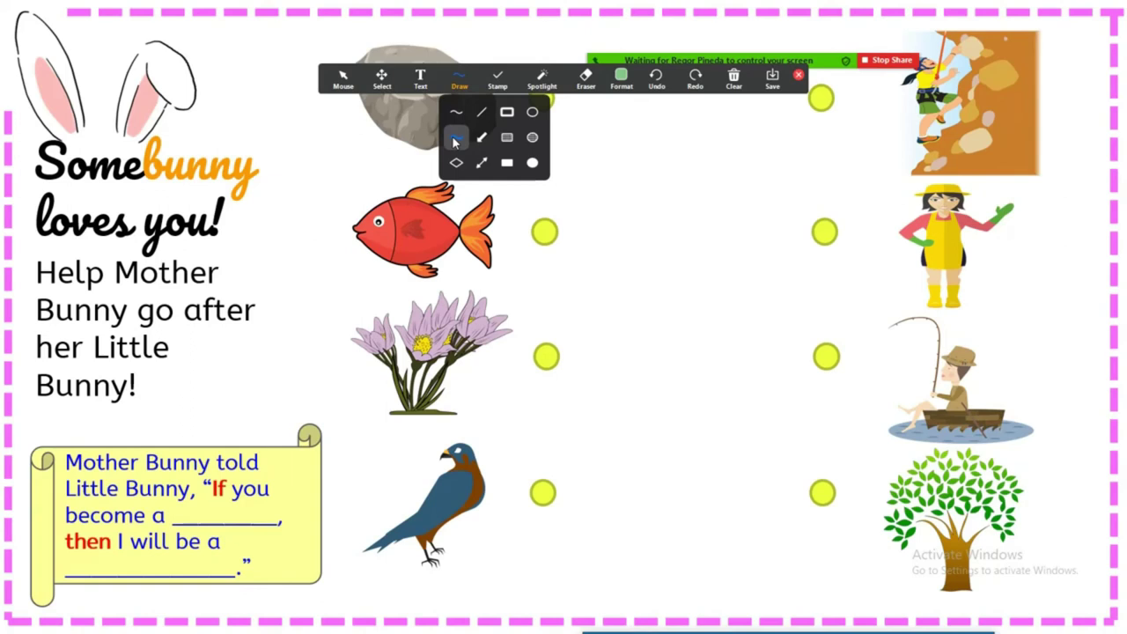
mouse_move(530, 81)
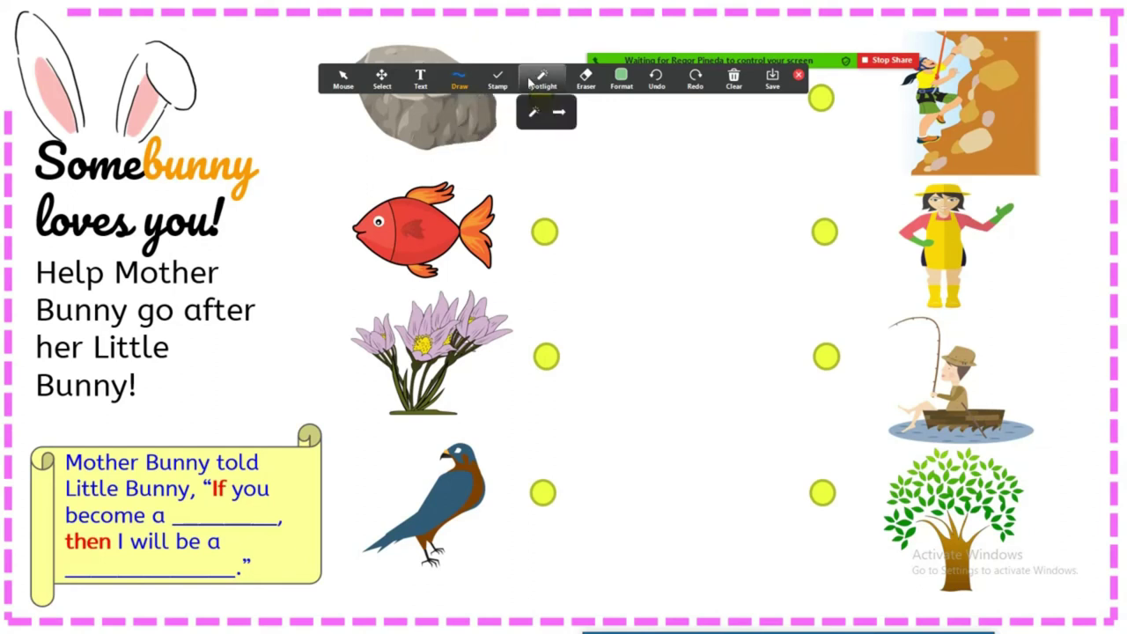
mouse_move(529, 76)
mouse_down()
mouse_move(497, 102)
mouse_move(447, 188)
mouse_move(471, 367)
mouse_move(415, 527)
mouse_move(416, 590)
mouse_up()
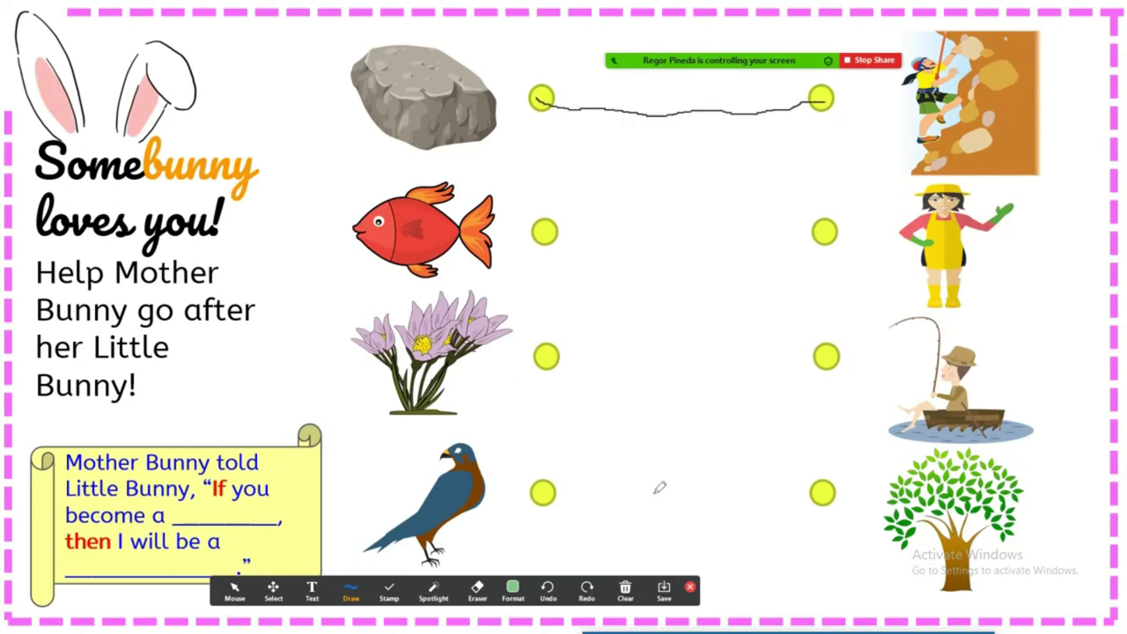
Switch to the Text annotation tool and label the rock 'rock' and the fish 'trout'.
click(513, 590)
click(347, 593)
click(312, 590)
click(382, 158)
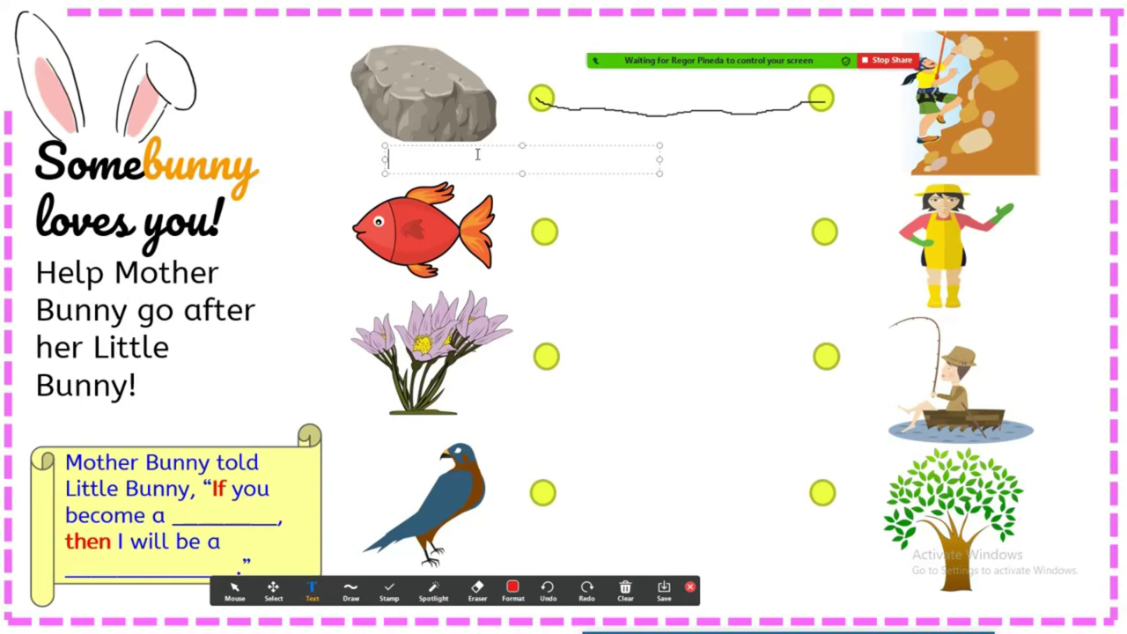
text(rock)
click(414, 294)
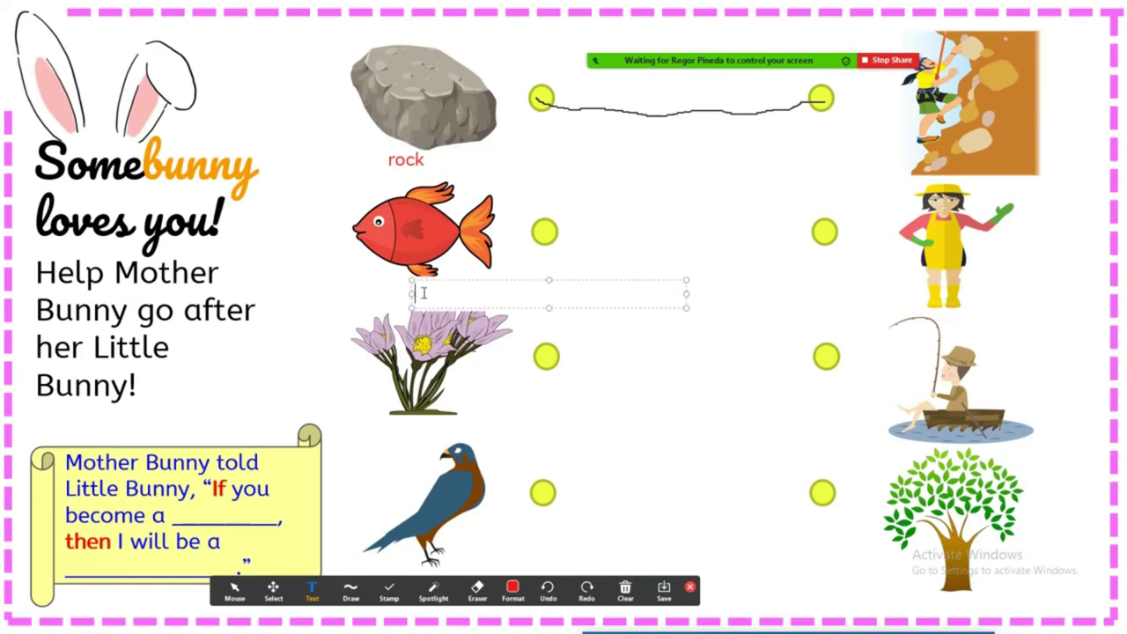
text(trout)
click(511, 402)
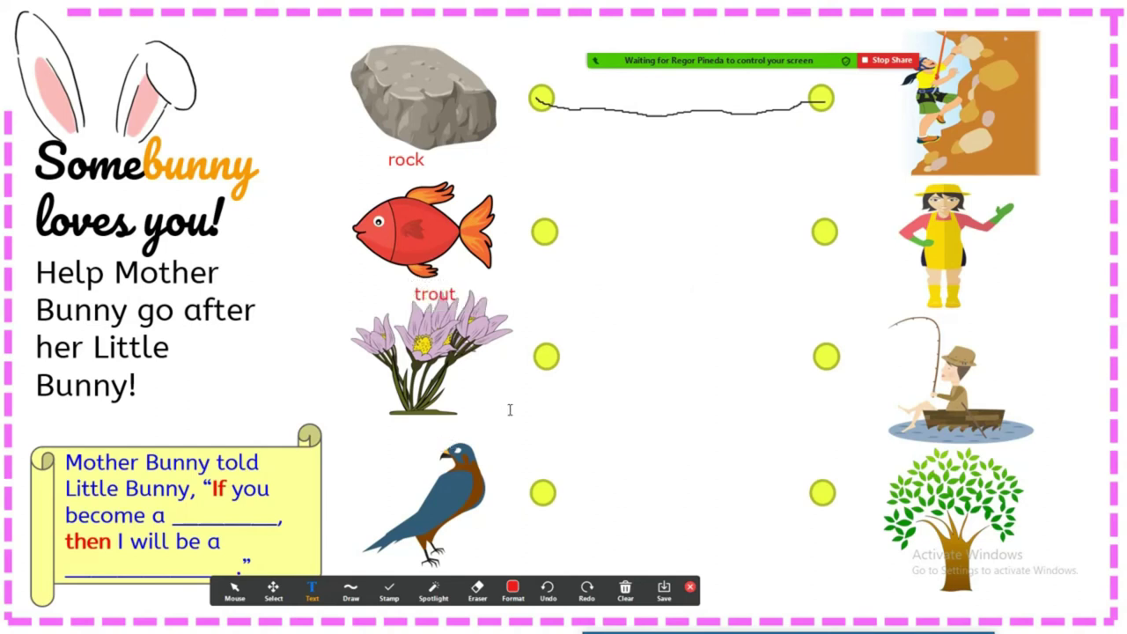
Label the flower 'crocus' and the bird 'bird'.
click(461, 410)
text(crocus)
click(483, 541)
click(482, 541)
text(bird)
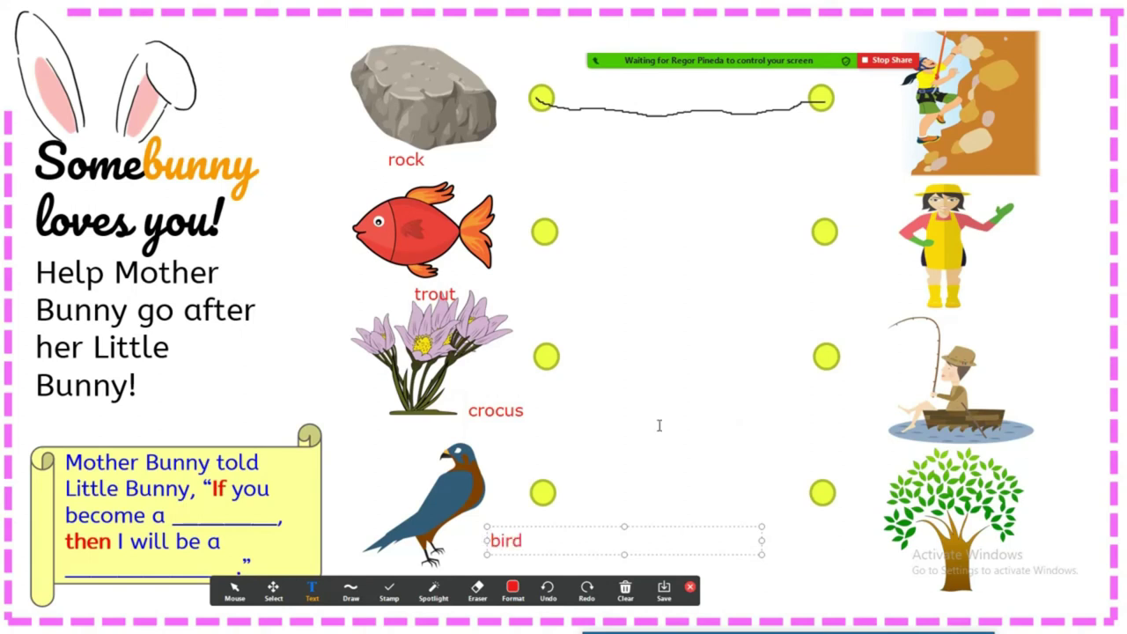
click(676, 306)
click(348, 597)
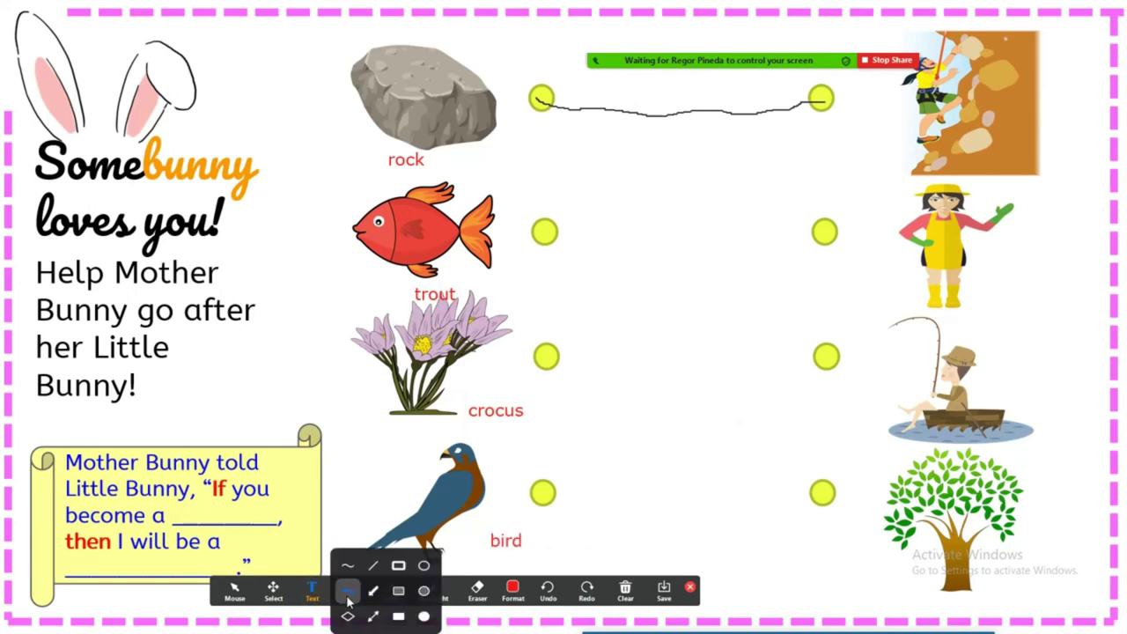
Draw the remaining matching lines with the freehand pen, then clear all drawings.
click(349, 599)
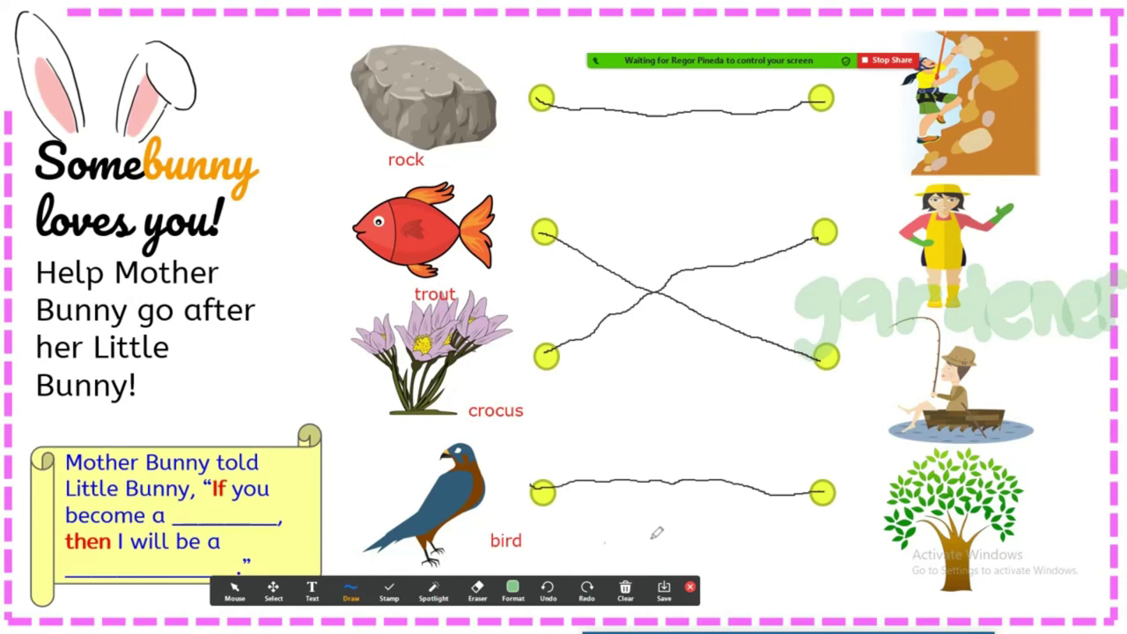
click(624, 590)
click(631, 581)
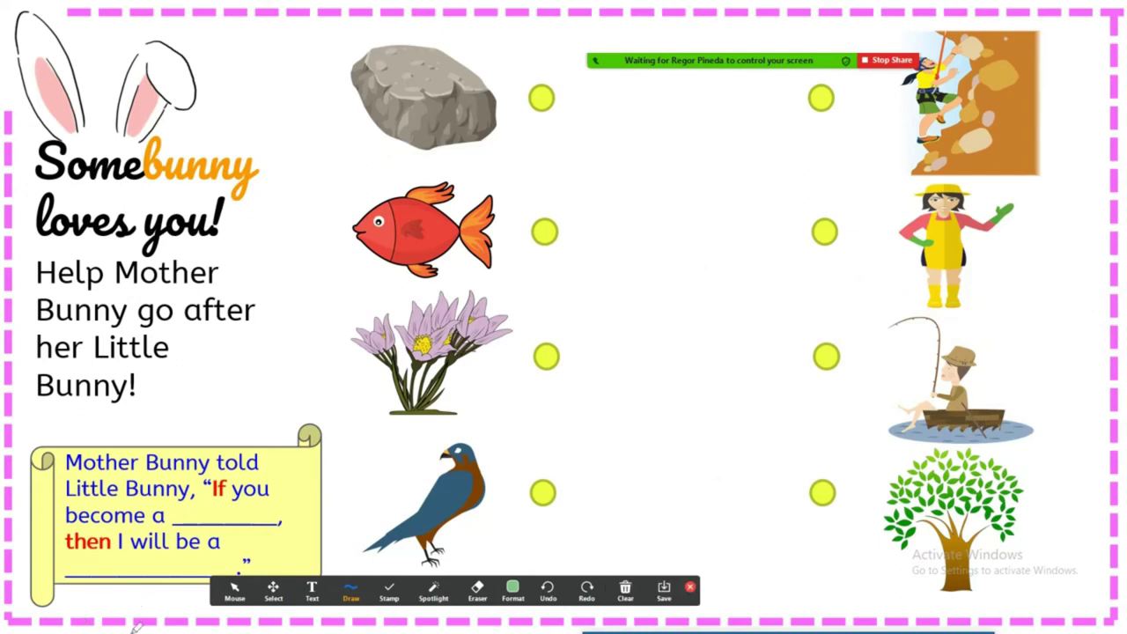
Return to the normal mouse pointer and advance to the next matching slide.
click(234, 588)
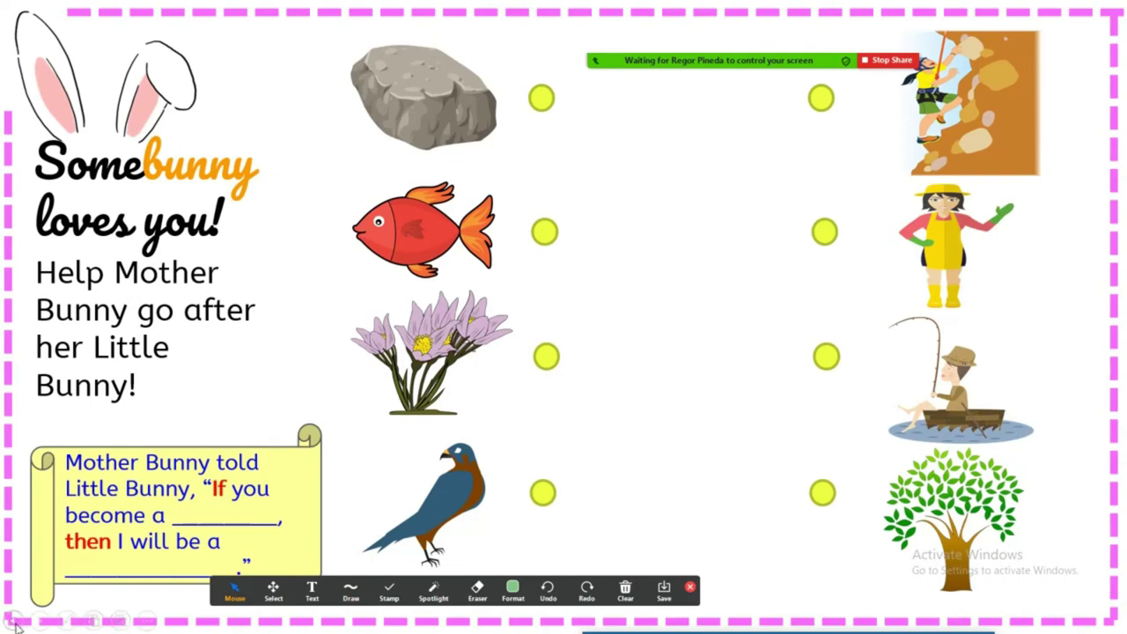
click(68, 620)
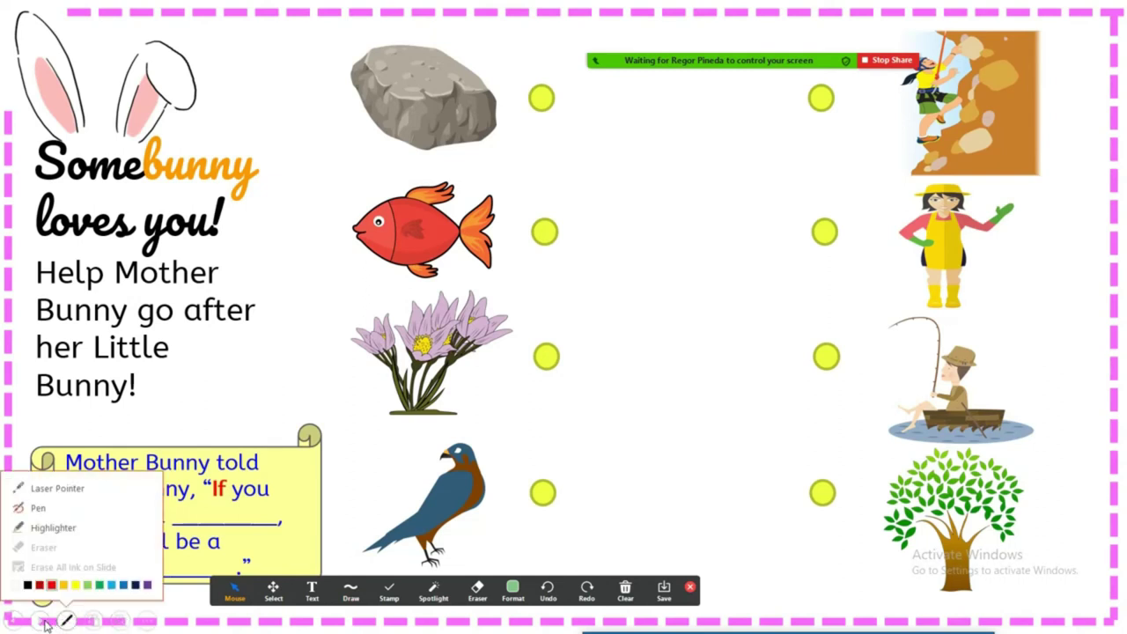
click(46, 624)
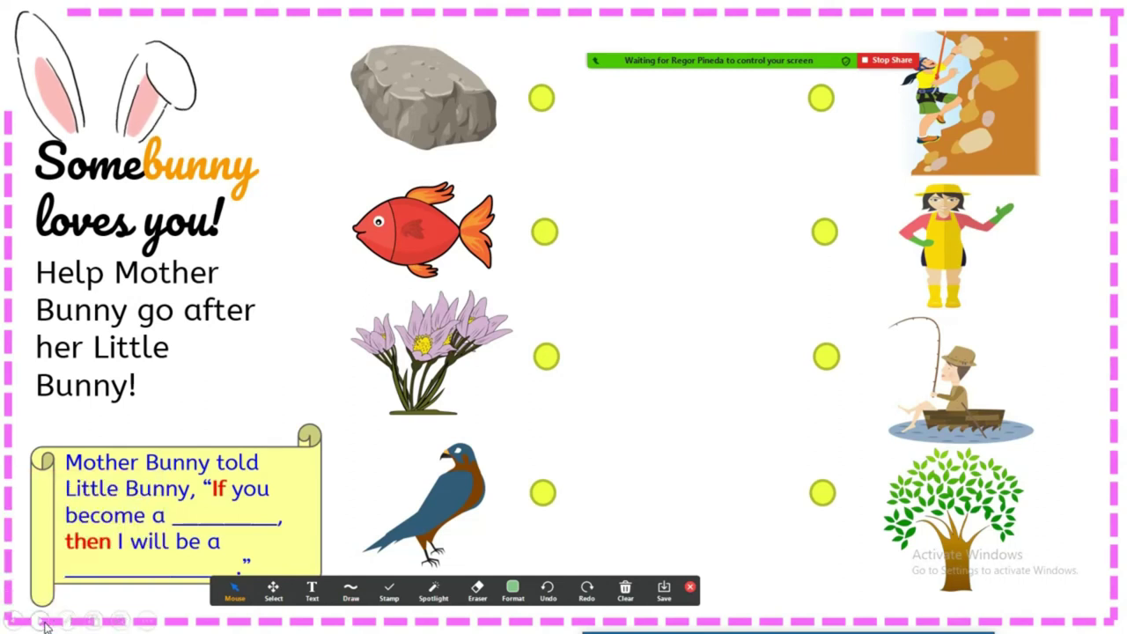
key(Right)
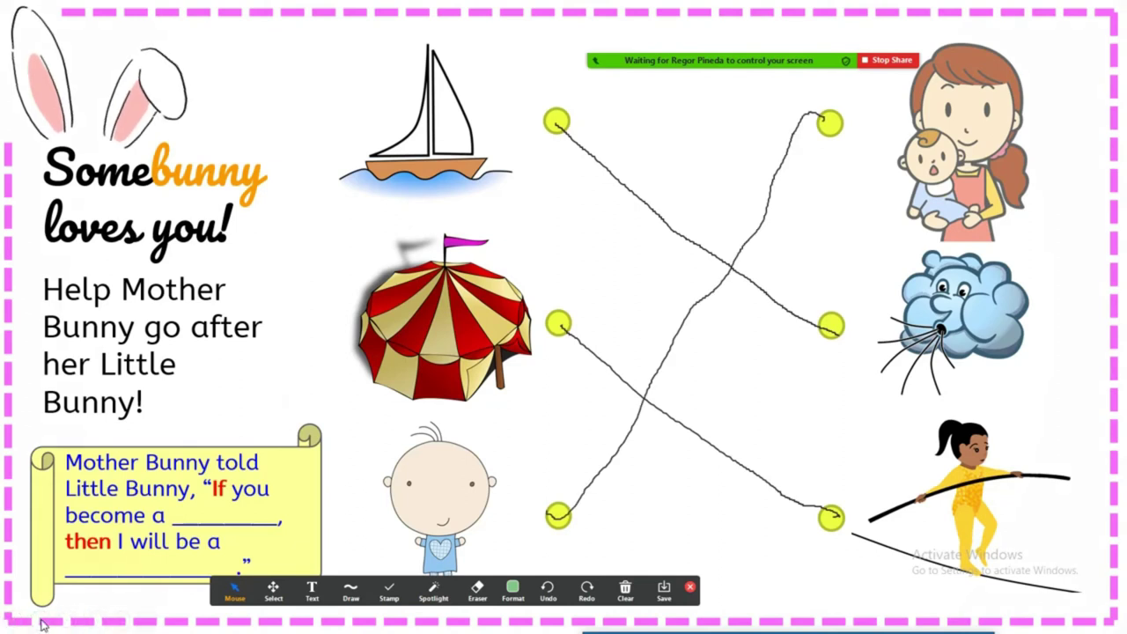
Advance to the 'Make way for Little Bunny!' slide and clear the leftover lines.
key(Right)
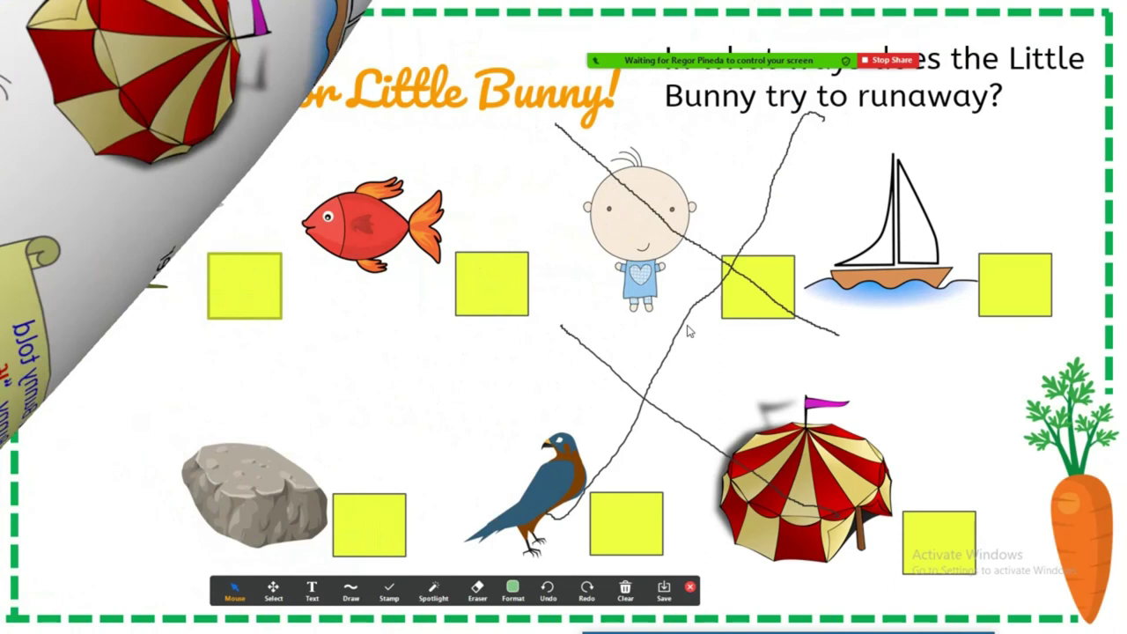
click(625, 588)
click(636, 579)
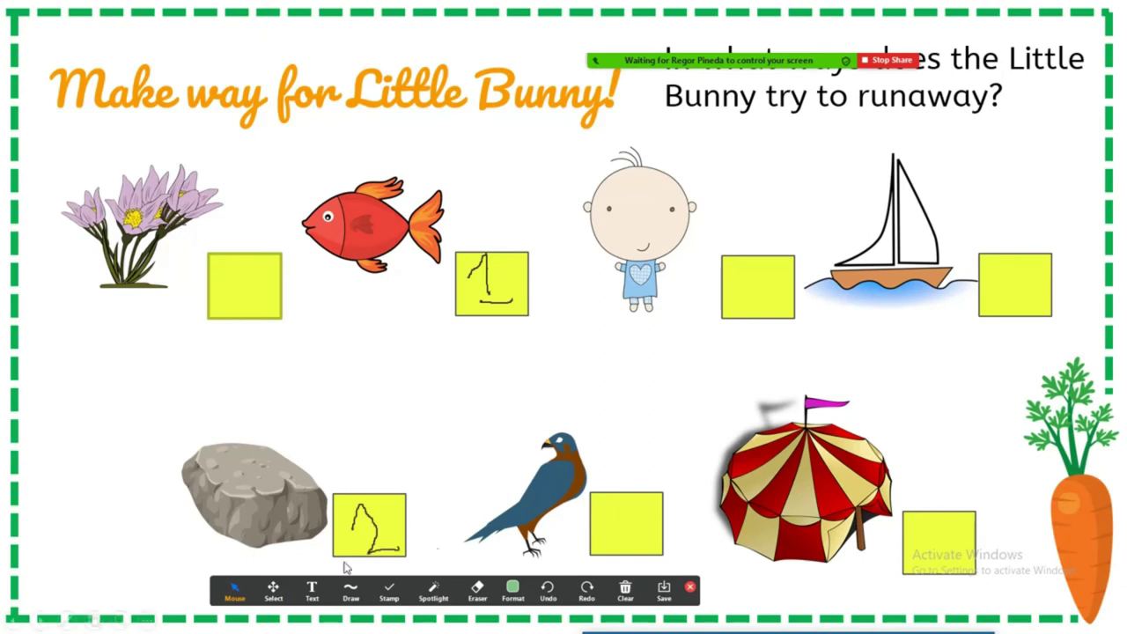
click(351, 589)
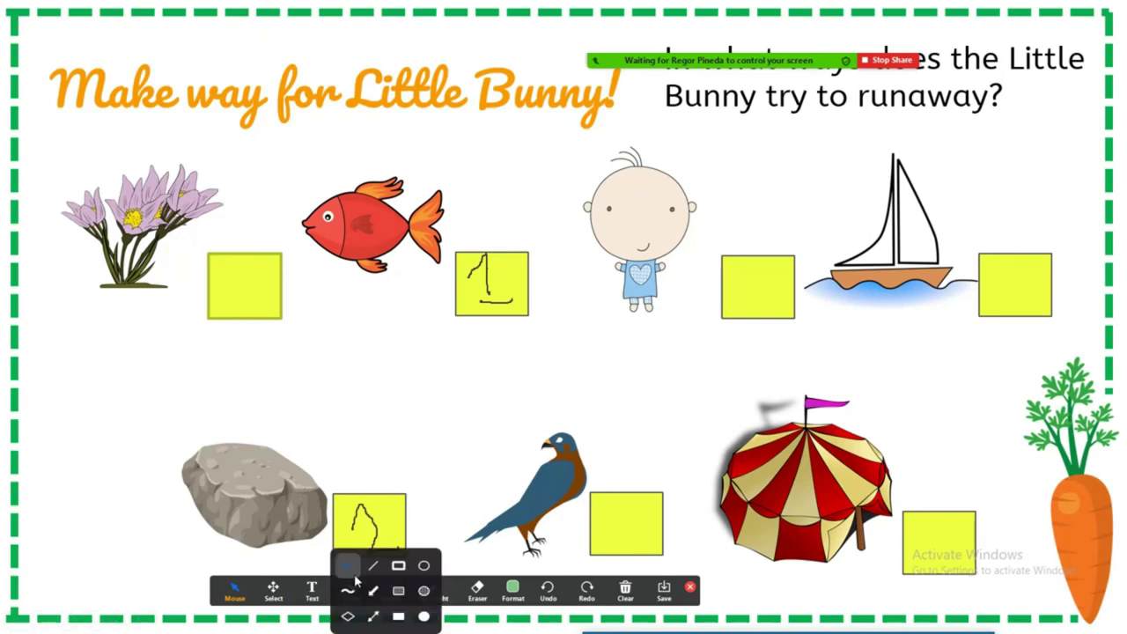
With a red freehand pen, write st, nd, rd, th after 1–4 in the fish, rock, flower and bird boxes.
click(354, 573)
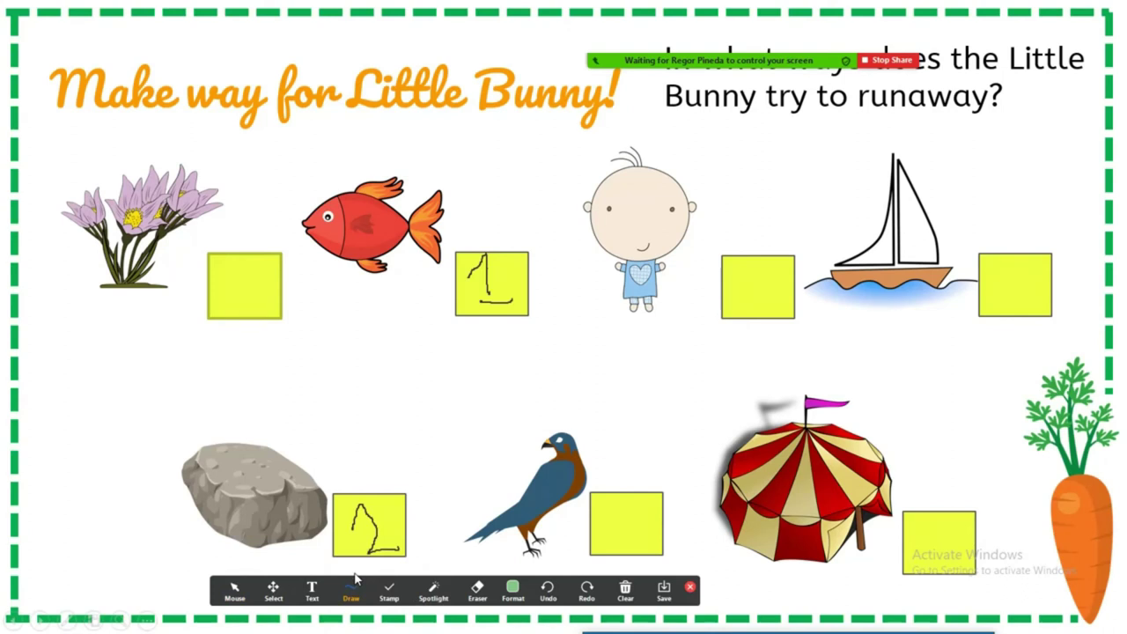
click(513, 588)
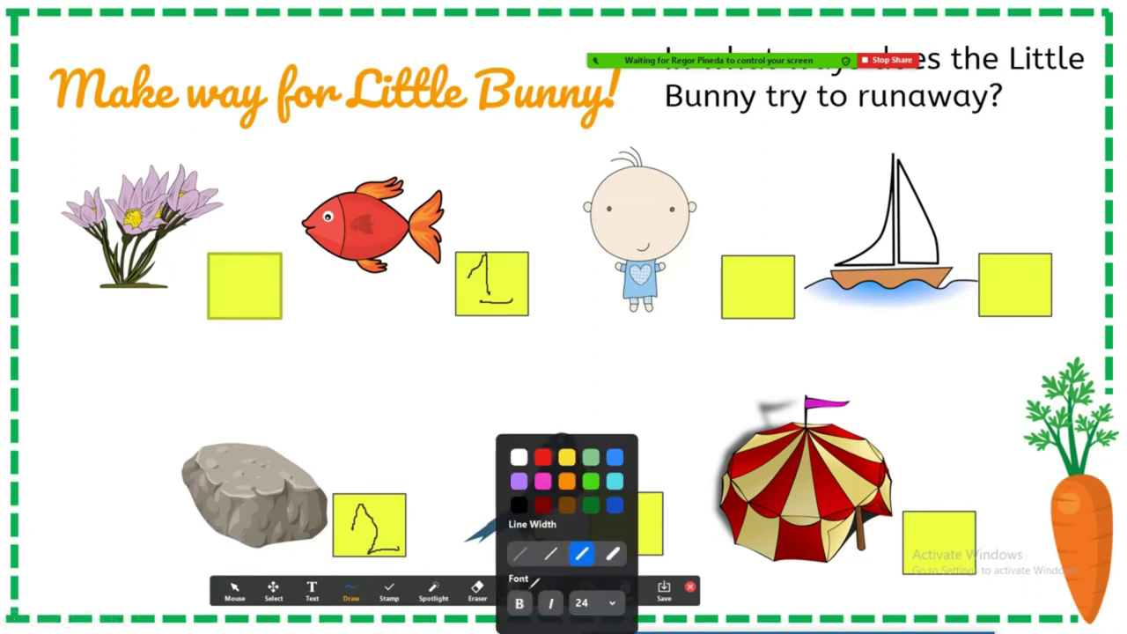
drag(231, 268, 232, 297)
mouse_move(511, 256)
mouse_down()
mouse_move(512, 278)
mouse_move(528, 286)
mouse_move(539, 261)
mouse_up()
mouse_move(377, 510)
mouse_down()
mouse_move(387, 490)
mouse_move(407, 514)
mouse_up()
mouse_move(423, 458)
mouse_down()
mouse_move(427, 506)
mouse_move(407, 502)
mouse_up()
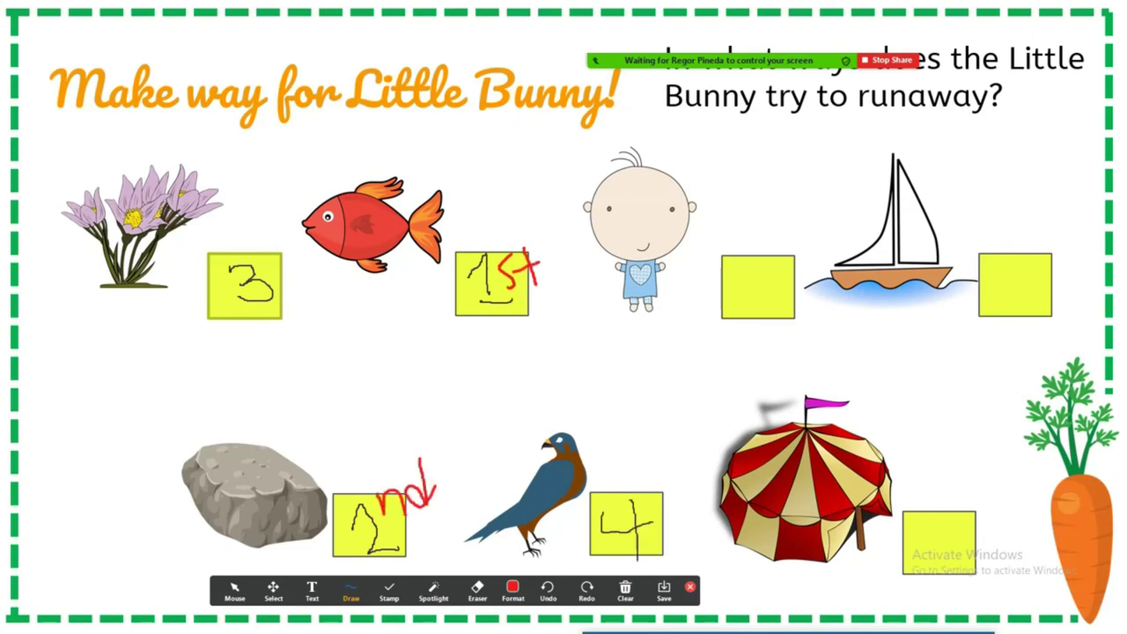
mouse_move(270, 265)
mouse_down()
mouse_move(273, 287)
mouse_move(289, 248)
mouse_move(307, 280)
mouse_move(323, 280)
mouse_up()
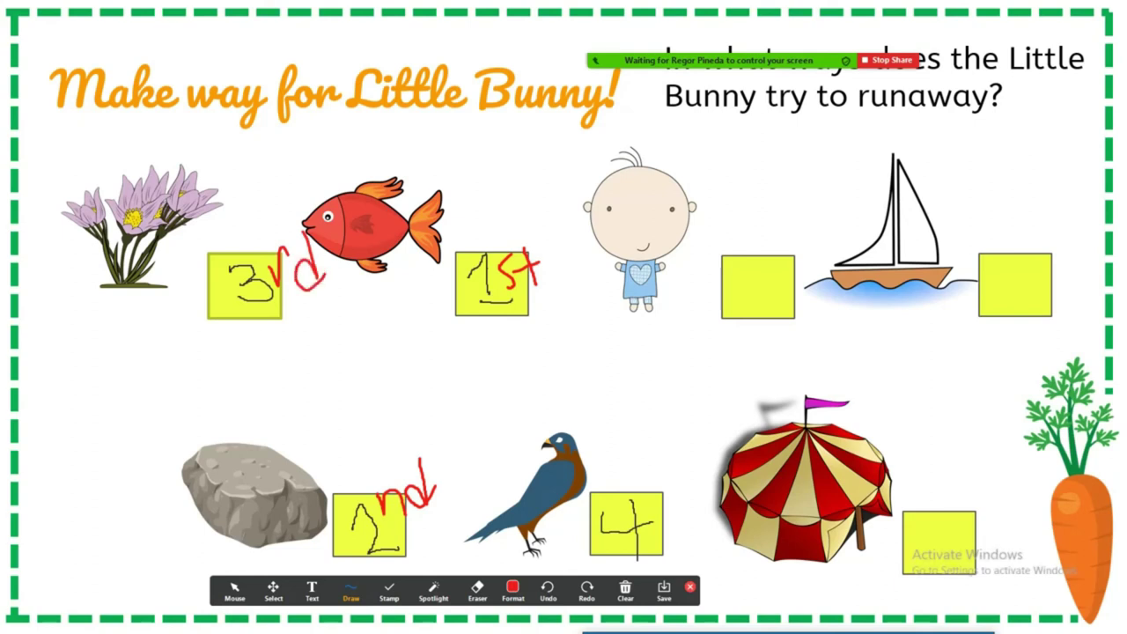
mouse_move(654, 456)
mouse_down()
mouse_move(648, 497)
mouse_move(661, 479)
mouse_up()
drag(948, 532, 916, 563)
drag(668, 444, 690, 479)
Write 5th, 6th and 7th in the tent, baby and boat boxes.
mouse_move(968, 476)
mouse_down()
mouse_move(969, 527)
mouse_move(981, 512)
mouse_up()
mouse_move(979, 475)
mouse_down()
mouse_move(978, 511)
mouse_move(1006, 504)
mouse_up()
drag(763, 262, 754, 293)
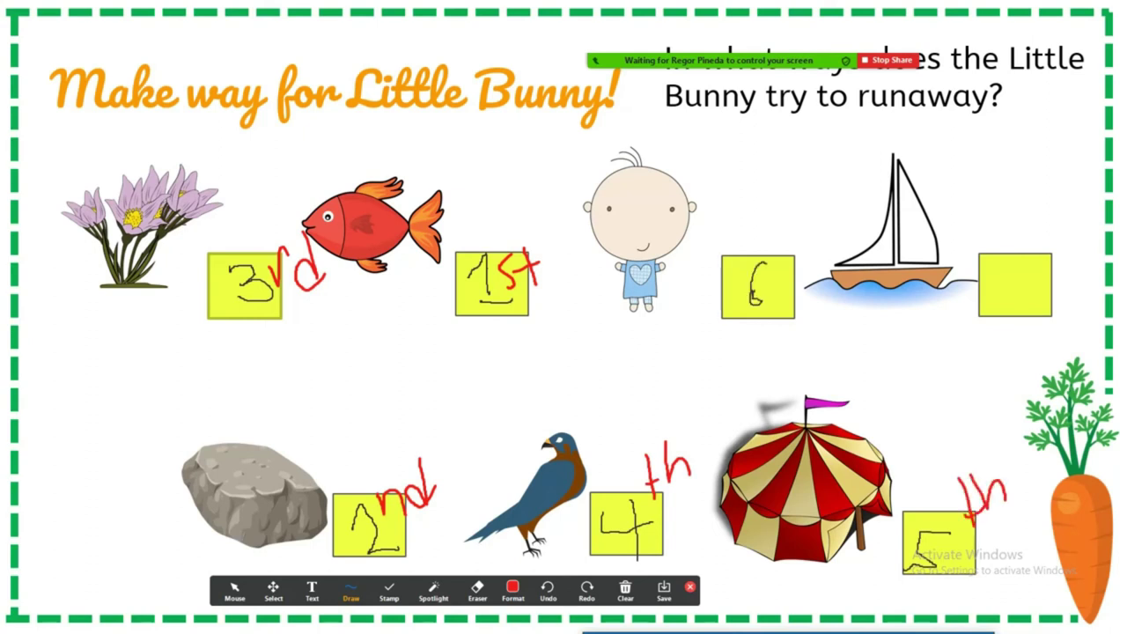
drag(789, 234, 782, 284)
drag(774, 266, 803, 256)
mouse_move(808, 218)
mouse_down()
mouse_move(805, 243)
mouse_move(828, 265)
mouse_up()
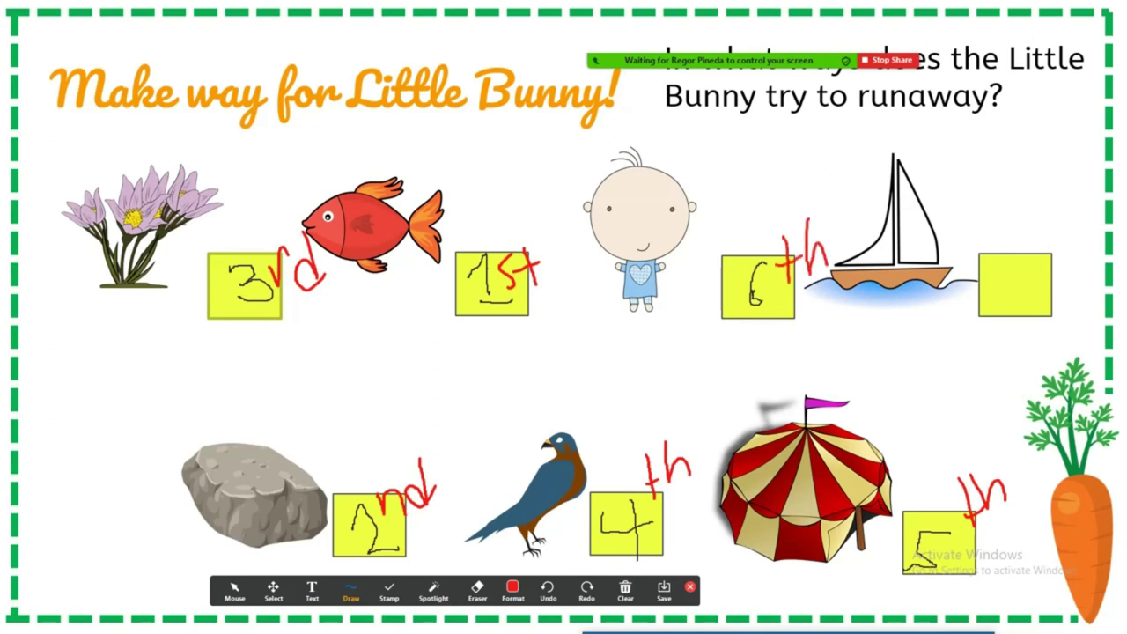
mouse_move(995, 277)
mouse_down()
mouse_move(1027, 321)
mouse_move(1051, 298)
mouse_up()
drag(1042, 223, 1047, 277)
mouse_move(1067, 224)
mouse_down()
mouse_move(1067, 276)
mouse_move(1082, 273)
mouse_up()
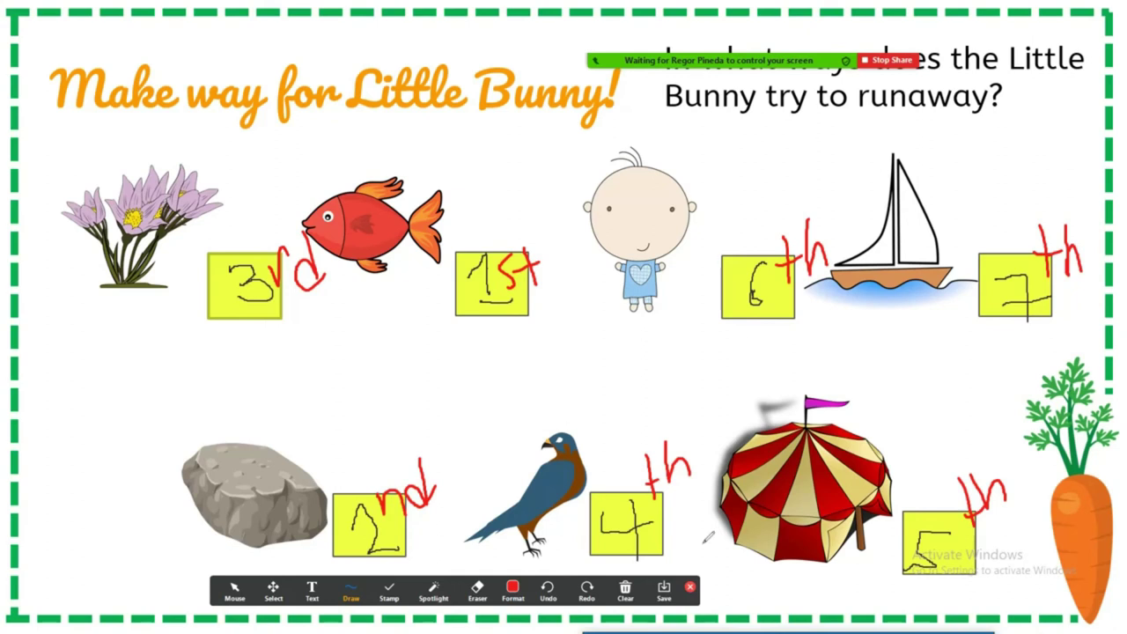
Use Clear > Clear All Drawings to wipe the ordinals off every yellow square.
click(624, 593)
click(667, 525)
click(625, 591)
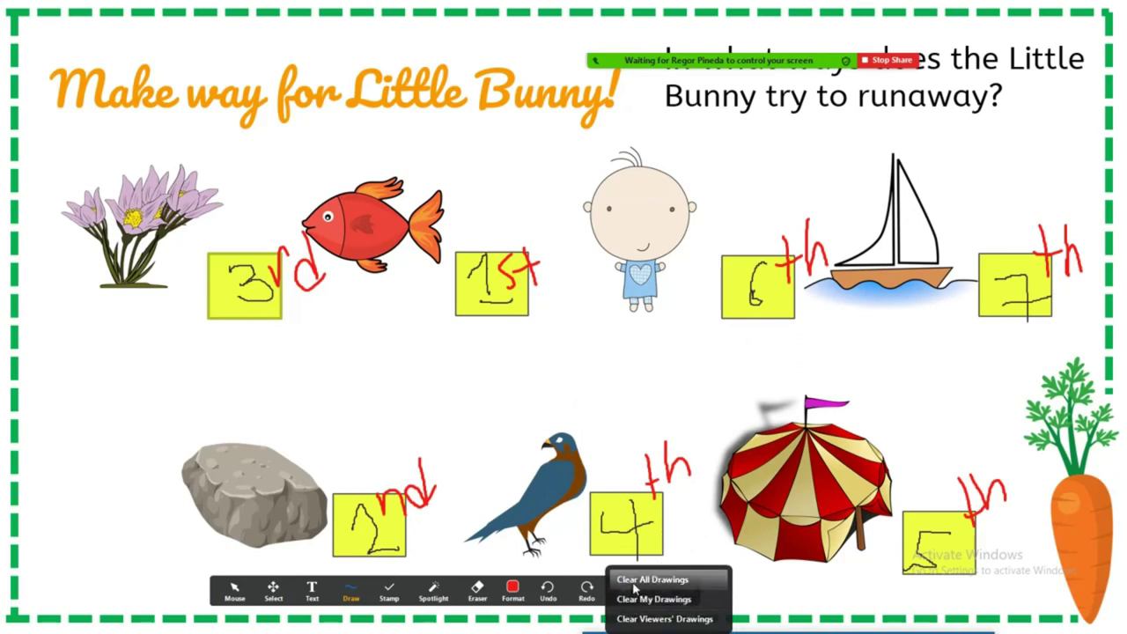
click(622, 583)
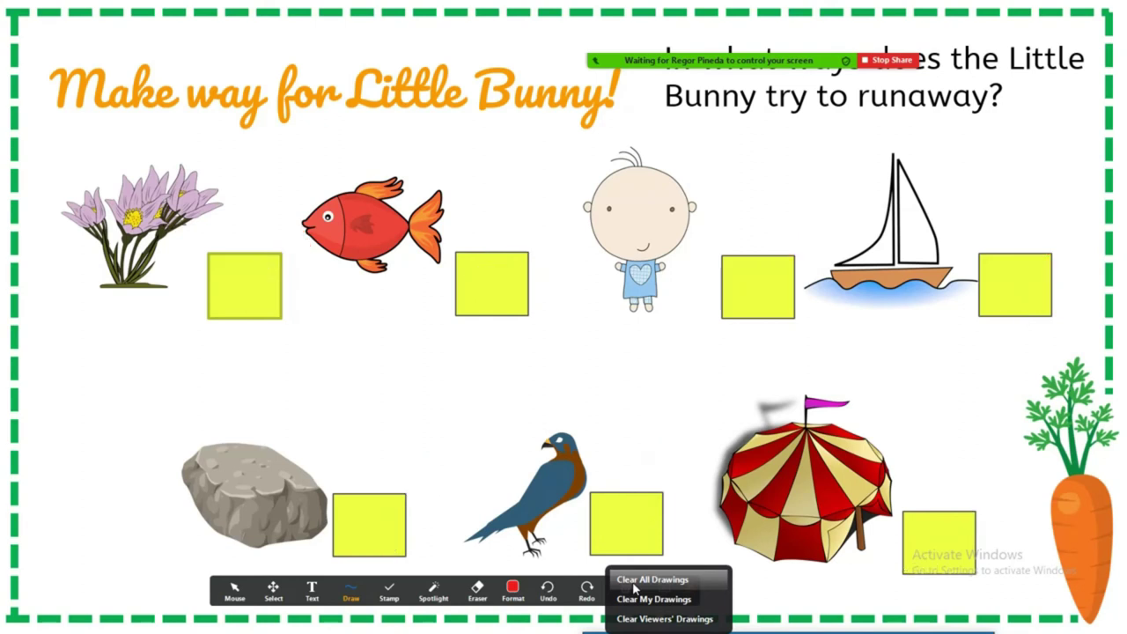
Return to the Mouse pointer and advance the slideshow to the Finding Bunny maze slide.
click(231, 592)
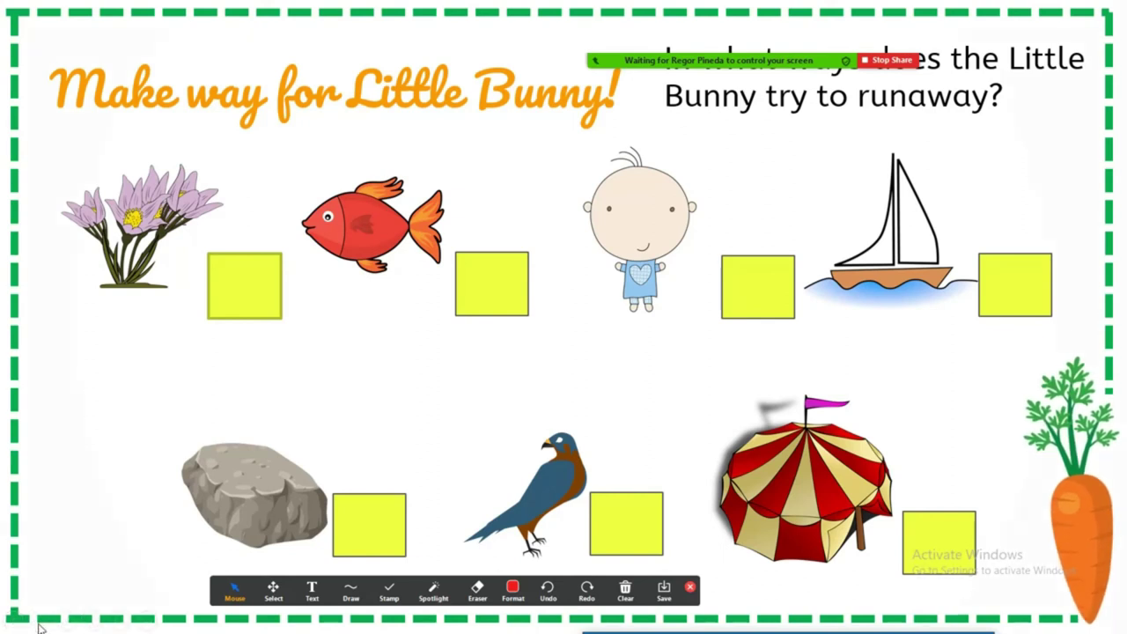
key(Right)
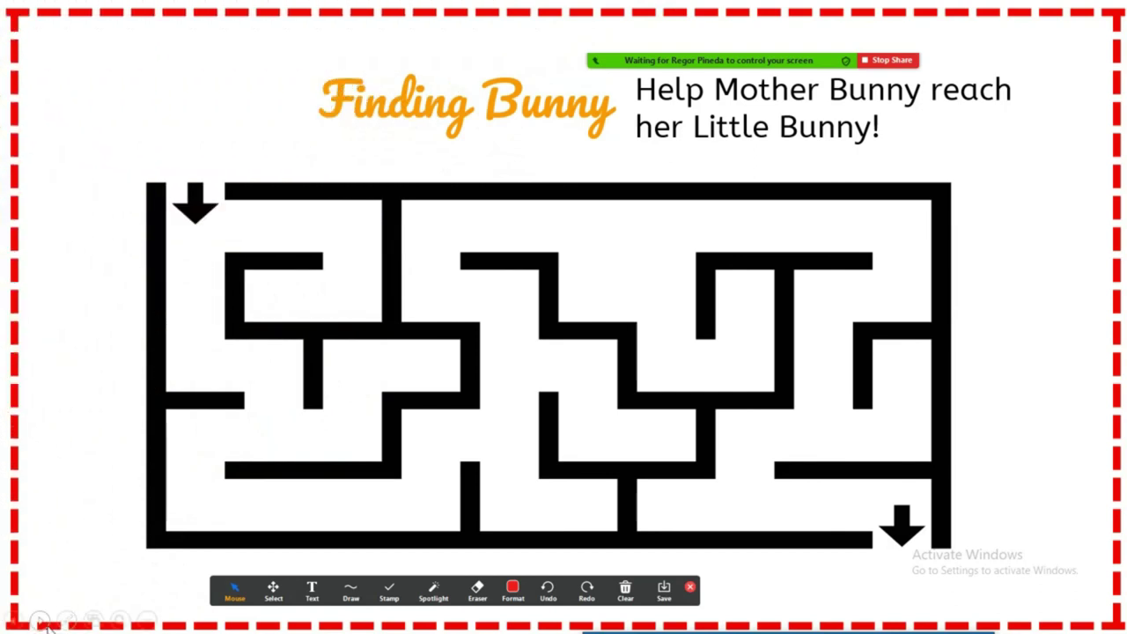
Play the animation so the bunnies appear at the maze's entrance and exit.
click(44, 623)
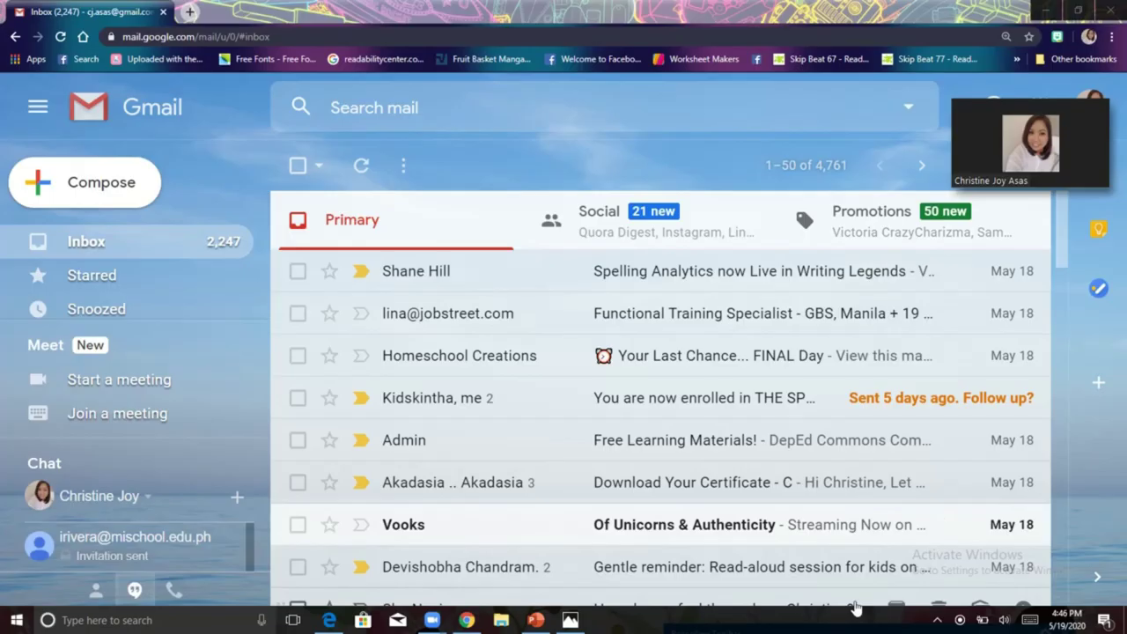
Move the floating Zoom video aside and open Google Slides from Gmail's Google apps grid.
mouse_move(1082, 154)
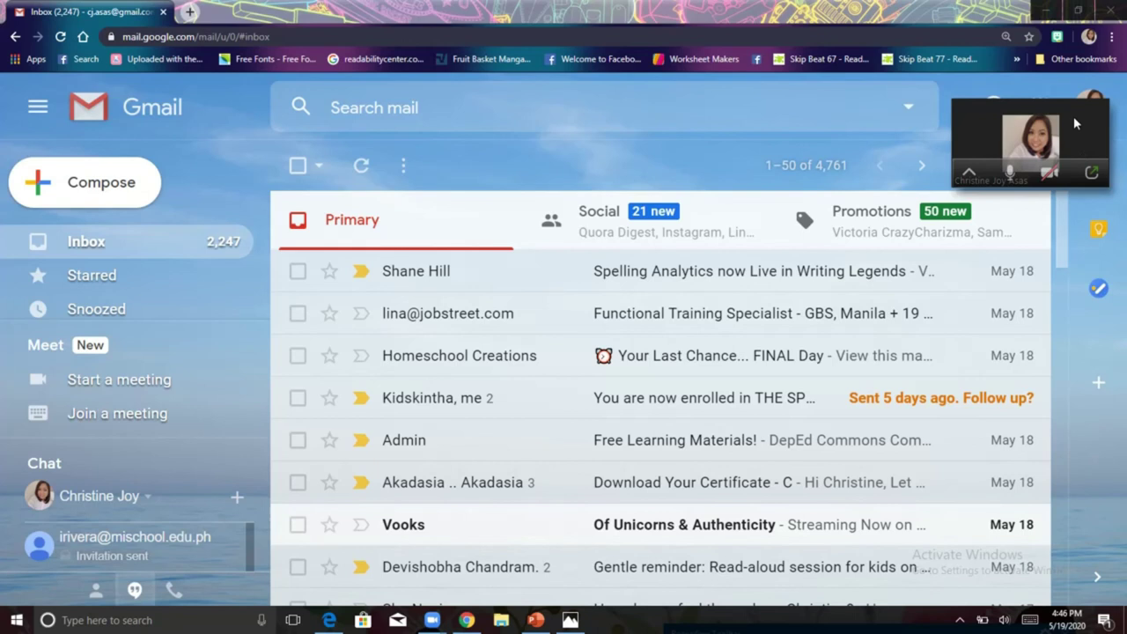
drag(1086, 117, 944, 550)
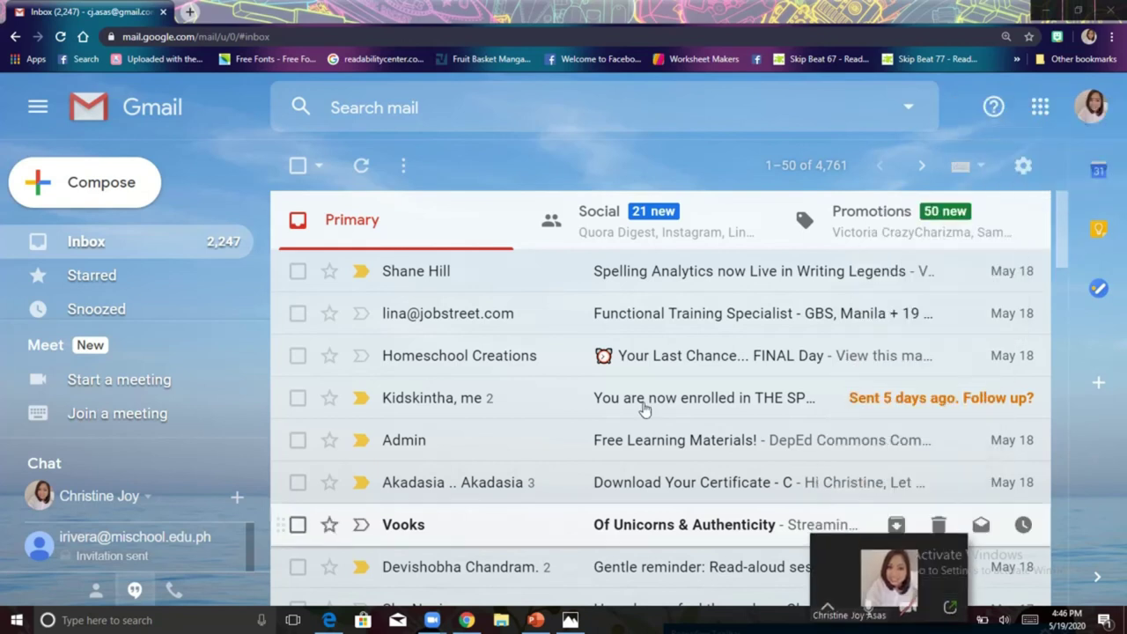
click(1040, 107)
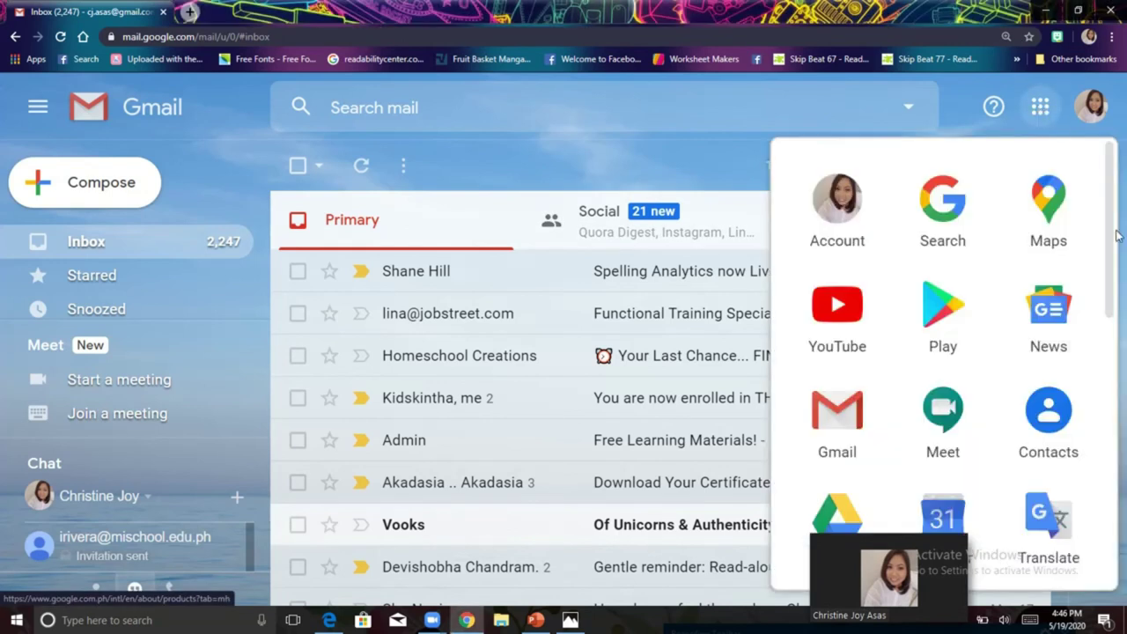
scroll(1105, 264, down, 5)
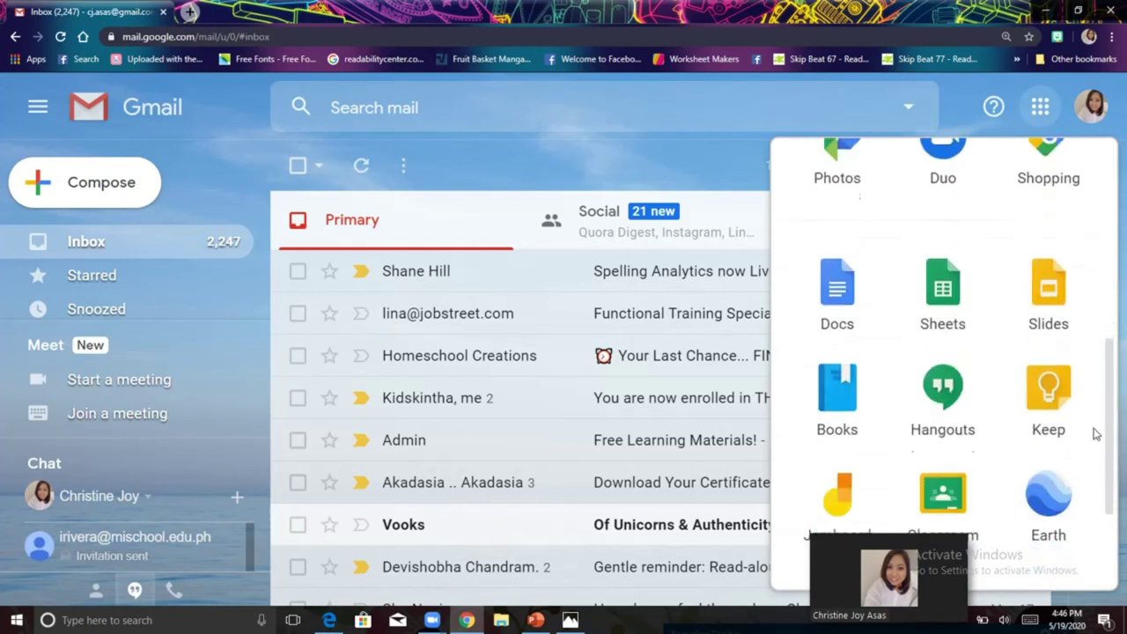
click(1072, 287)
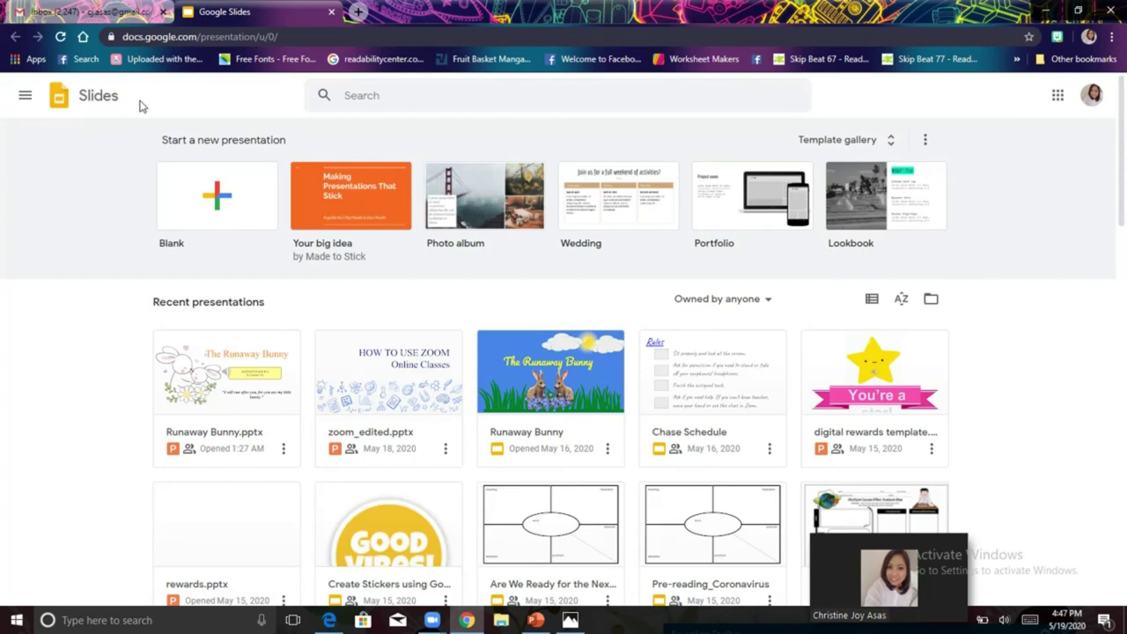
Back in Gmail, open Google Drive in a new tab from the apps grid.
click(106, 9)
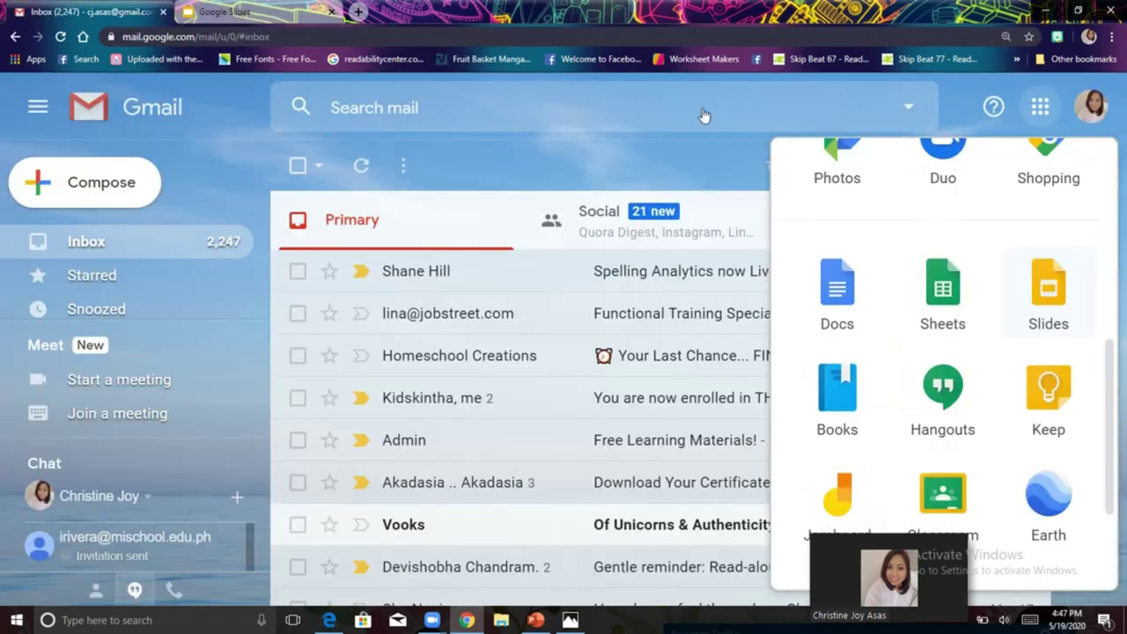
click(1041, 107)
click(1041, 107)
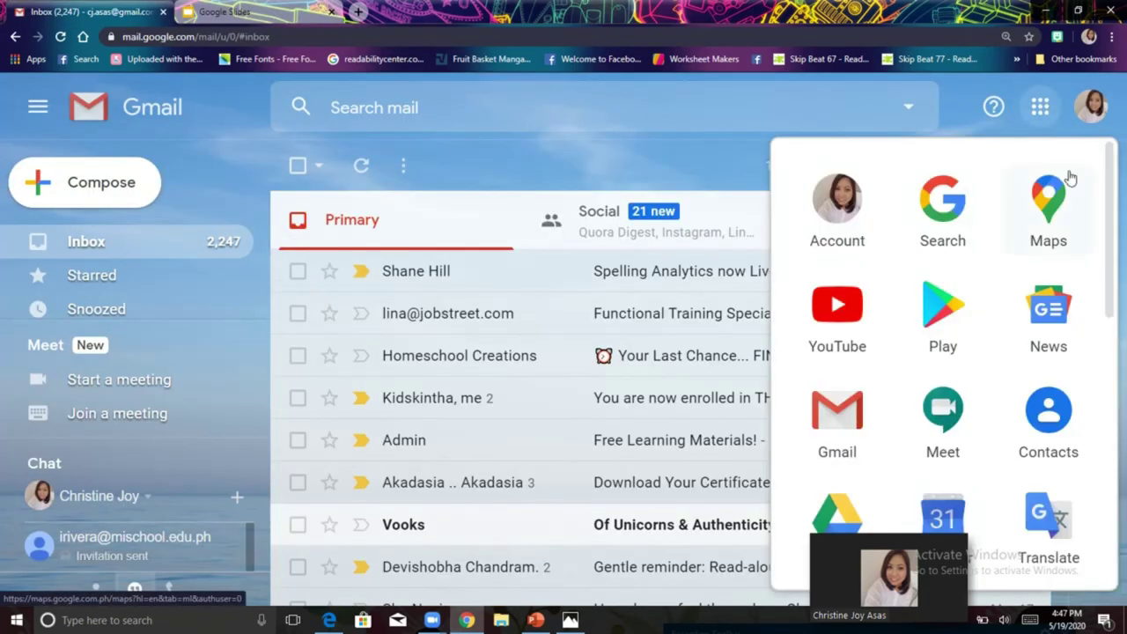
scroll(1092, 291, down, 3)
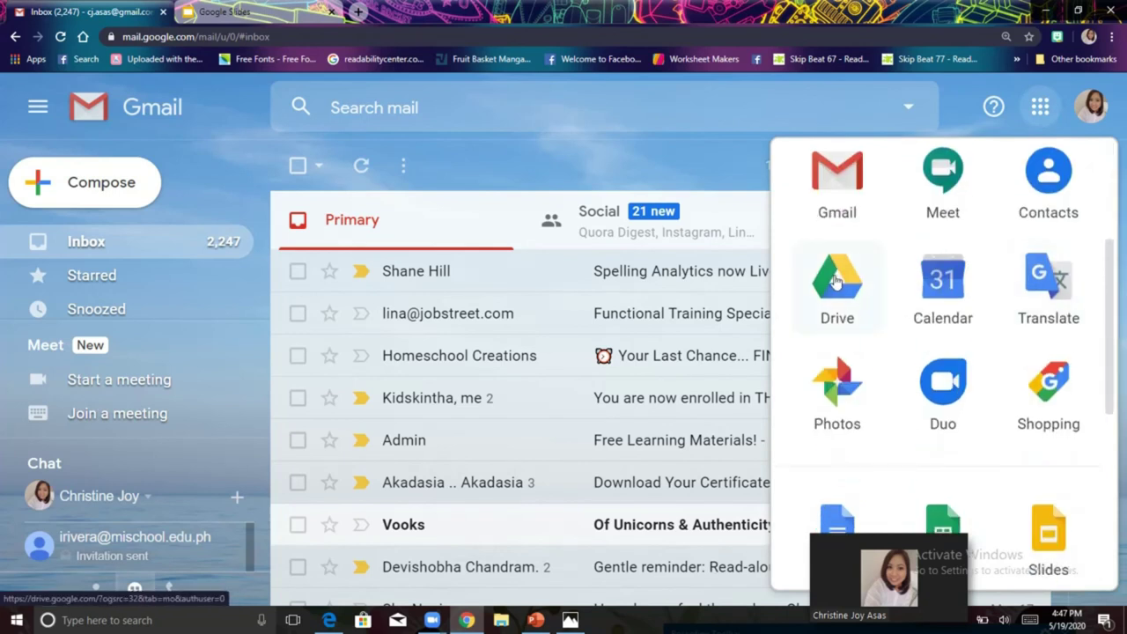
click(863, 300)
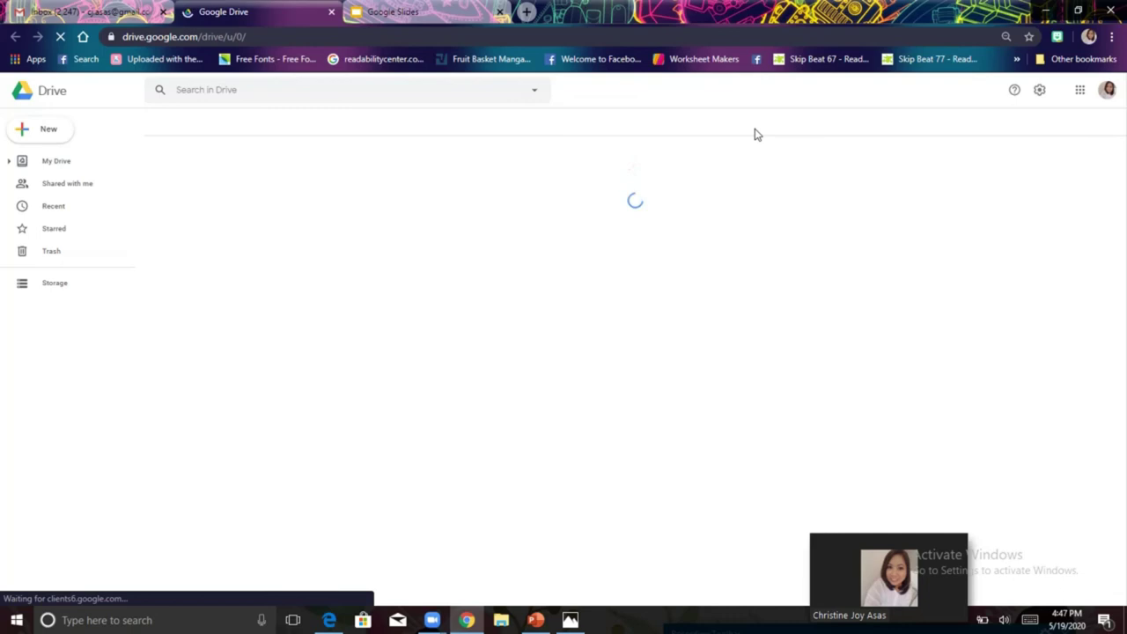
Start a New > File upload, cancel it, then preview Runaway Bunny.pptx from Quick Access.
click(48, 132)
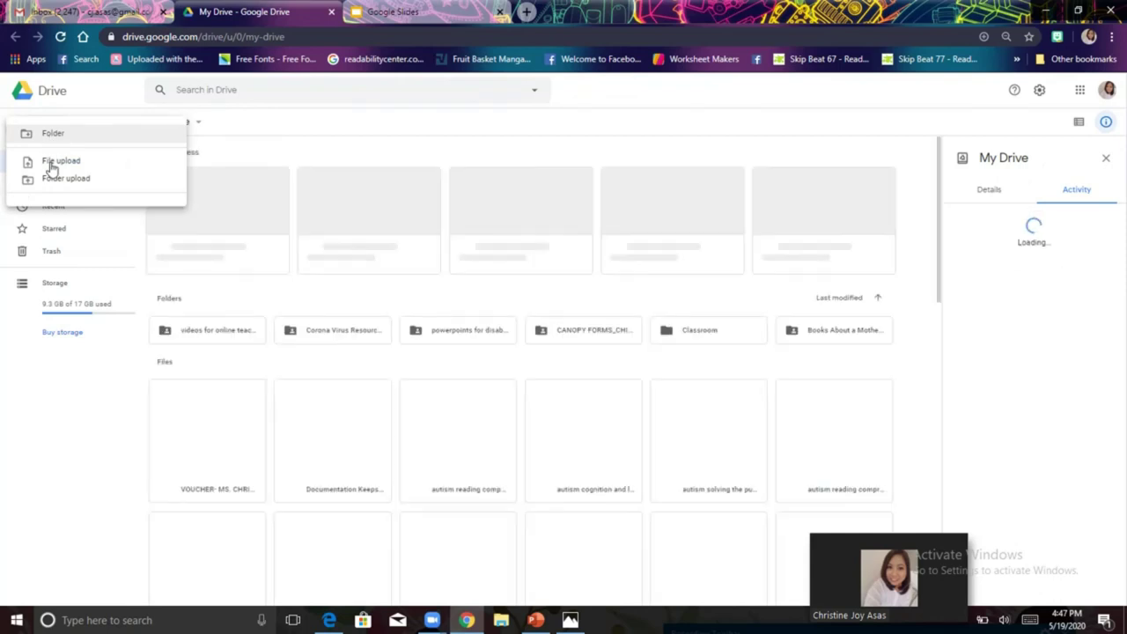
click(52, 162)
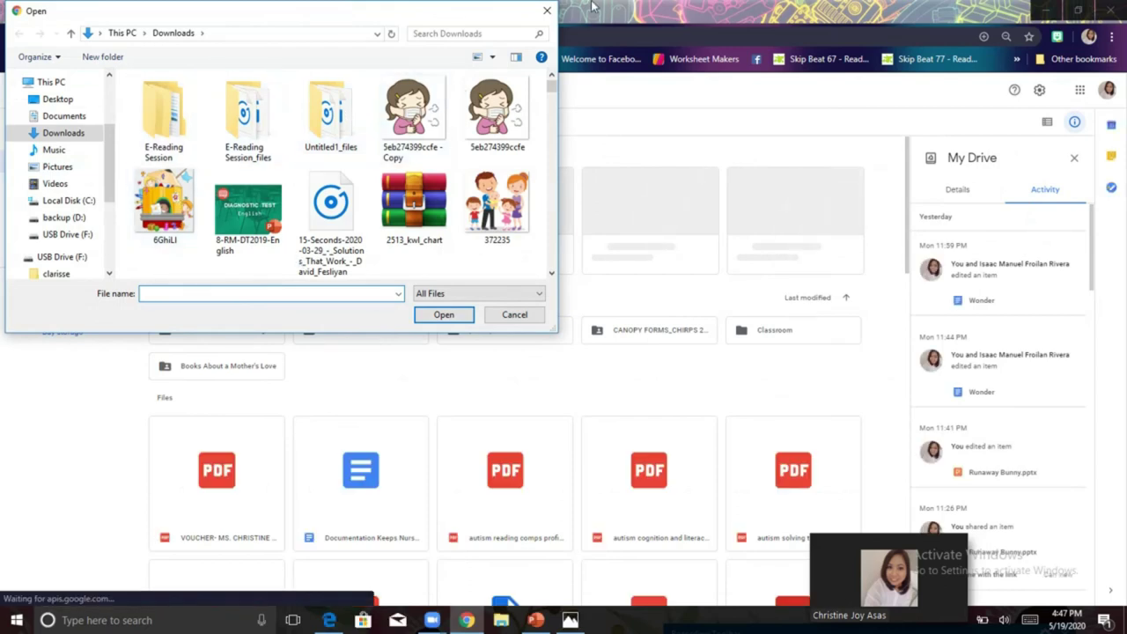
click(547, 12)
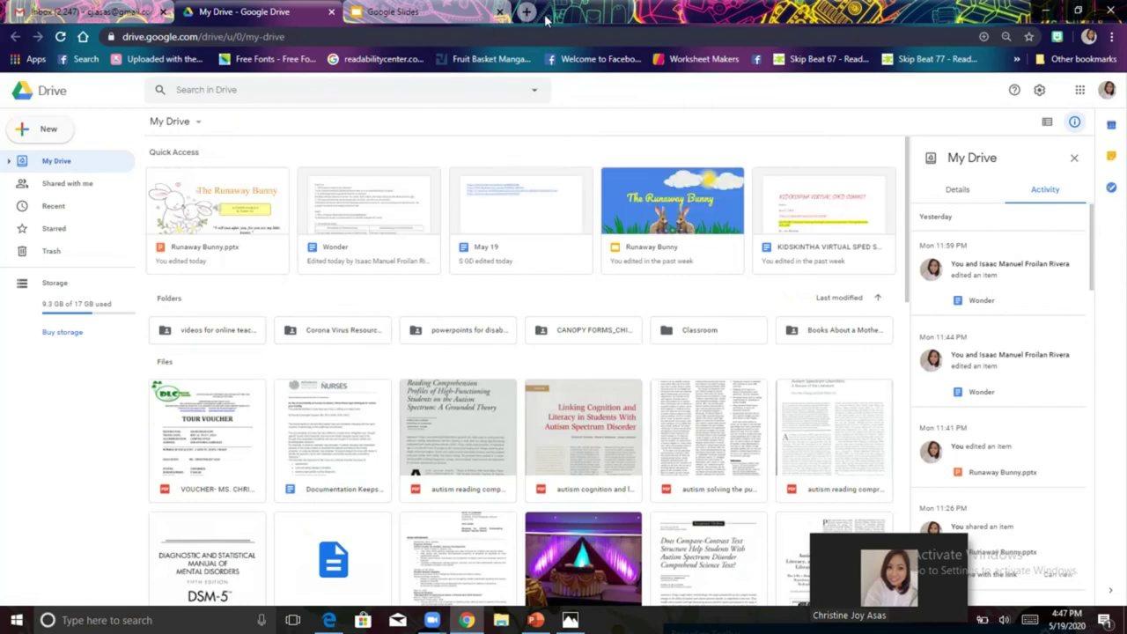
click(255, 228)
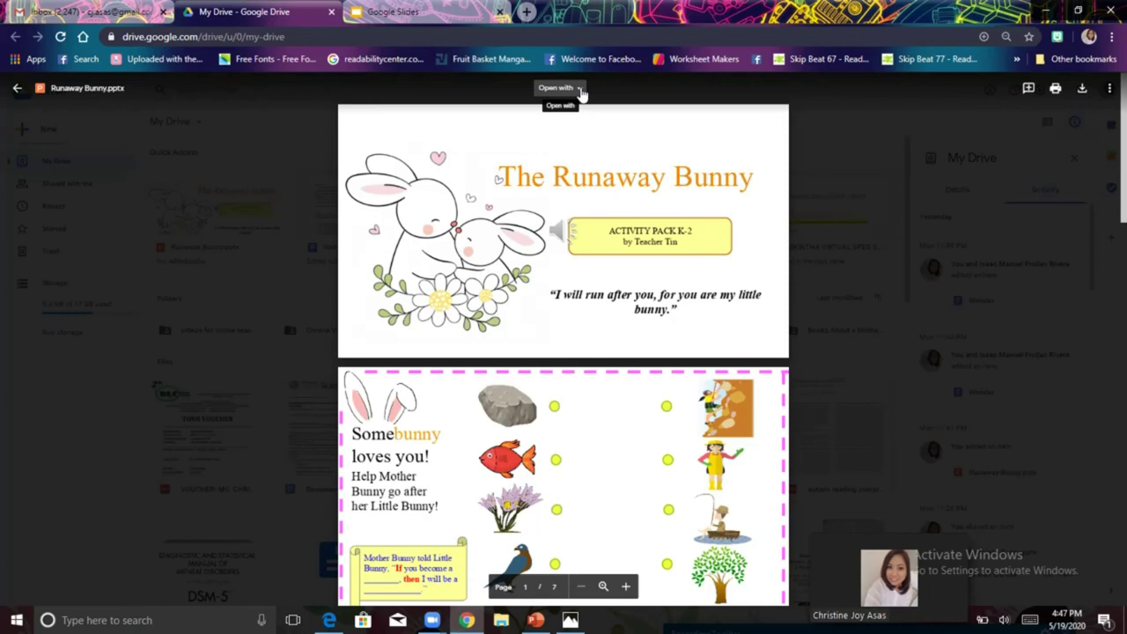
Choose Open with > Google Slides for the Runaway Bunny.pptx preview.
click(579, 90)
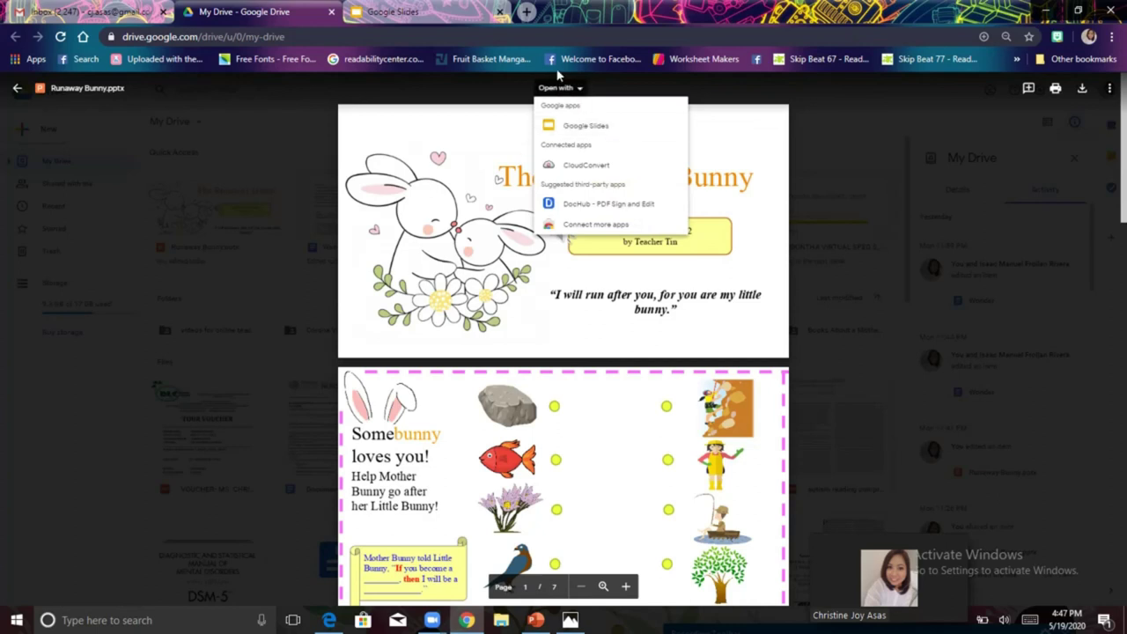
click(564, 128)
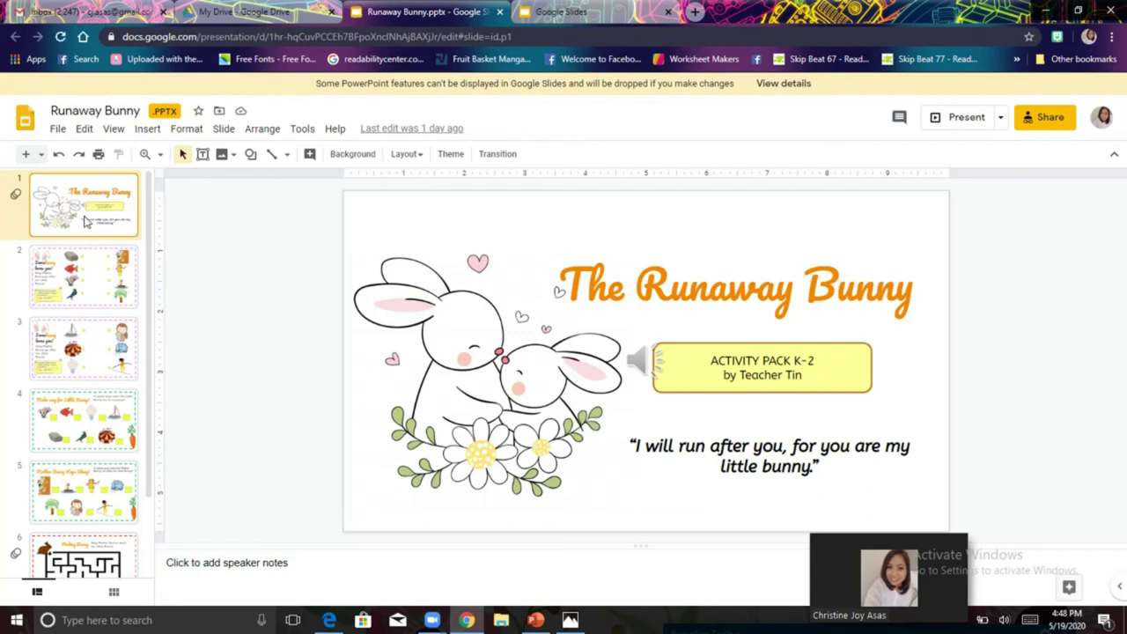
Switch to the Slides home tab and start a new blank presentation.
click(74, 286)
key(ctrl+Tab)
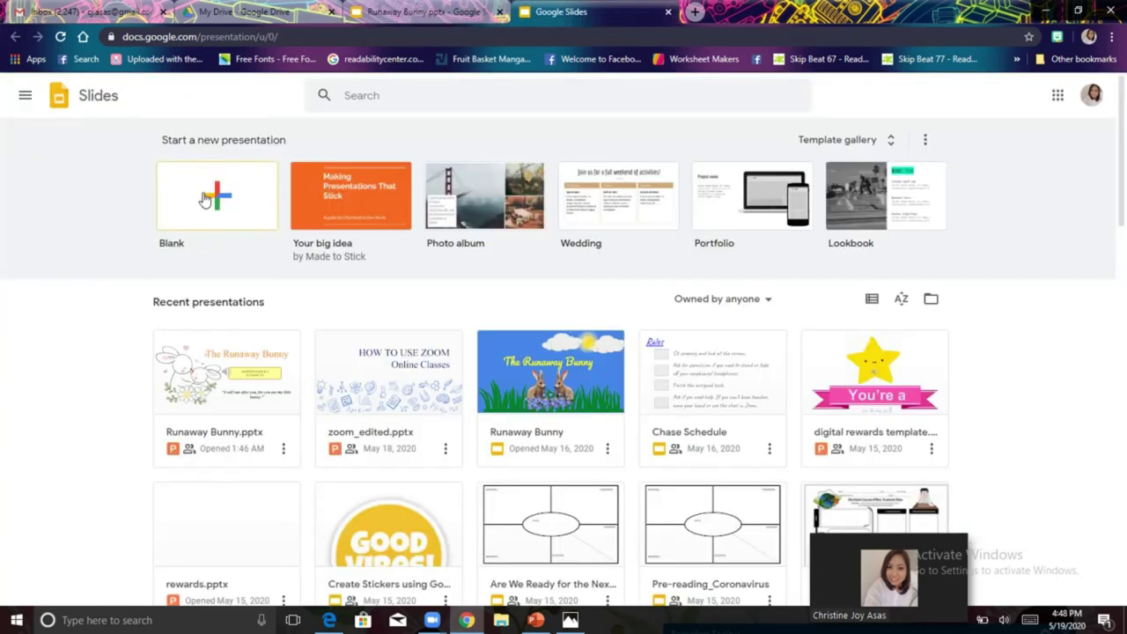
click(204, 199)
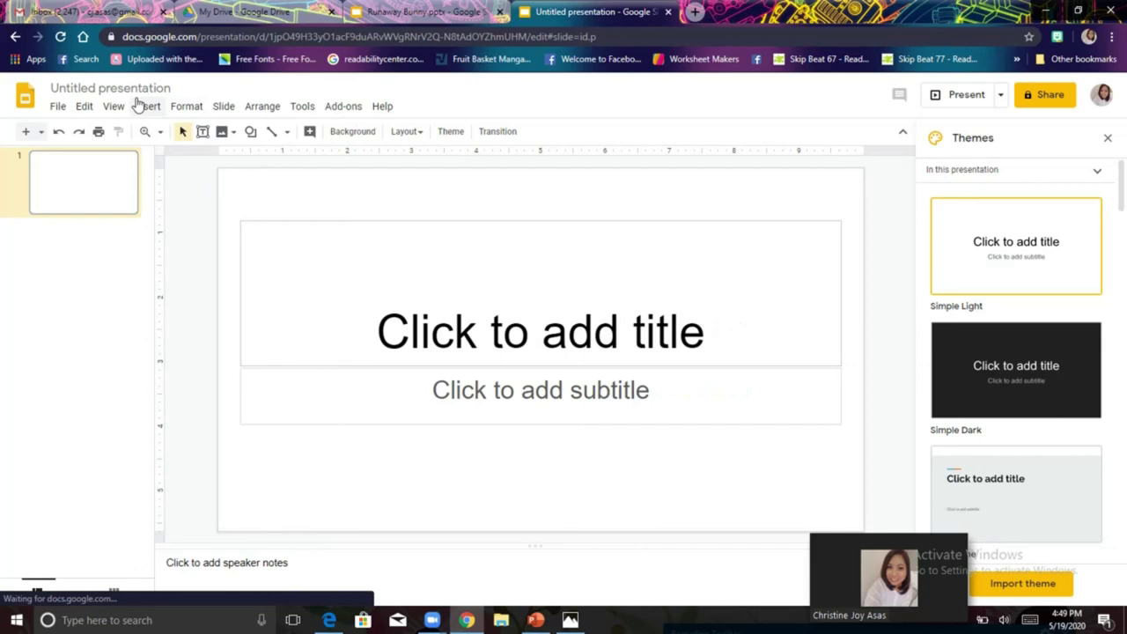
Apply the Blank layout to the first slide and bring up Insert > Image.
click(416, 133)
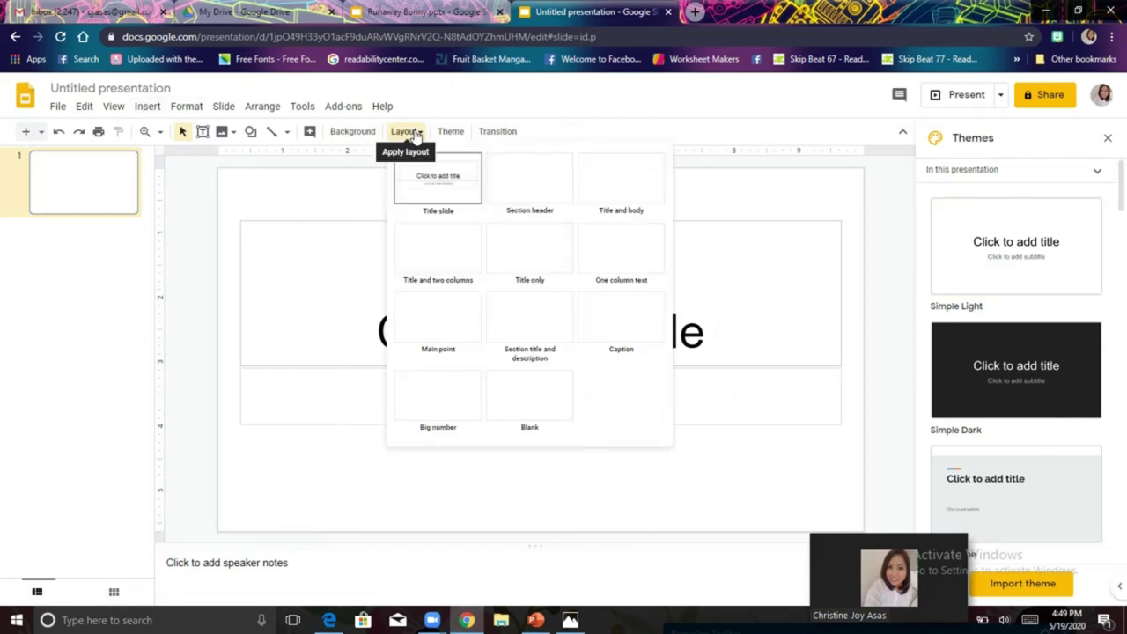
click(540, 404)
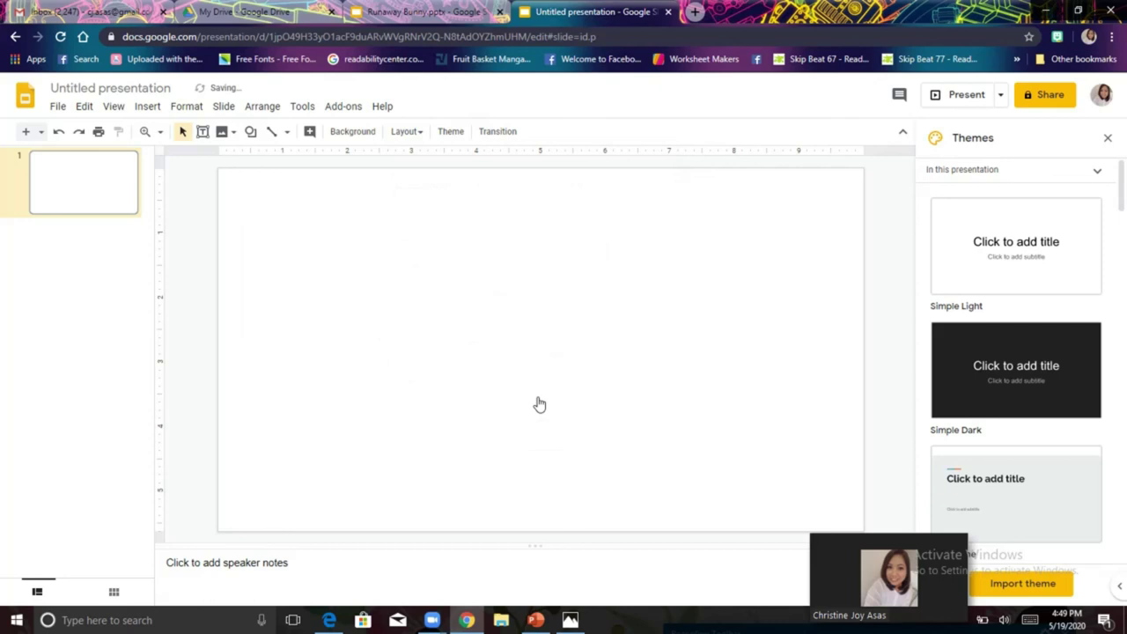
scroll(1122, 267, down, 2)
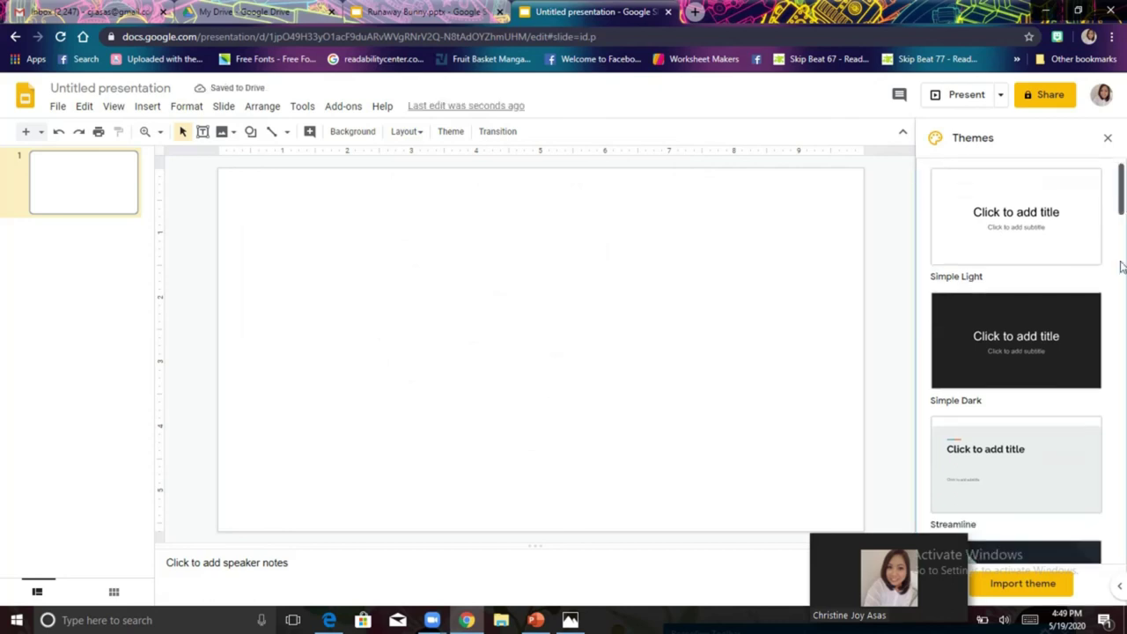
drag(1117, 297, 1122, 212)
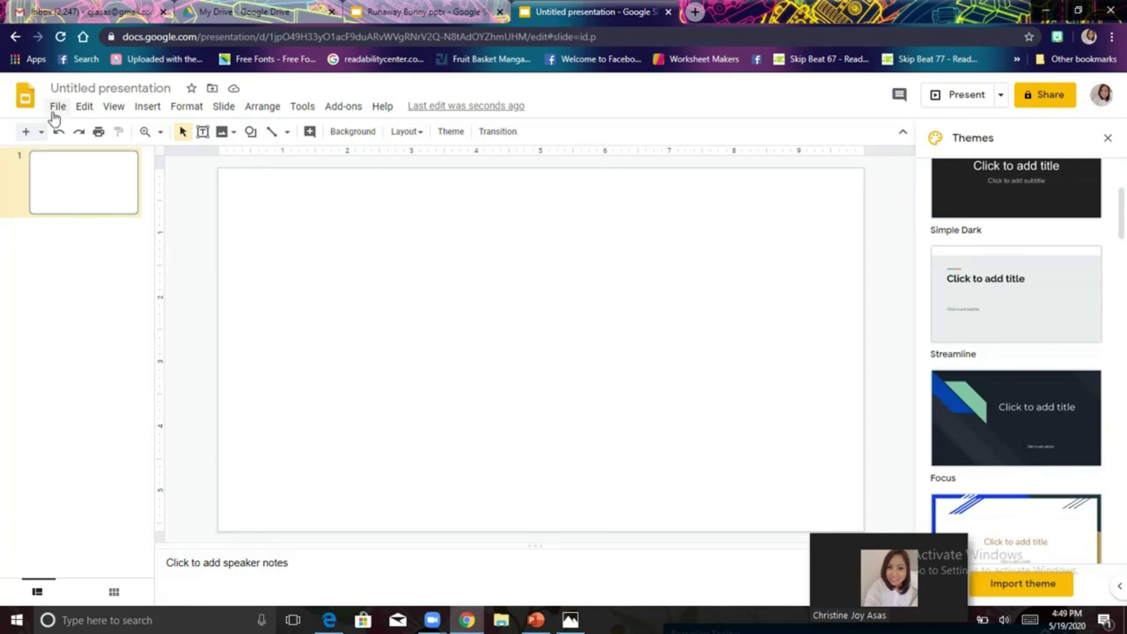
click(138, 113)
mouse_move(148, 134)
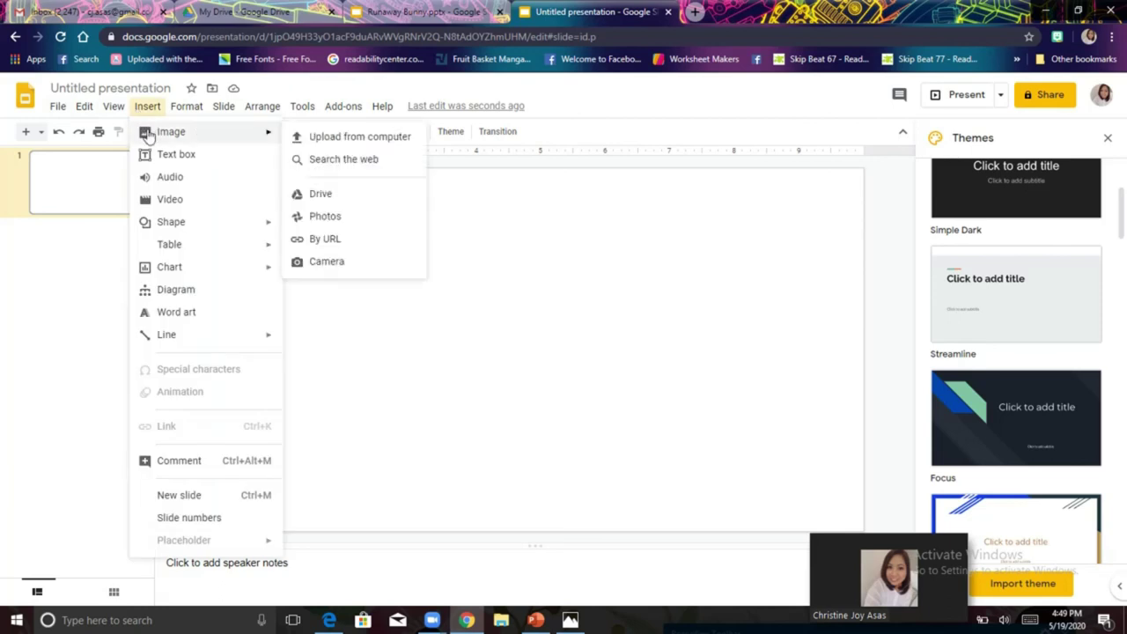
Upload the bunny-and-flowers picture from the Desktop pictures folder onto the slide.
click(343, 141)
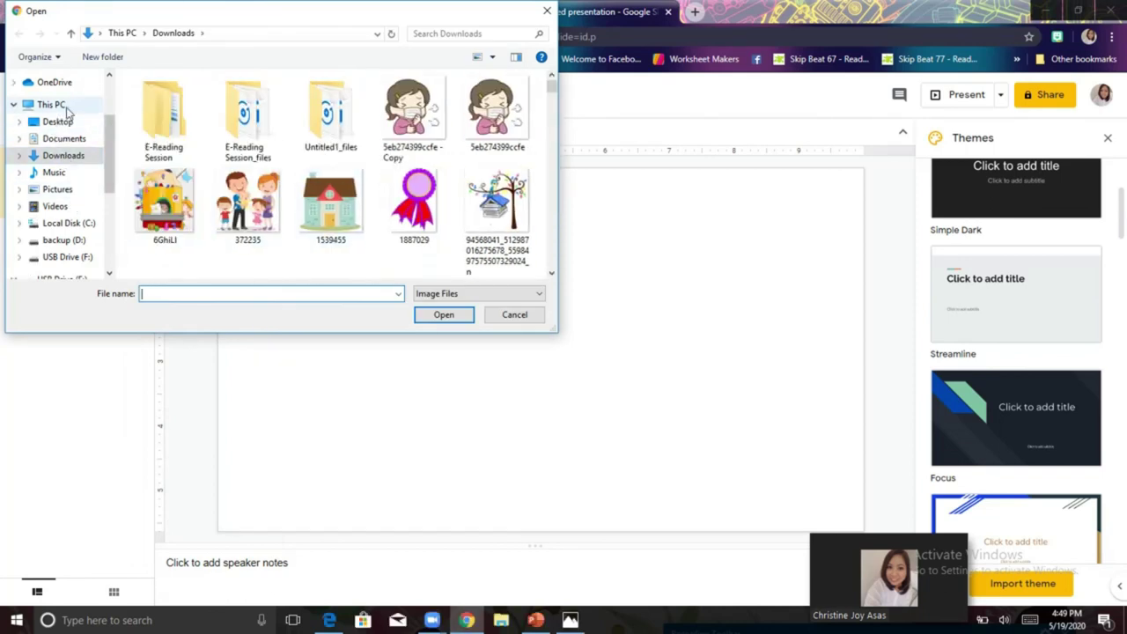
click(58, 122)
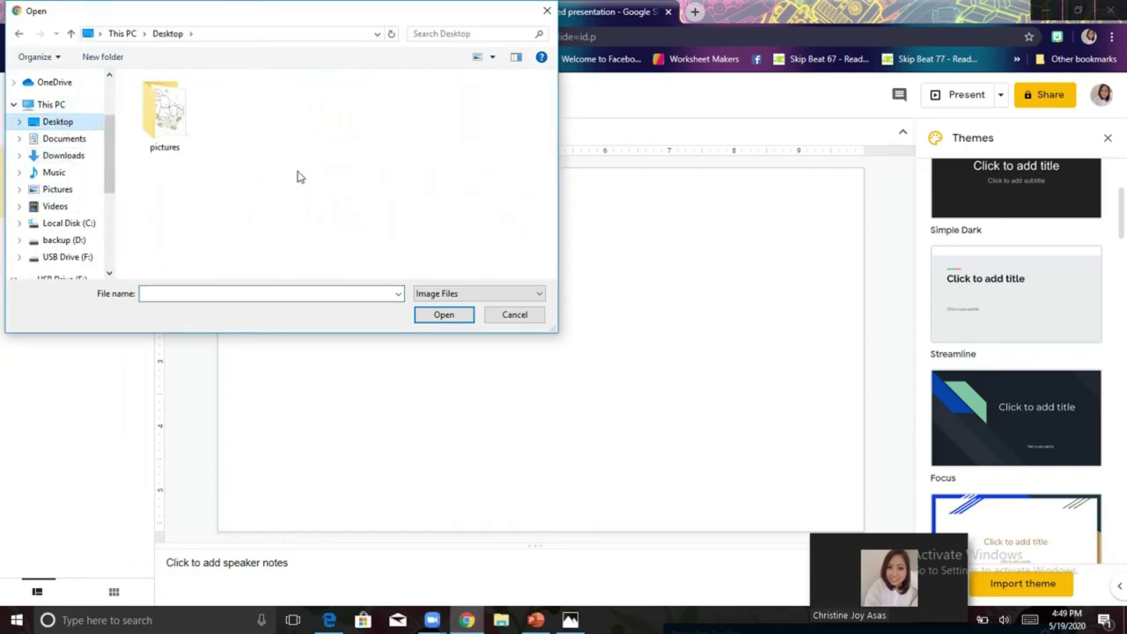
double_click(138, 131)
double_click(189, 105)
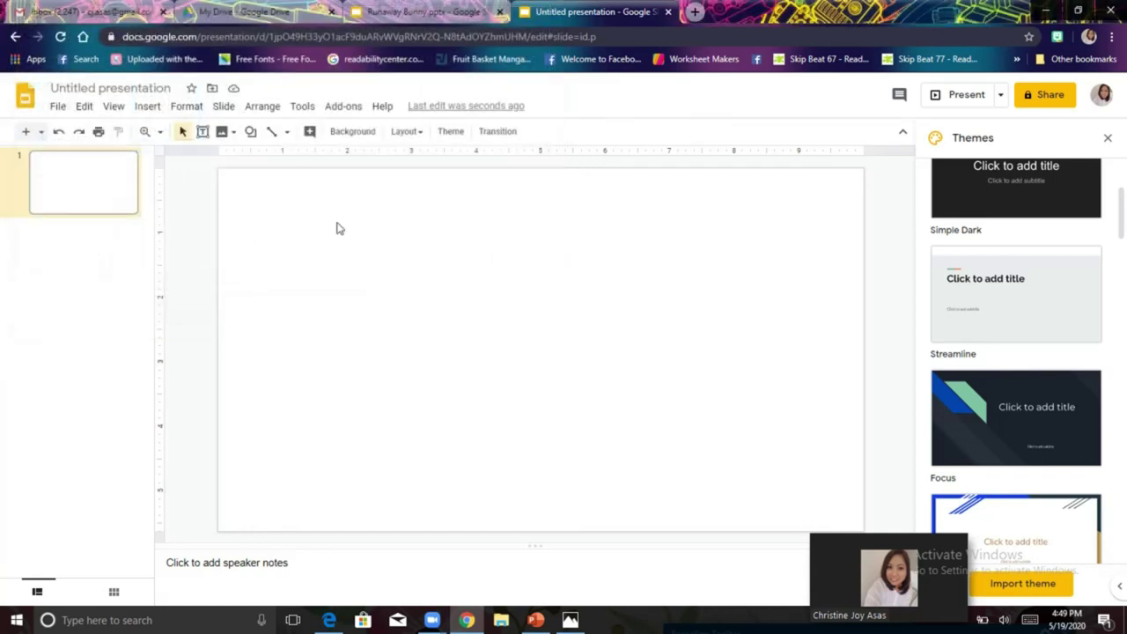
Nudge the bunny image slightly lower and deselect it, ready to insert a text box.
drag(424, 325, 428, 353)
click(602, 292)
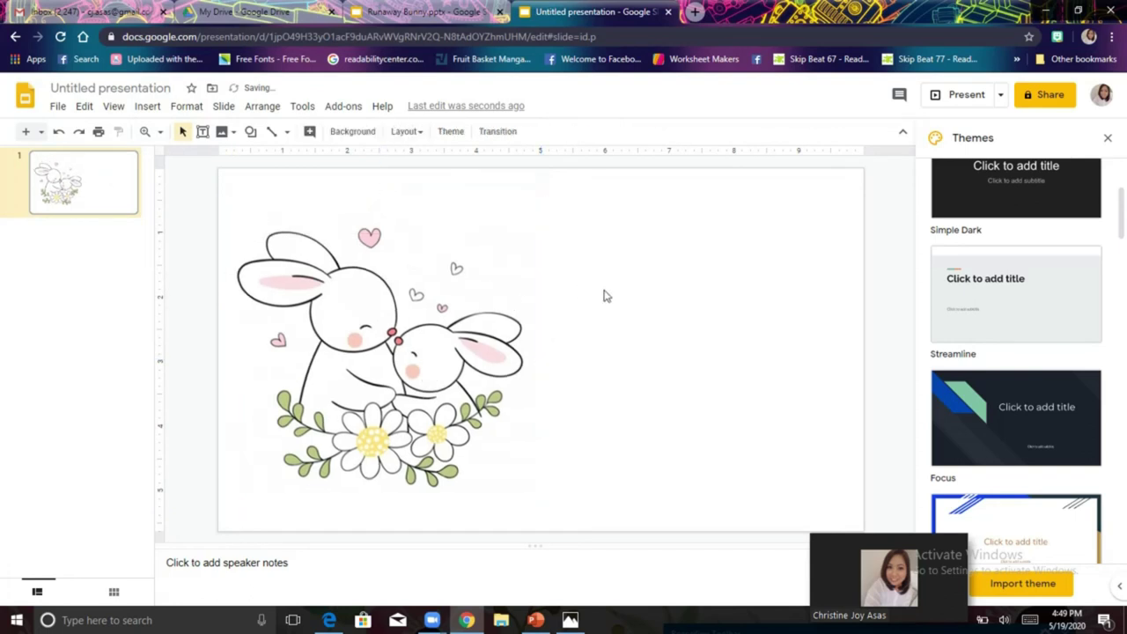
click(145, 106)
Draw a wide text box right of the bunny reading 'The Runaway Bunny' and select its text.
click(148, 154)
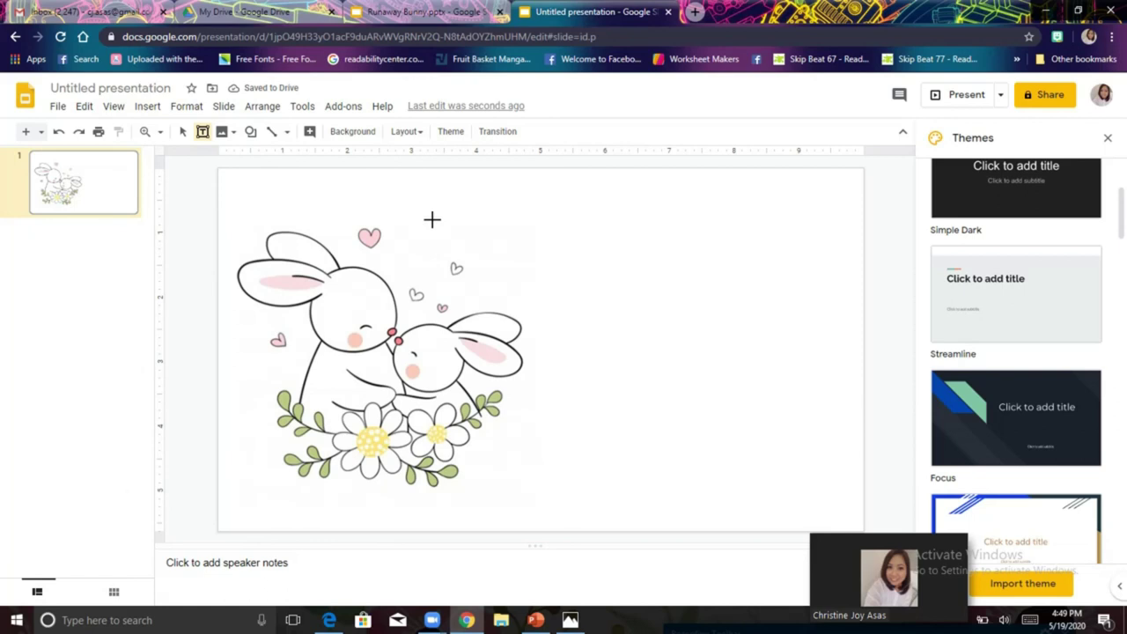
drag(442, 226, 831, 298)
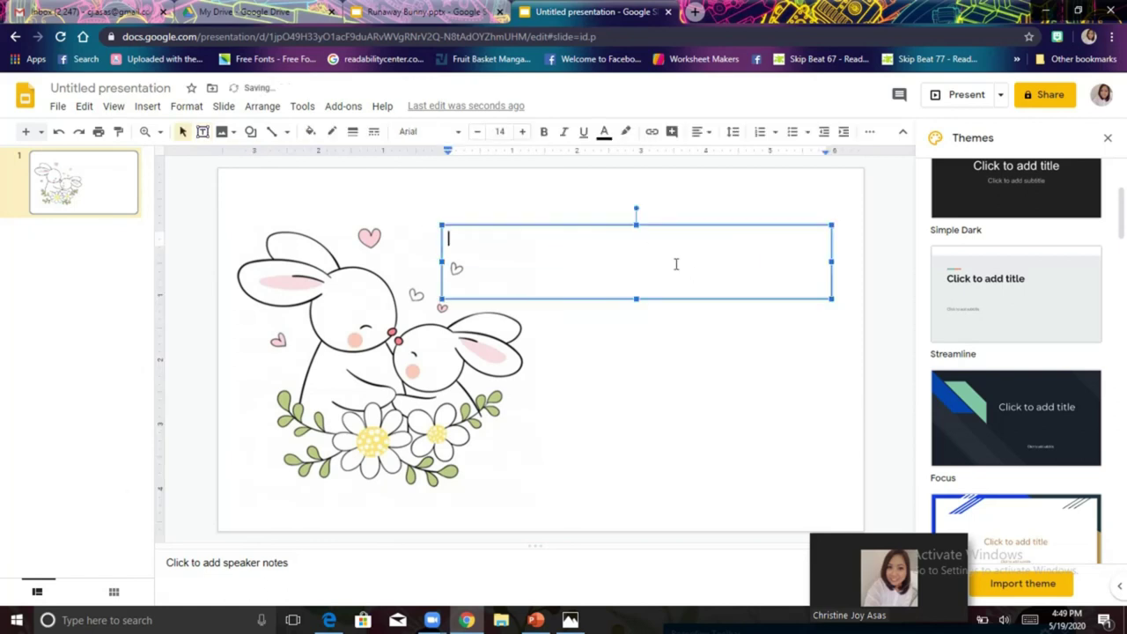
text(The Runaway Bunny)
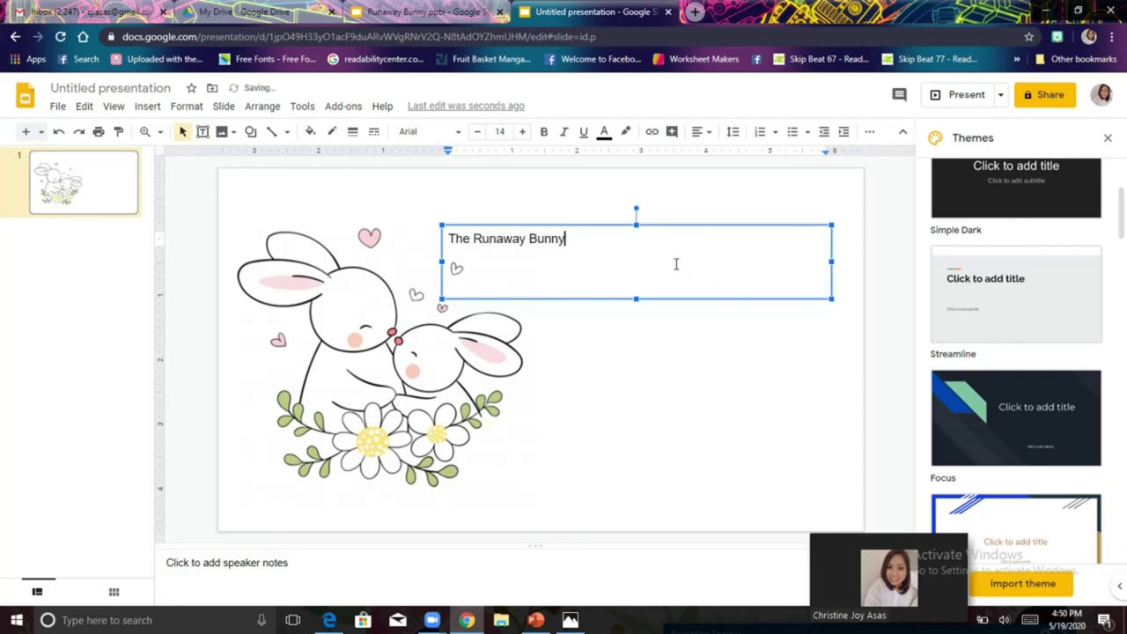
key(ctrl+a)
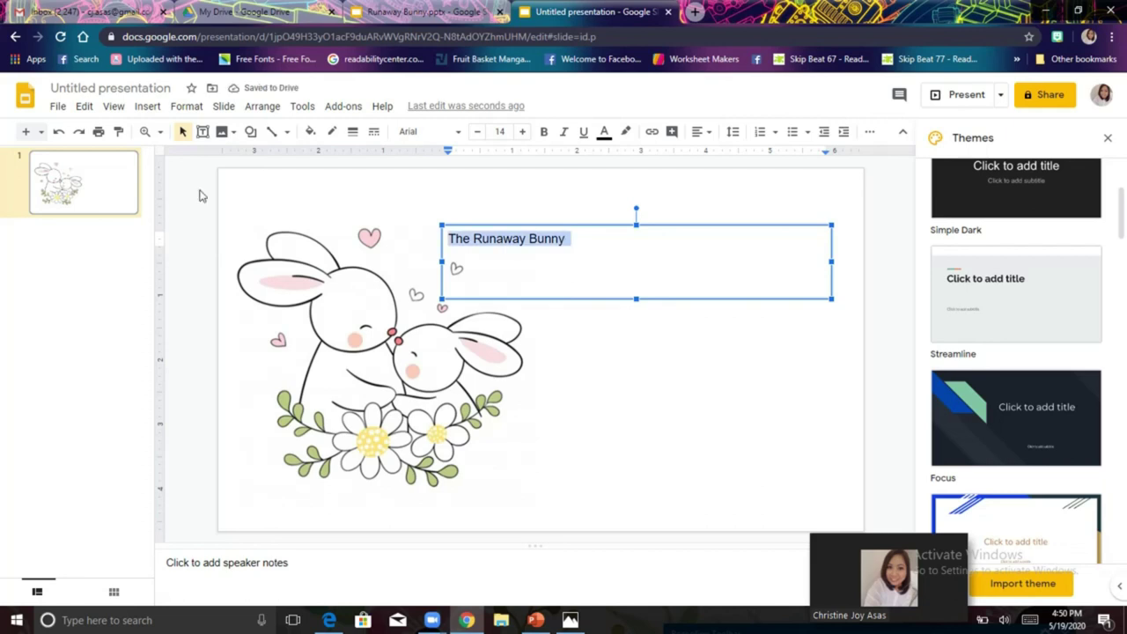
click(147, 106)
click(160, 109)
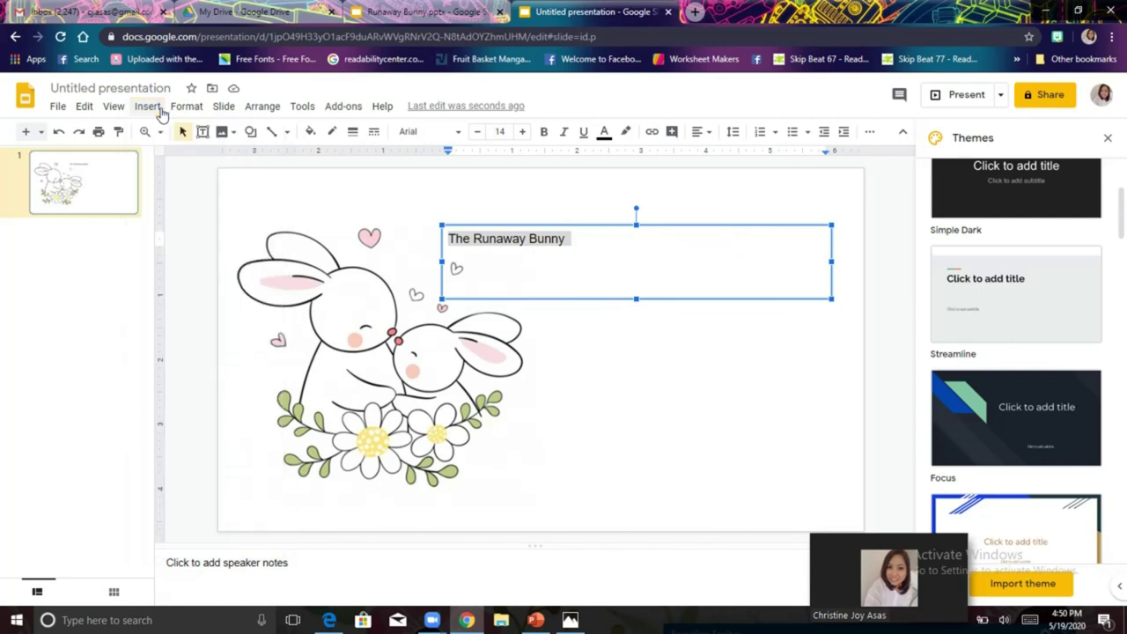
click(414, 136)
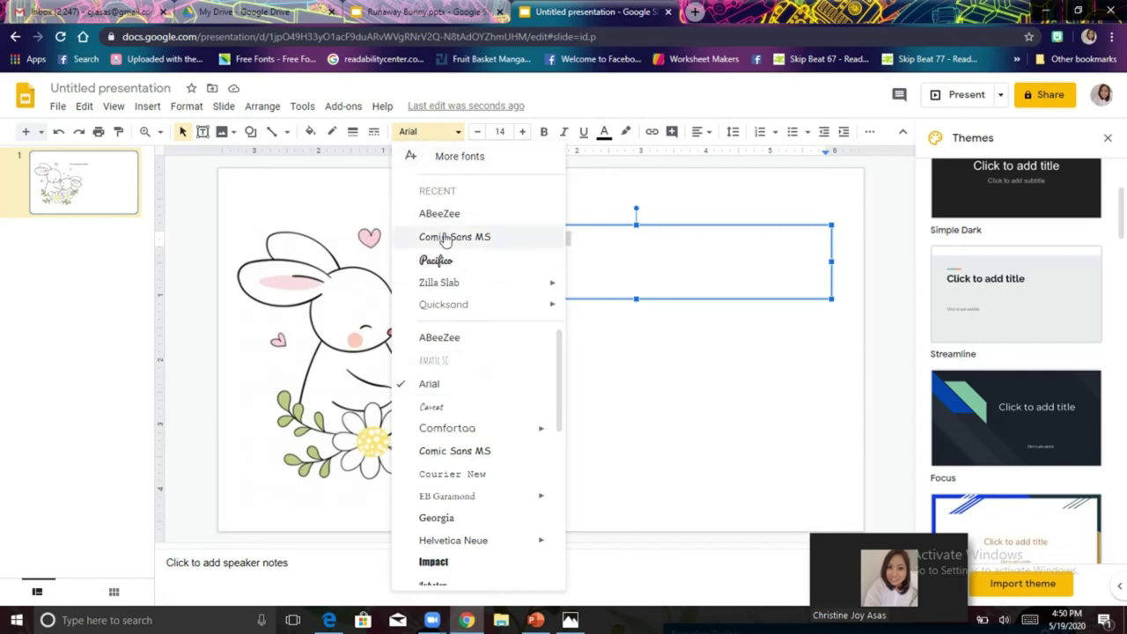
Add Merriweather via More fonts, then set the title font to Pacifico.
click(419, 164)
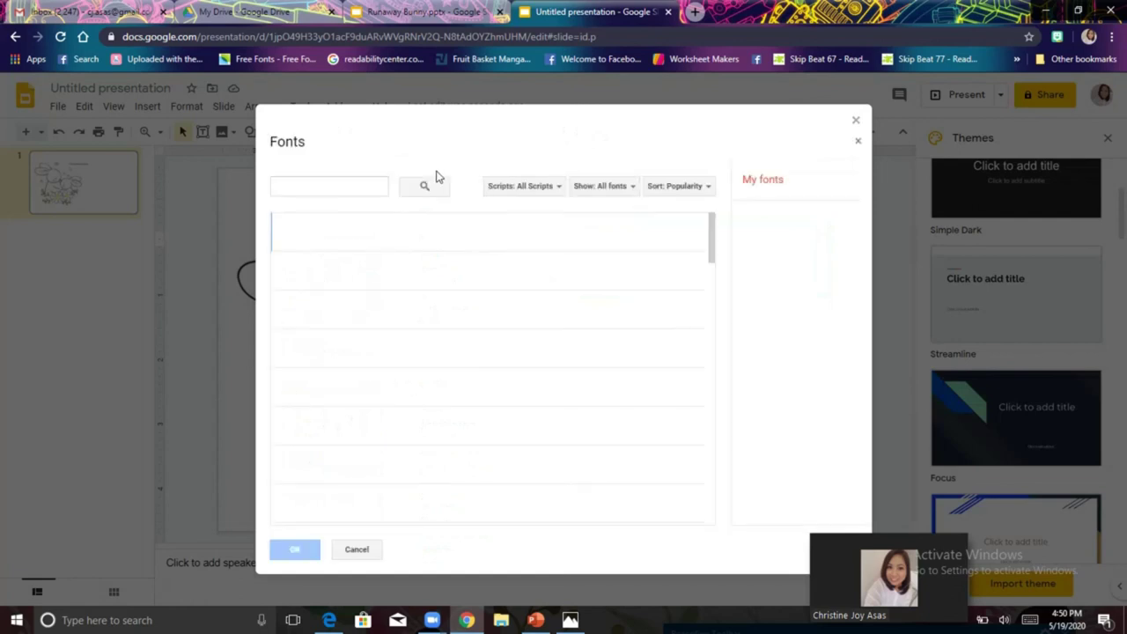
drag(710, 251, 709, 297)
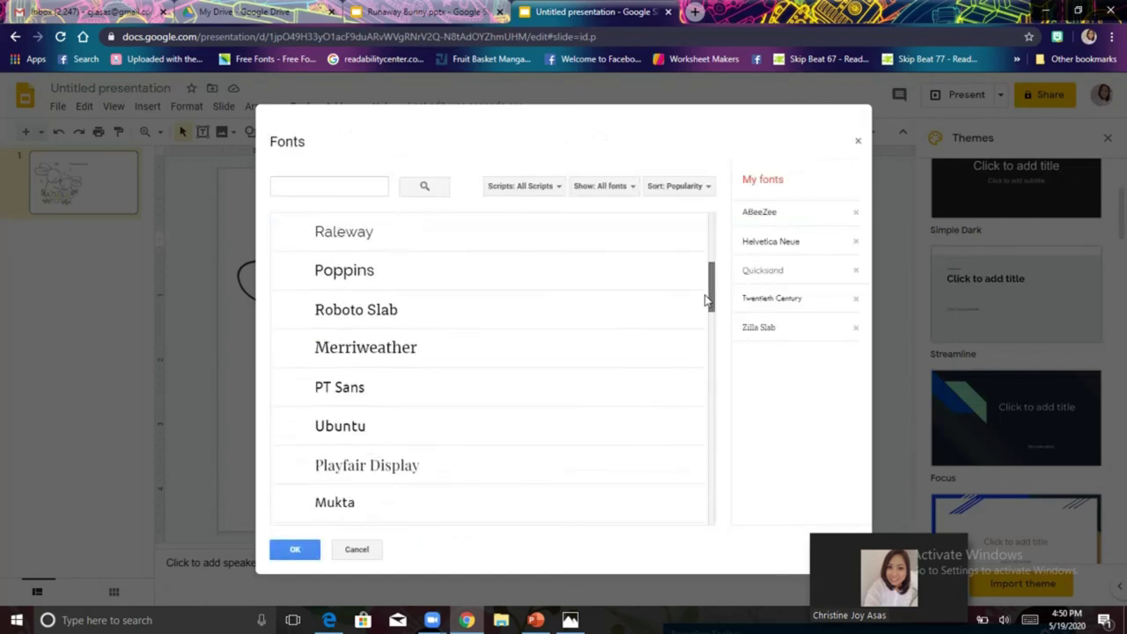
click(605, 349)
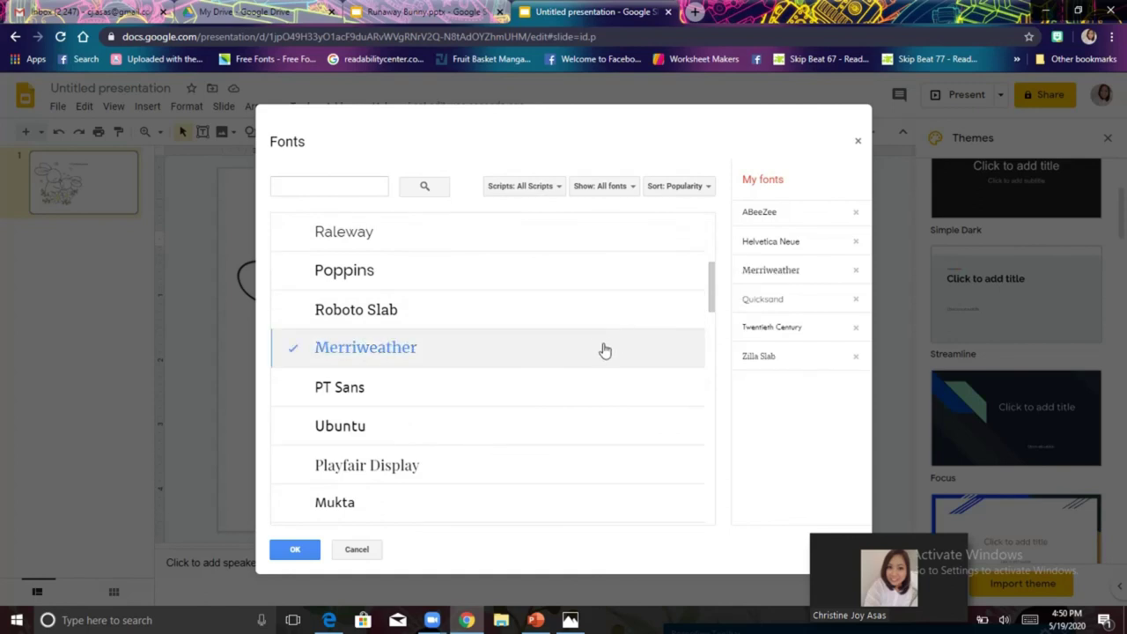
click(295, 550)
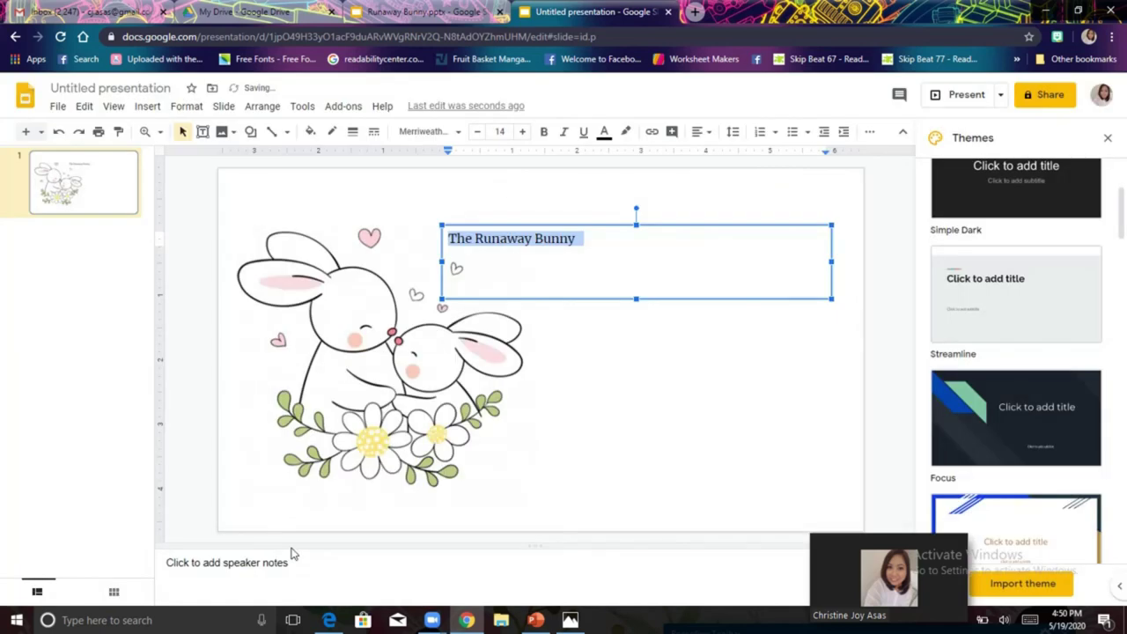
click(457, 135)
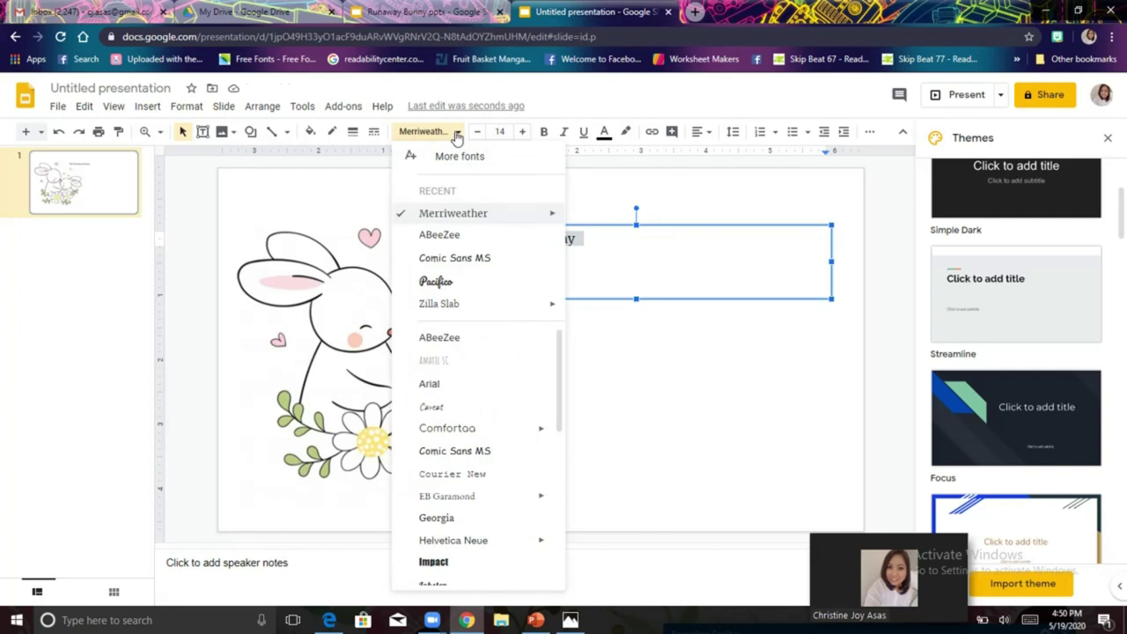
click(435, 285)
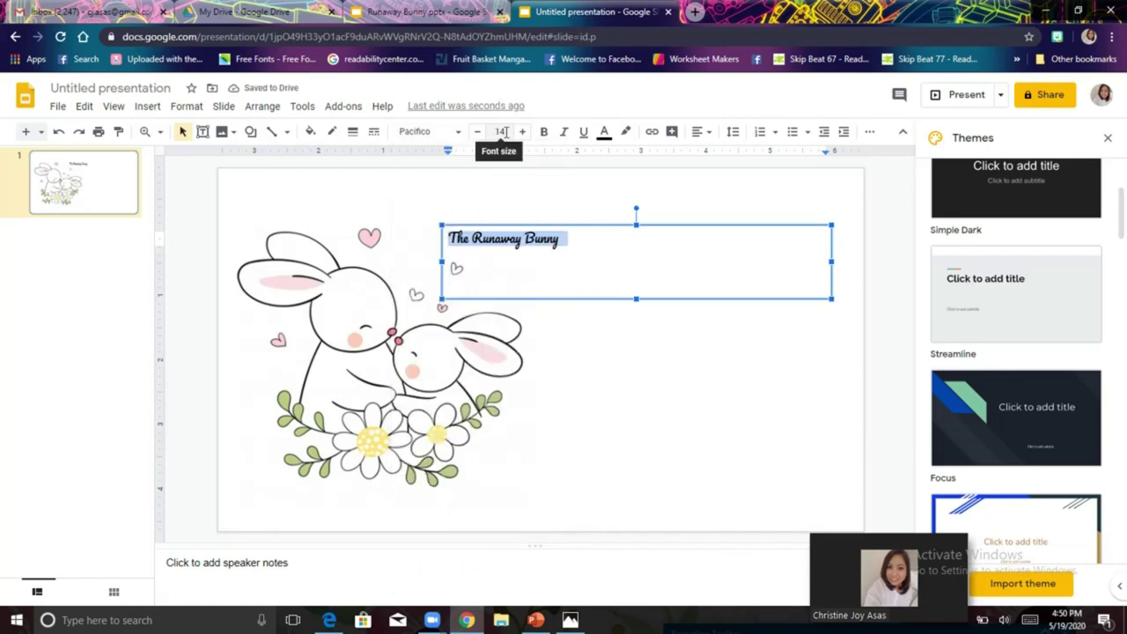
Set the Pacifico title to 48 pt and resize and shift its box so it fits one line.
click(501, 131)
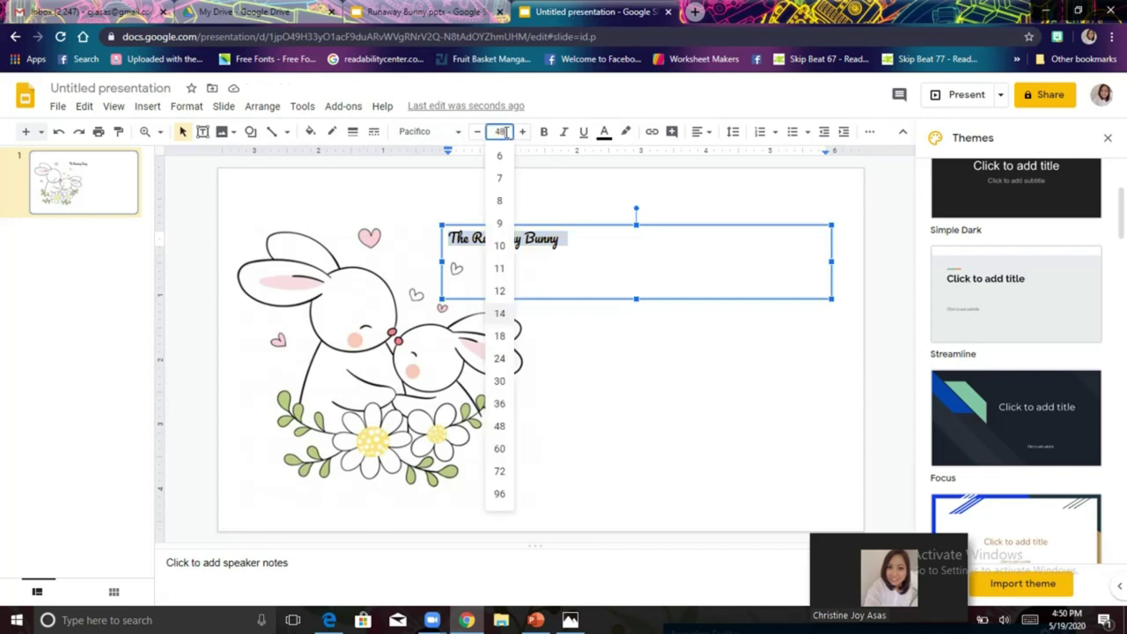
key(Return)
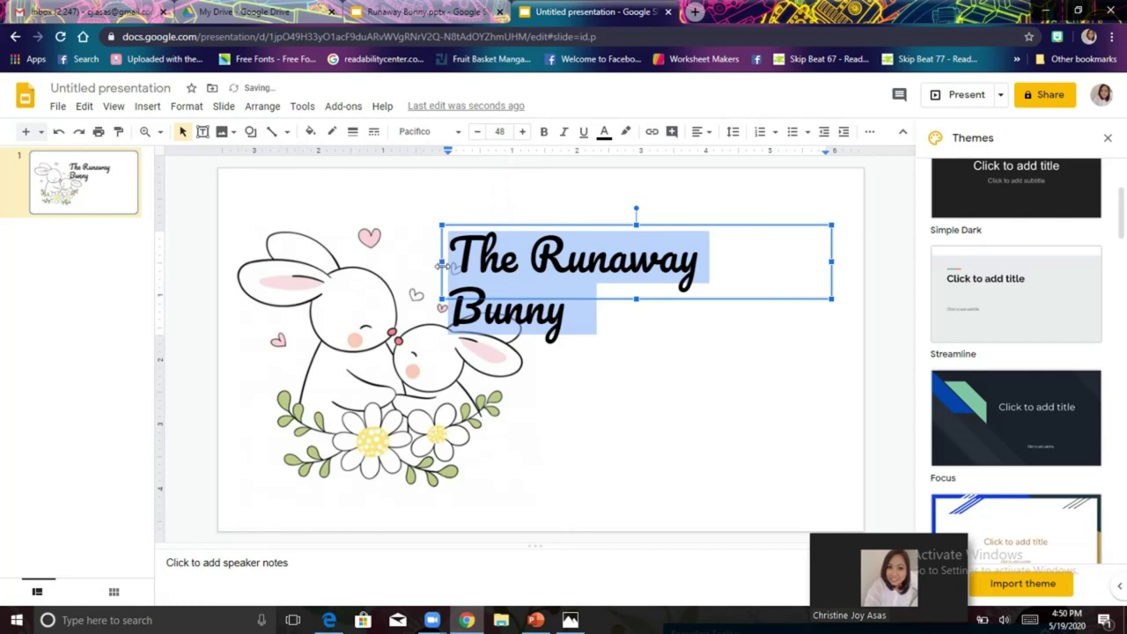
drag(440, 263, 392, 262)
drag(564, 225, 579, 232)
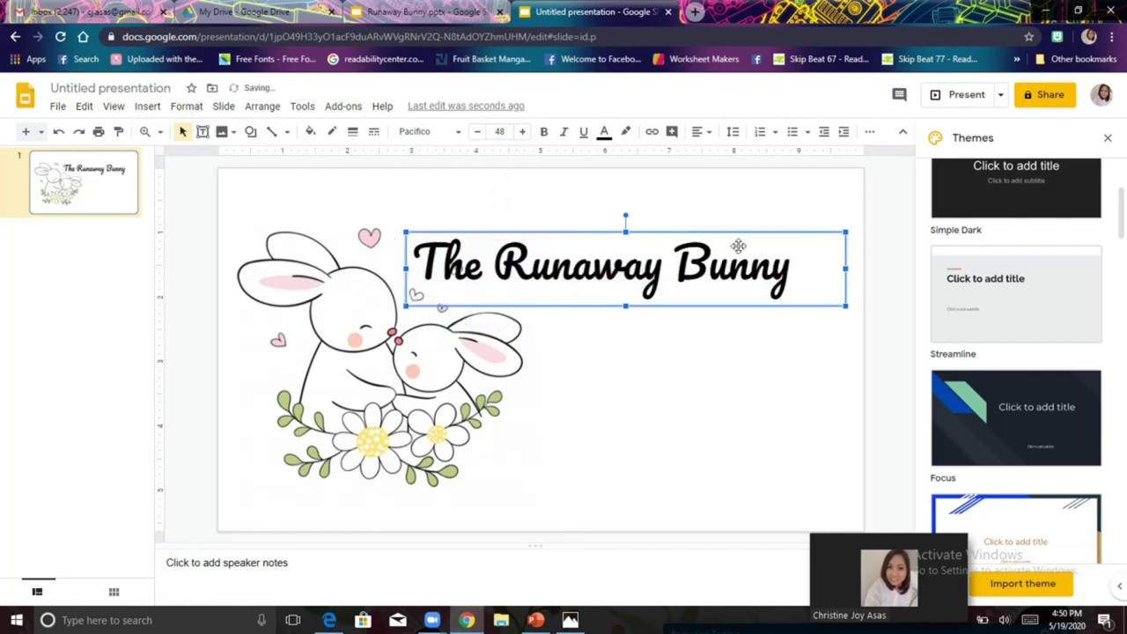
drag(845, 268, 826, 266)
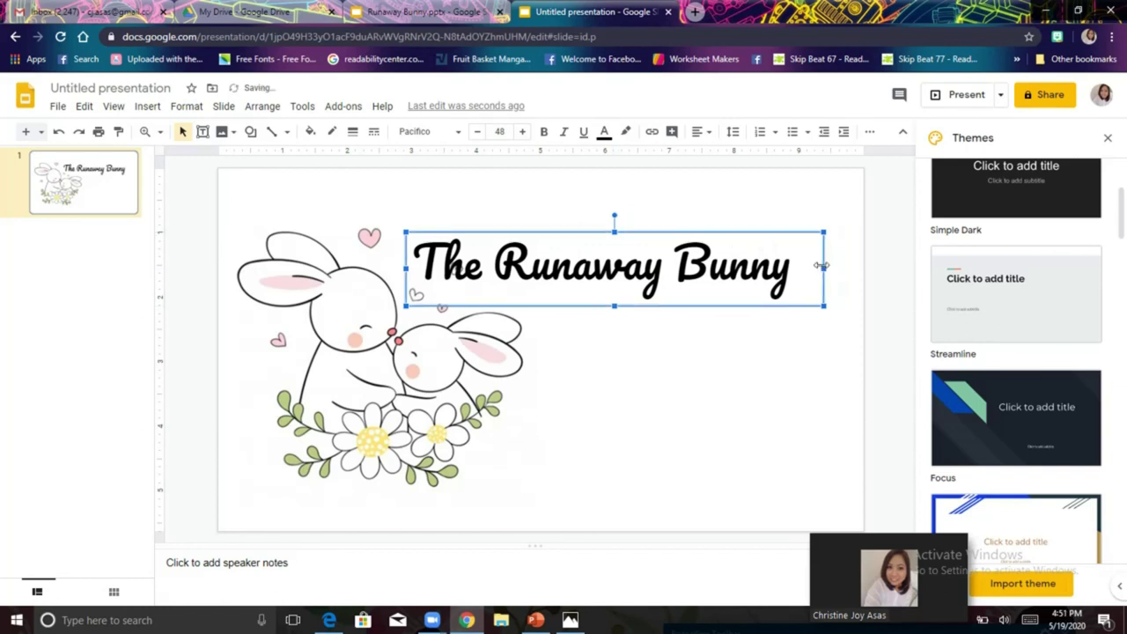
Colour all the title text orange, after first trying golden yellow.
click(728, 260)
key(ctrl+a)
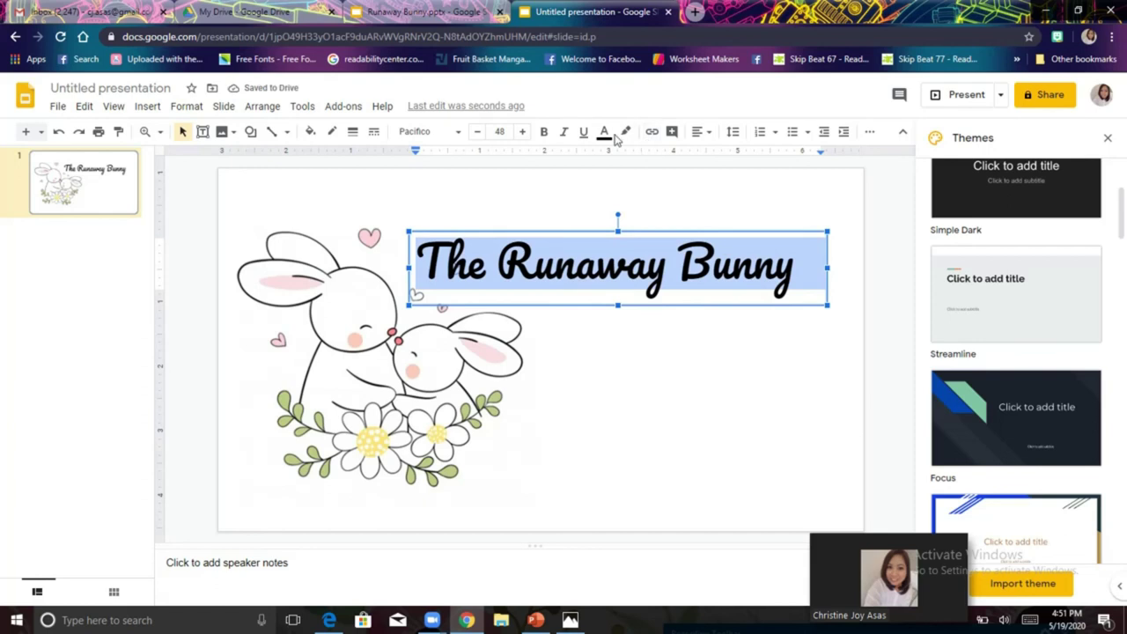
click(605, 132)
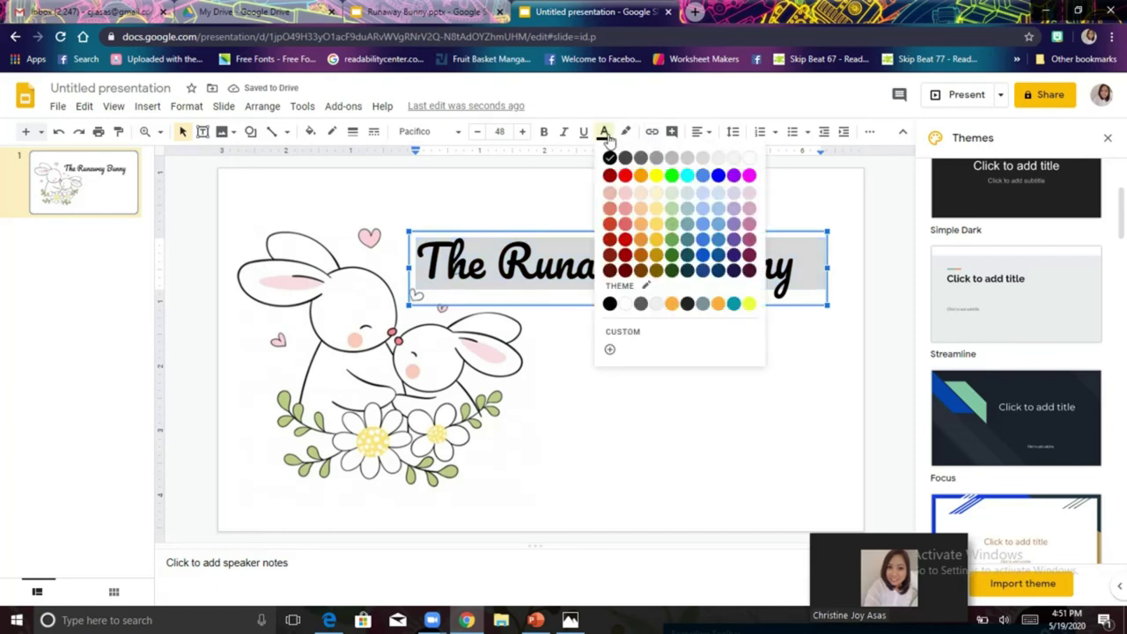
click(660, 240)
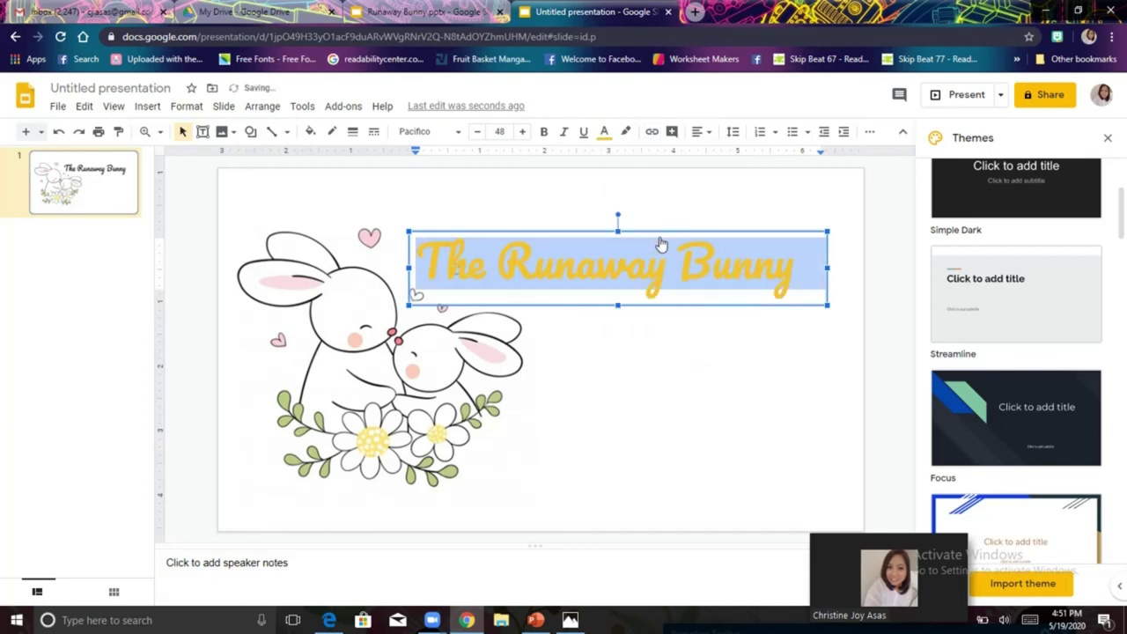
click(605, 134)
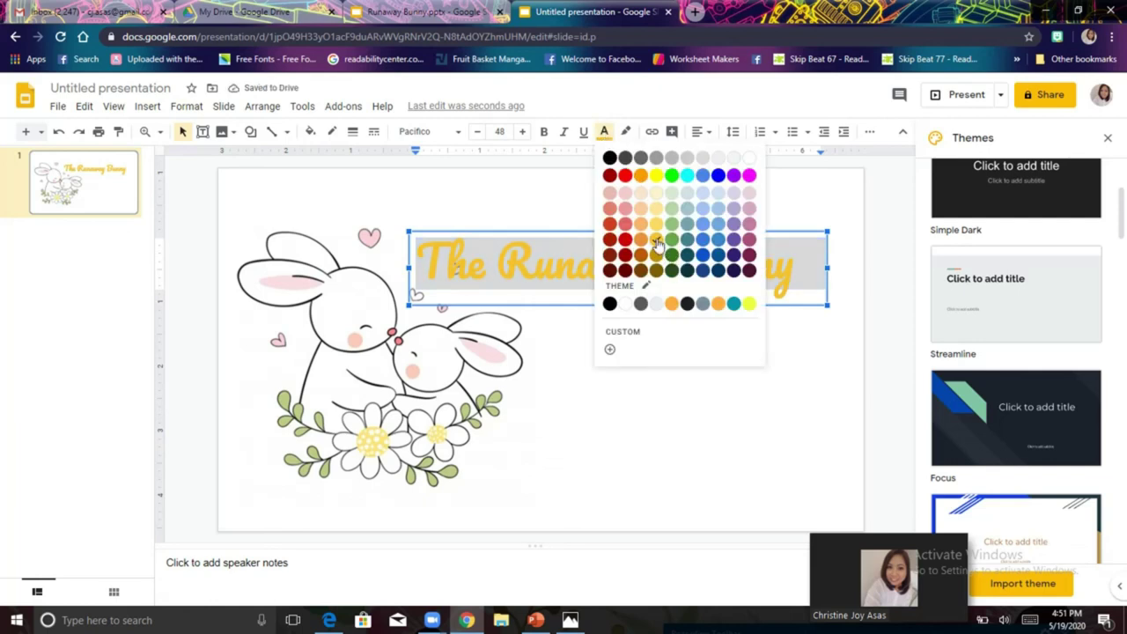
click(643, 181)
click(625, 349)
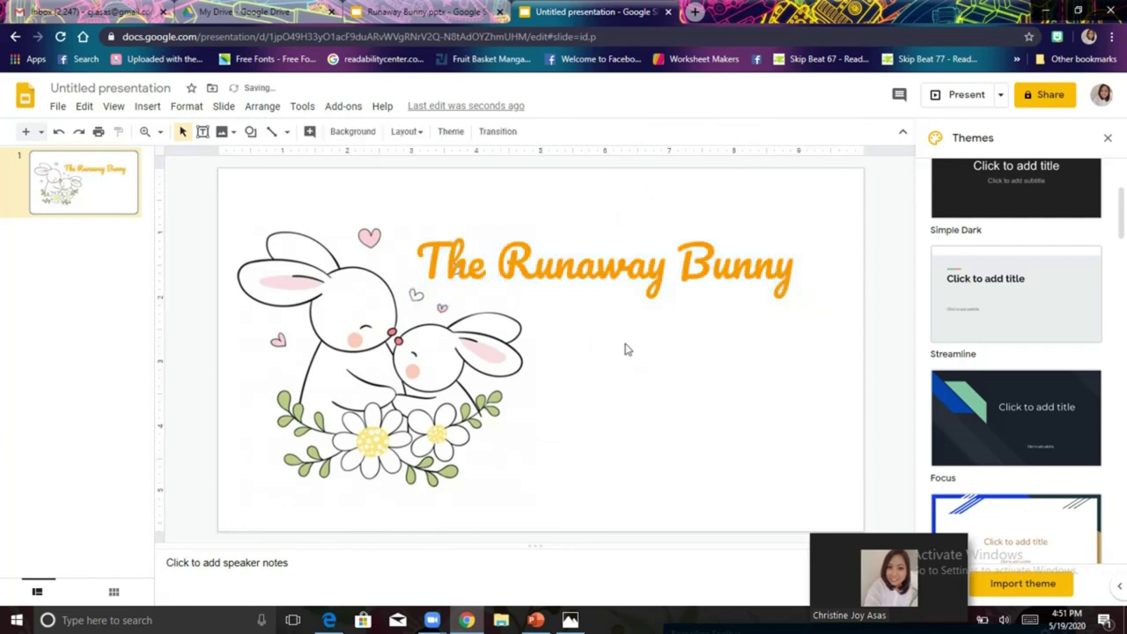
Open Insert > Image > Search the web, after dismissing the Shapes menu without adding a shape.
click(150, 110)
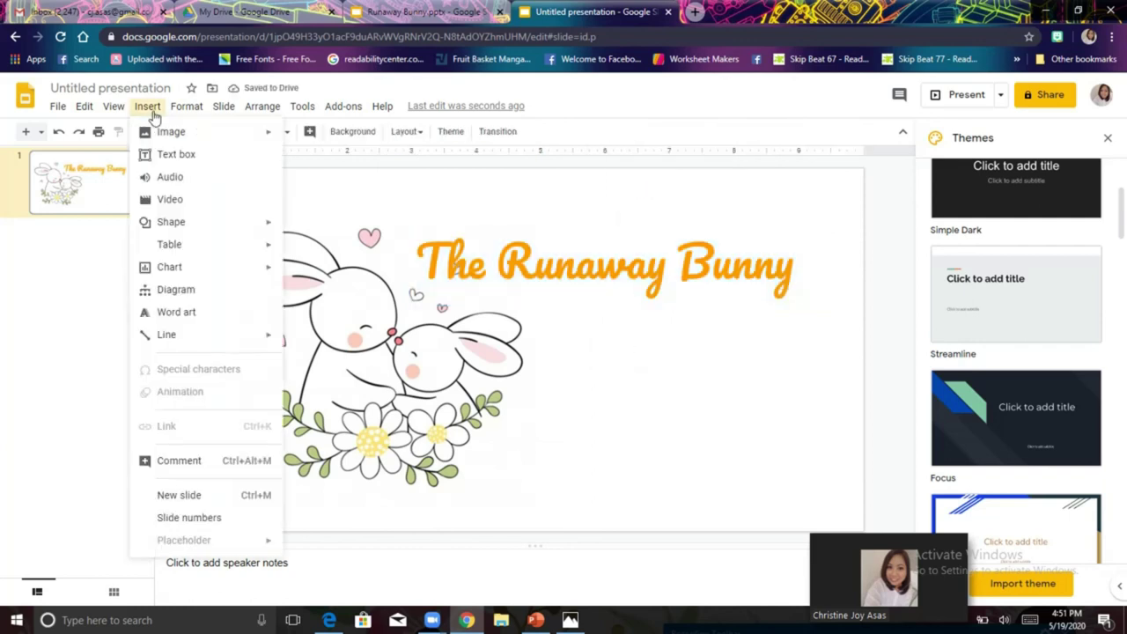
mouse_move(167, 220)
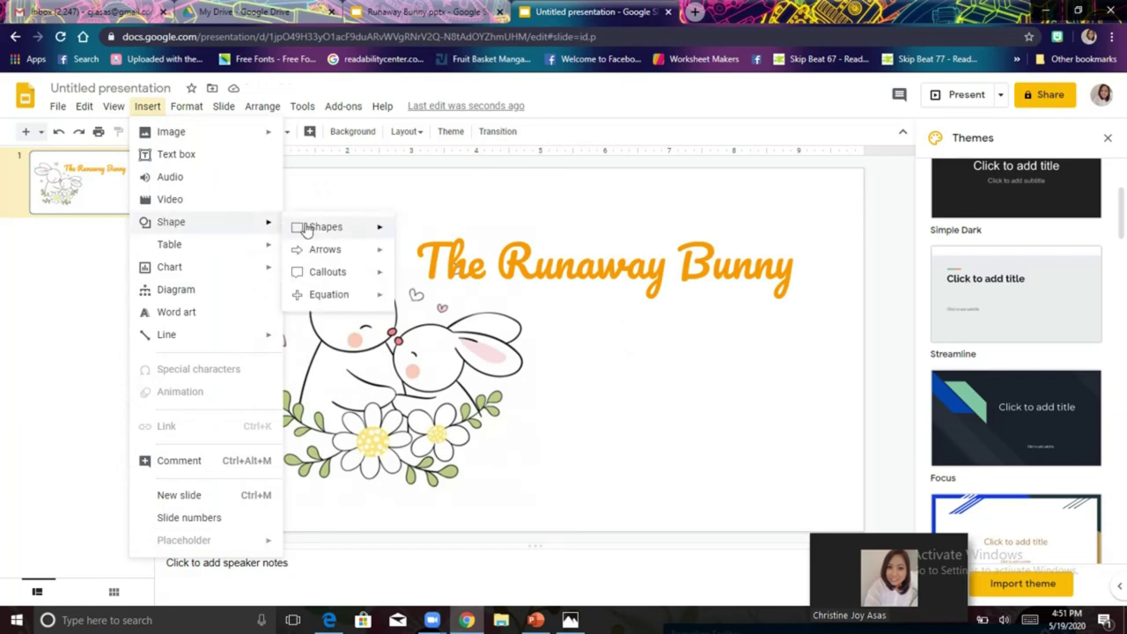
mouse_move(306, 229)
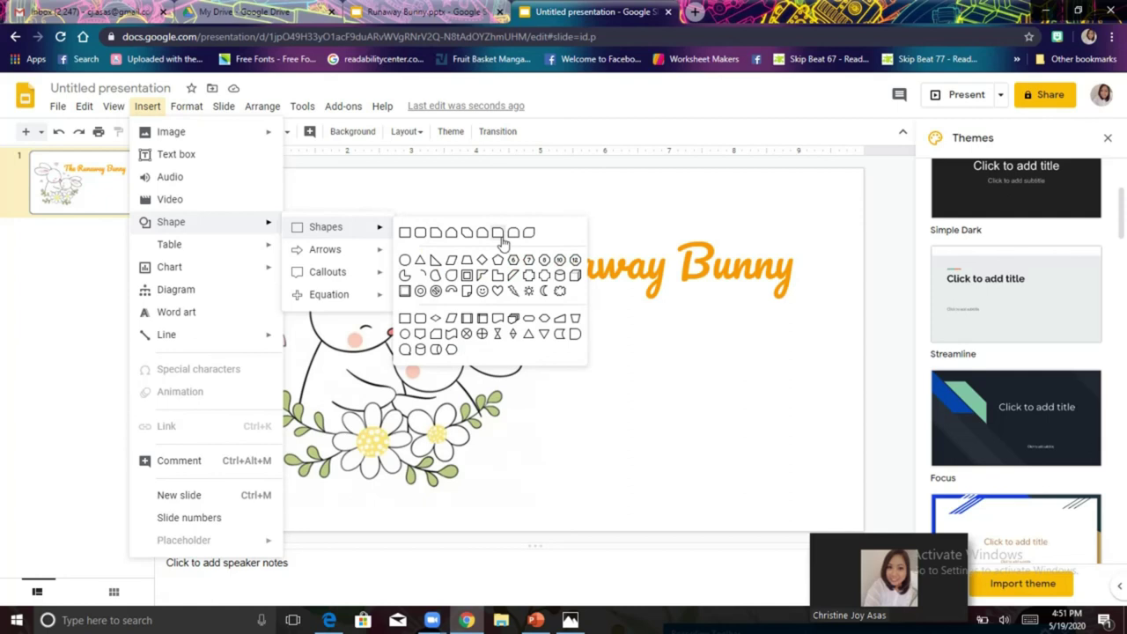
click(689, 346)
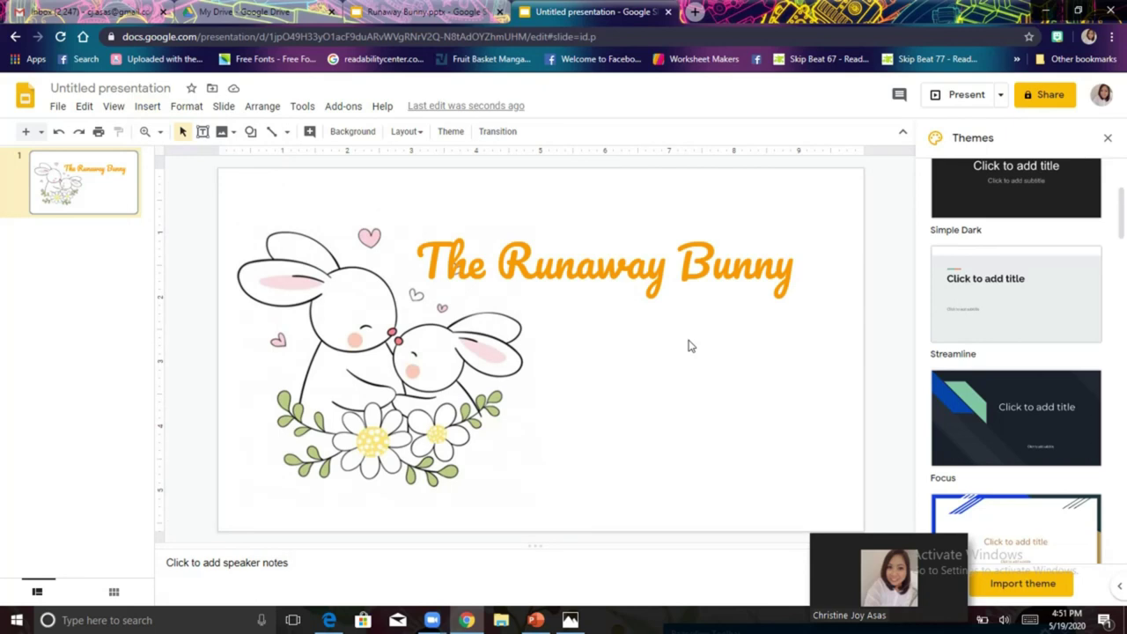
click(147, 107)
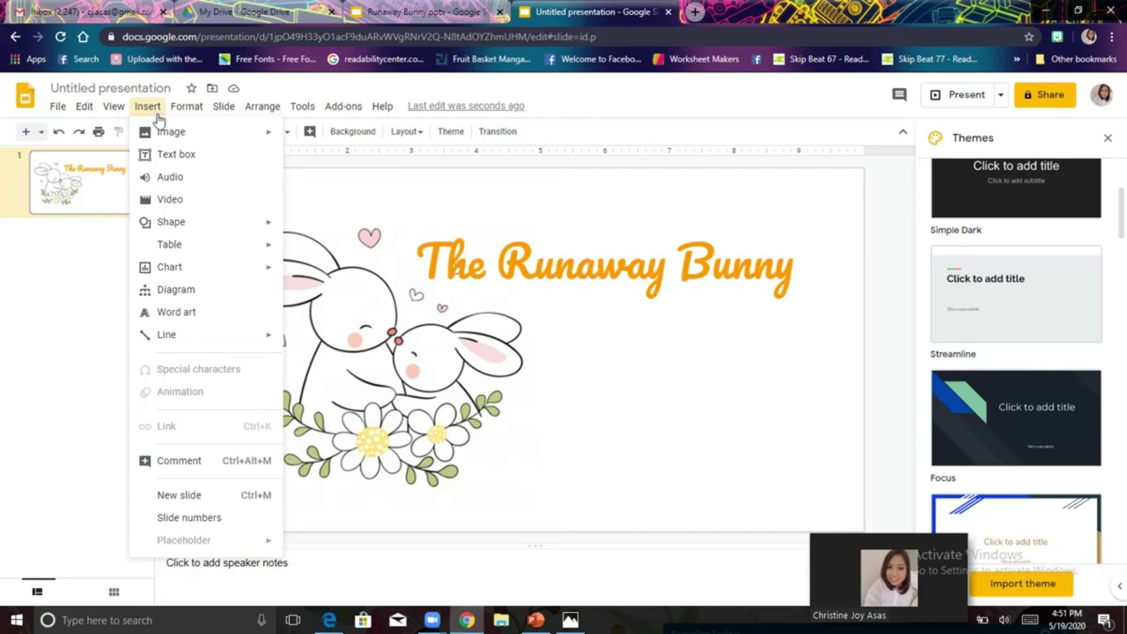
mouse_move(163, 137)
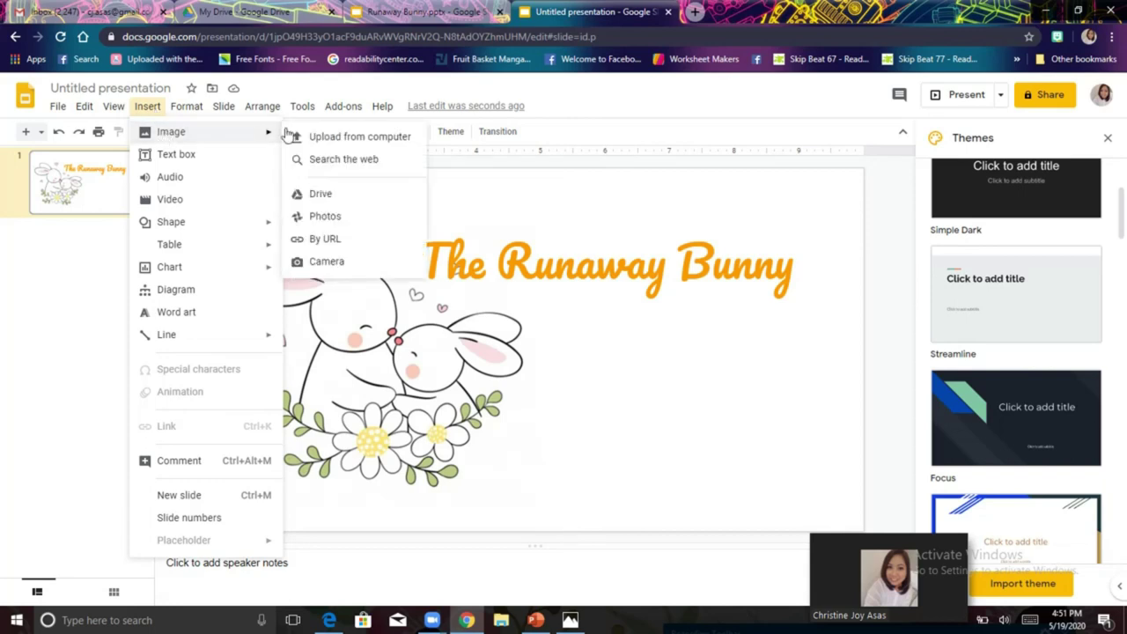
click(316, 165)
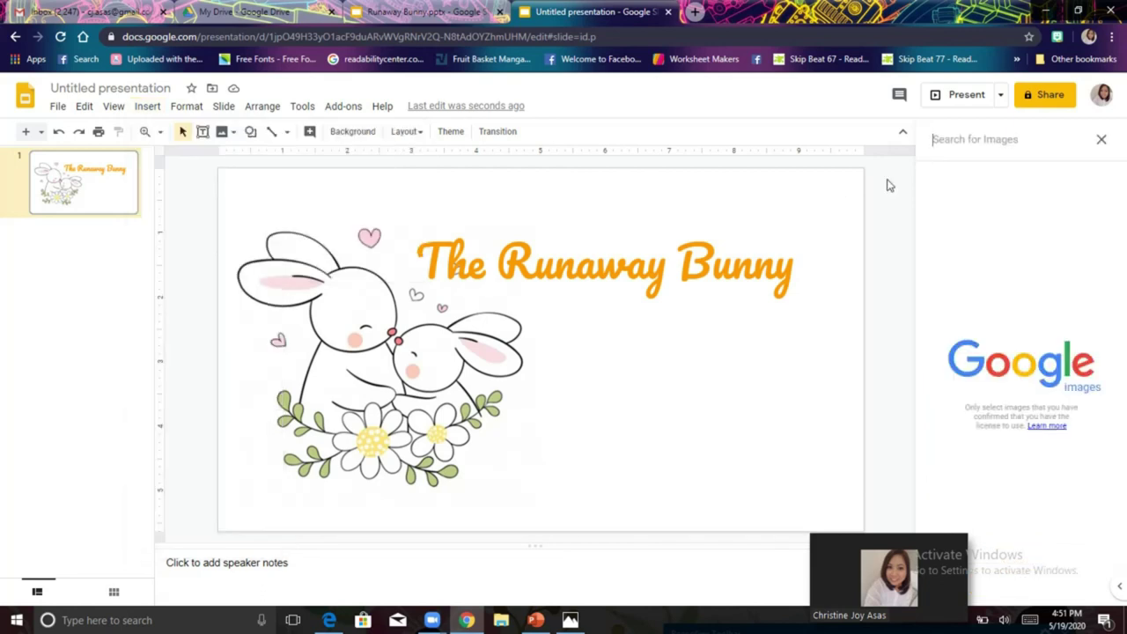
Run a Google Images search from Insert > Image, typed as 'bunny clipct png'.
click(700, 11)
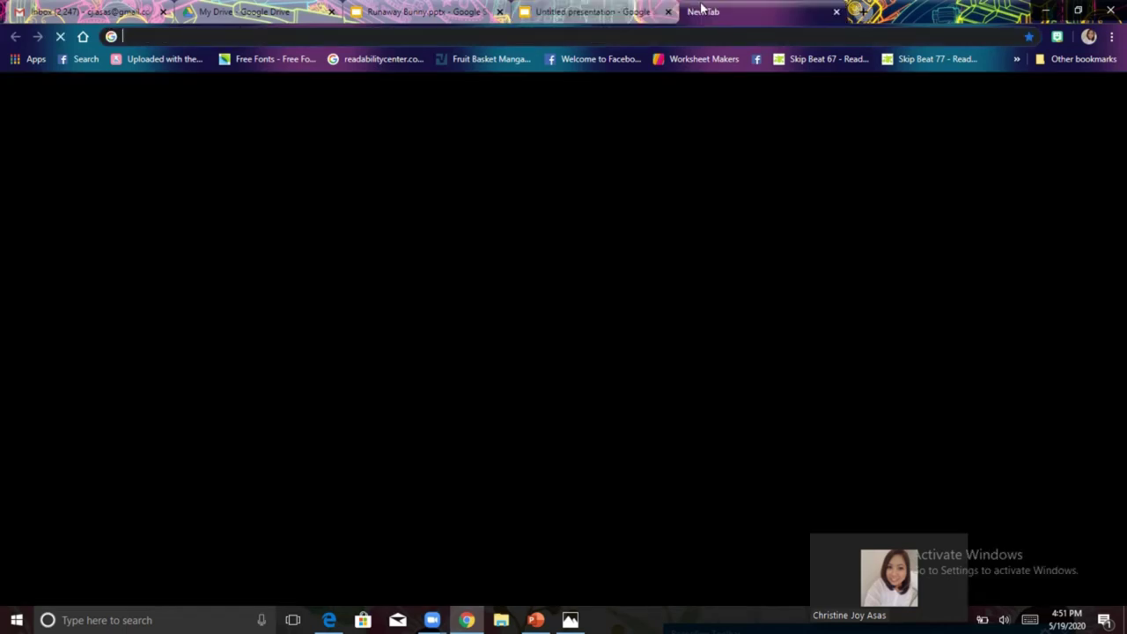
click(627, 9)
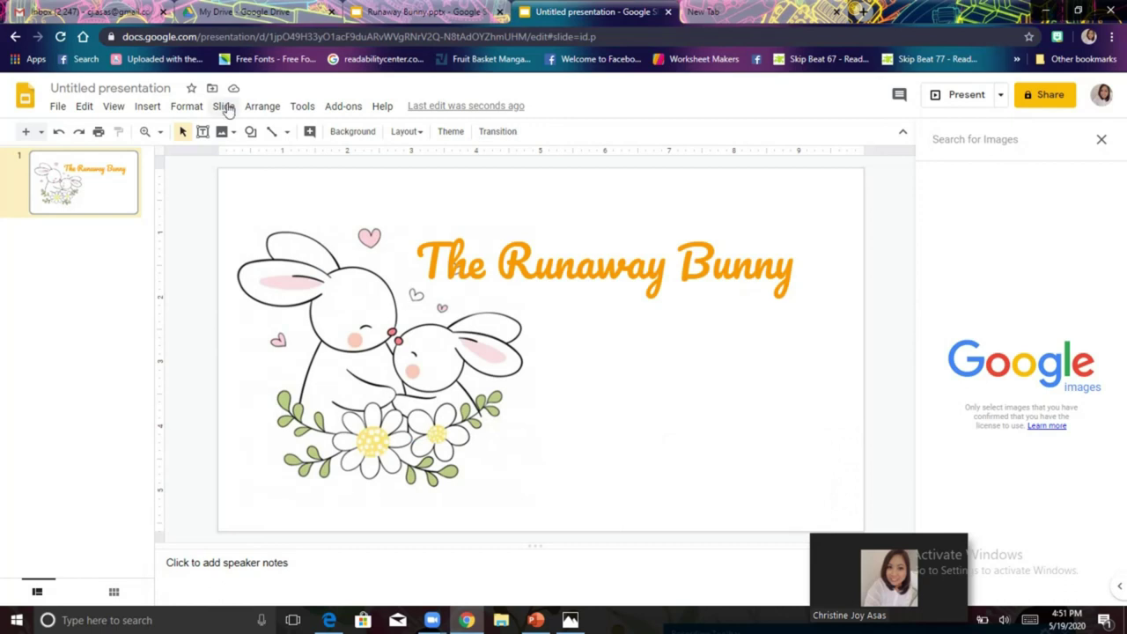
click(148, 107)
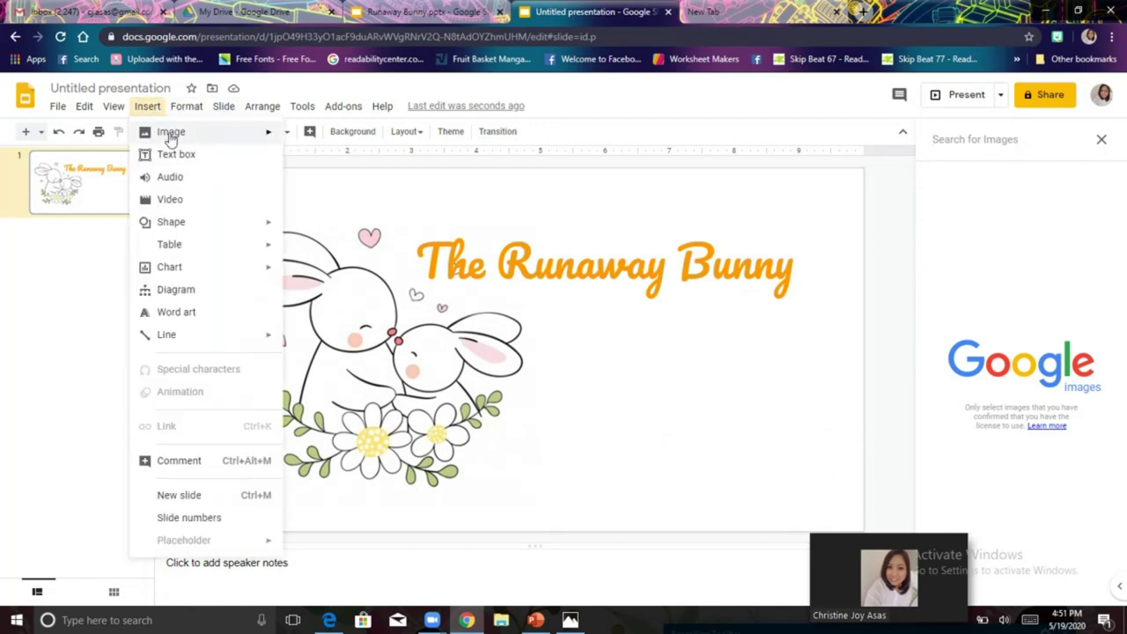
mouse_move(170, 139)
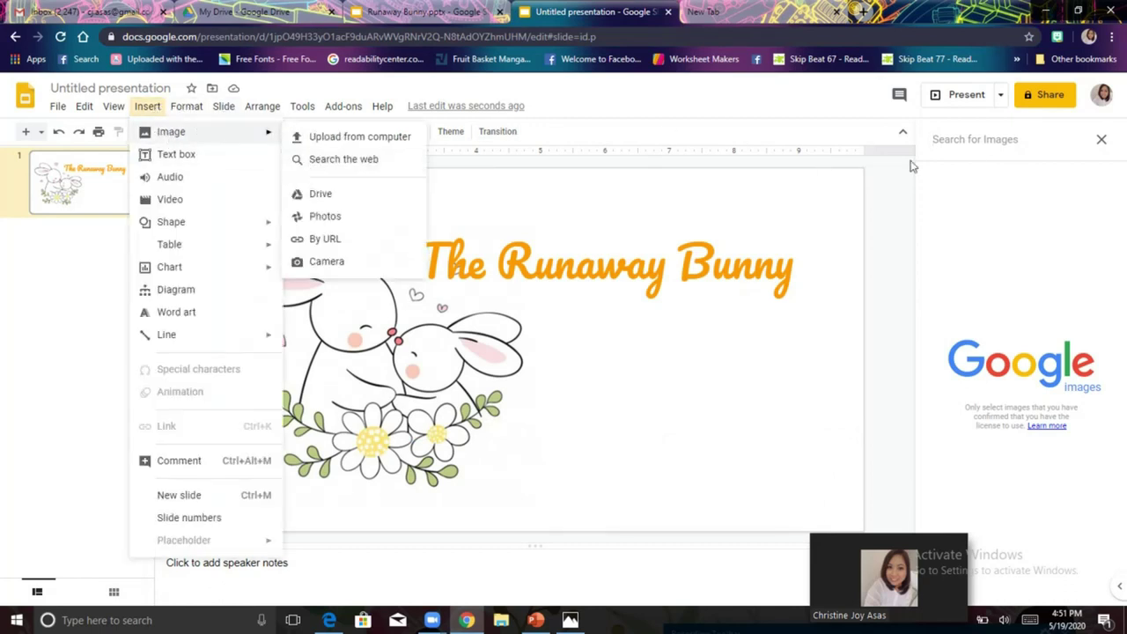
click(985, 145)
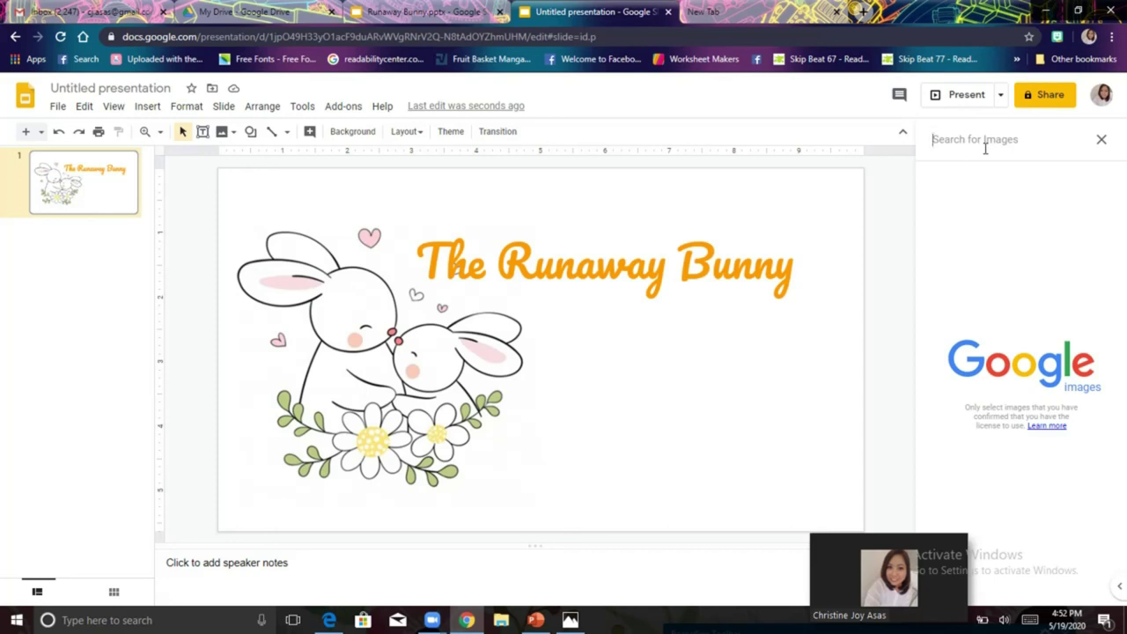
text(bunny c)
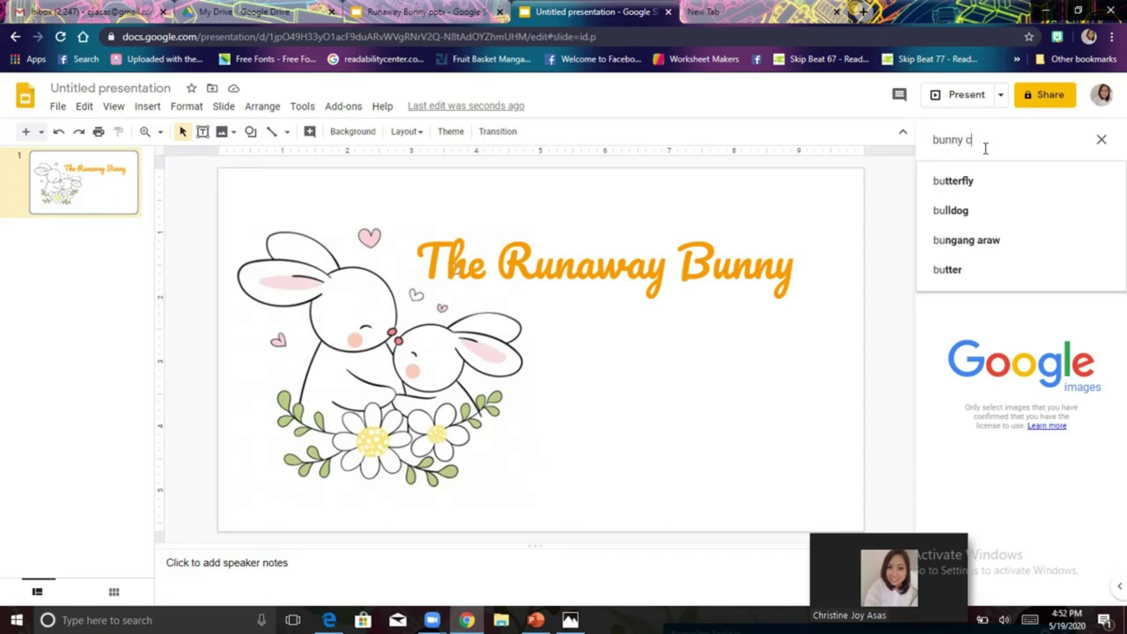
text(lipct png)
key(Return)
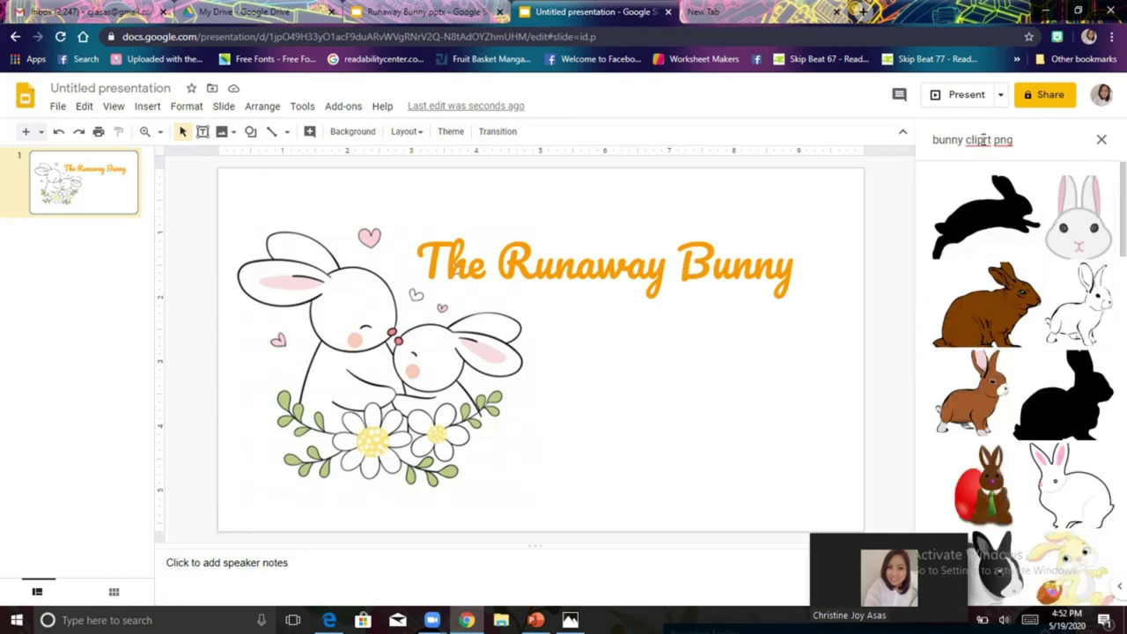
Correct the query to 'bunny clipart png', rerun it, and pick the brown bunny picture.
click(983, 140)
text(ar)
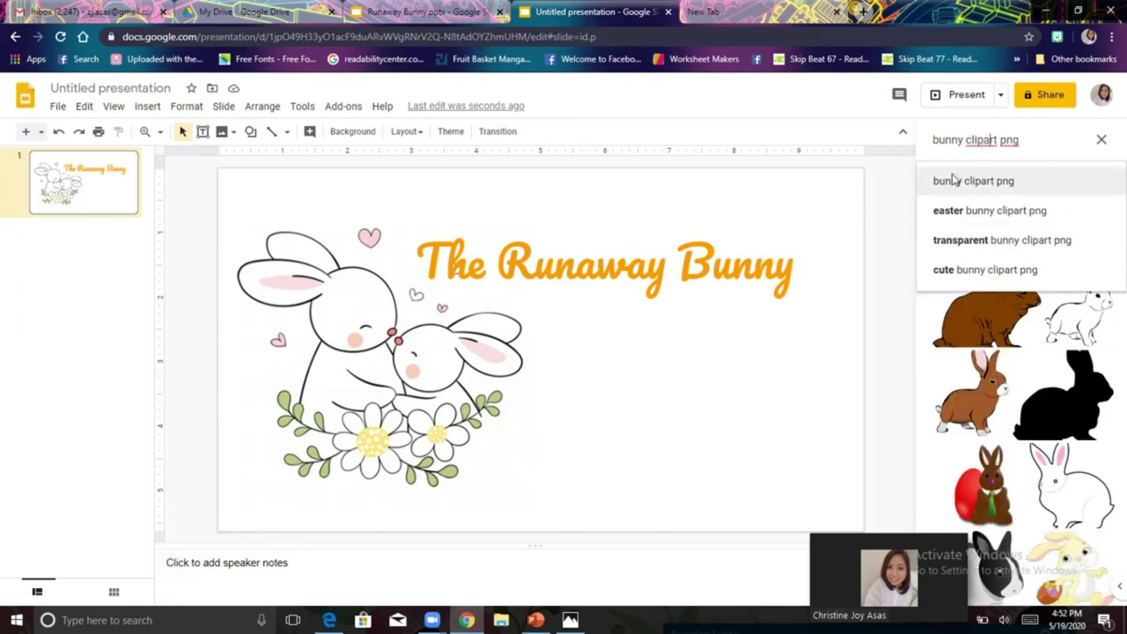
click(967, 179)
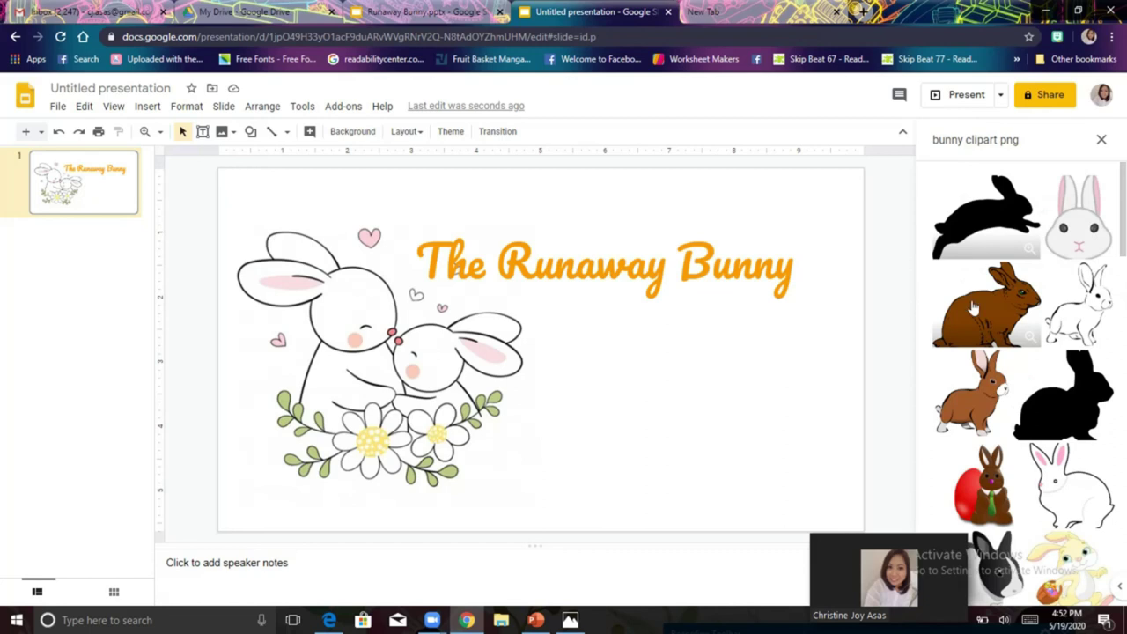
click(974, 307)
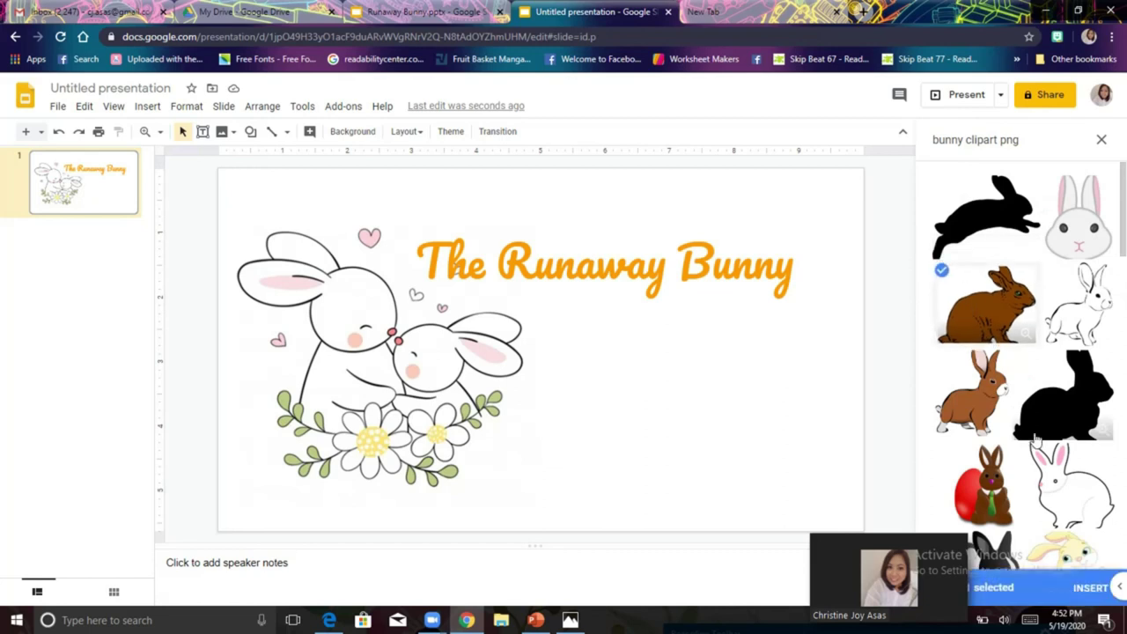
Insert the brown bunny, shrink it below the orange title, then switch to the Runaway Bunny.pptx tab.
drag(904, 553, 721, 581)
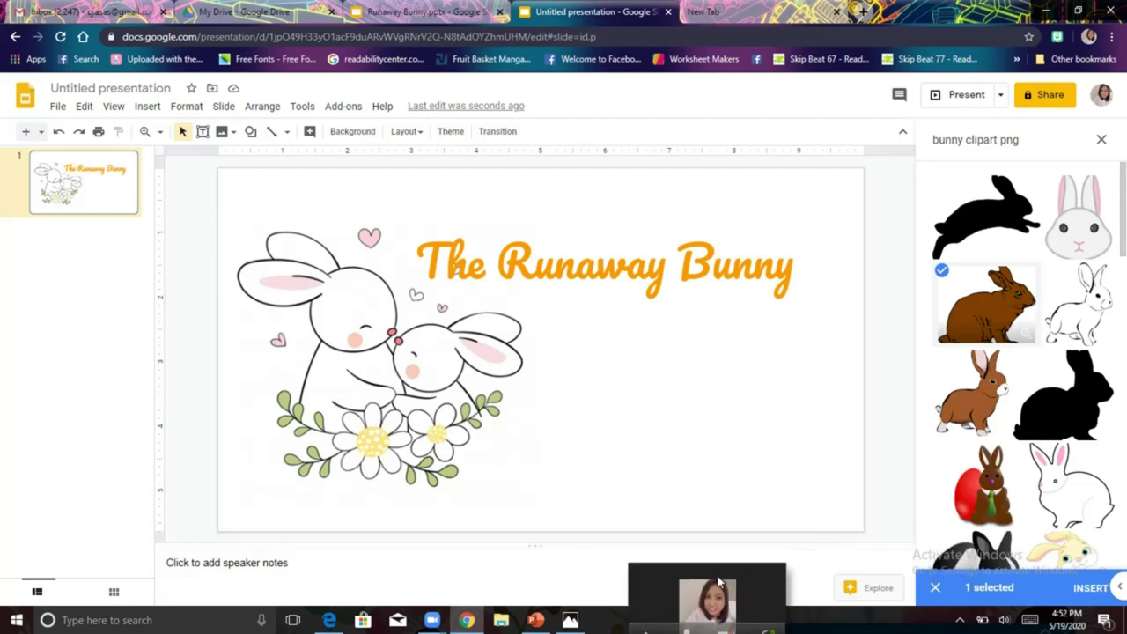
click(1084, 590)
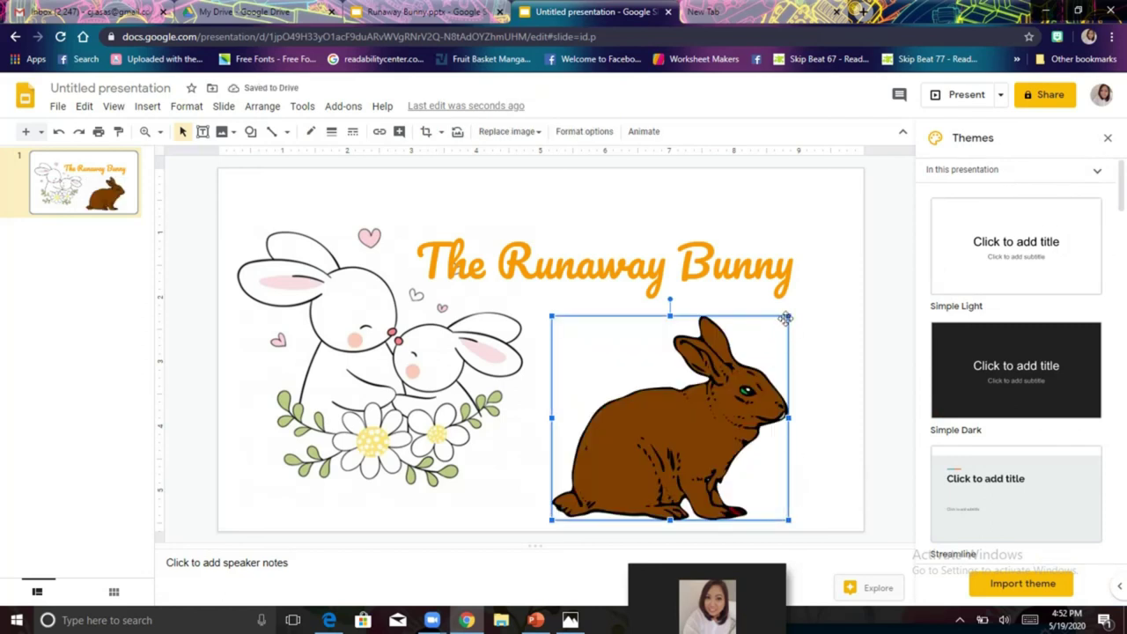
drag(786, 317, 681, 402)
drag(636, 443, 671, 408)
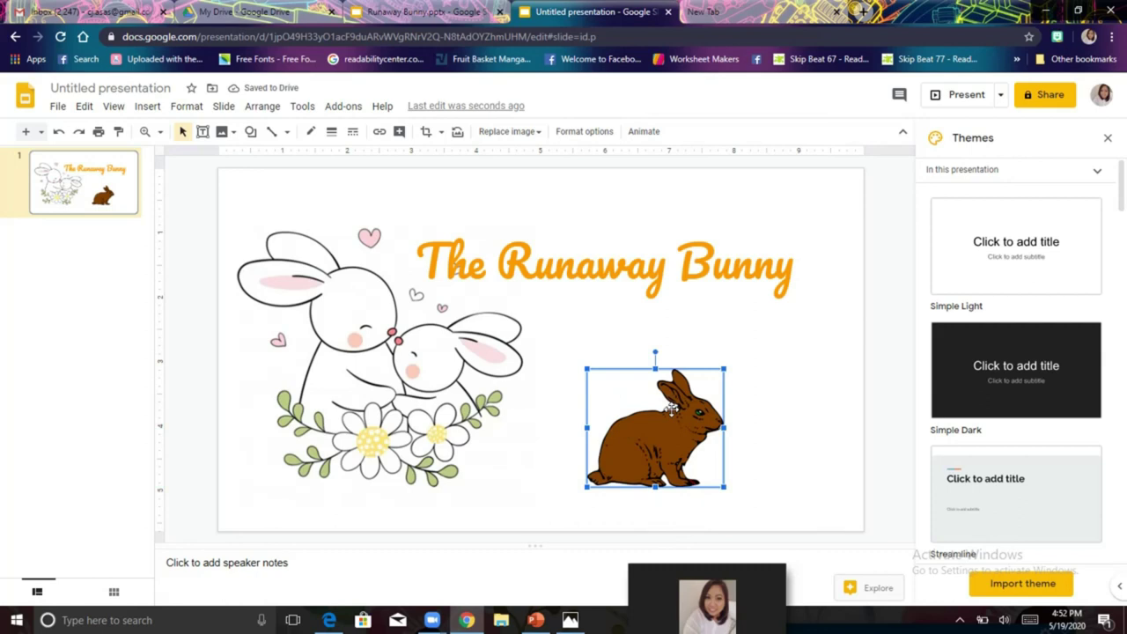
click(458, 9)
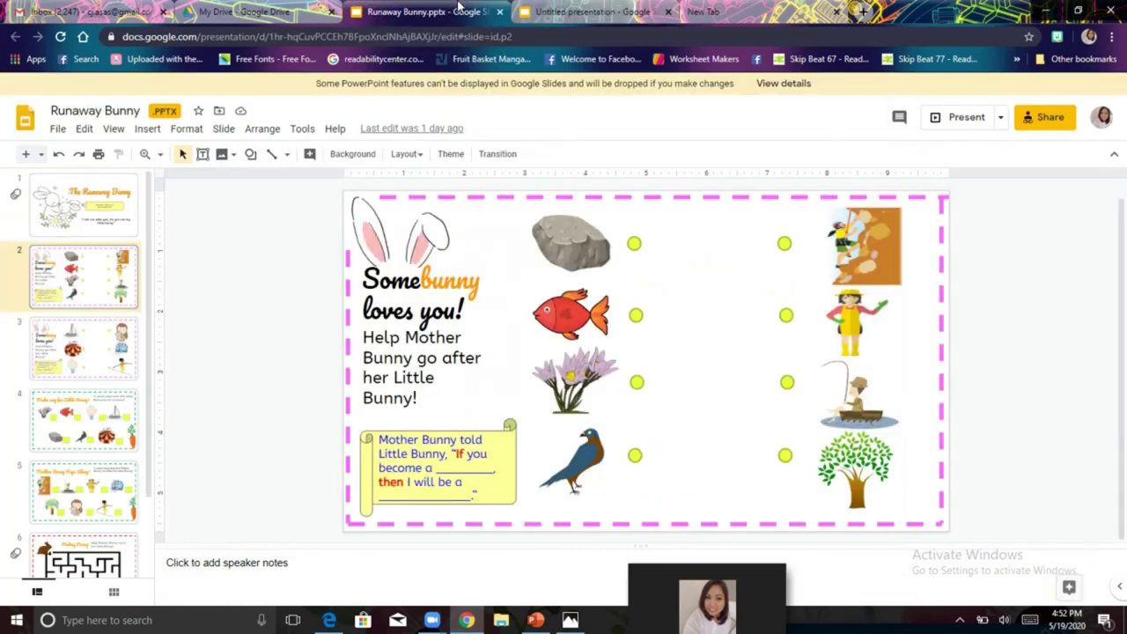
Show slide 1 and share the Runaway Bunny.pptx Google Slides window through Zoom Share Screen.
click(111, 196)
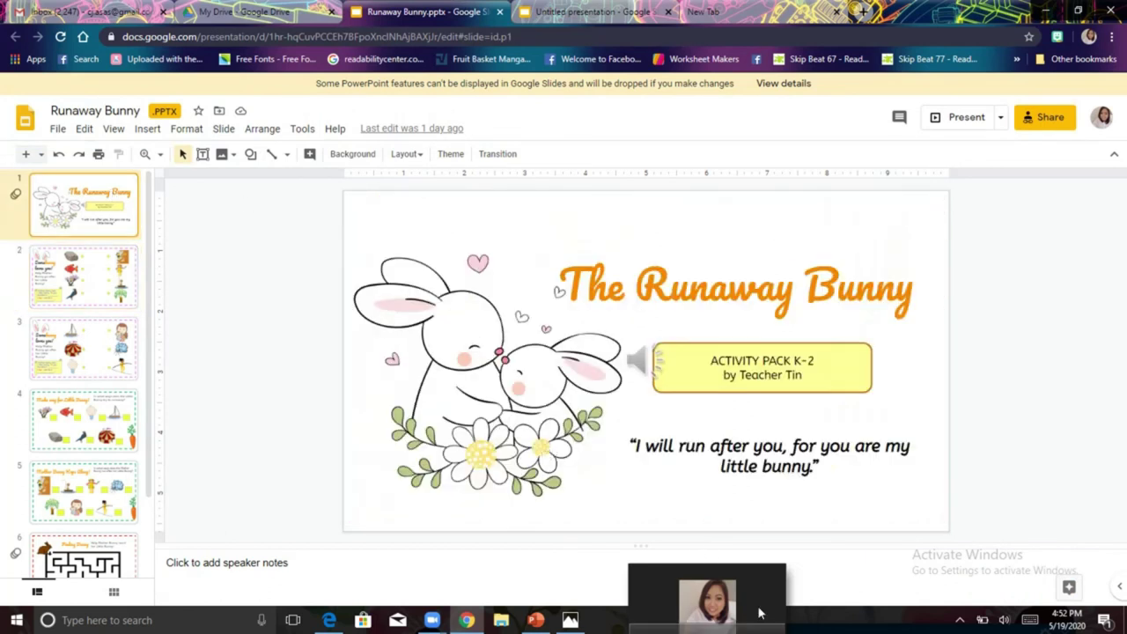
click(687, 588)
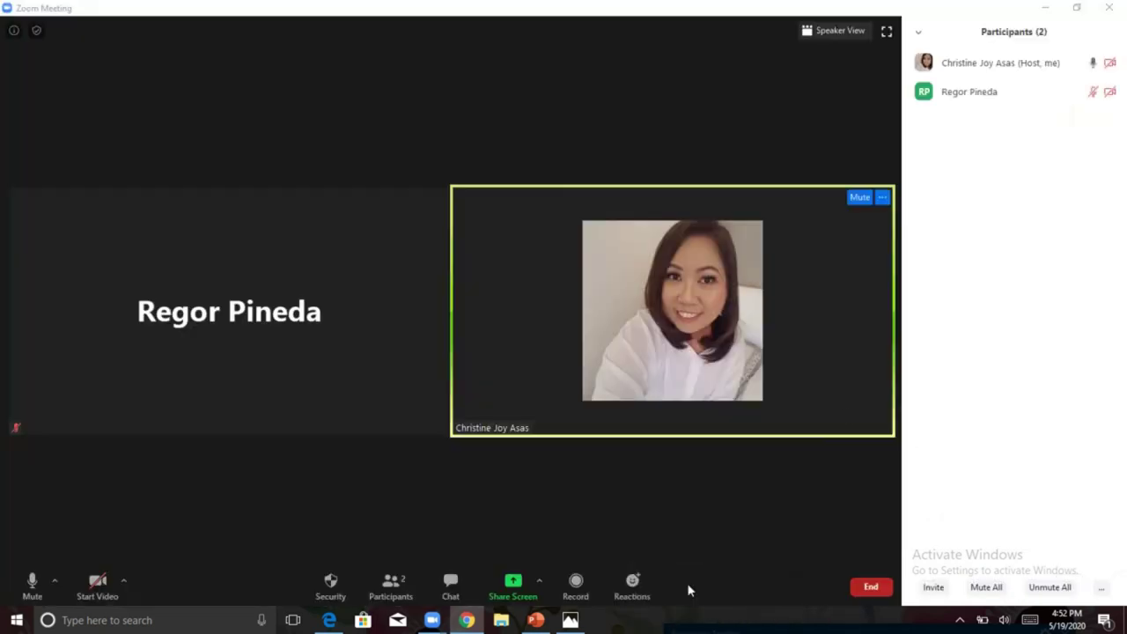
click(508, 583)
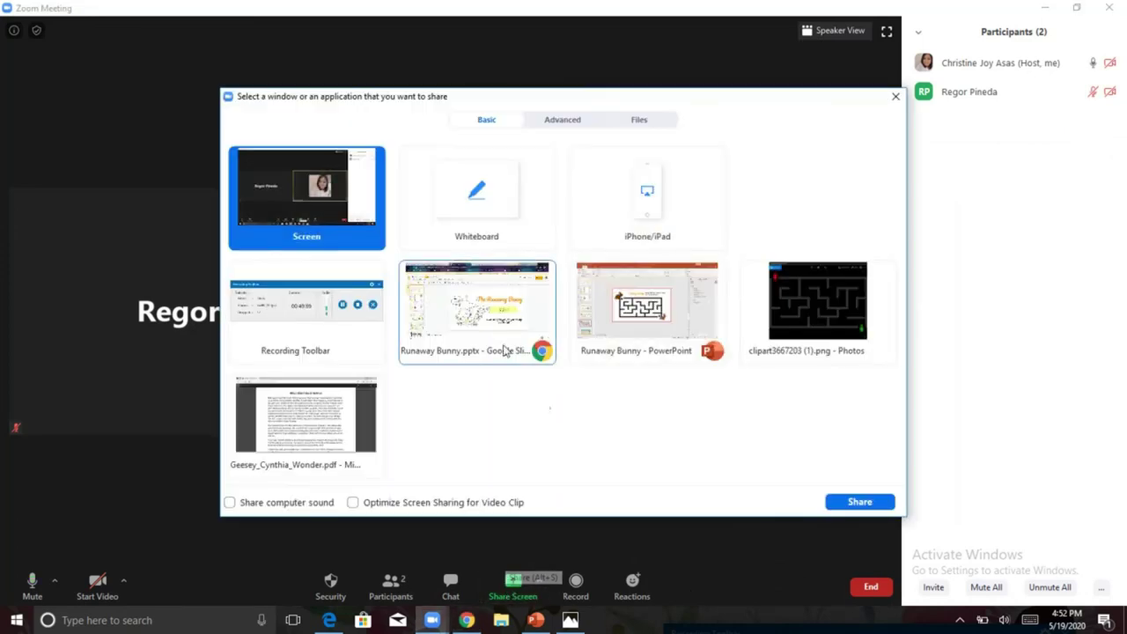
click(494, 339)
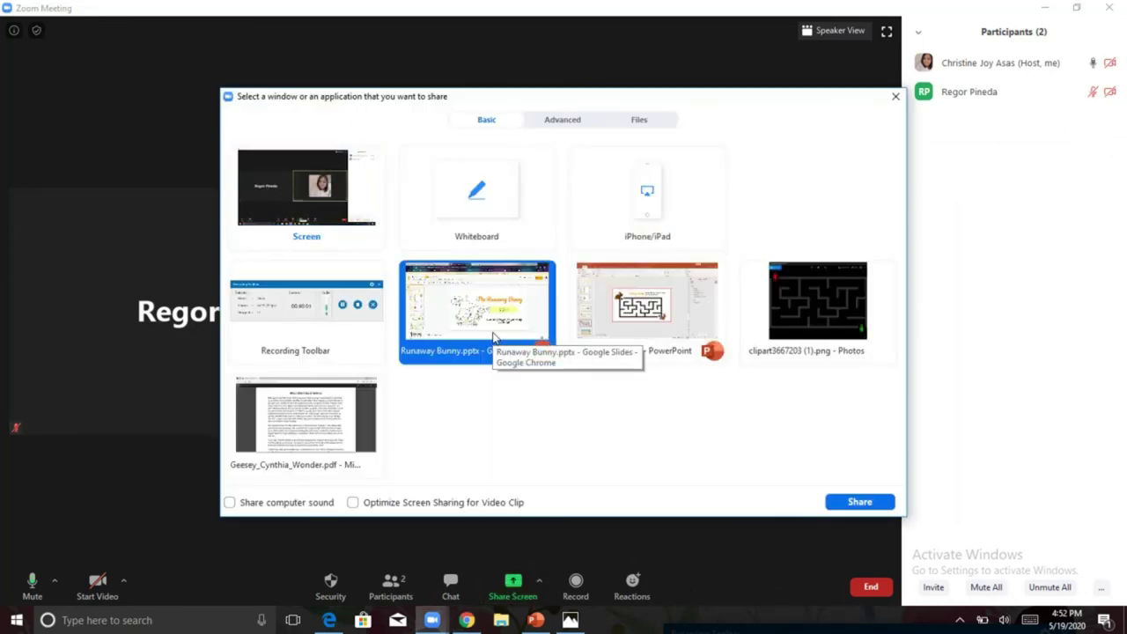
click(882, 503)
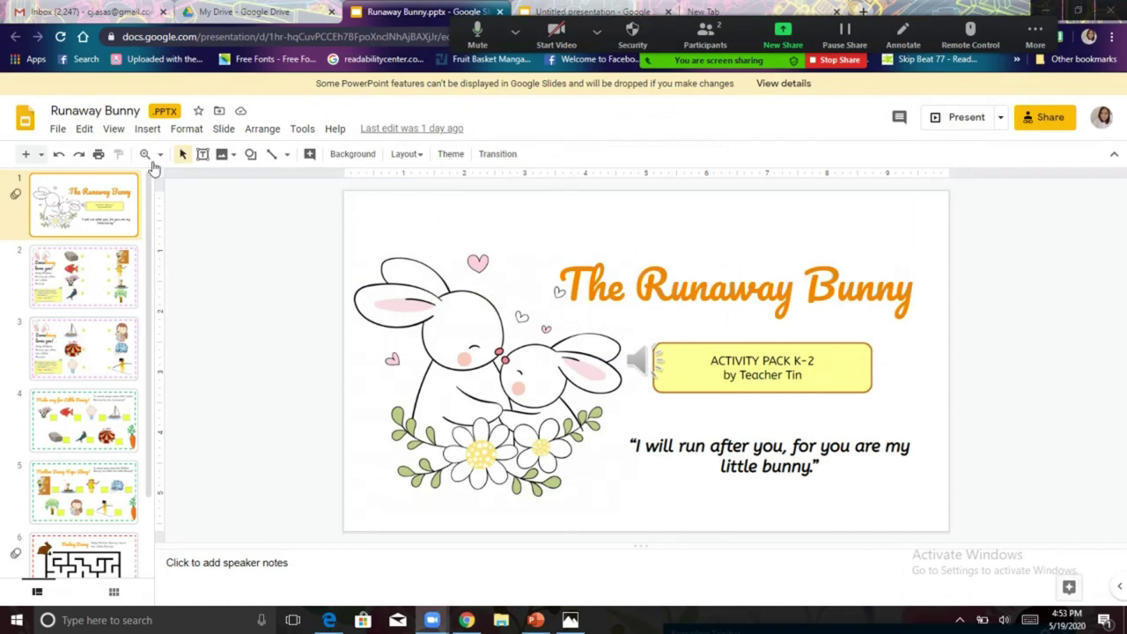
Present the deck full screen, advance to slide 3, then return to slide 2.
click(964, 122)
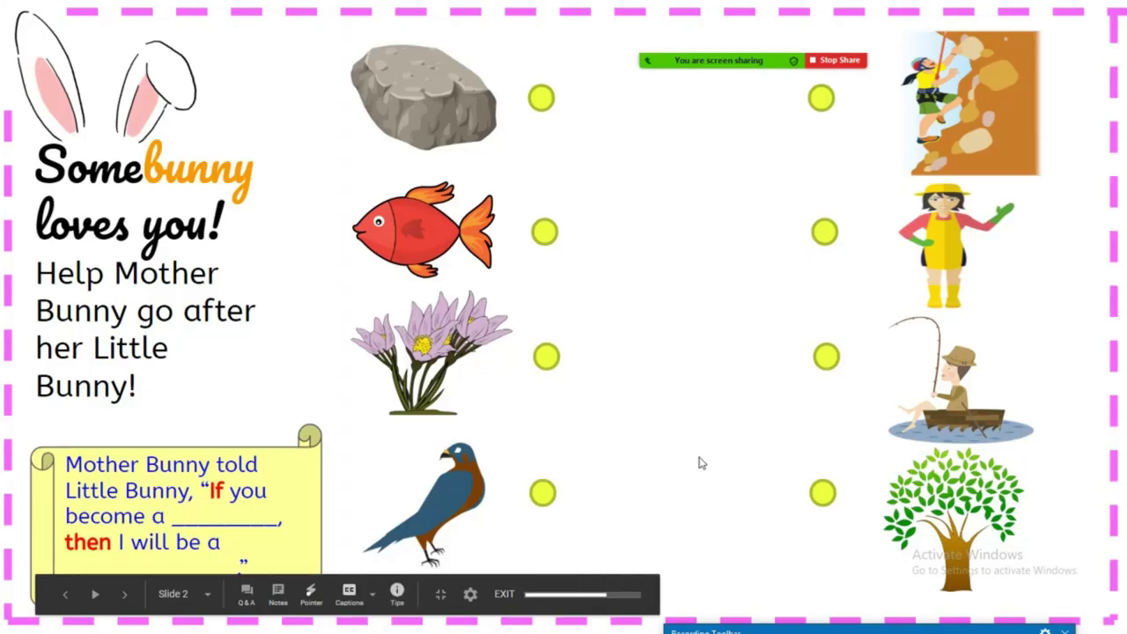
click(126, 595)
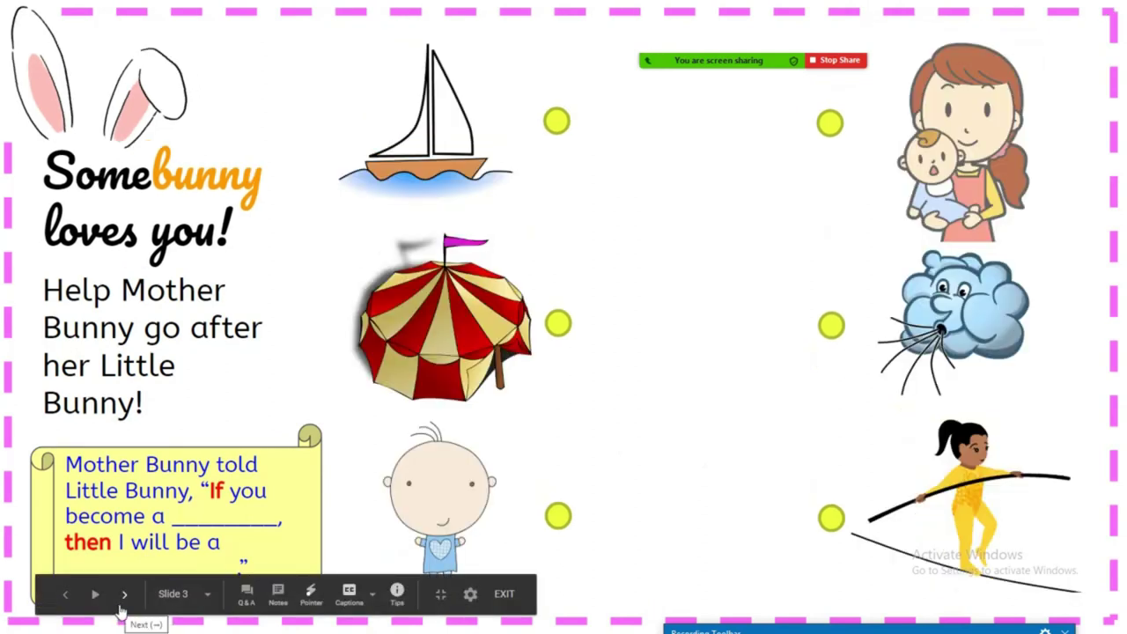
click(64, 596)
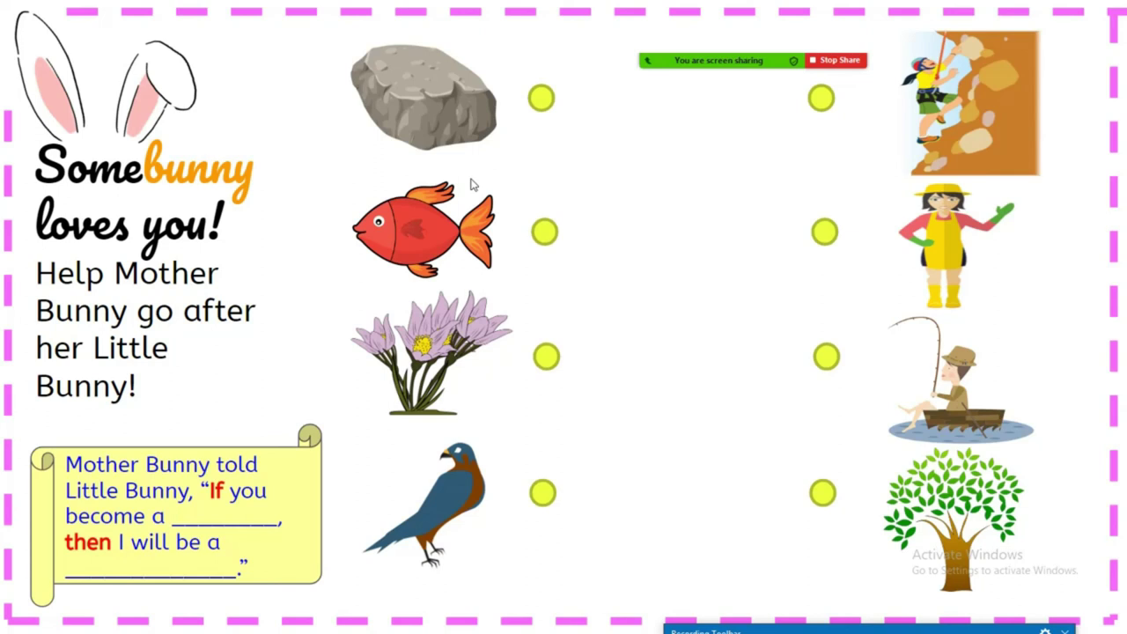
Give the other participant mouse and keyboard control of the shared screen.
mouse_move(564, 48)
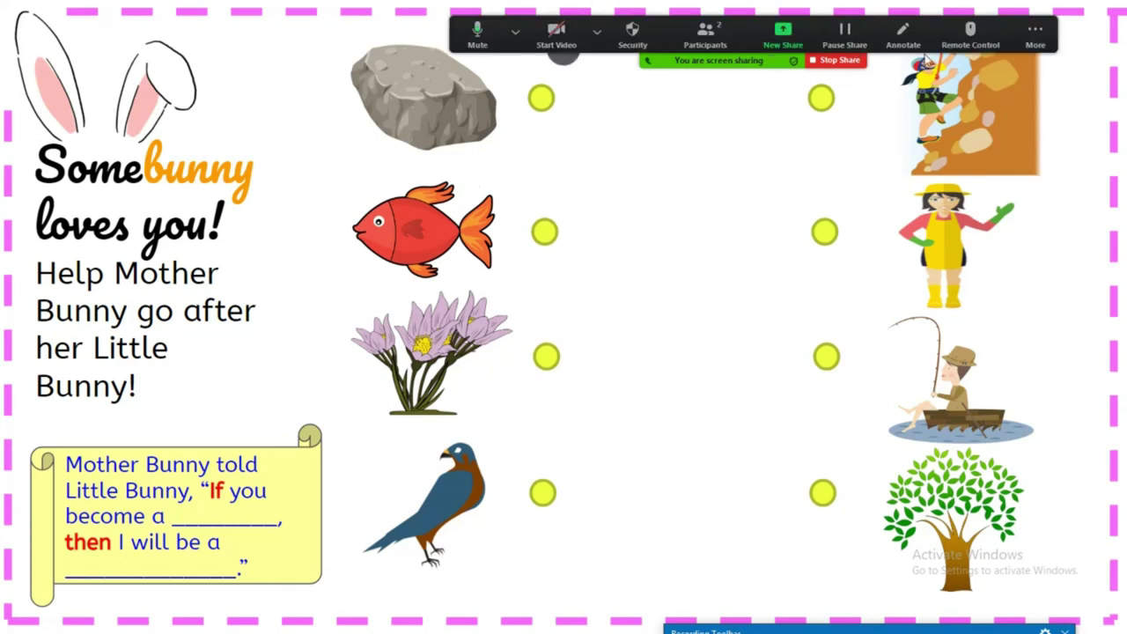
click(971, 40)
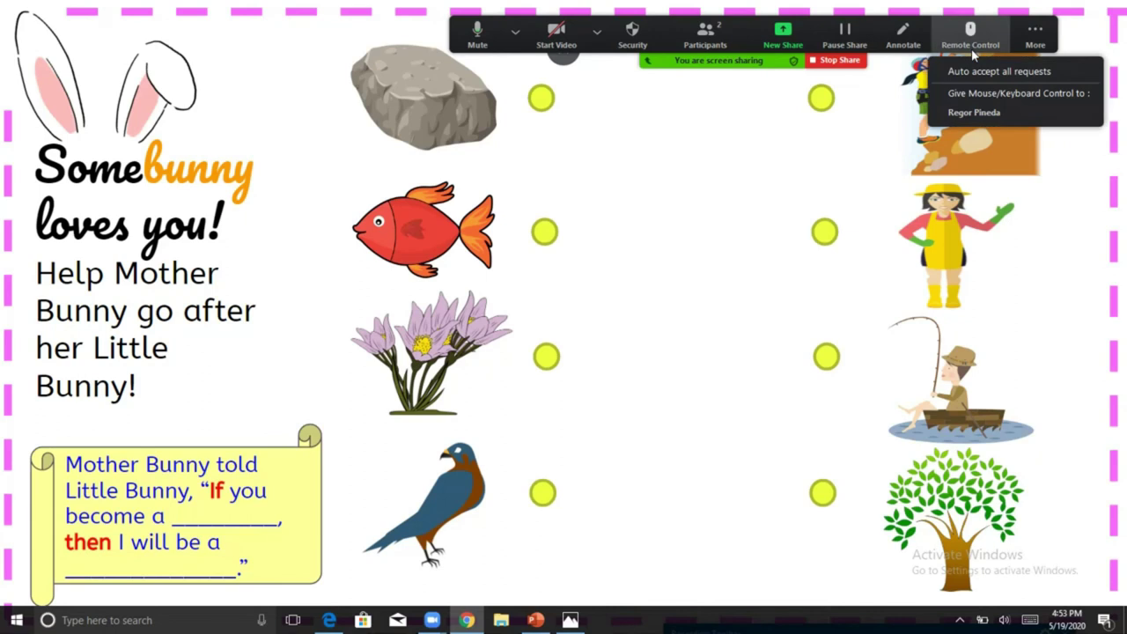
click(973, 114)
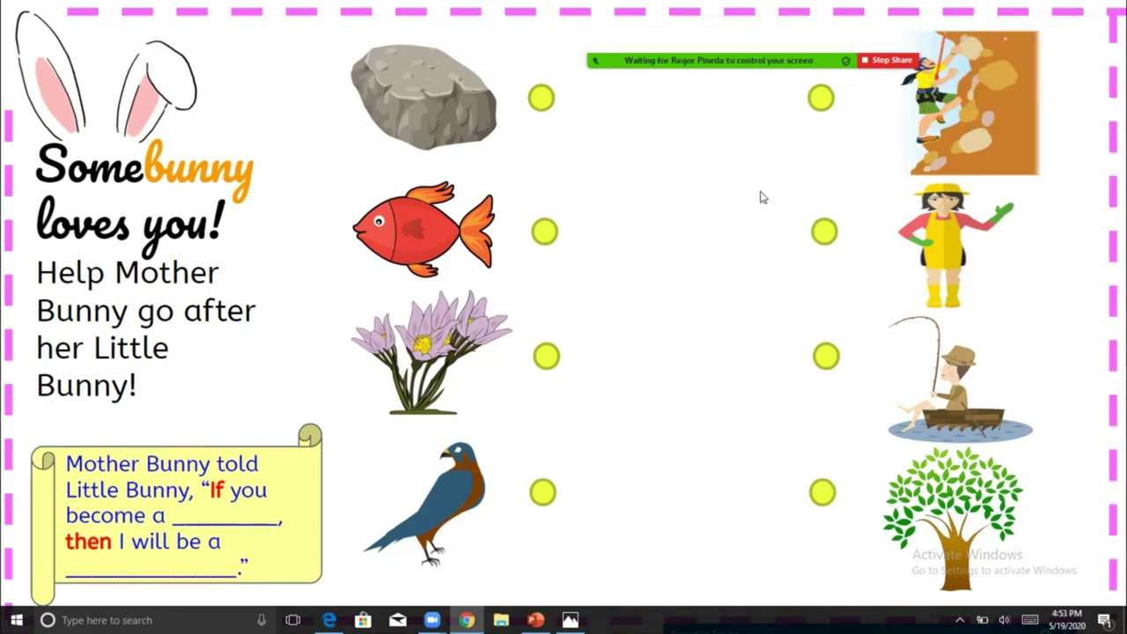
Turn on the Annotate Draw tool and move the annotation and meeting toolbars to the screen bottom.
click(900, 33)
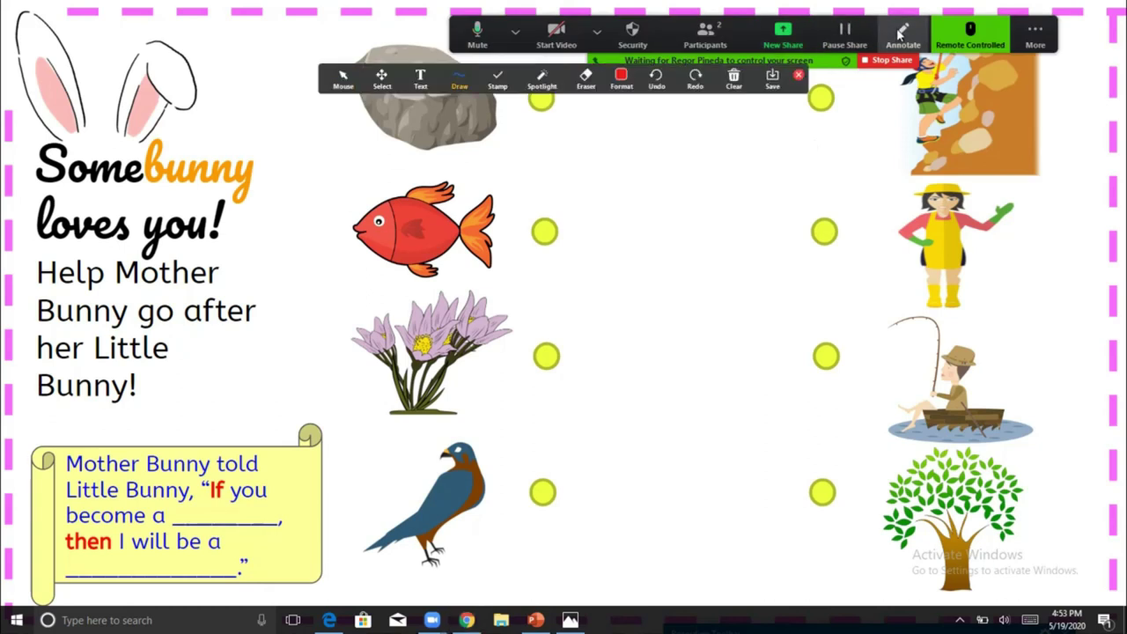
click(597, 32)
click(459, 79)
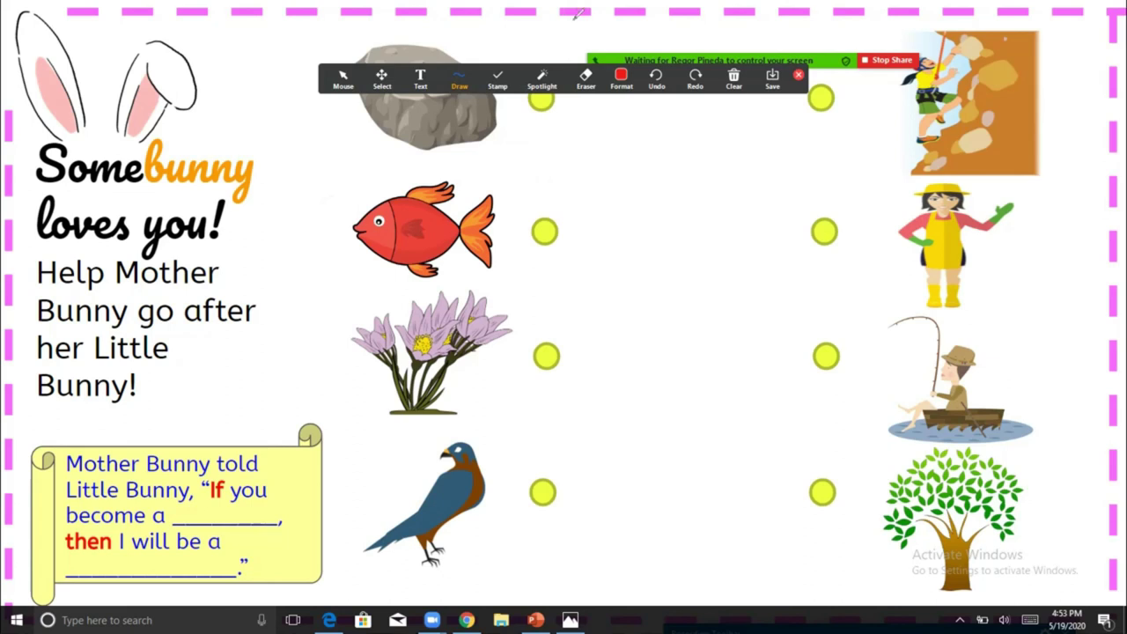
mouse_move(520, 78)
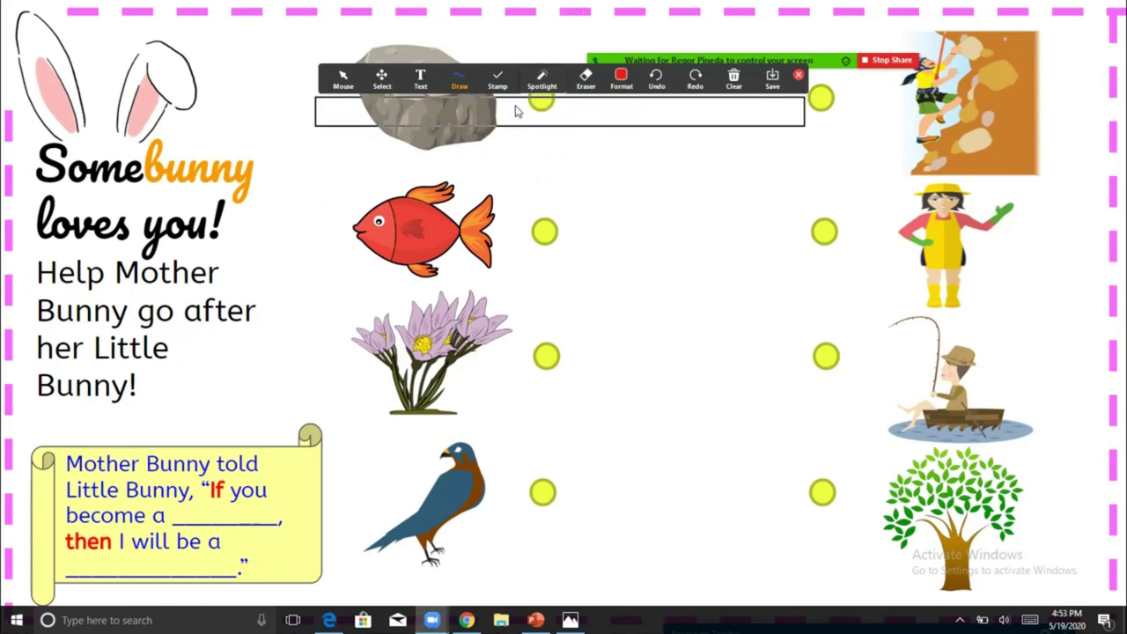
drag(770, 548, 812, 581)
mouse_move(795, 59)
mouse_down()
mouse_move(831, 403)
mouse_move(870, 587)
mouse_move(889, 593)
mouse_up()
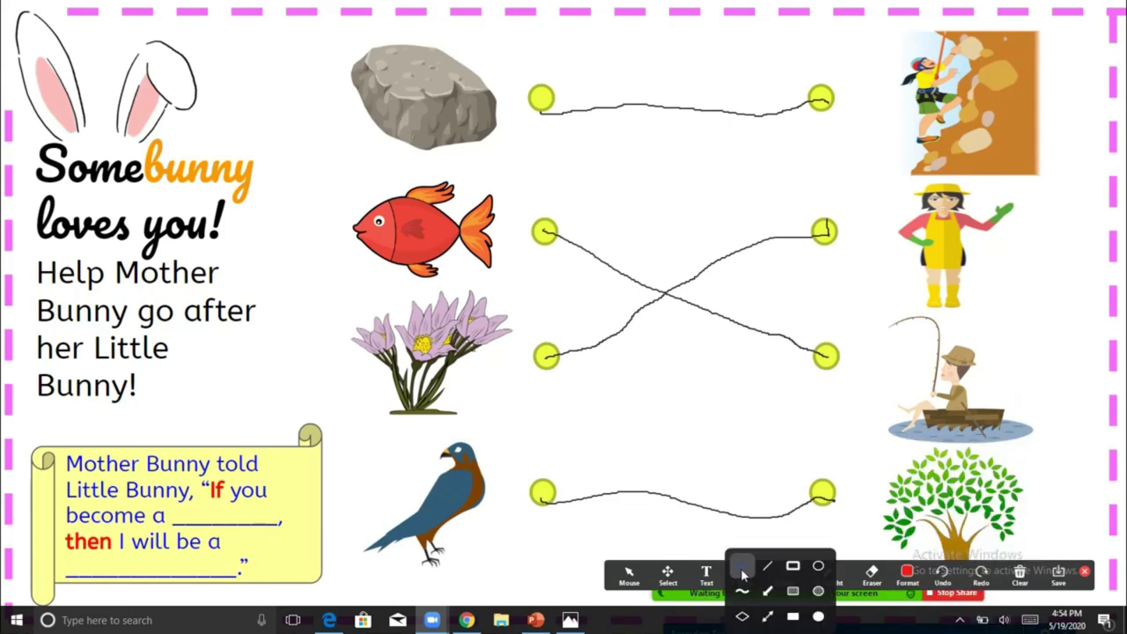
Stop the Zoom screen share and show the system tray's hidden icons.
mouse_move(696, 592)
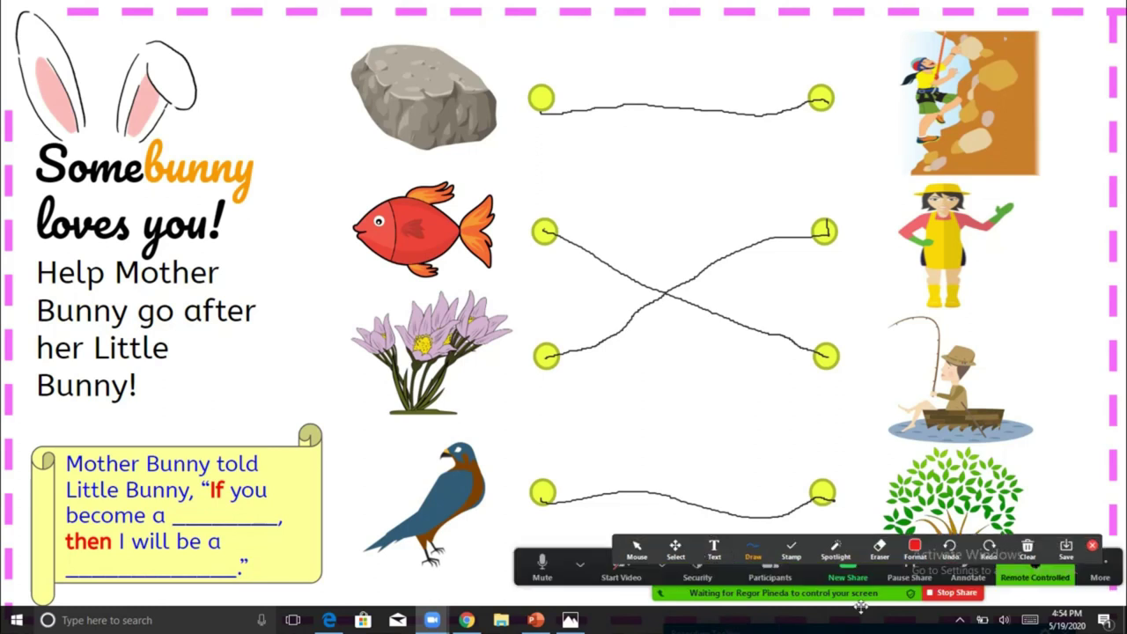
click(949, 592)
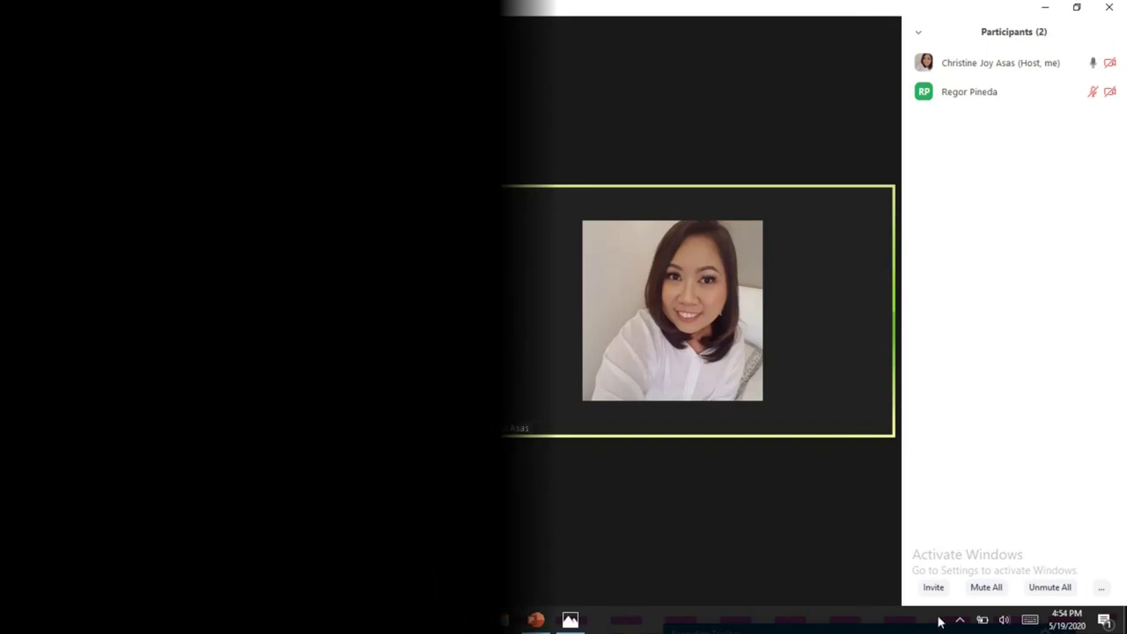
click(960, 624)
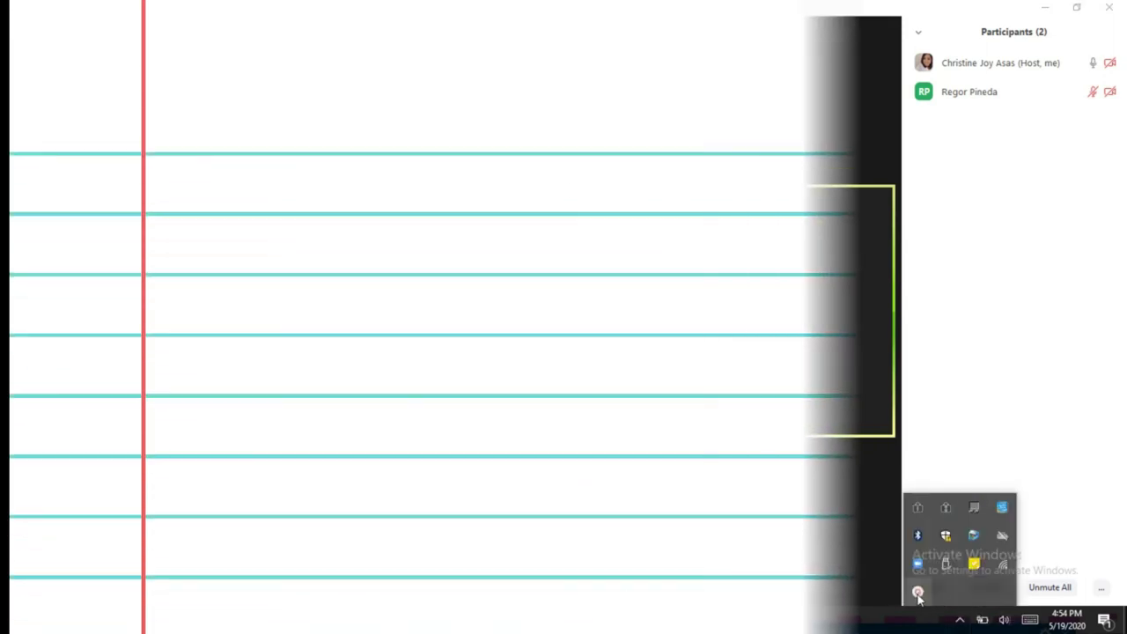